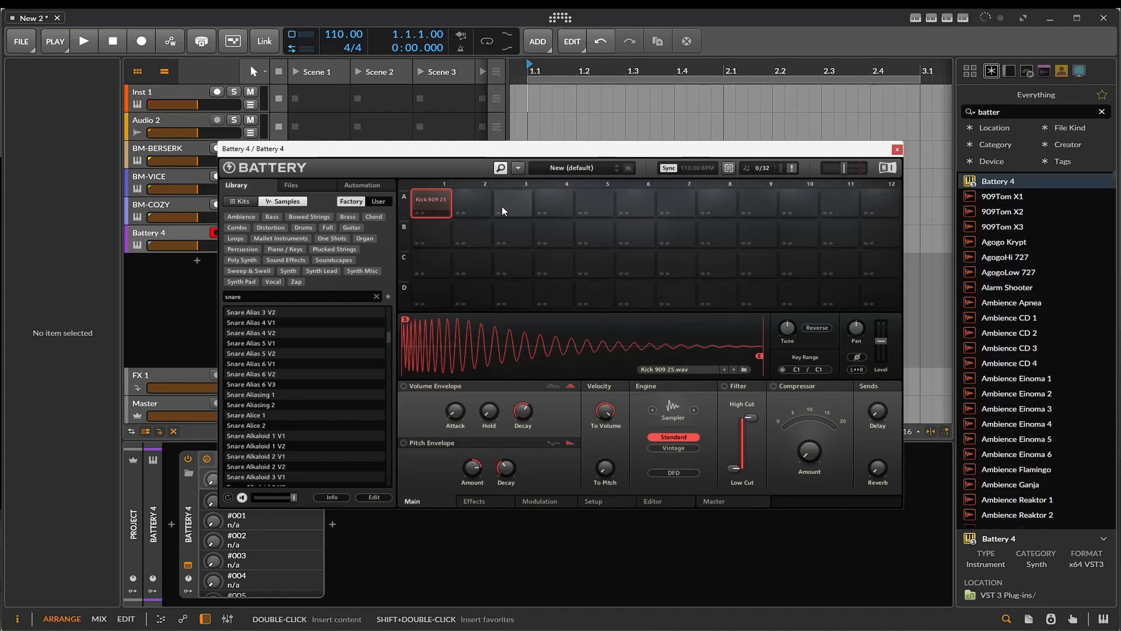
# Audition the snare samples in the library results one after another, starting at Snare Alias 3 V2 and continuing to the Snare Alkaloid group
pyautogui.click(298, 316)
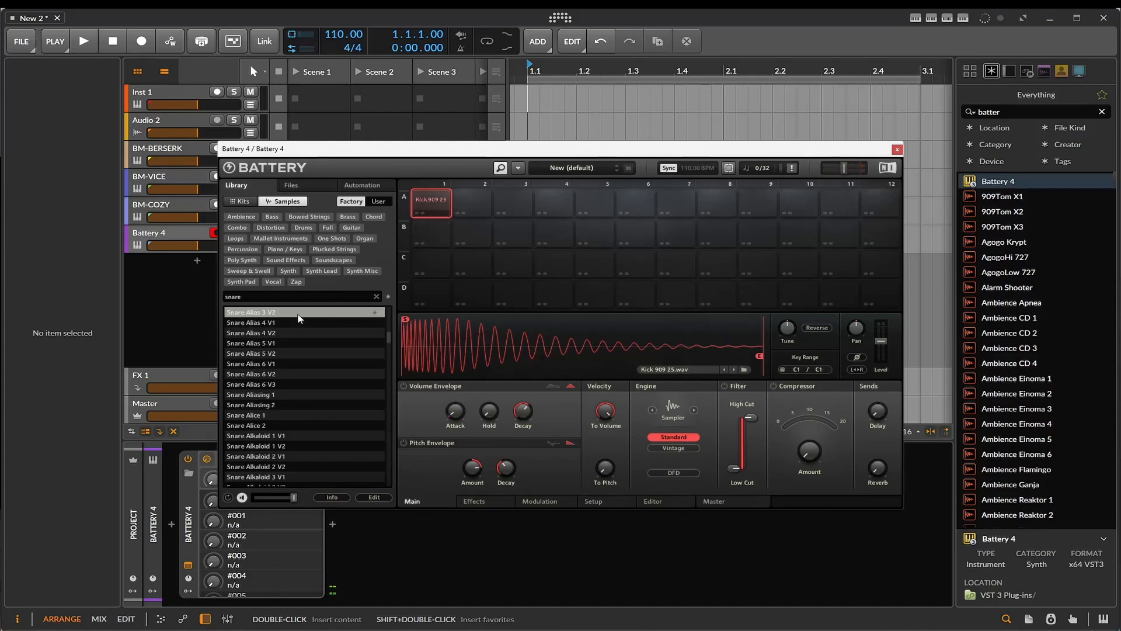
pyautogui.press('Down')
pyautogui.press('Down')
pyautogui.press('Down')
pyautogui.press('Down')
pyautogui.press('Down')
pyautogui.press('Down')
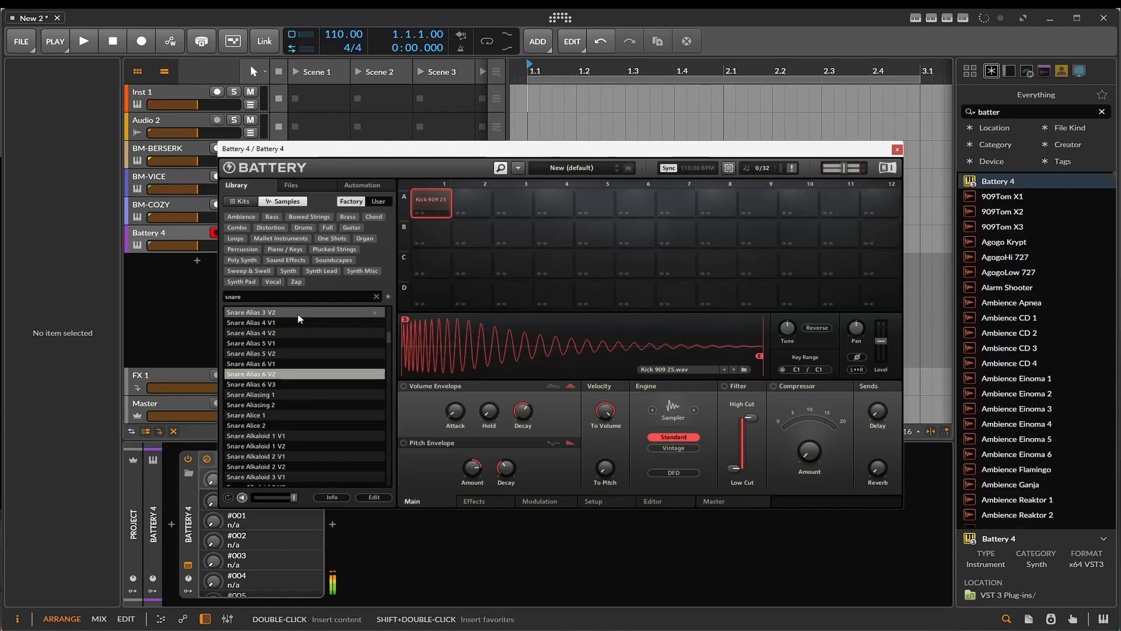
pyautogui.press('Down')
pyautogui.press('Down')
pyautogui.press('Down')
pyautogui.press('Down')
pyautogui.press('Down')
pyautogui.press('Up')
pyautogui.press('Up')
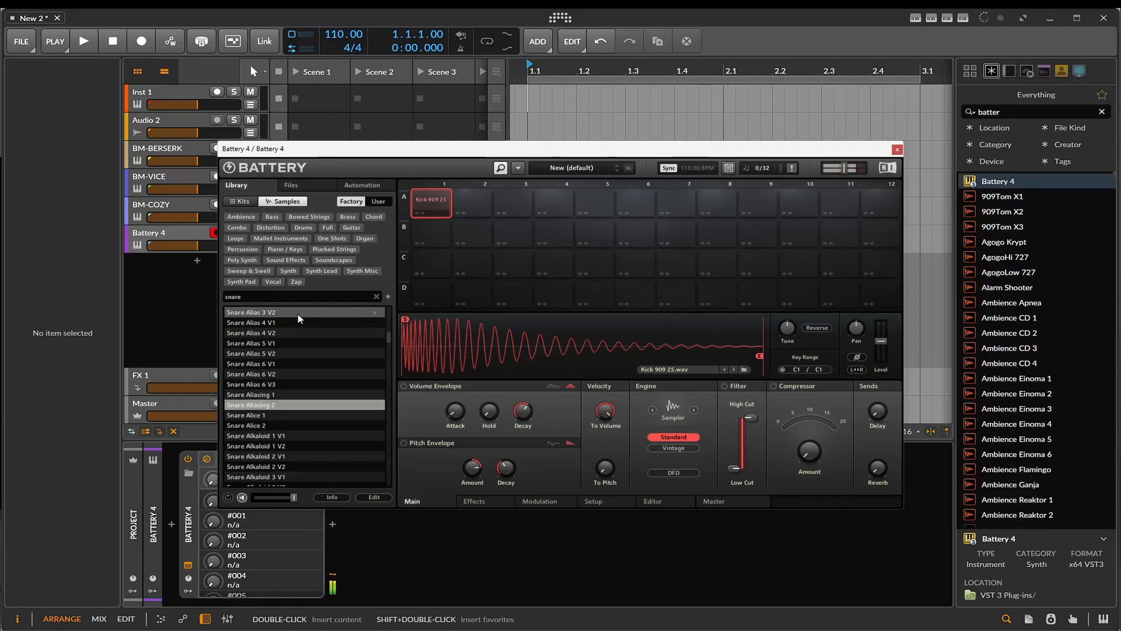
pyautogui.press('Down')
pyautogui.press('Down')
pyautogui.press('Down')
pyautogui.press('Down')
pyautogui.press('Down')
pyautogui.press('Down')
pyautogui.press('Down')
pyautogui.press('Down')
pyautogui.press('Down')
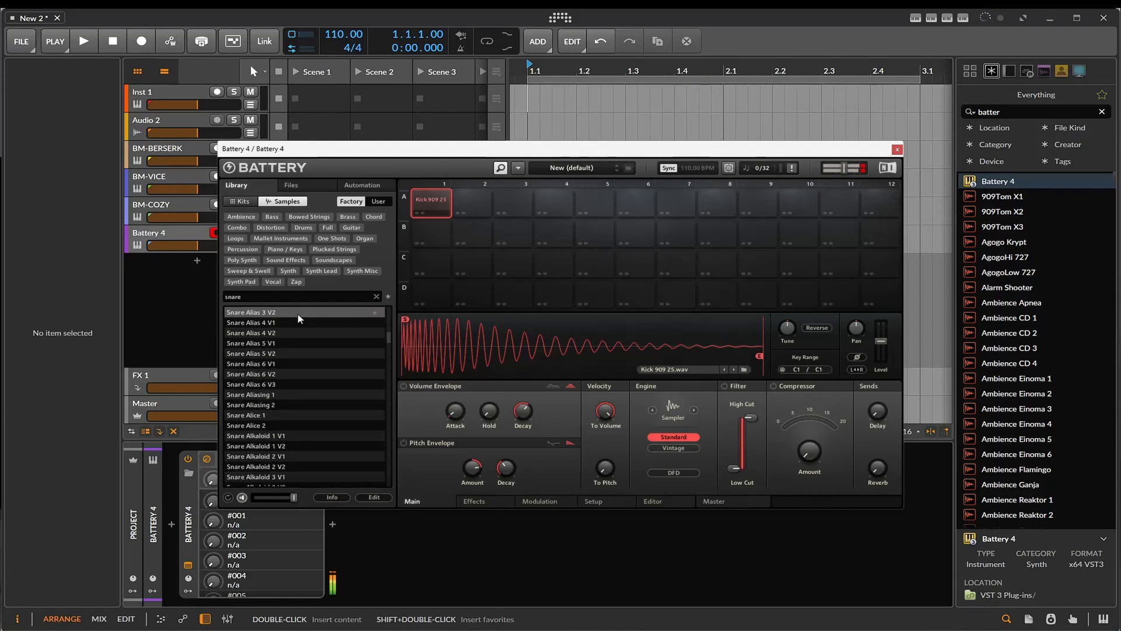
pyautogui.press('Up')
pyautogui.press('Down')
pyautogui.click(262, 311)
pyautogui.scroll(-4, 263, 315)
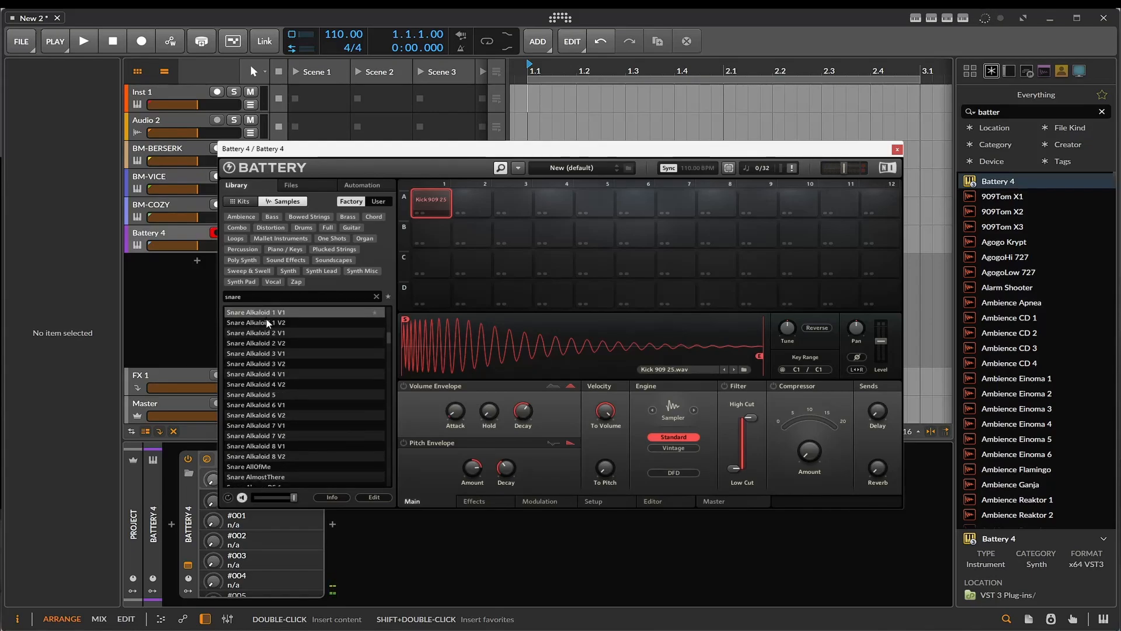
# Load the Snare Alkaloid 4 V1 sample into cell A2, beside the Kick 909 25 cell
pyautogui.click(267, 374)
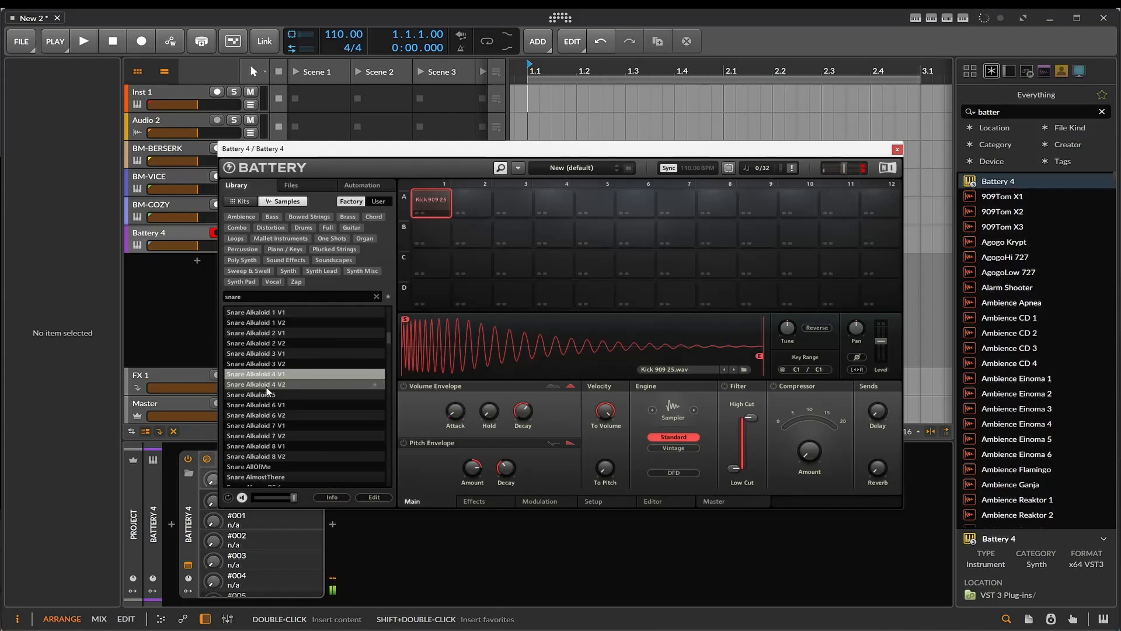
pyautogui.moveTo(265, 377); pyautogui.dragTo(476, 211)
pyautogui.click(475, 212)
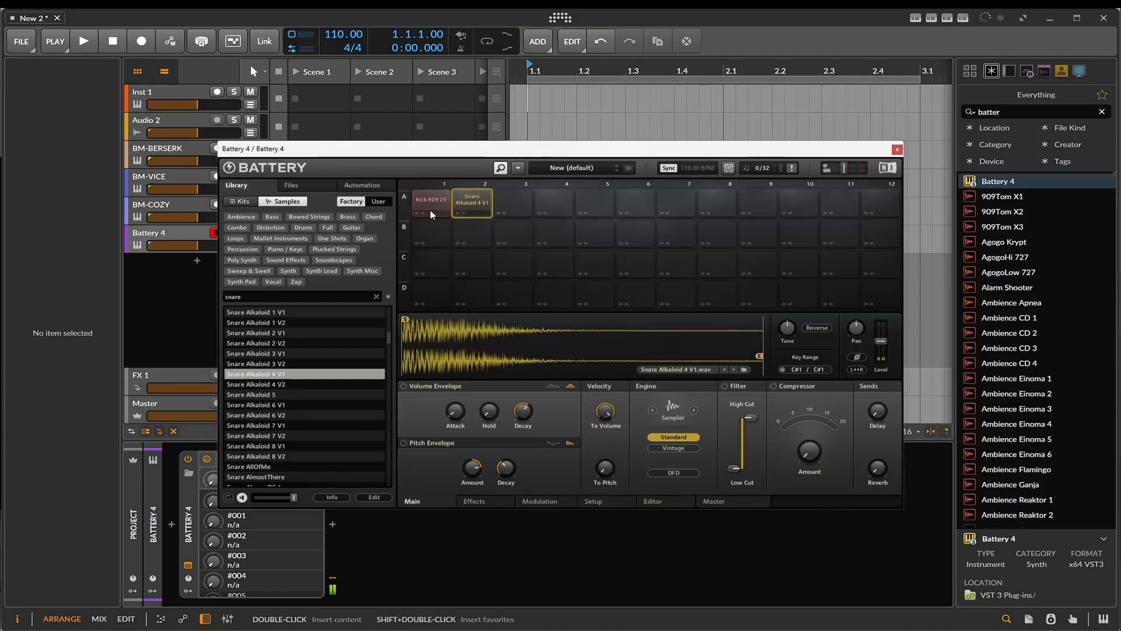
# Audition the kick and snare cells alternately, and close the Battery 4 plugin window
pyautogui.click(439, 210)
pyautogui.click(464, 204)
pyautogui.click(440, 208)
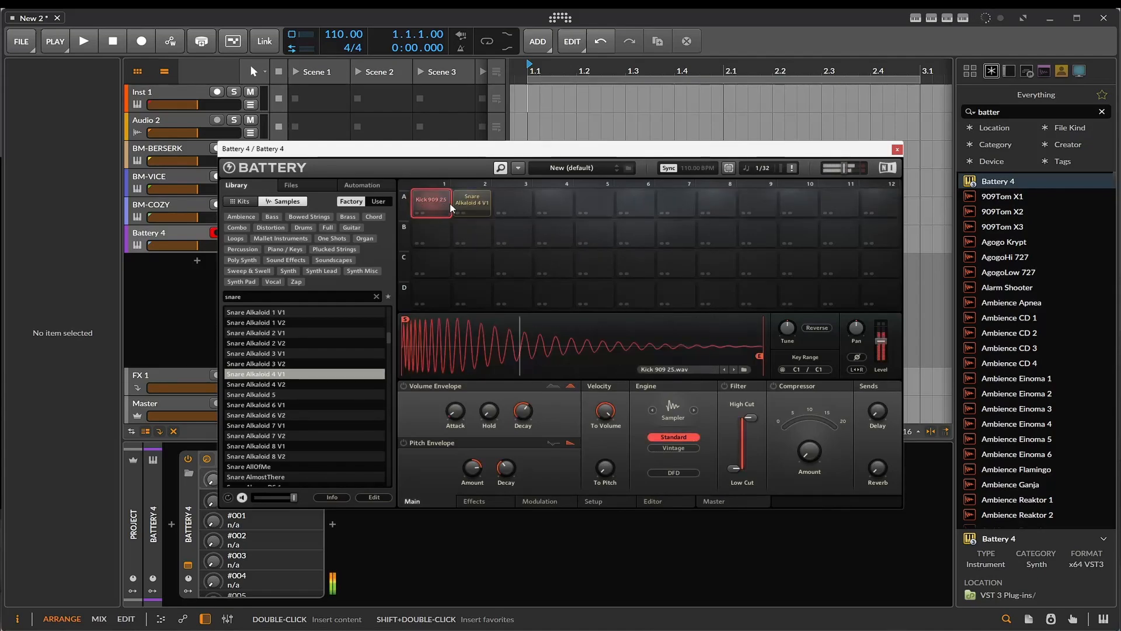
pyautogui.click(464, 204)
pyautogui.click(442, 203)
pyautogui.click(464, 201)
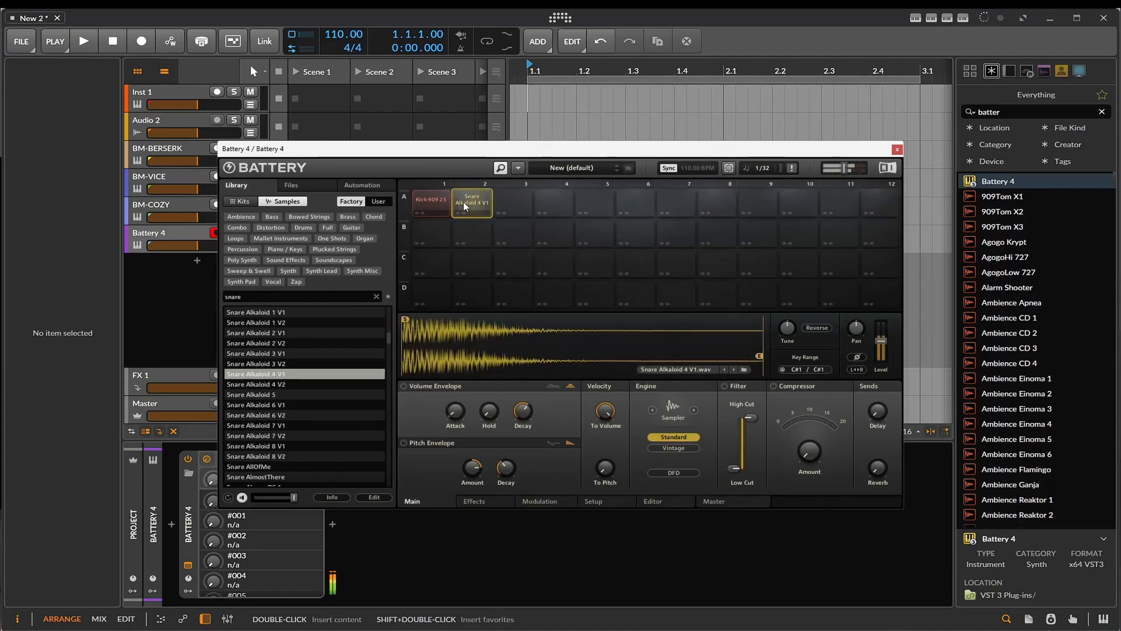
pyautogui.click(897, 150)
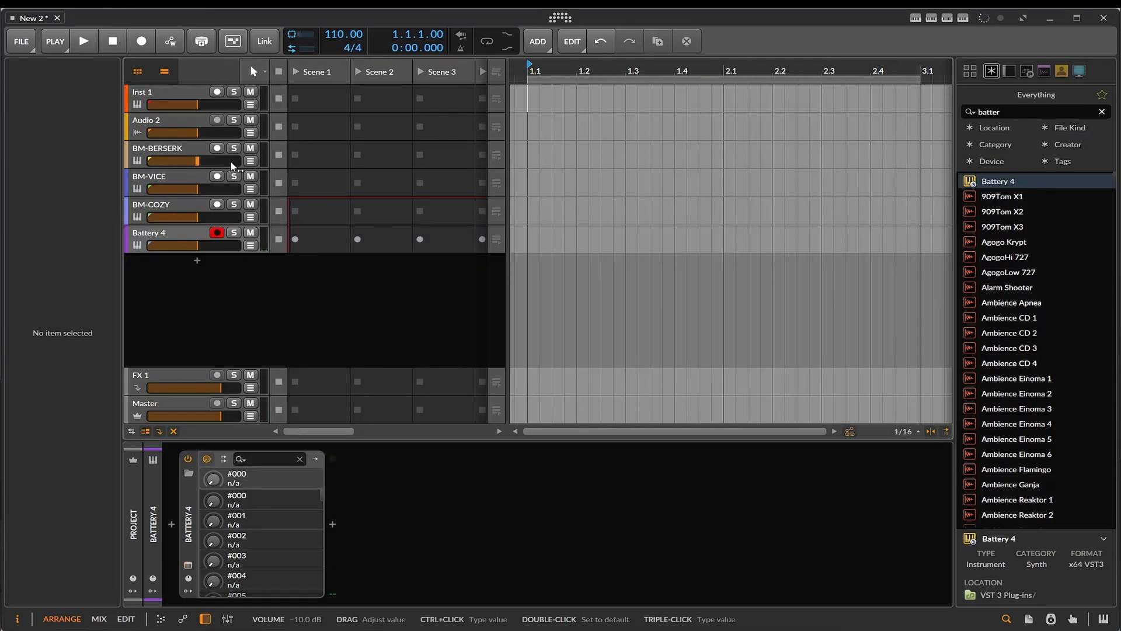
# Select the BM-BERSERK track and briefly view its plugin interface
pyautogui.click(174, 156)
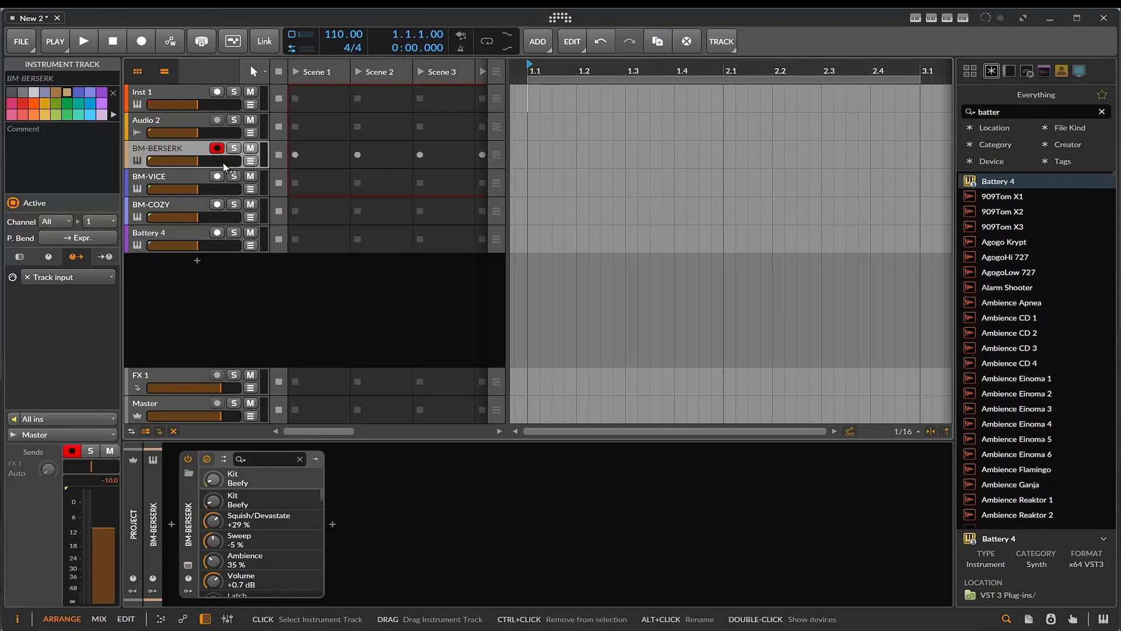
pyautogui.click(188, 565)
pyautogui.click(874, 123)
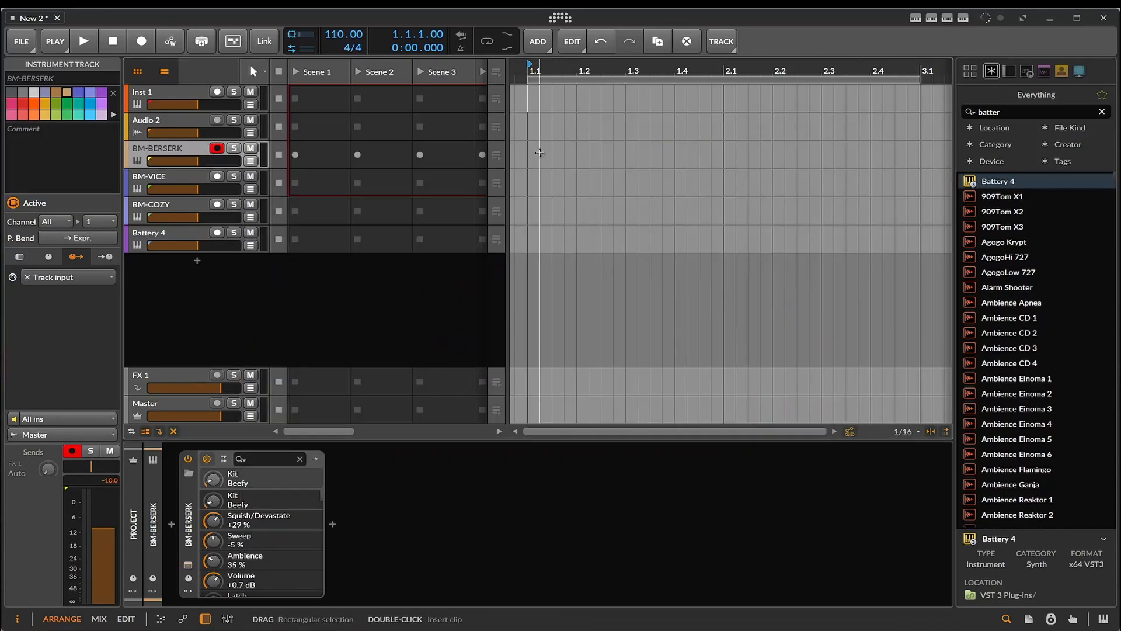
# Open the plugin interface of the BM-VICE track and audition one of its chorus style patterns
pyautogui.click(184, 177)
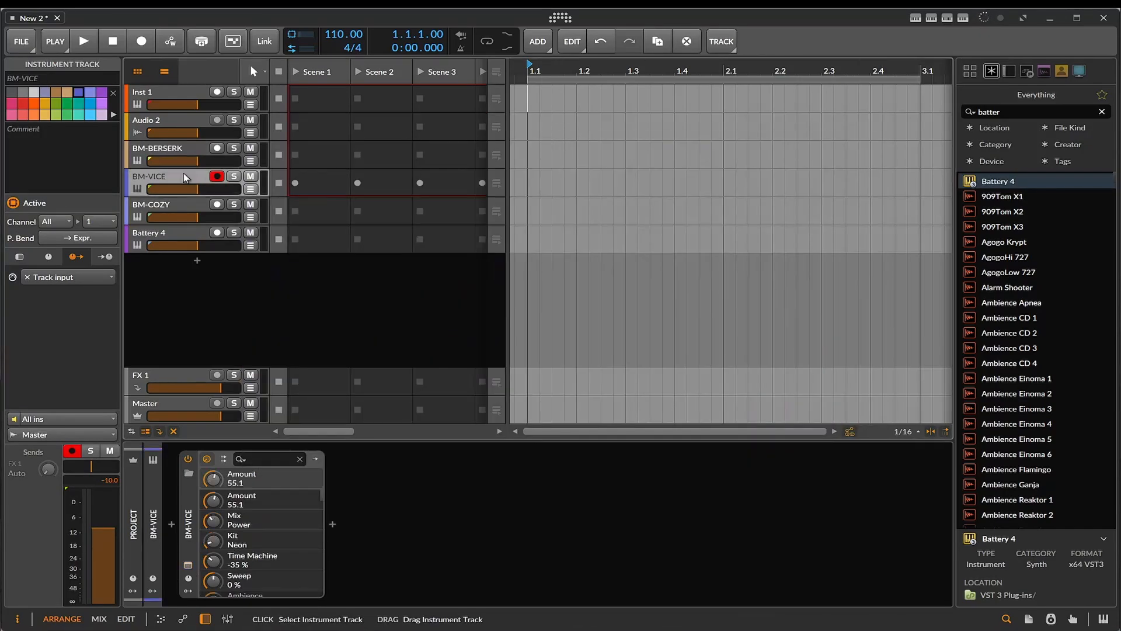
pyautogui.click(188, 565)
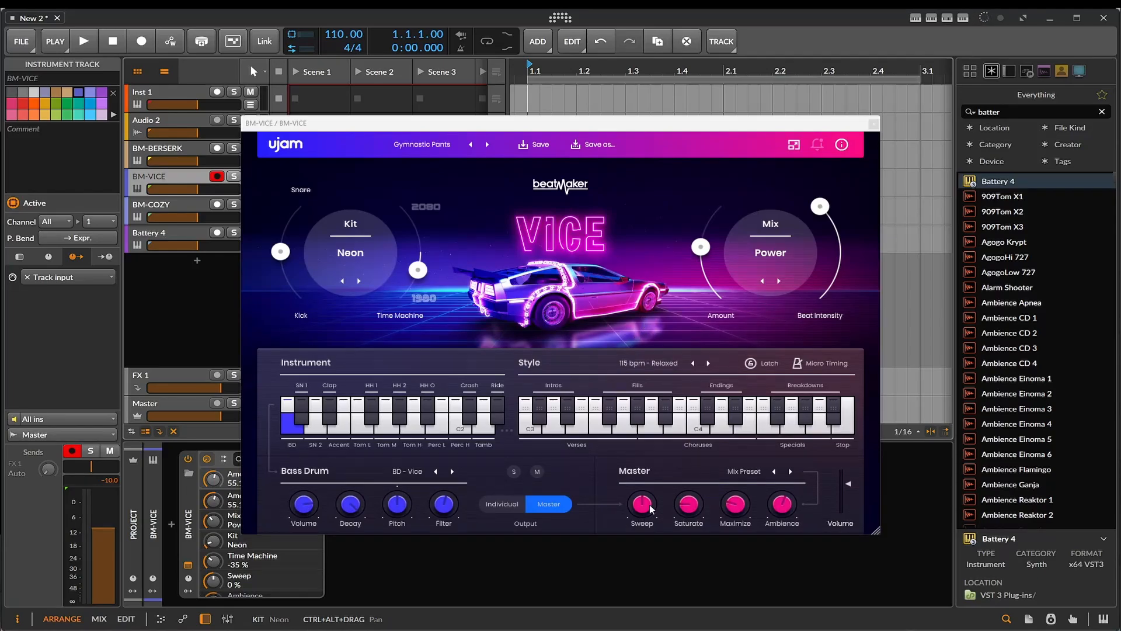
pyautogui.click(639, 428)
pyautogui.click(646, 433)
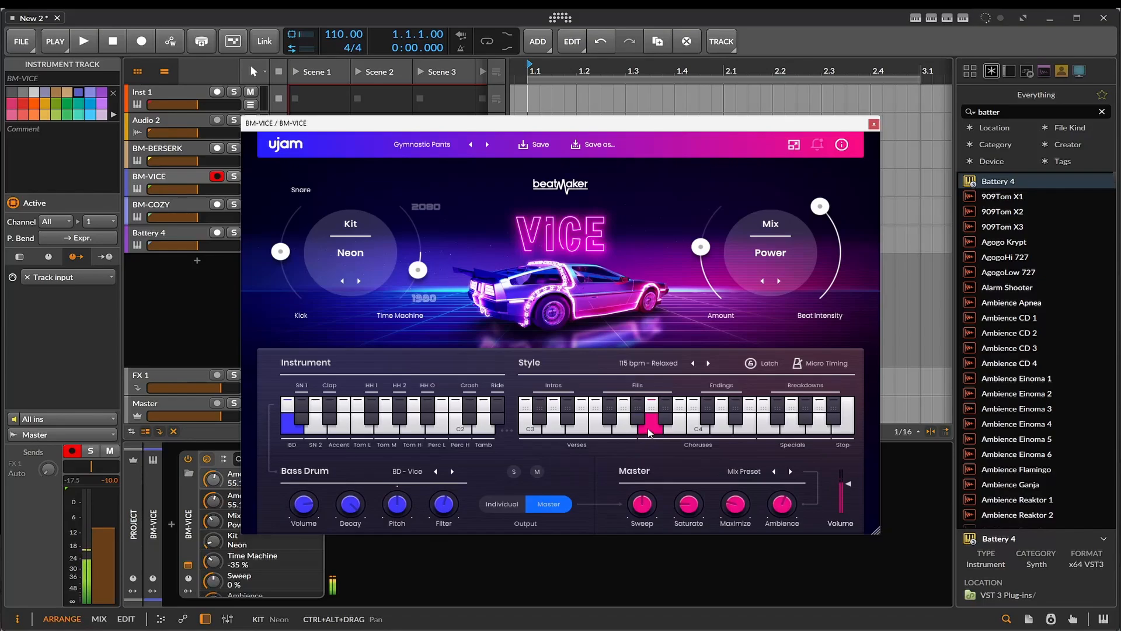
# Set the BM-VICE track's volume to -9.5 dB and audition a verse pattern in its plugin
pyautogui.moveTo(485, 124); pyautogui.dragTo(564, 133)
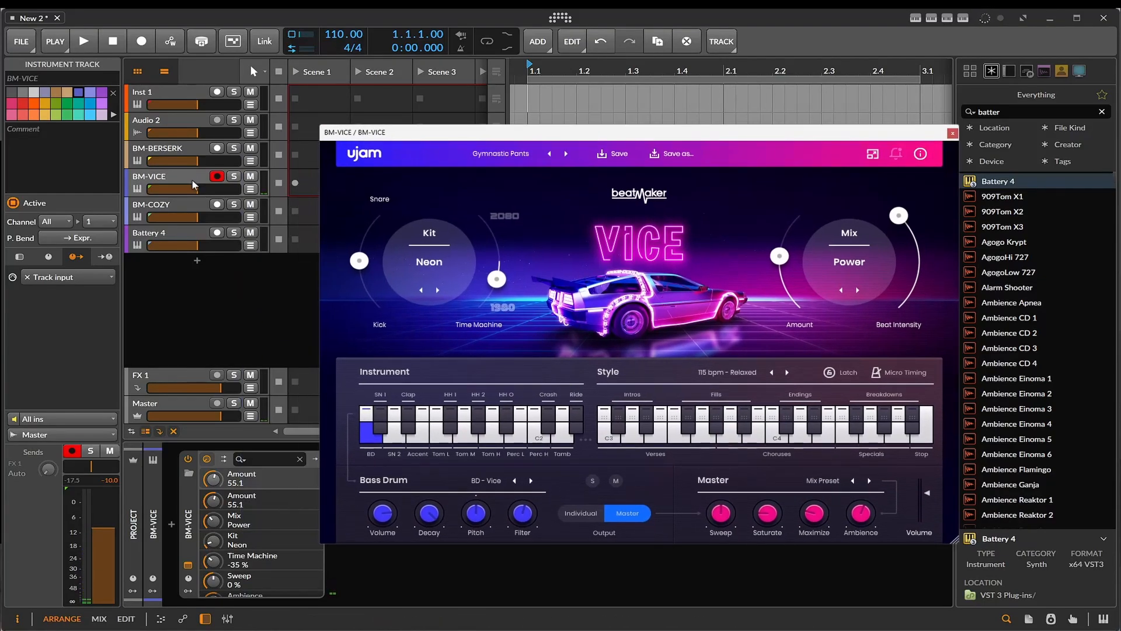
pyautogui.moveTo(197, 189)
pyautogui.mouseDown()
pyautogui.moveTo(216, 189)
pyautogui.moveTo(198, 189)
pyautogui.mouseUp()
pyautogui.moveTo(419, 135); pyautogui.dragTo(305, 81)
pyautogui.click(589, 383)
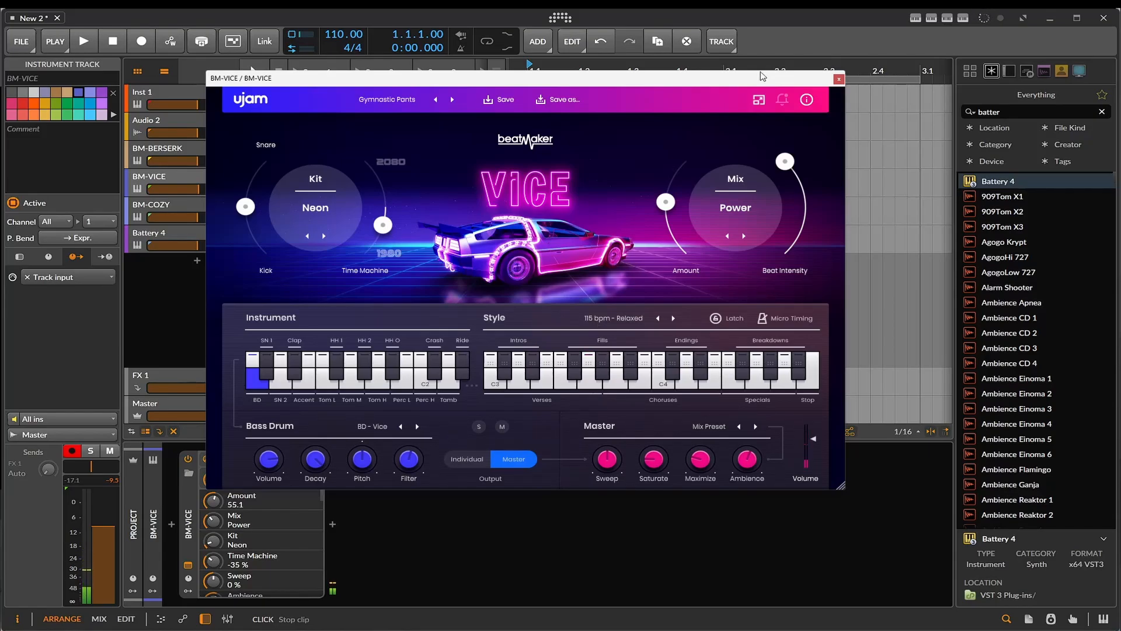
# Load the Infrared Buzzard preset in BM-VICE, audition a verse pattern, and close the plugin window
pyautogui.click(453, 100)
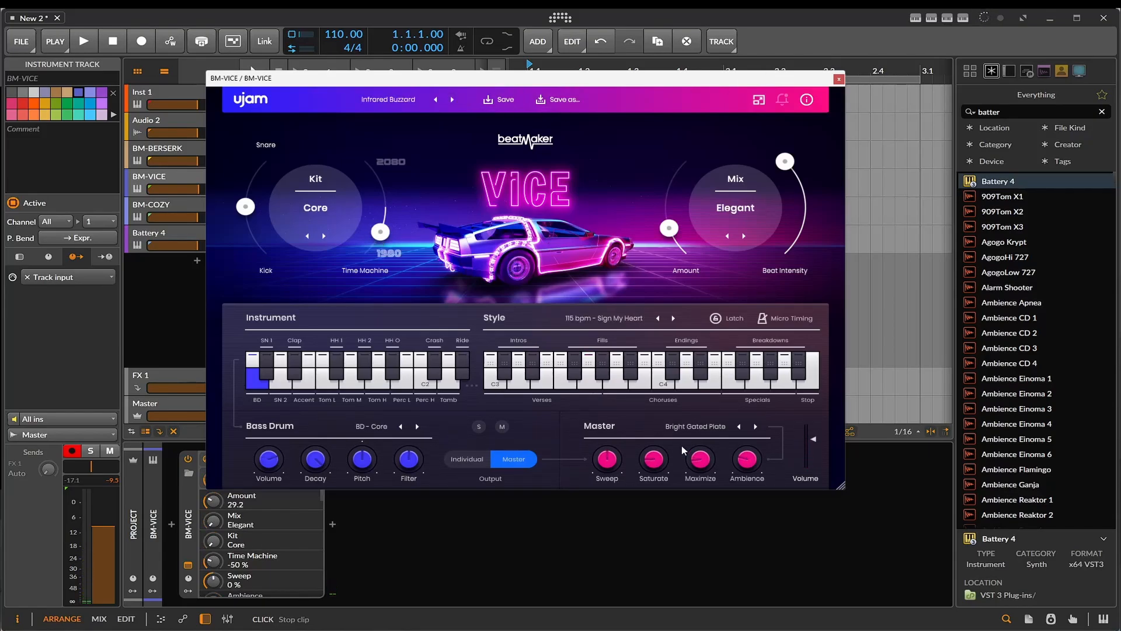
pyautogui.click(566, 386)
pyautogui.click(838, 79)
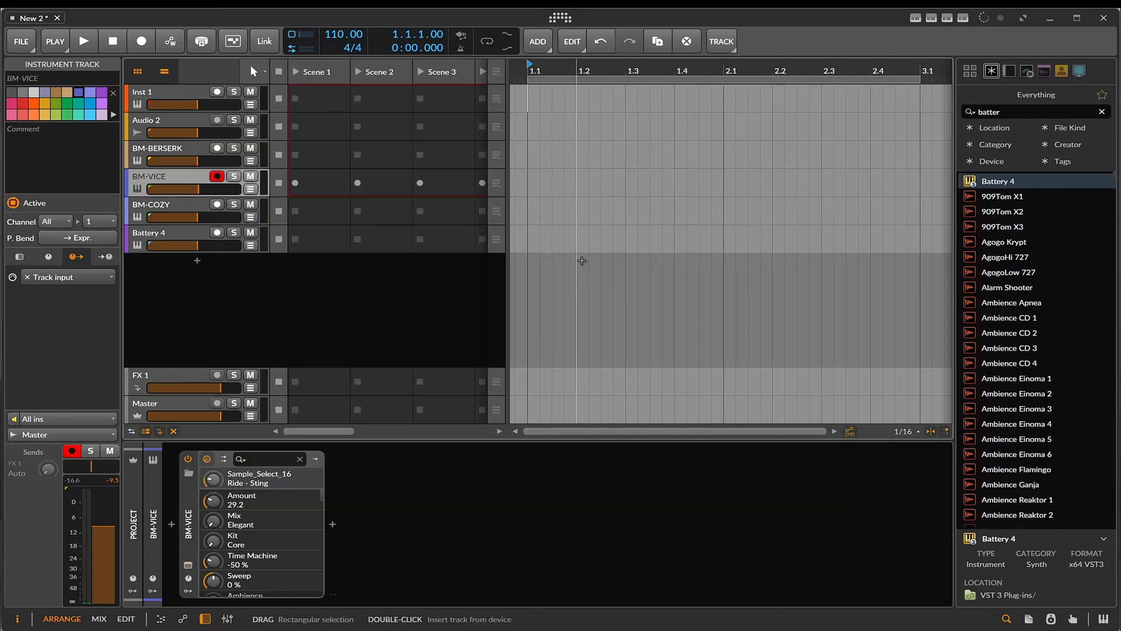
# Insert a one-bar note clip at 1.1 on the Battery 4 track and audition the C1 key in its note editor
pyautogui.doubleClick(541, 238)
pyautogui.doubleClick(558, 234)
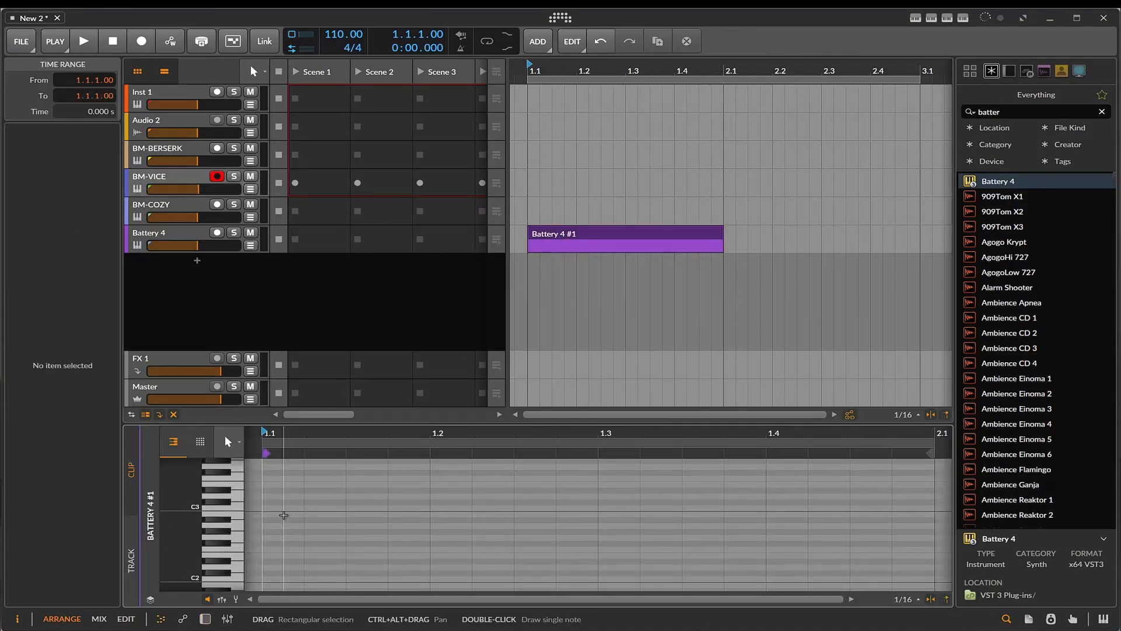
pyautogui.scroll(-5, 217, 536)
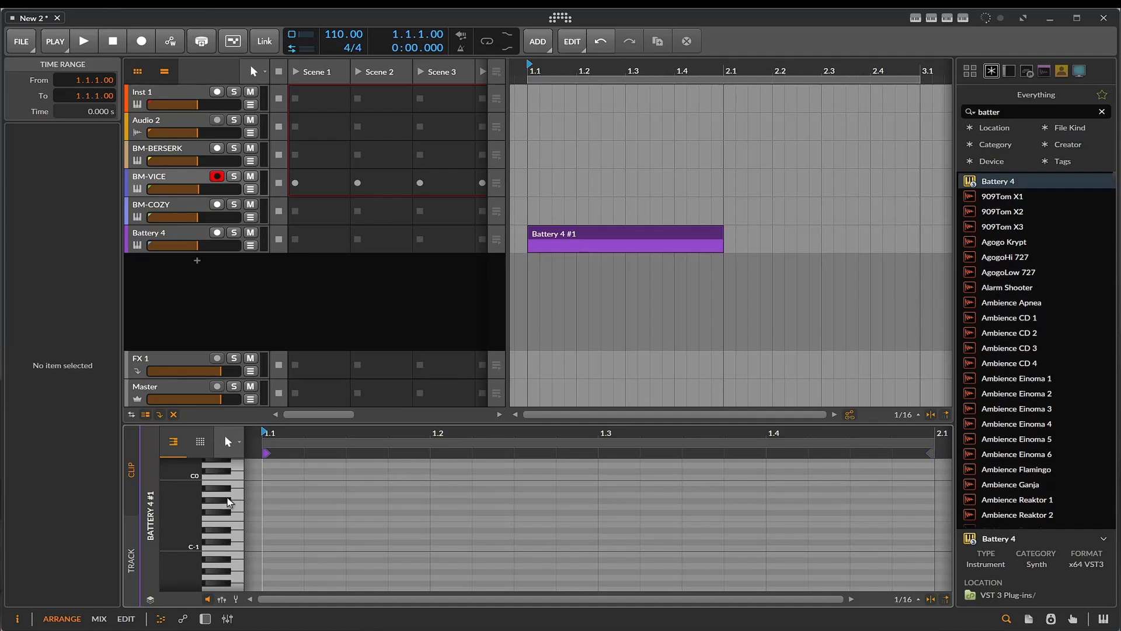
pyautogui.scroll(-5, 230, 529)
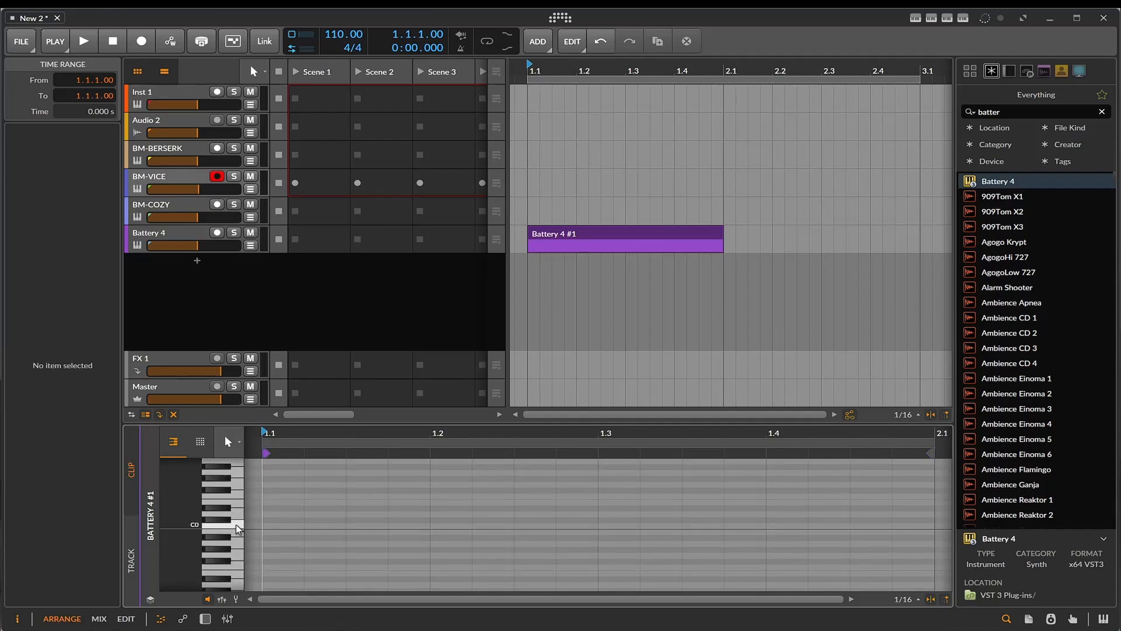
pyautogui.scroll(4, 233, 532)
pyautogui.click(237, 554)
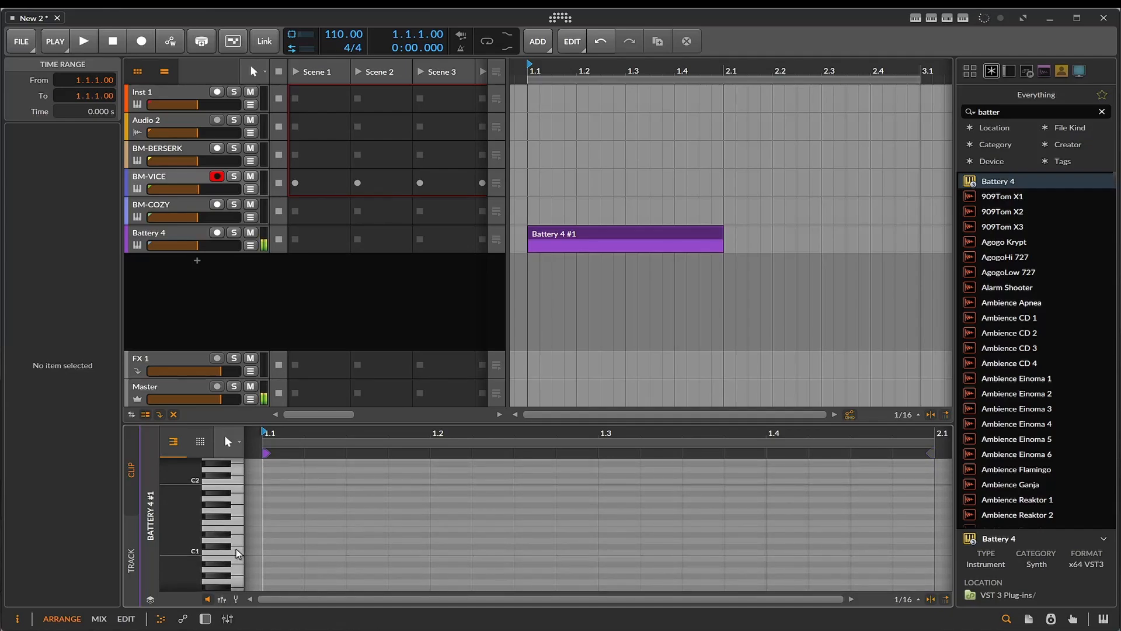
# Draw sixteenth notes in the Battery 4 clip: kick C1 on beats 1.1 and 1.3, snare C#1 on beats 1.2 and 1.4
pyautogui.doubleClick(272, 552)
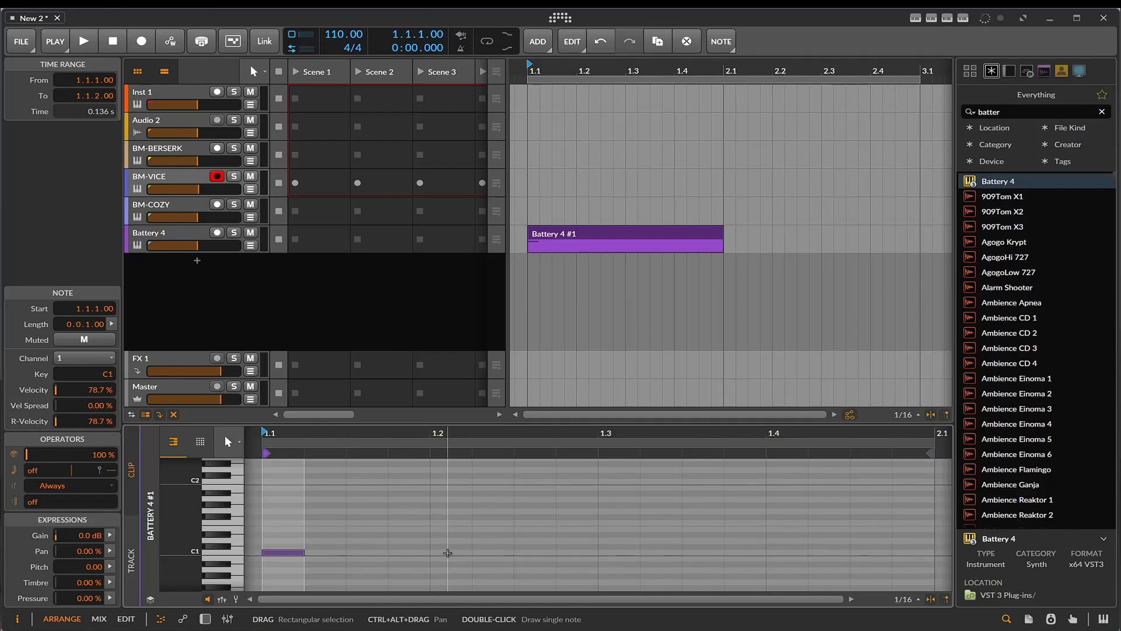
pyautogui.click(449, 546)
pyautogui.doubleClick(447, 546)
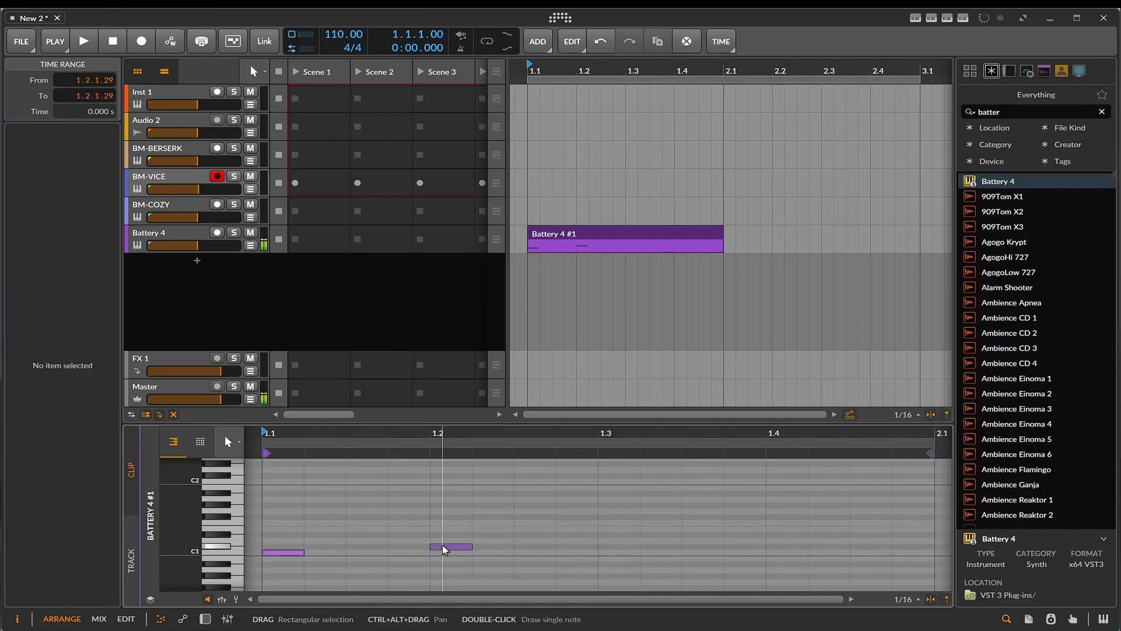
pyautogui.click(609, 551)
pyautogui.doubleClick(610, 551)
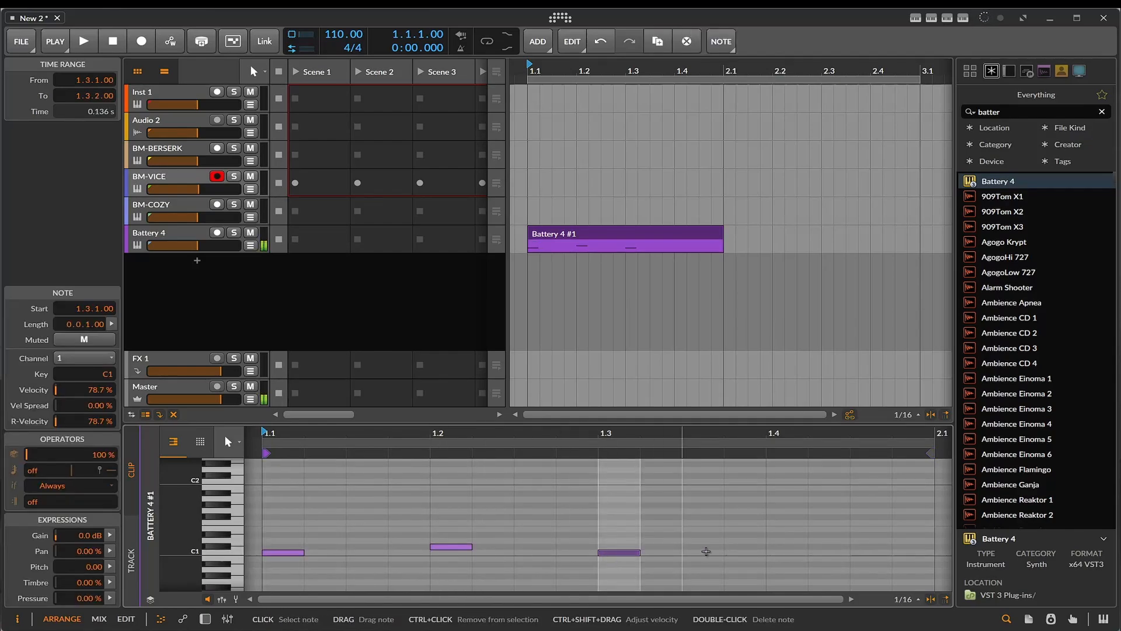
pyautogui.click(777, 548)
pyautogui.doubleClick(777, 547)
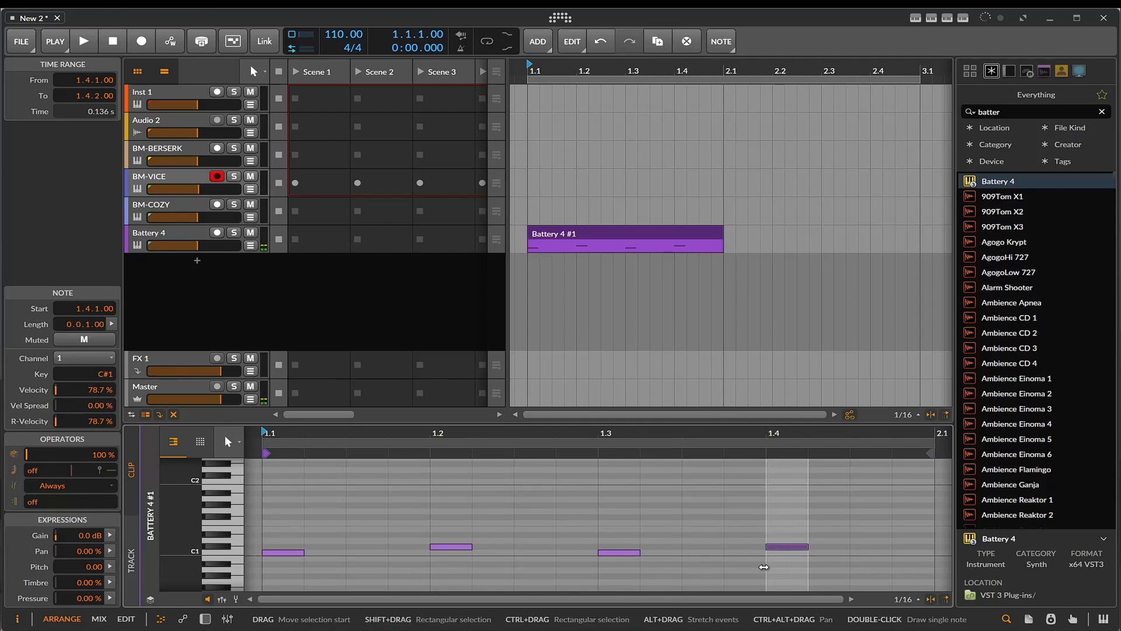
# Play the kick and snare pattern once through from the start and stop playback
pyautogui.moveTo(746, 600); pyautogui.dragTo(587, 600)
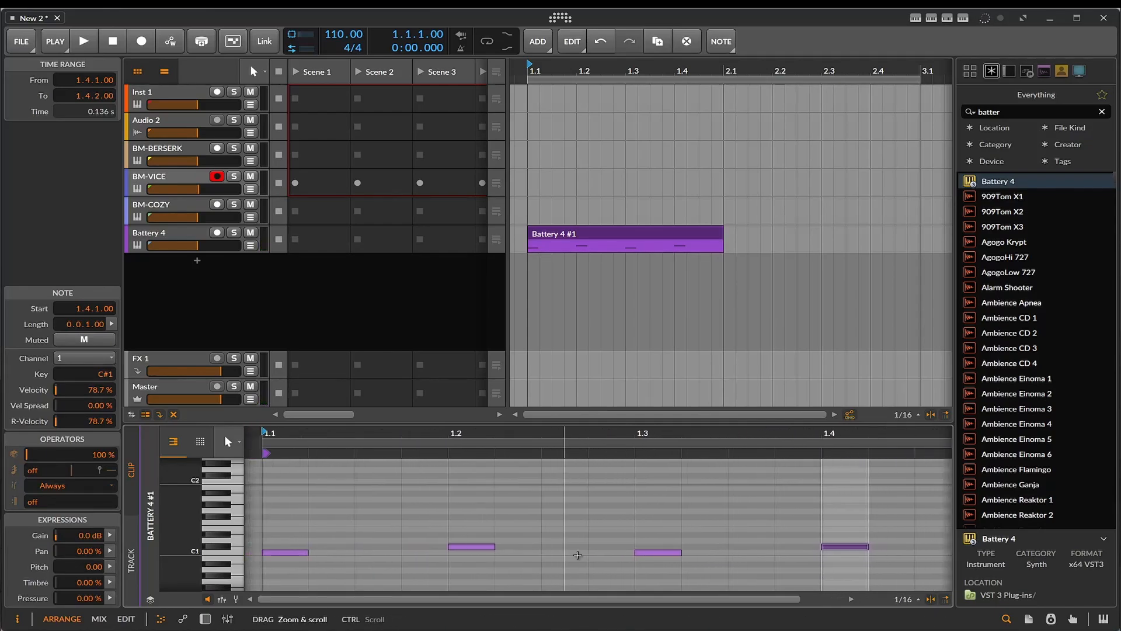
pyautogui.press('space')
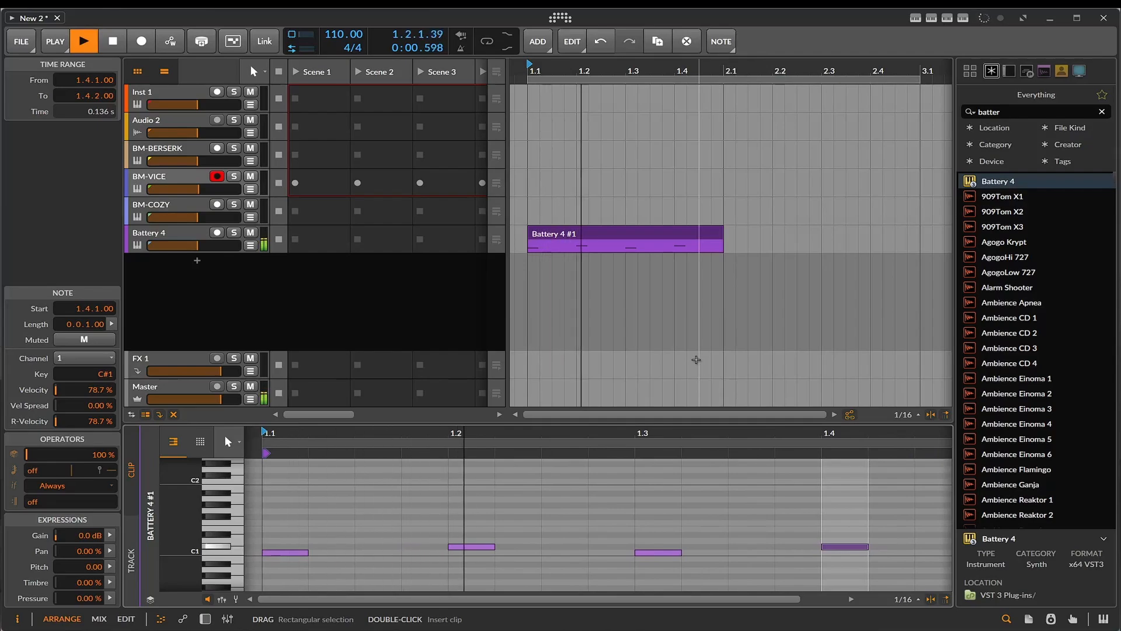
pyautogui.press('space')
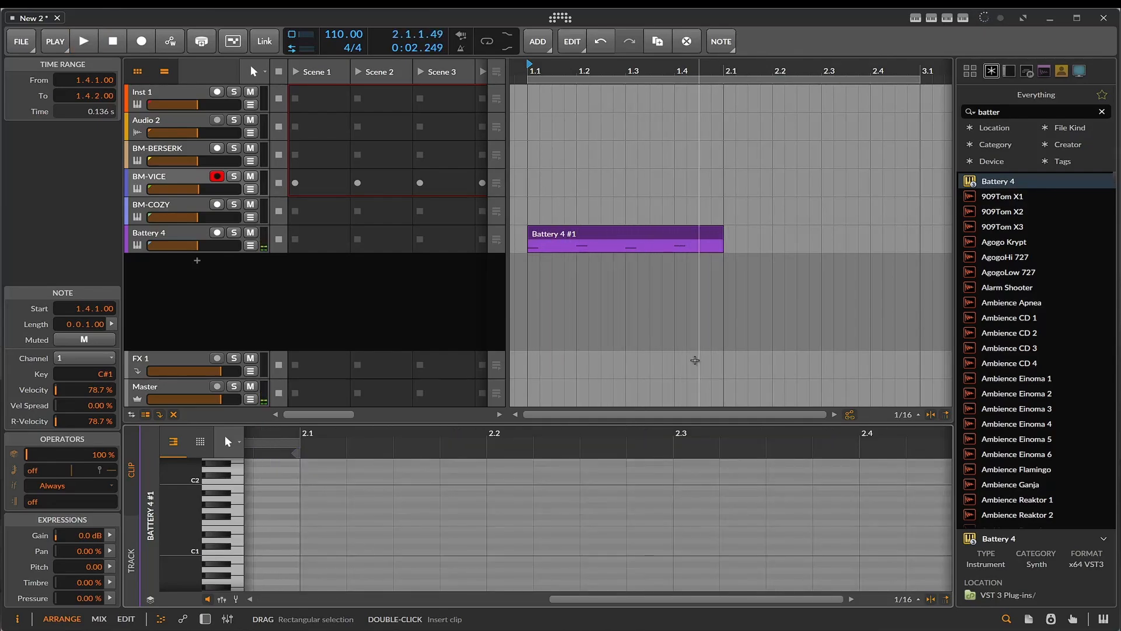
# Add an extra C1 kick note at 1.1.3 in the Battery 4 clip and play back the revised pattern
pyautogui.moveTo(612, 600); pyautogui.dragTo(332, 604)
pyautogui.scroll(-5, 546, 545)
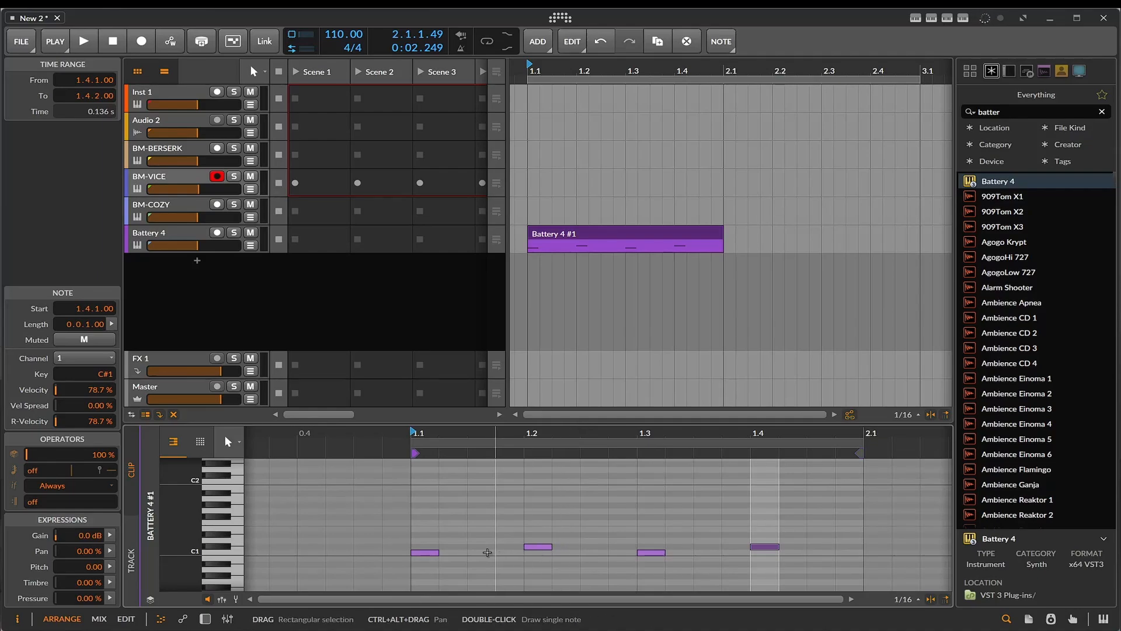
pyautogui.doubleClick(485, 553)
pyautogui.press('space')
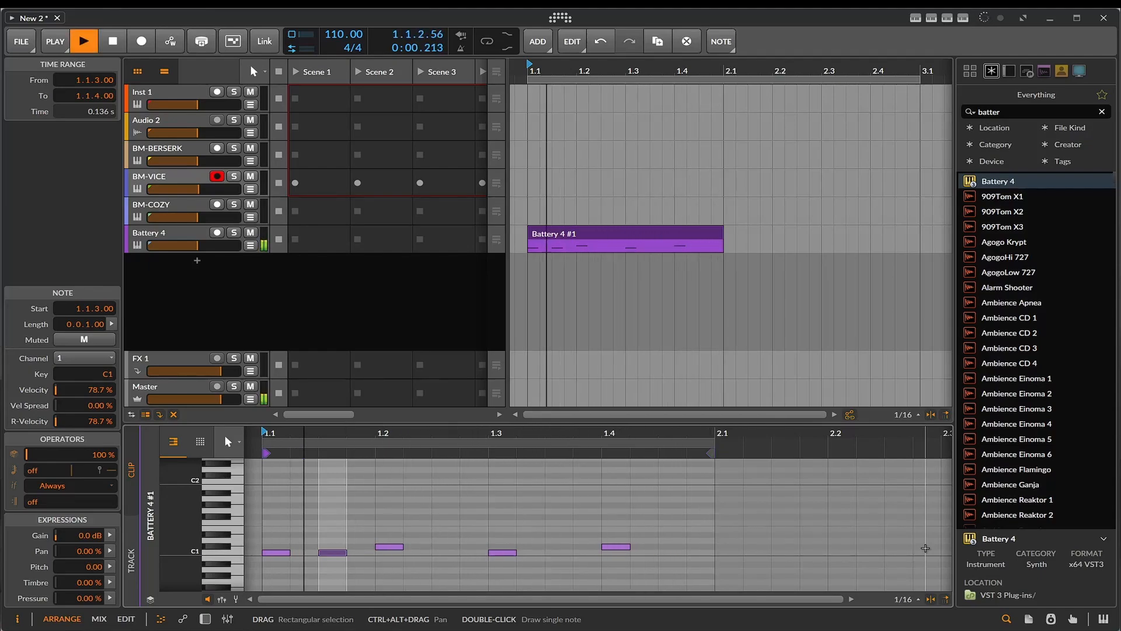
pyautogui.press('space')
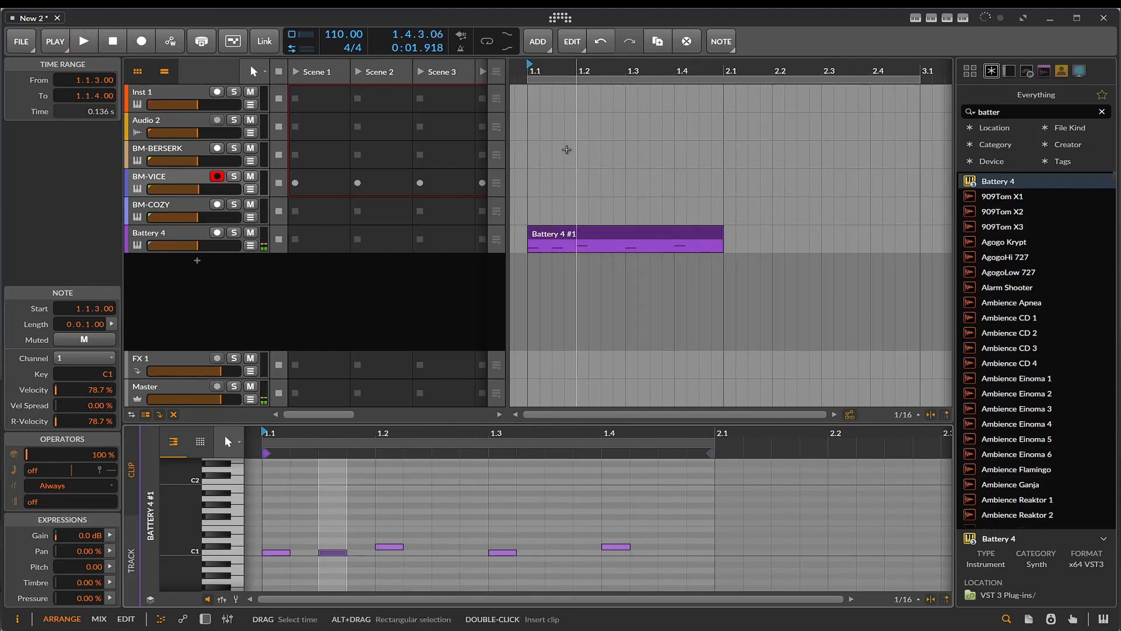
# Enable arranger looping, set the loop region to one bar from 1.1 to 2.1, and start playback
pyautogui.click(486, 41)
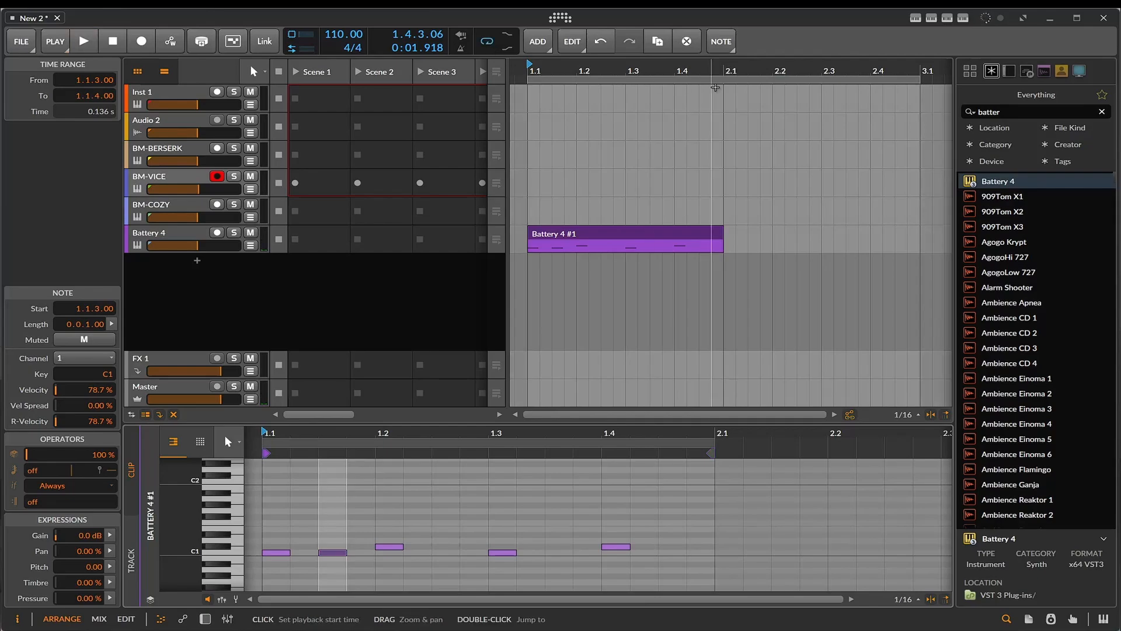
pyautogui.moveTo(921, 85); pyautogui.dragTo(728, 85)
pyautogui.press('space')
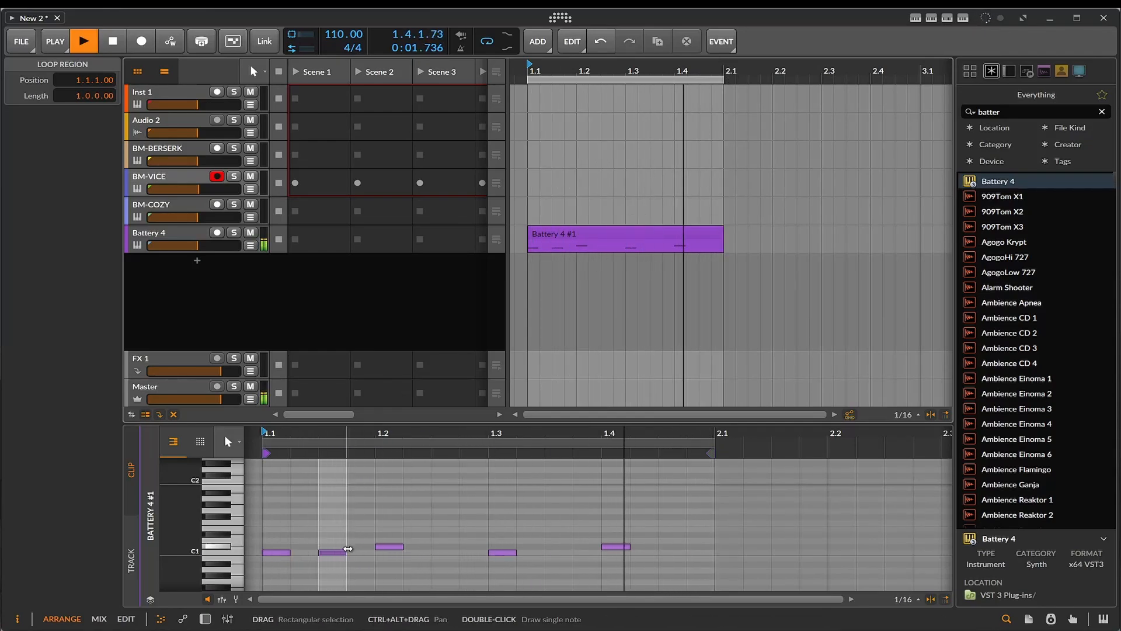
# Stop playback, delete the C1 kicks at 1.1.3 and 1.3, add a C1 kick at 1.3.3, and play the pattern
pyautogui.press('space')
pyautogui.click(333, 552)
pyautogui.press('Delete')
pyautogui.click(503, 552)
pyautogui.press('Delete')
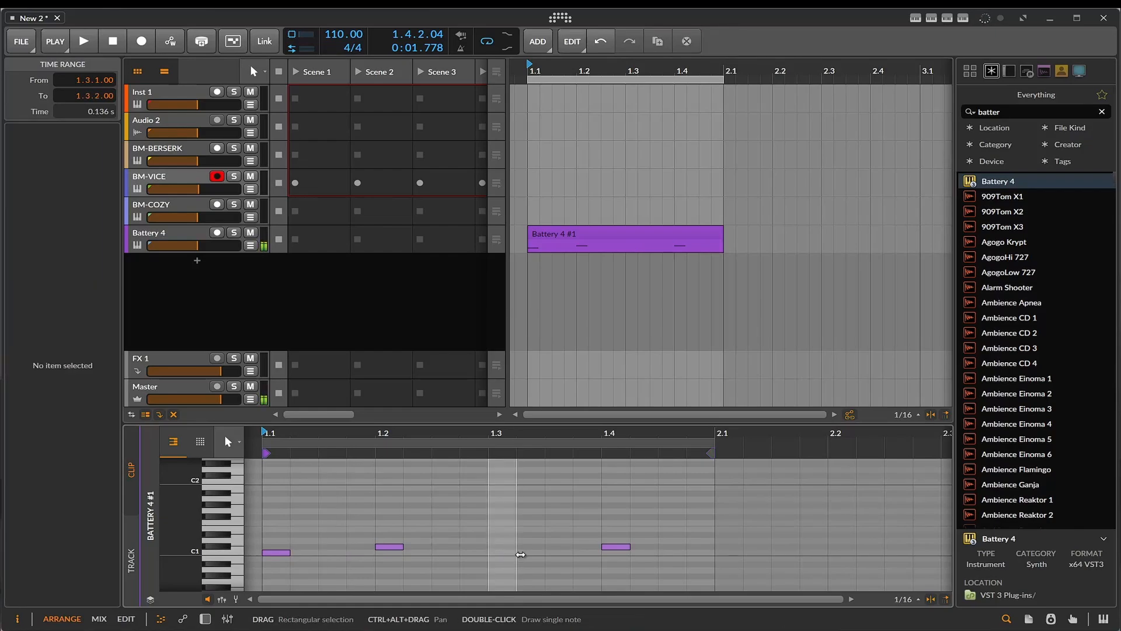
pyautogui.doubleClick(558, 552)
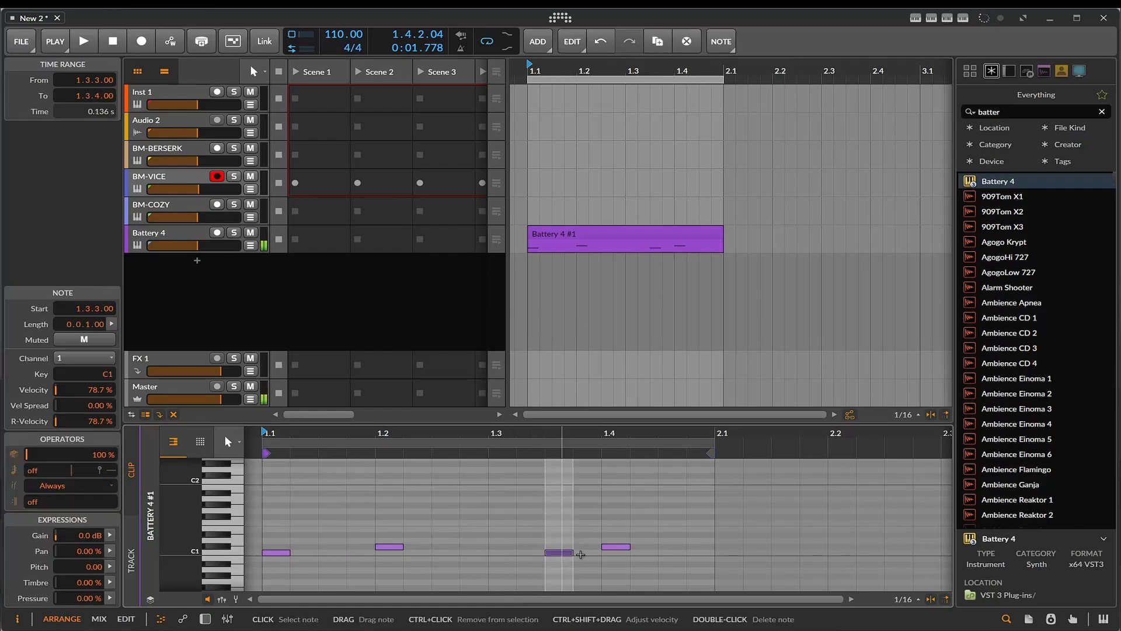
pyautogui.press('space')
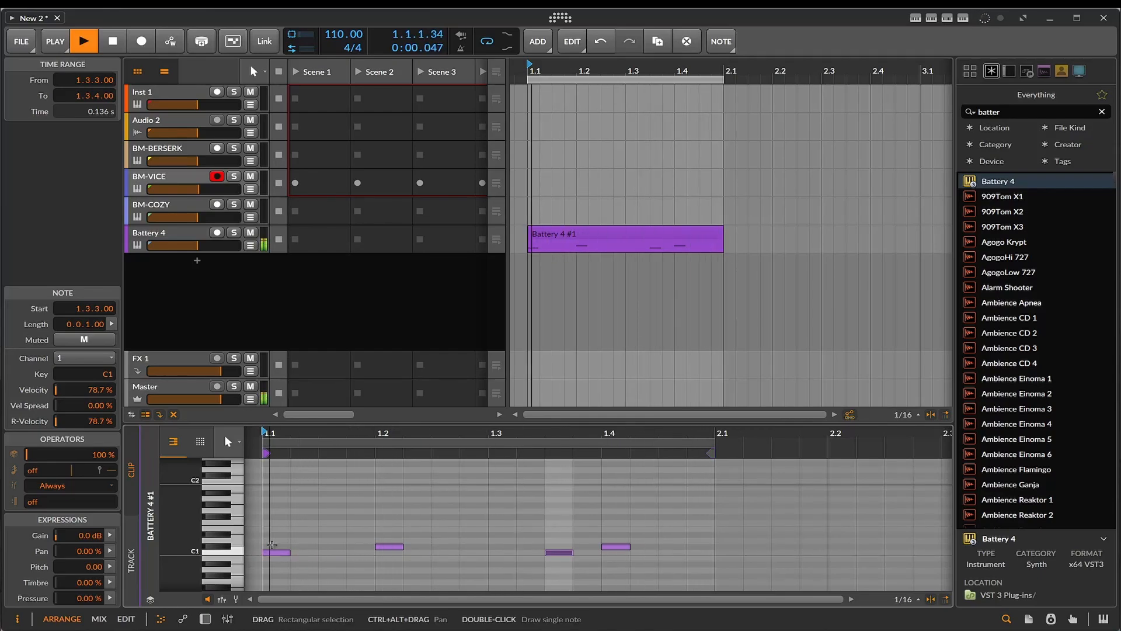
# Try kick variations by toggling C1 at 1.1.3 and removing C1 at 1.1 during playback, stop playback, and restore the kick at 1.1
pyautogui.doubleClick(335, 553)
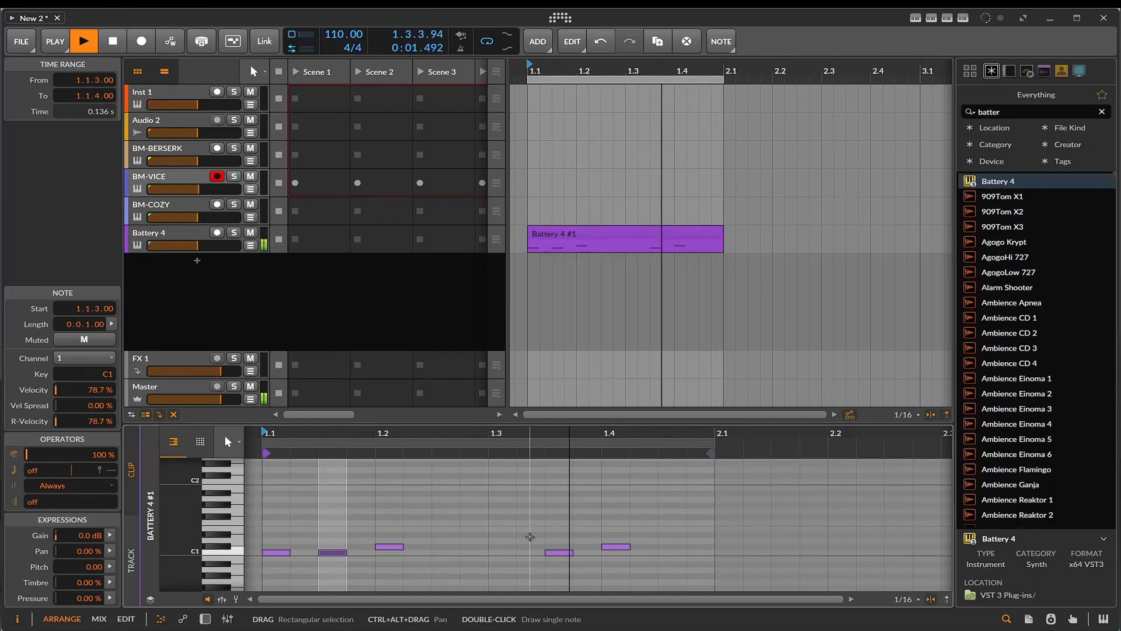
pyautogui.doubleClick(331, 554)
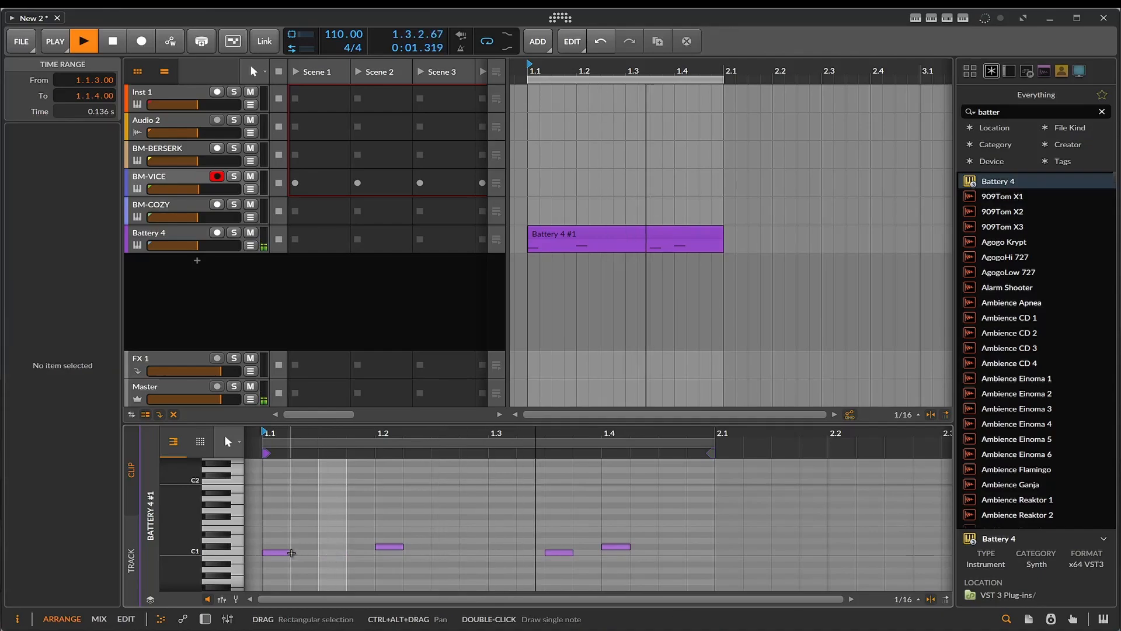
pyautogui.click(285, 553)
pyautogui.doubleClick(283, 553)
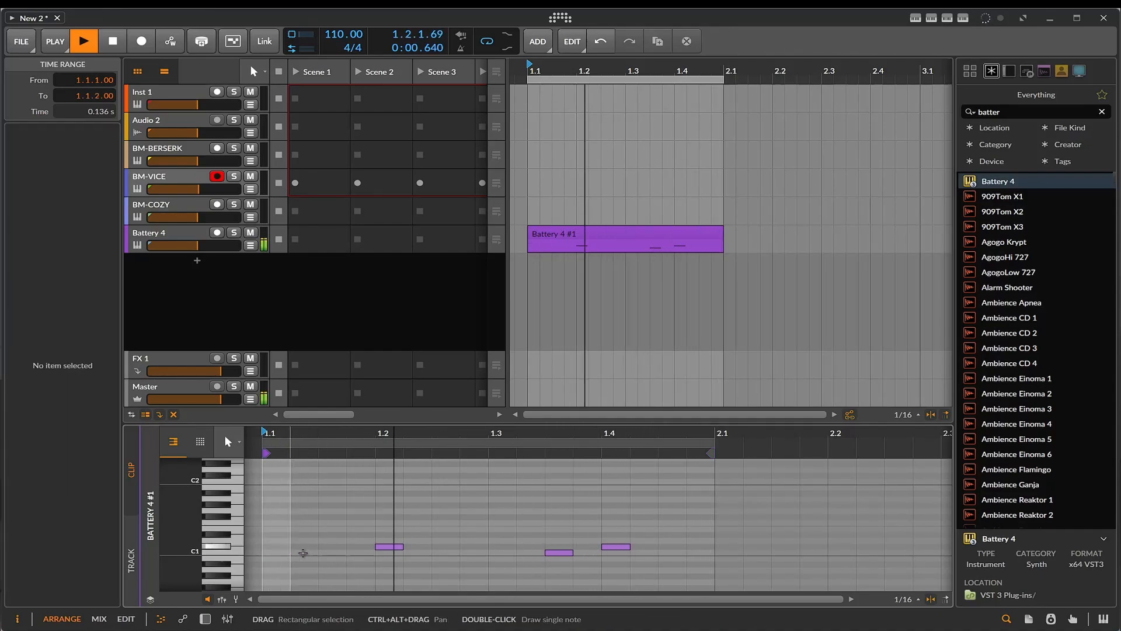
pyautogui.doubleClick(334, 554)
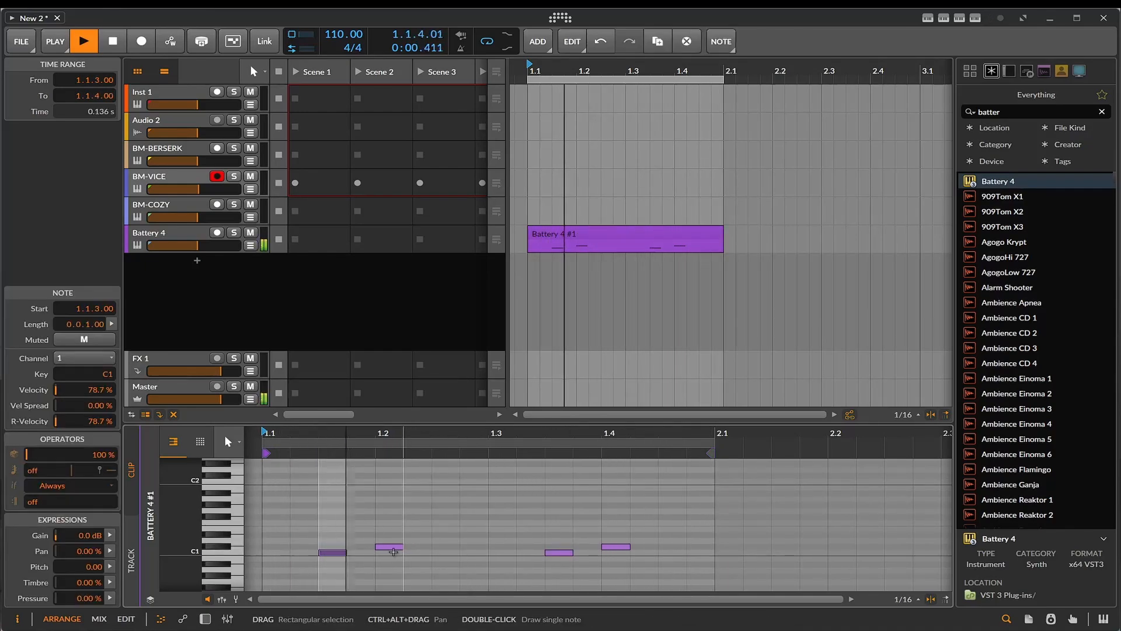
pyautogui.doubleClick(333, 553)
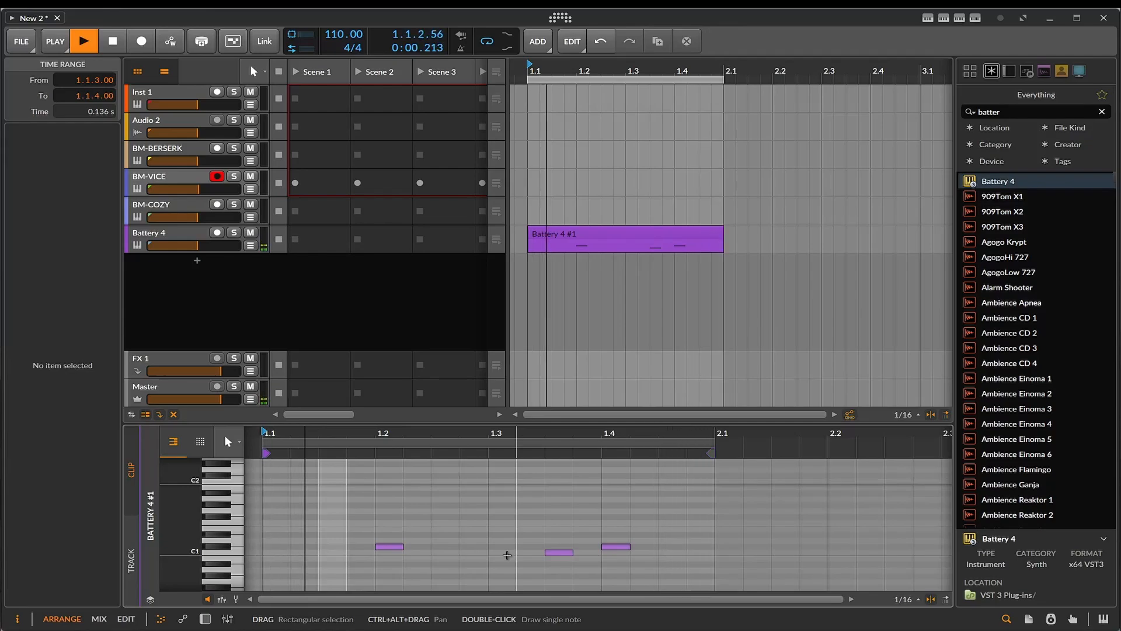
pyautogui.press('space')
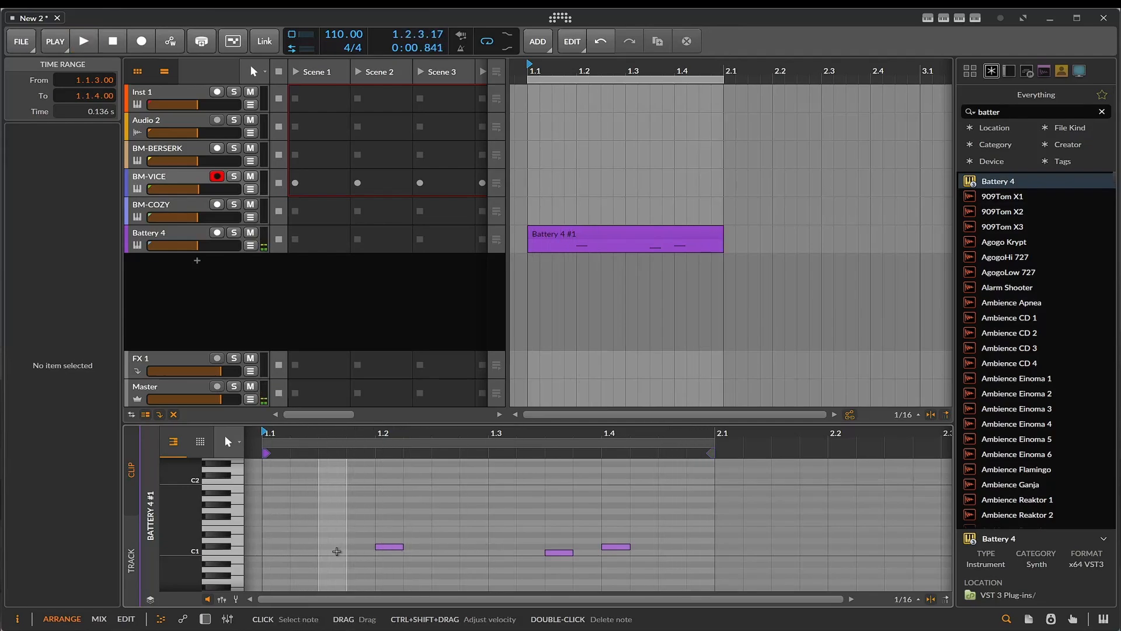
pyautogui.doubleClick(284, 552)
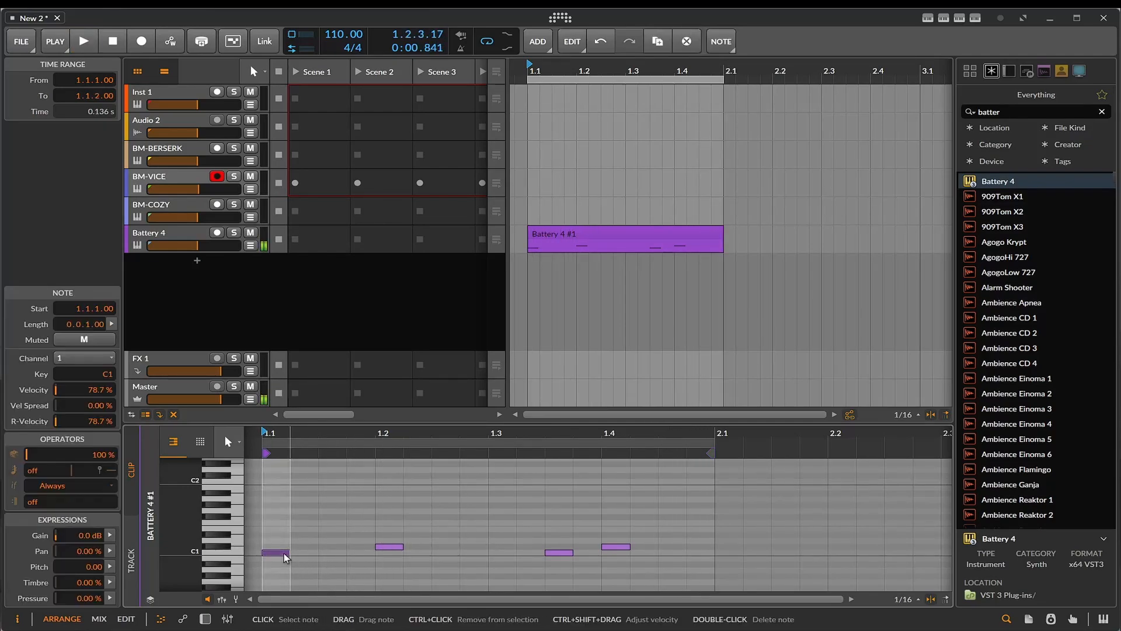
# Replace the snares at 1.2 and 1.4 and the kick at 1.3.3 with C1 kicks at 1.2, 1.3 and 1.4, and start playback
pyautogui.doubleClick(389, 548)
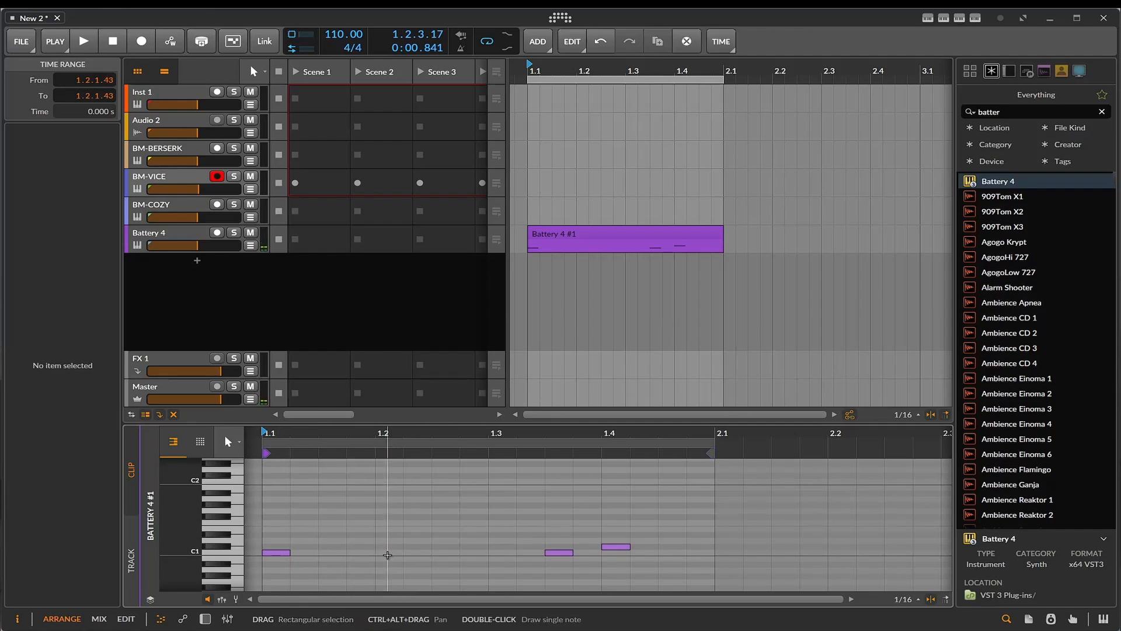
pyautogui.doubleClick(388, 552)
pyautogui.doubleClick(603, 548)
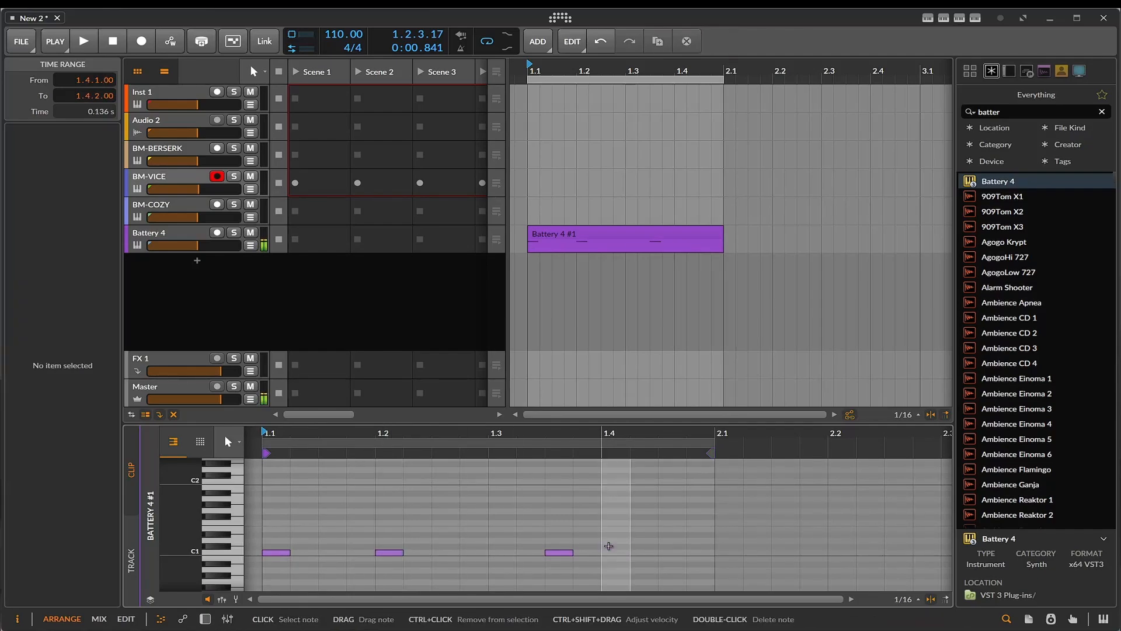
pyautogui.doubleClick(561, 552)
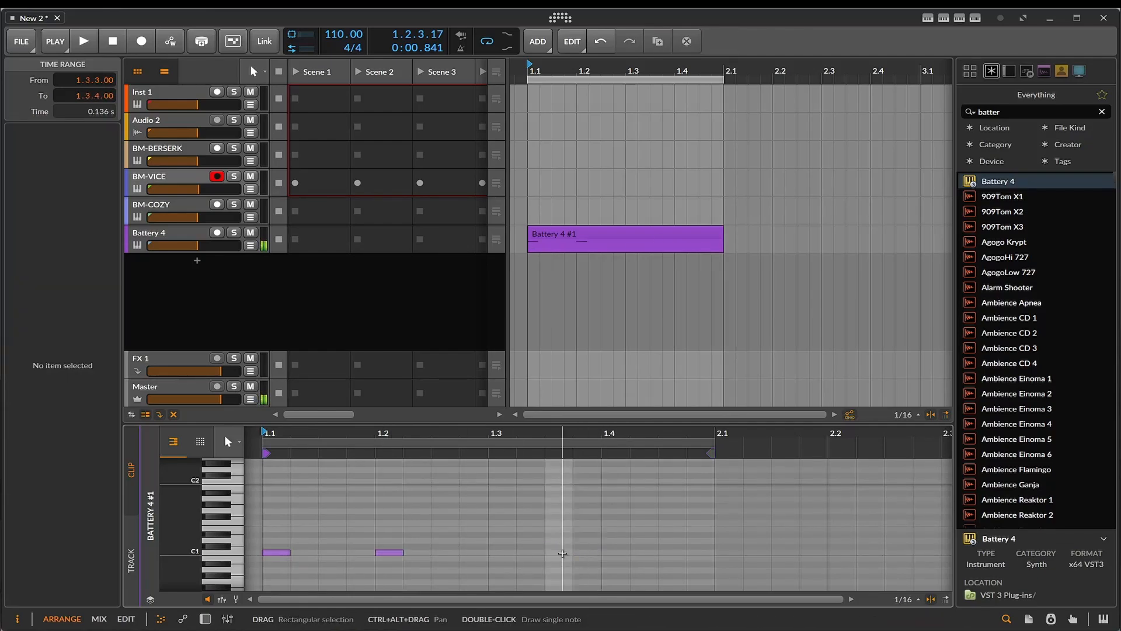
pyautogui.doubleClick(501, 553)
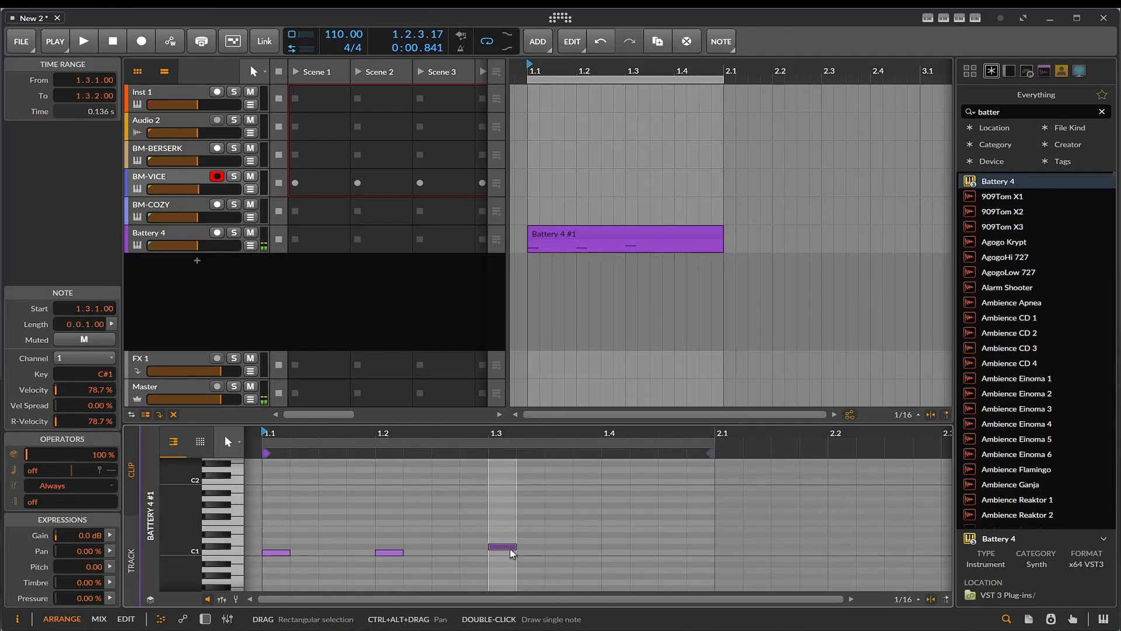
pyautogui.doubleClick(615, 553)
pyautogui.press('space')
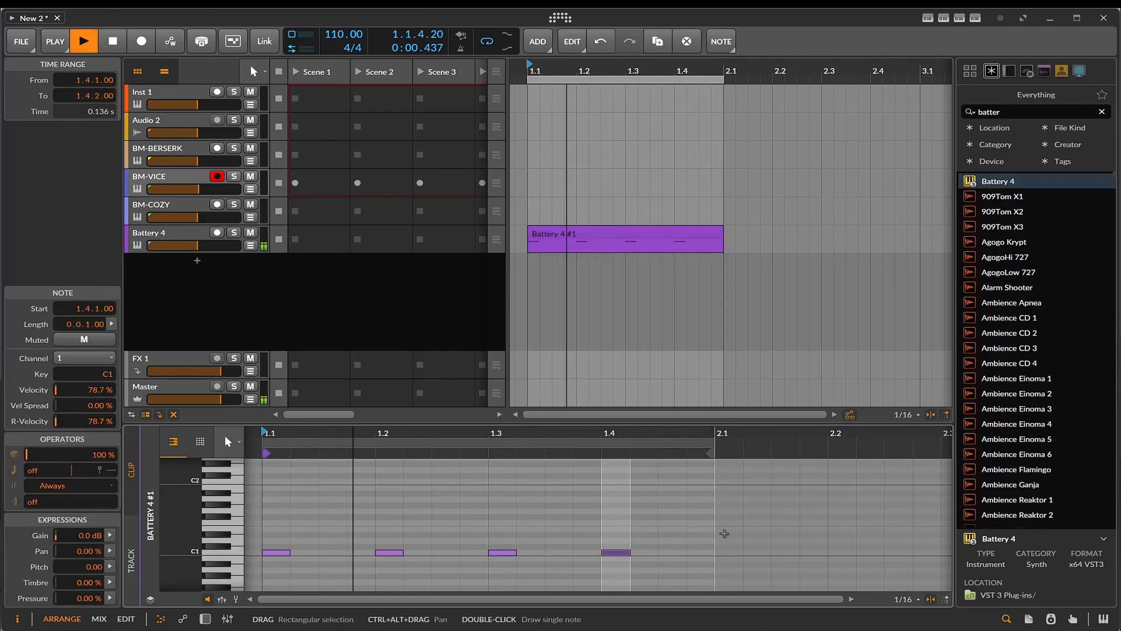
# Layer C#1 snare notes over the kicks at 1.2 and 1.4, listen to the loop, and stop playback
pyautogui.doubleClick(390, 547)
pyautogui.click(617, 545)
pyautogui.doubleClick(618, 546)
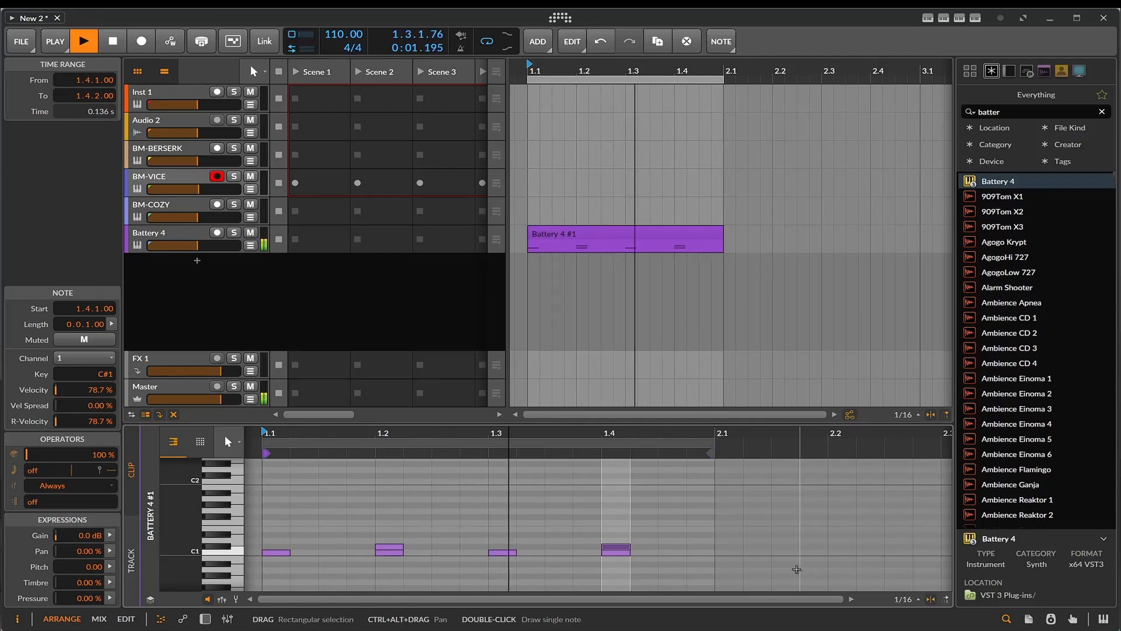
pyautogui.press('space')
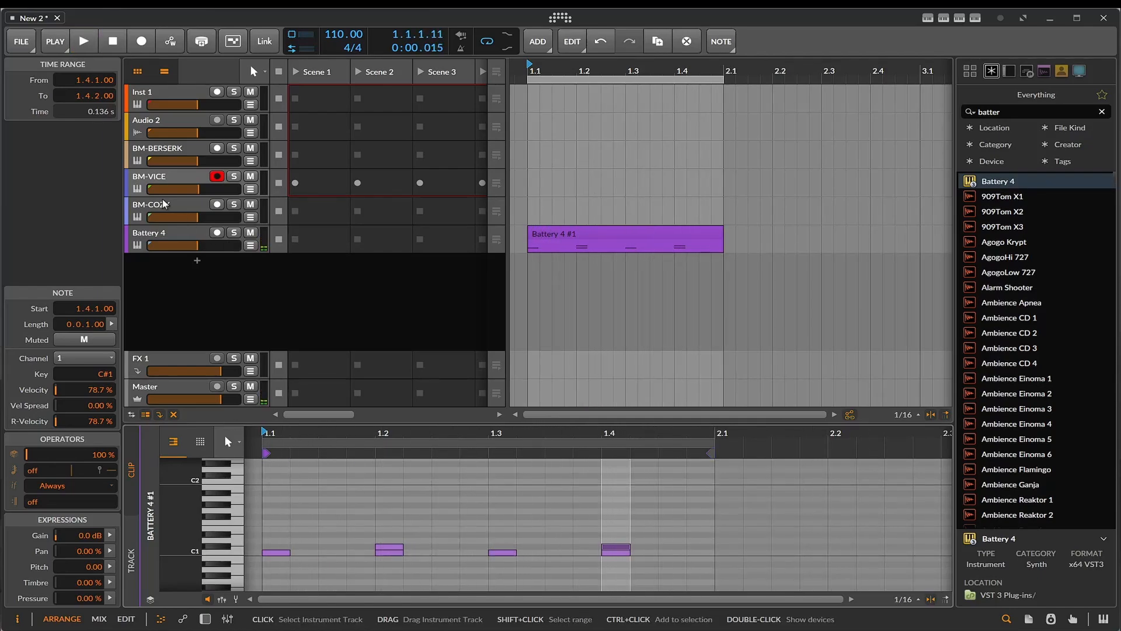
# Open the BM-COZY track's plug-in window and audition several phrases of the 78 bpm - Shadowmoon style
pyautogui.click(234, 212)
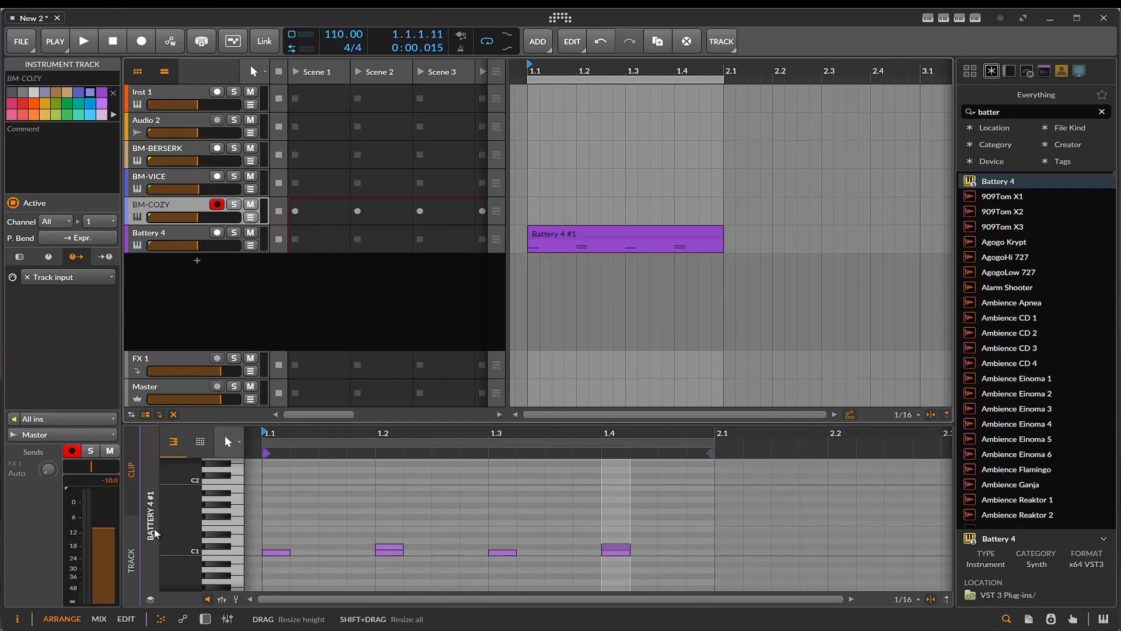
pyautogui.click(204, 619)
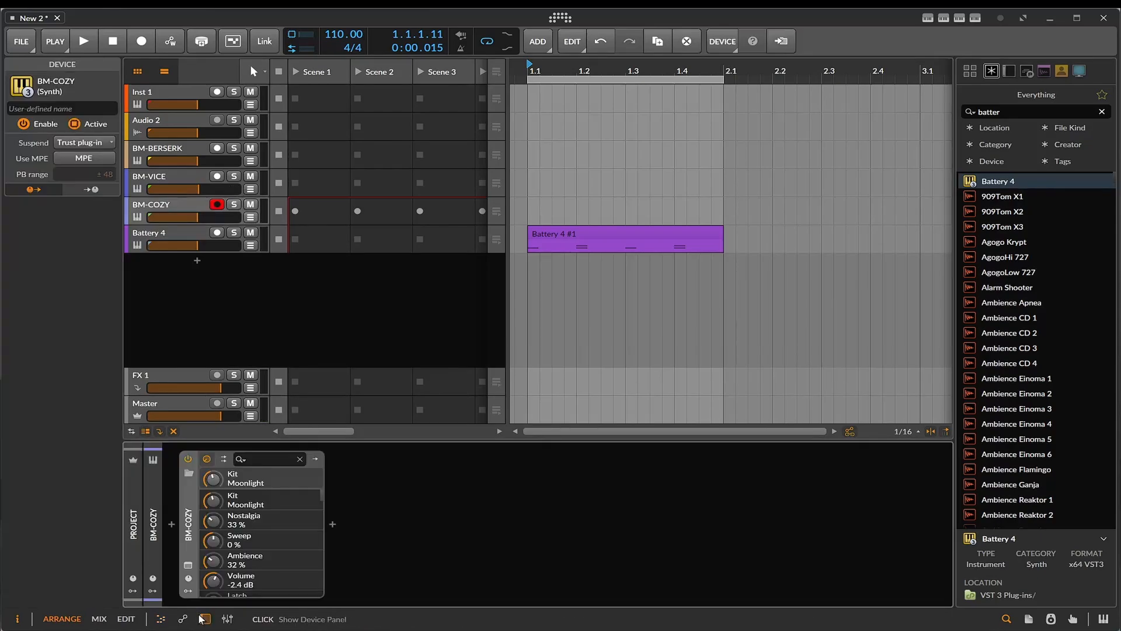
pyautogui.click(189, 565)
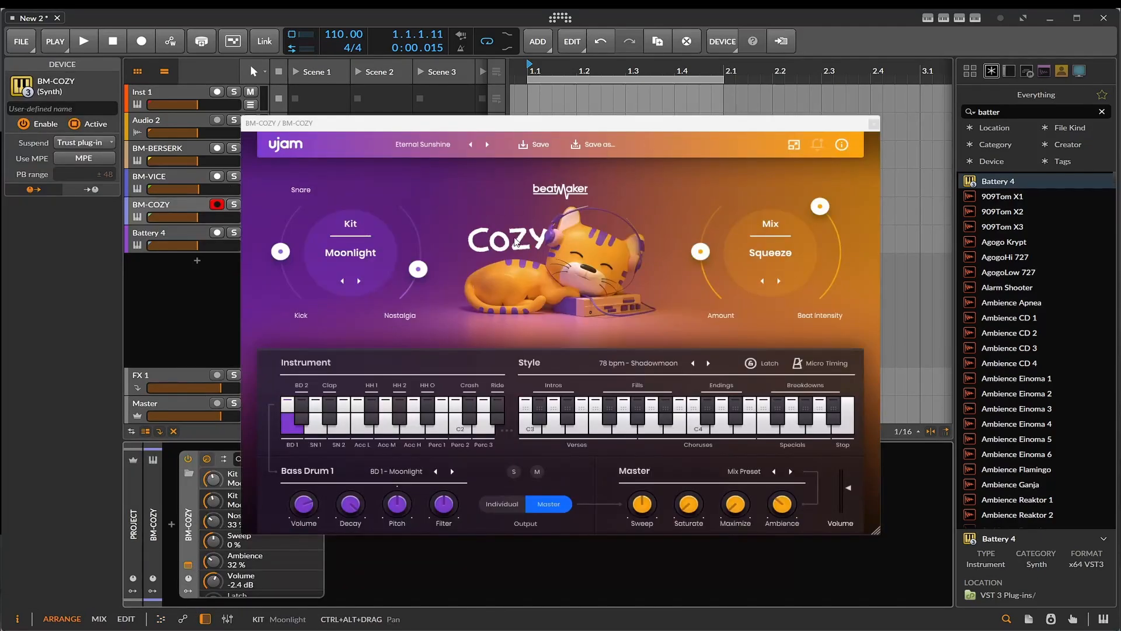
pyautogui.click(623, 430)
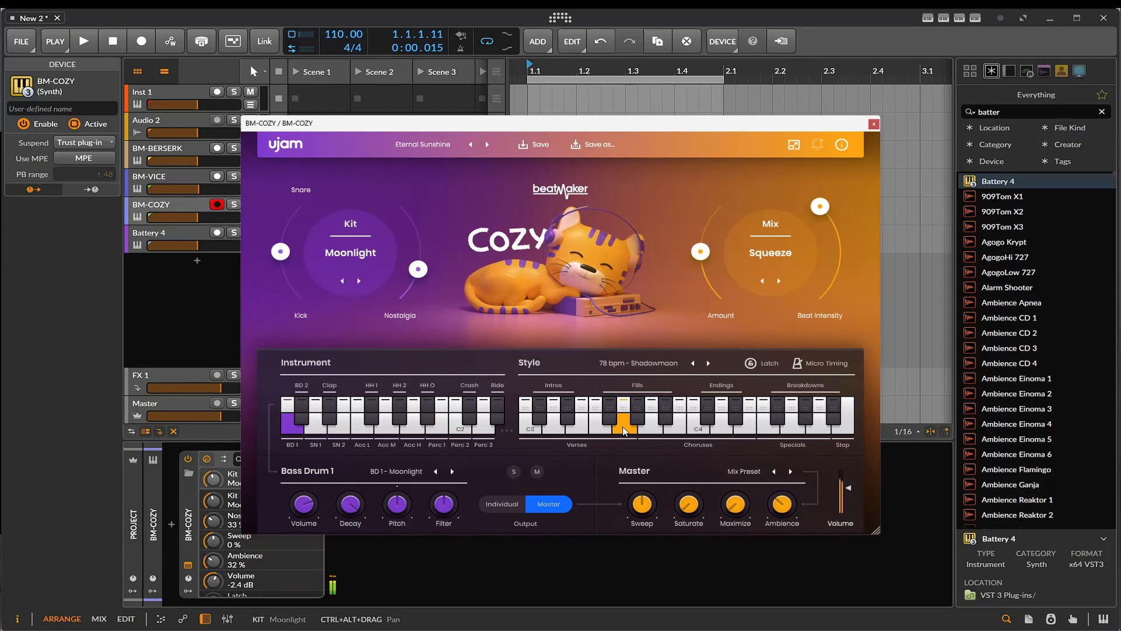
pyautogui.click(650, 434)
pyautogui.click(557, 431)
# Audition another Shadowmoon verse phrase and place its pattern as a clip on the BM-COZY track at 1.1
pyautogui.moveTo(537, 126); pyautogui.dragTo(570, 301)
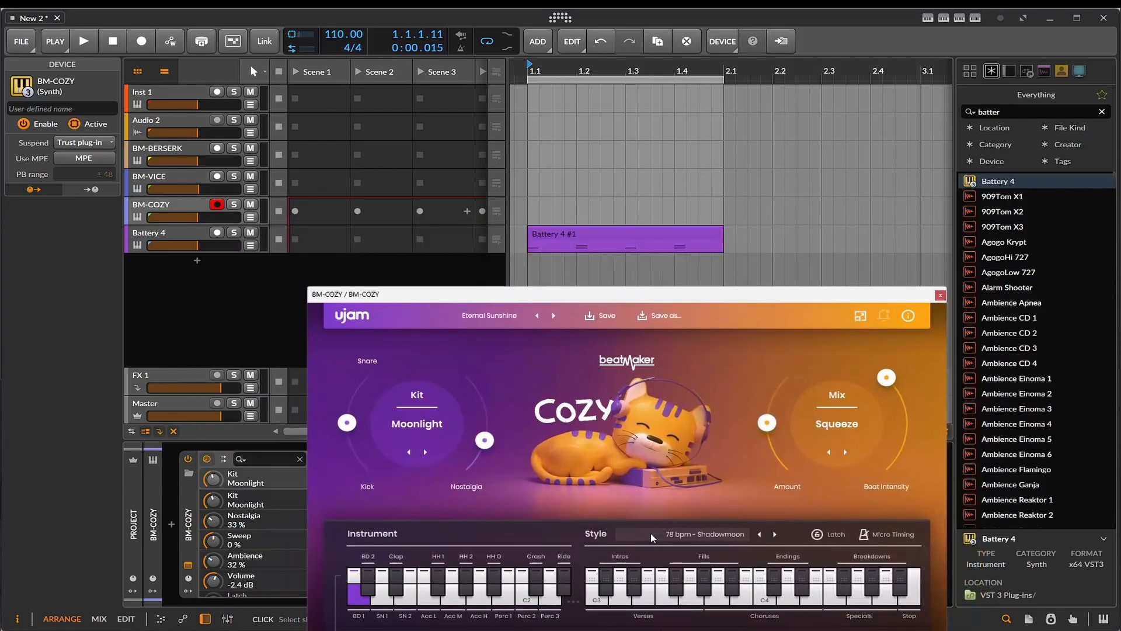
pyautogui.click(646, 604)
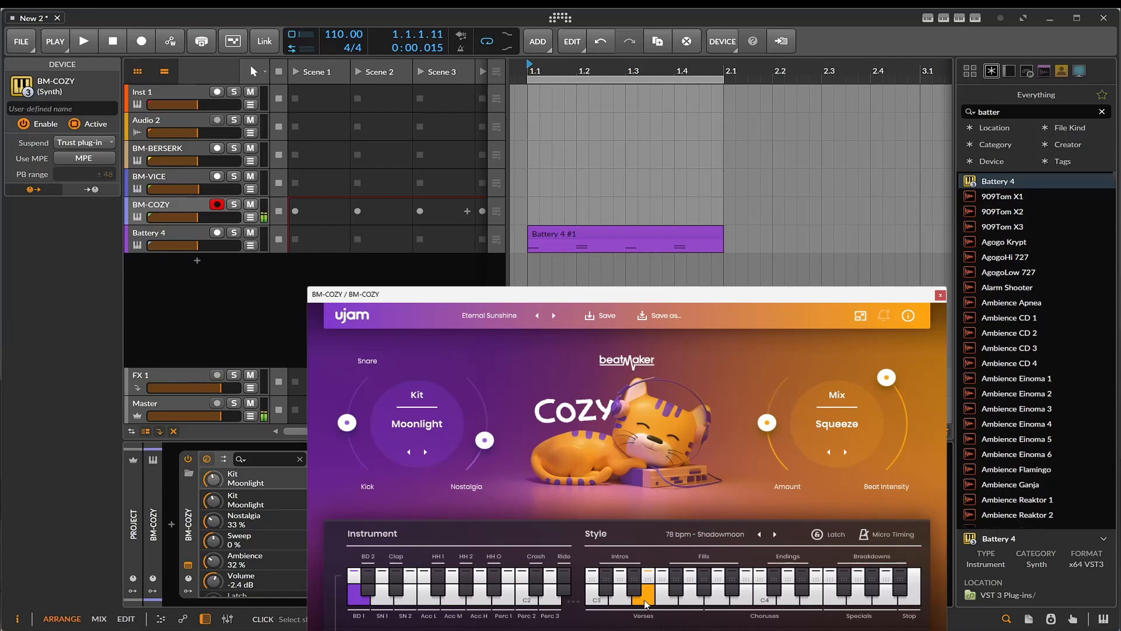
pyautogui.moveTo(646, 579); pyautogui.dragTo(653, 461)
pyautogui.moveTo(615, 319); pyautogui.dragTo(532, 208)
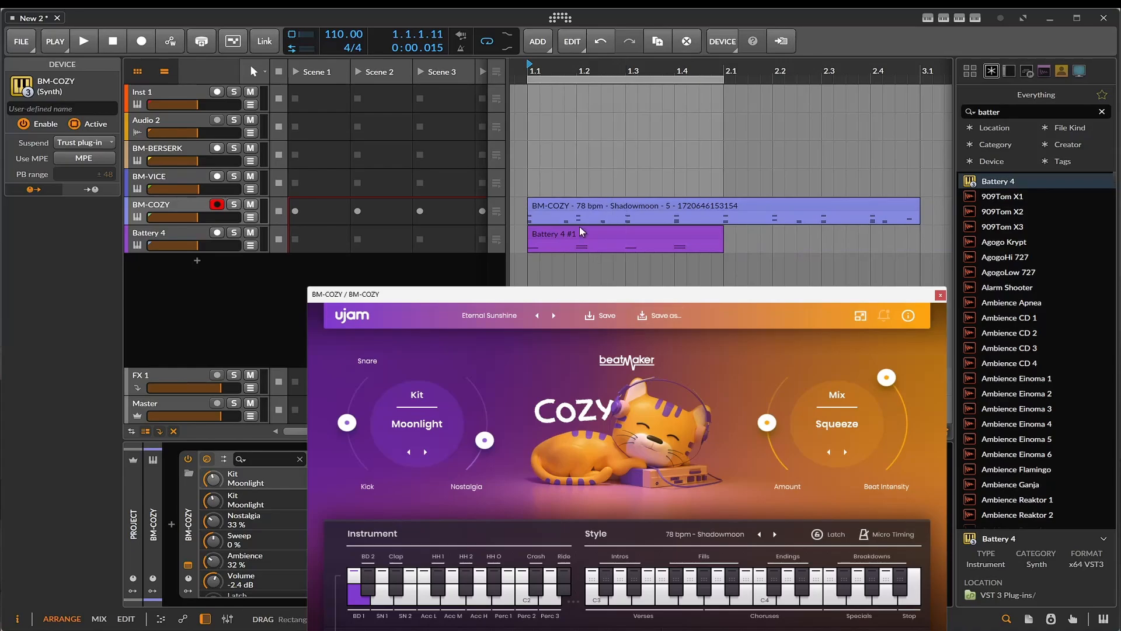
# Open the BM-COZY clip in the note editor, start playback, and close the plug-in window
pyautogui.doubleClick(598, 206)
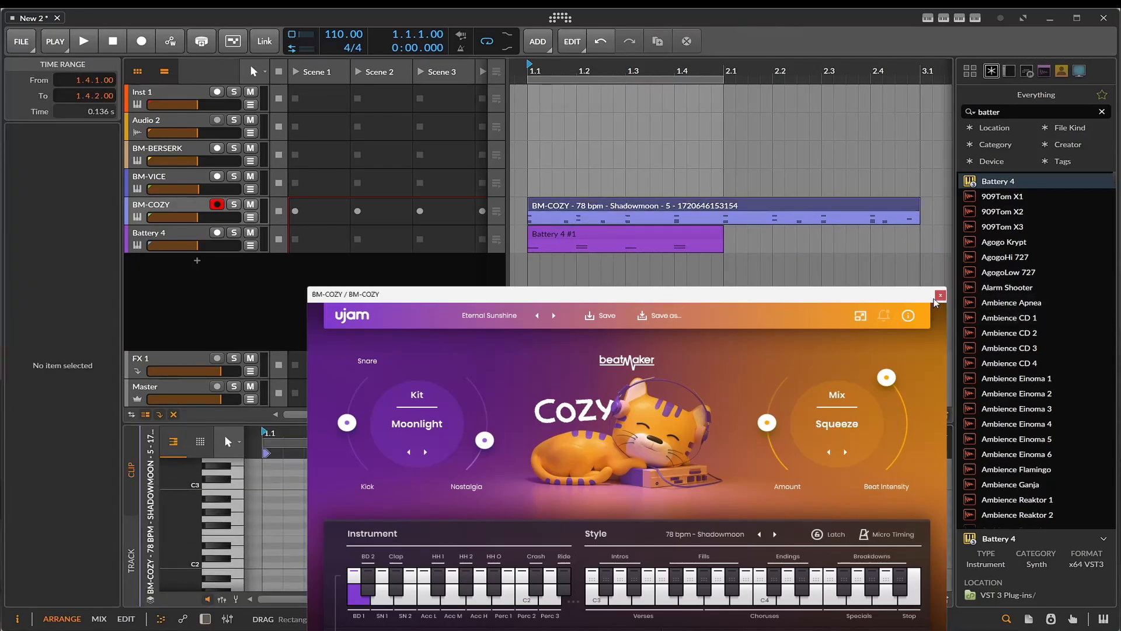
pyautogui.moveTo(541, 305); pyautogui.dragTo(539, 237)
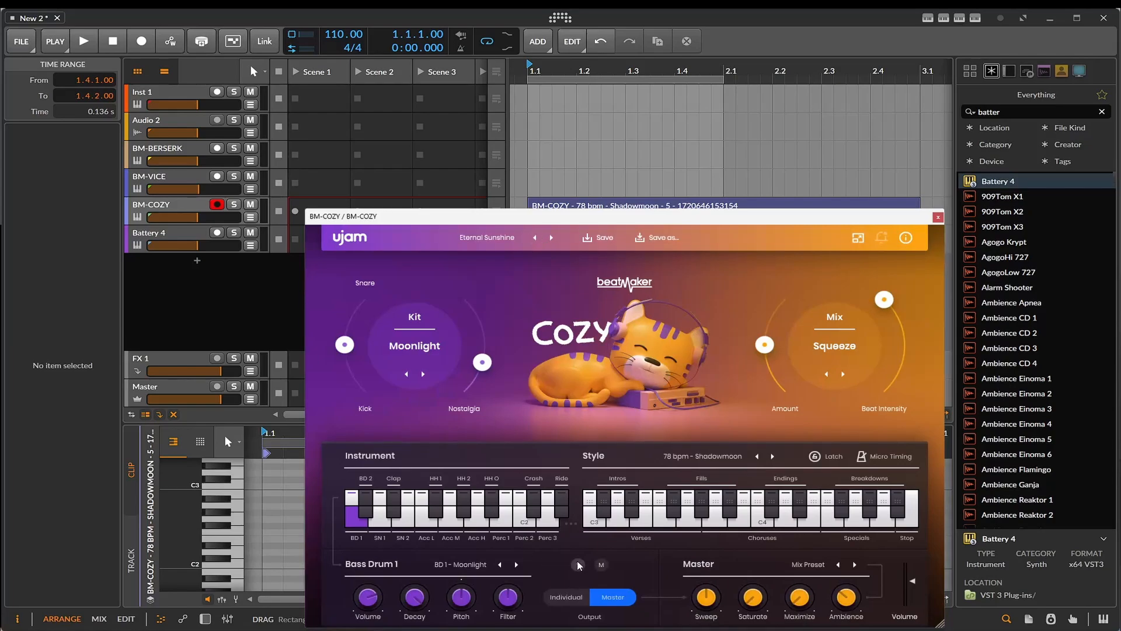
pyautogui.press('space')
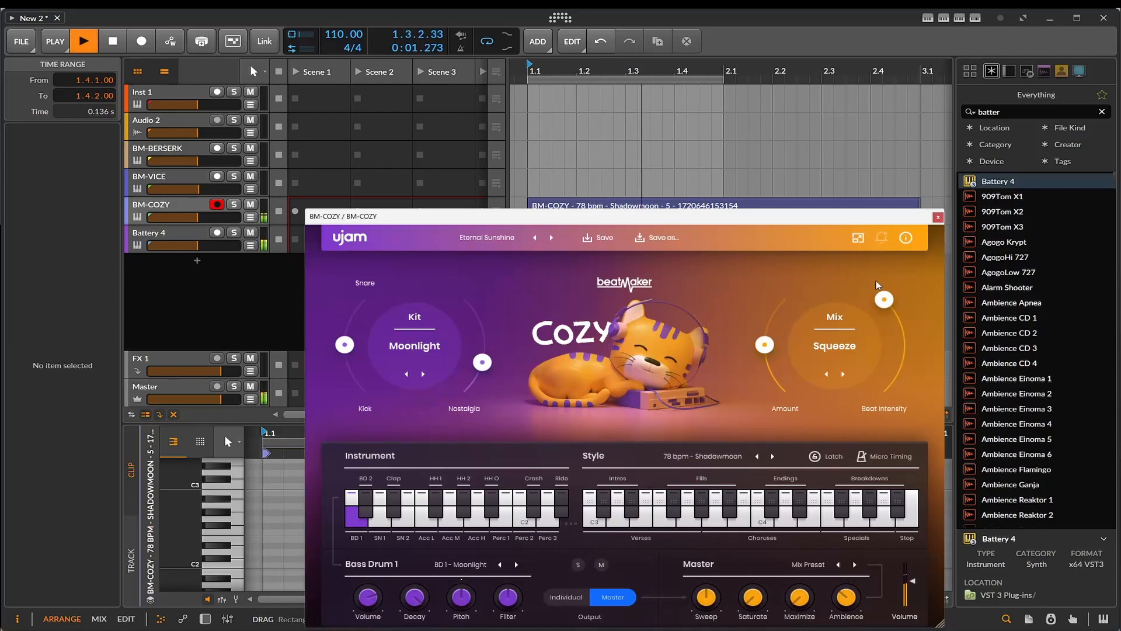
pyautogui.click(938, 217)
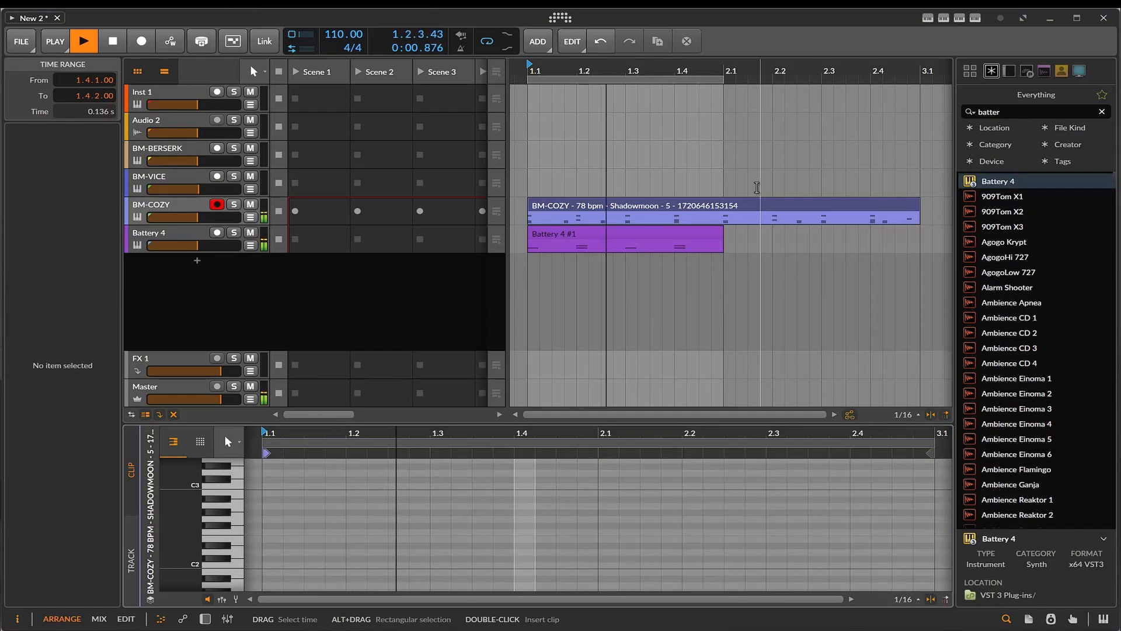
# Listen to the BM-COZY clip with Battery 4 muted and unmuted, extend the loop region to two bars, and stop playback
pyautogui.click(251, 233)
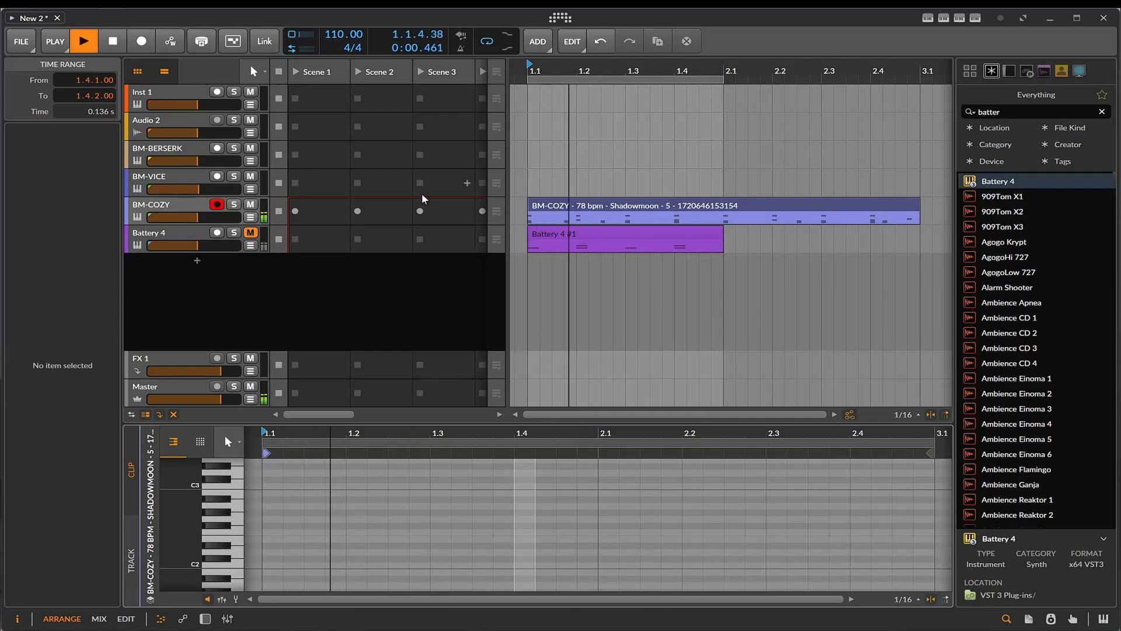
pyautogui.click(251, 234)
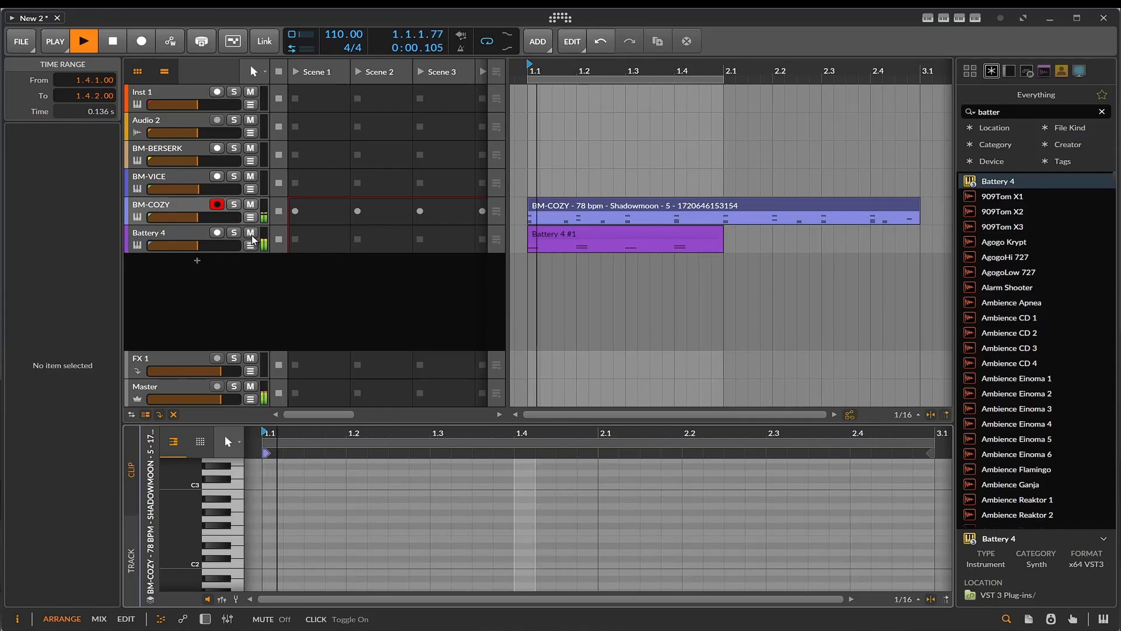
pyautogui.moveTo(724, 79); pyautogui.dragTo(914, 92)
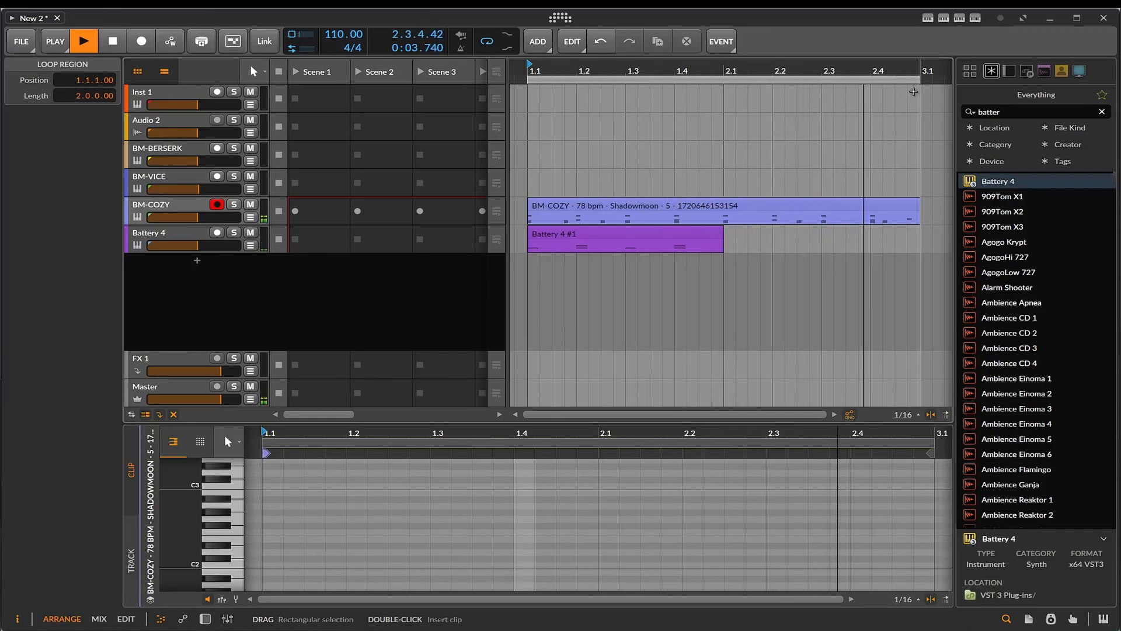
pyautogui.press('space')
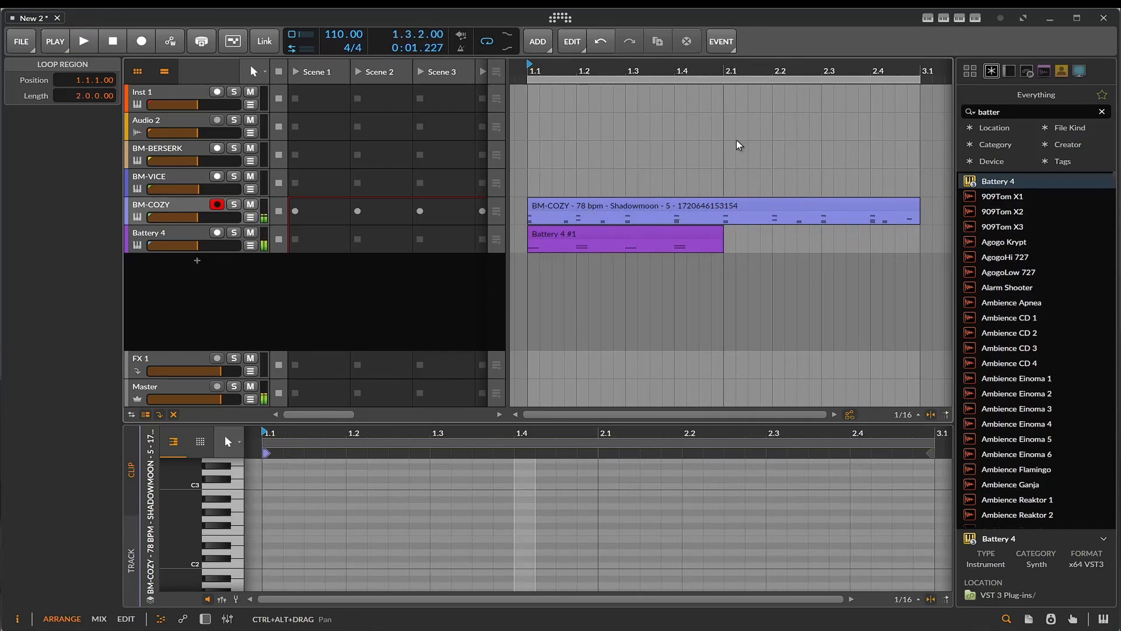
# Bring the BM-COZY clip's notes into view in the note editor and examine the C1 and C#1 rows
pyautogui.doubleClick(734, 210)
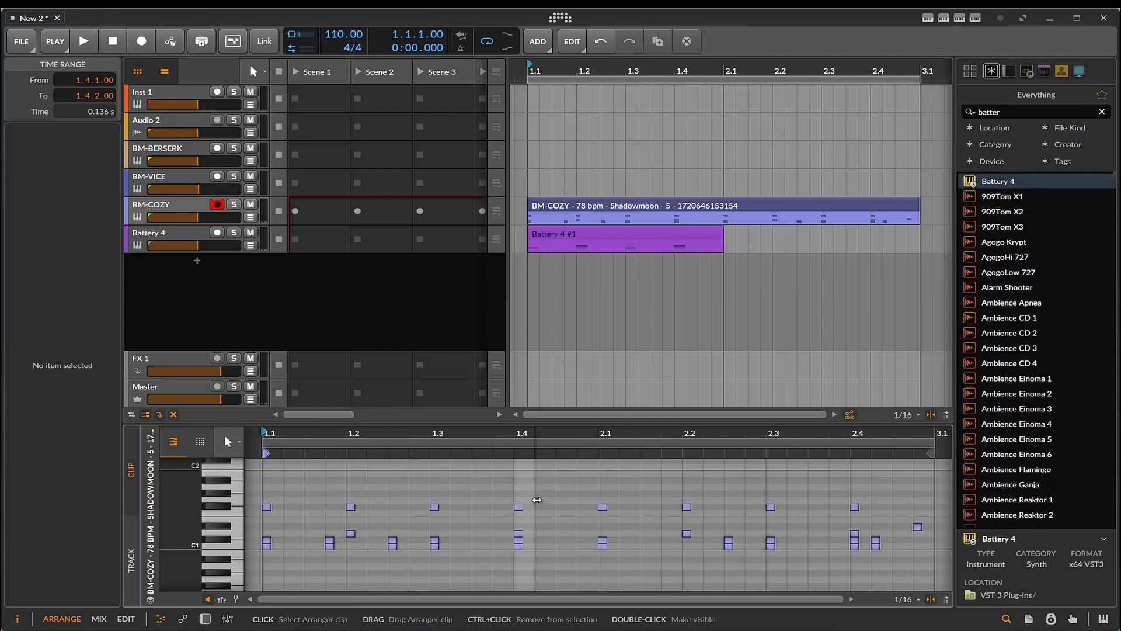
pyautogui.click(239, 545)
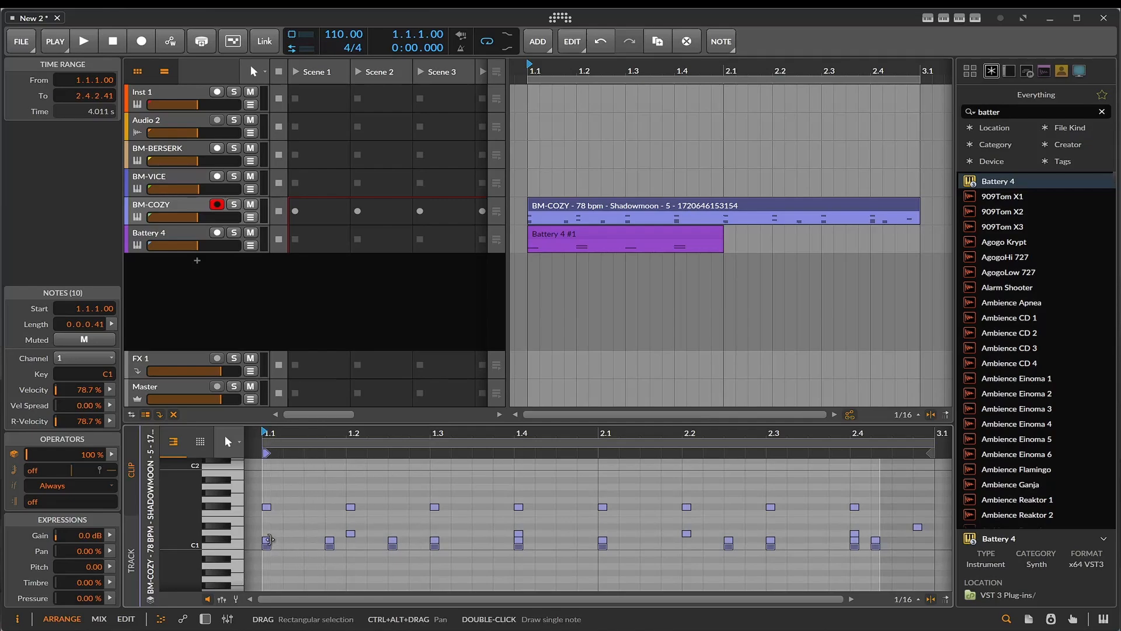
pyautogui.click(226, 539)
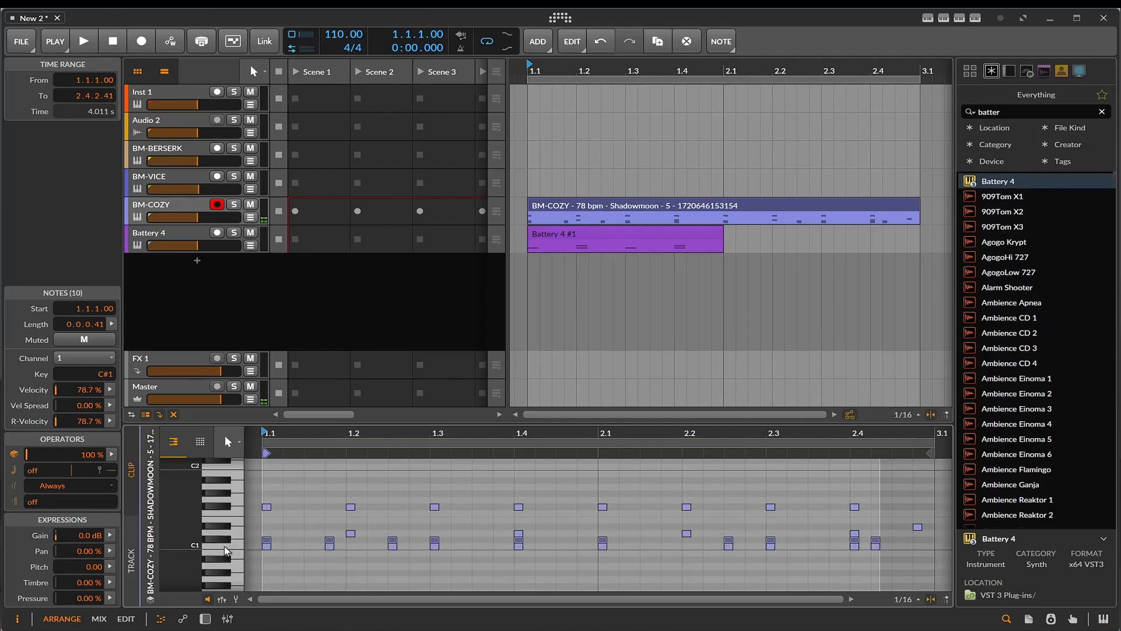
# Audition the C1 and C#1 keys alternately in the BM-COZY clip's note editor to compare their sounds
pyautogui.click(224, 545)
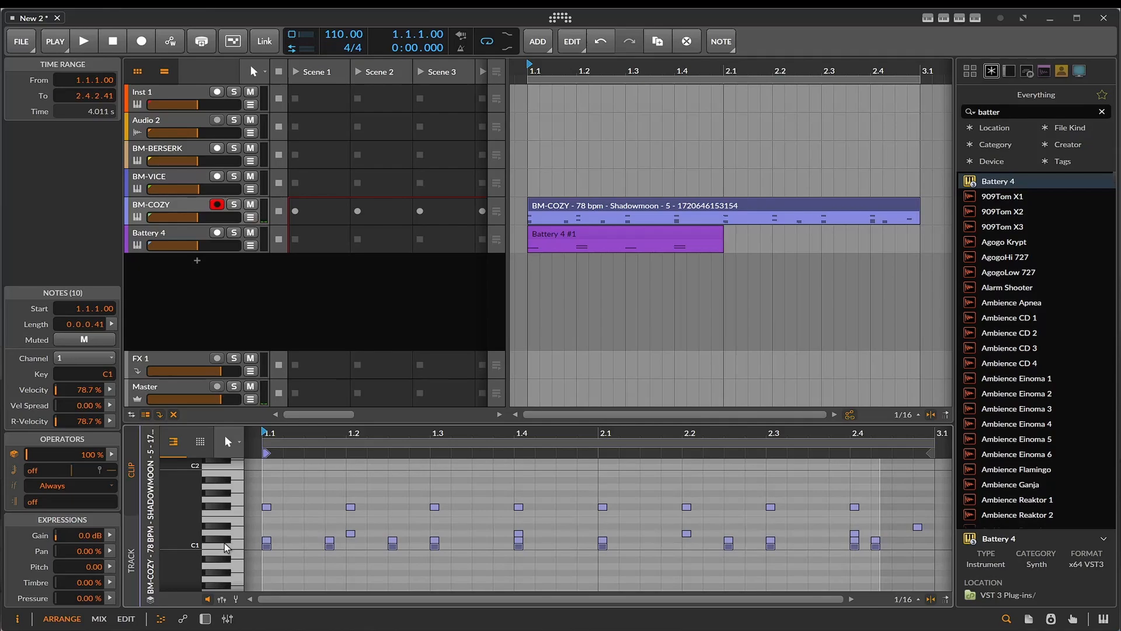
pyautogui.click(224, 545)
pyautogui.click(225, 537)
pyautogui.click(230, 545)
pyautogui.click(223, 540)
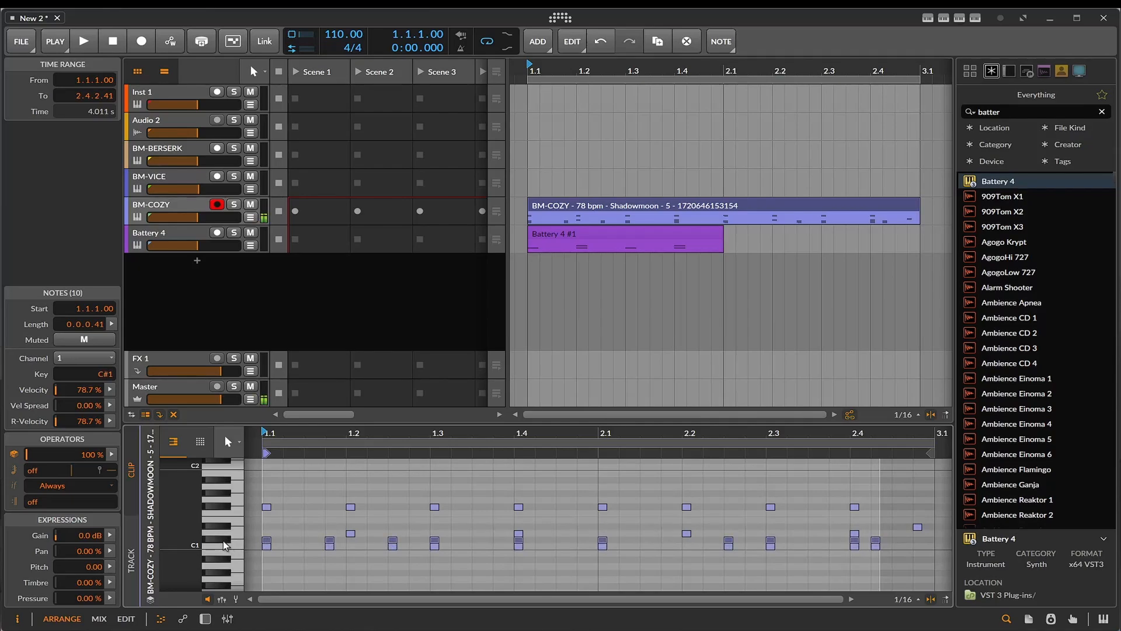
pyautogui.click(225, 546)
pyautogui.click(224, 540)
pyautogui.click(232, 546)
pyautogui.click(223, 539)
pyautogui.click(226, 545)
pyautogui.click(220, 539)
pyautogui.click(236, 545)
pyautogui.click(216, 538)
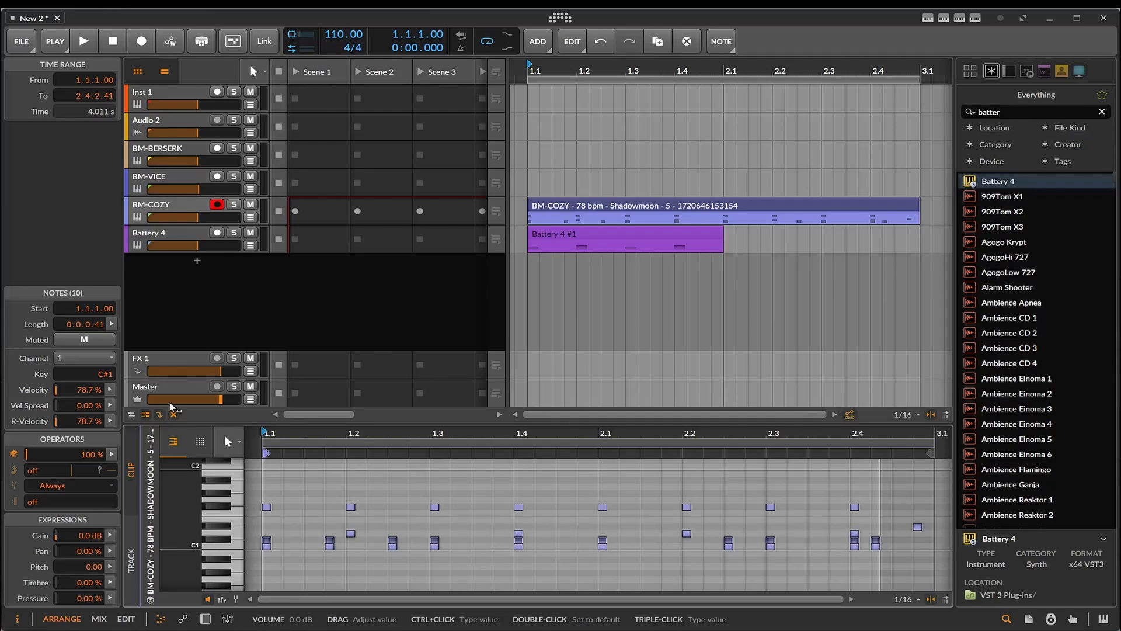
pyautogui.click(228, 541)
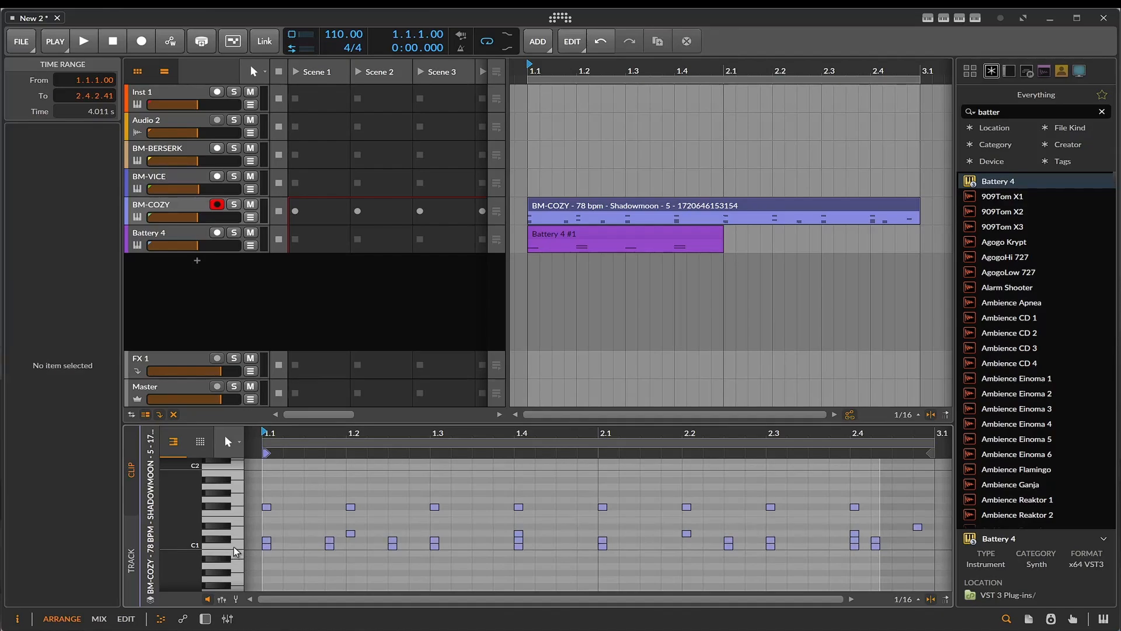
pyautogui.click(222, 541)
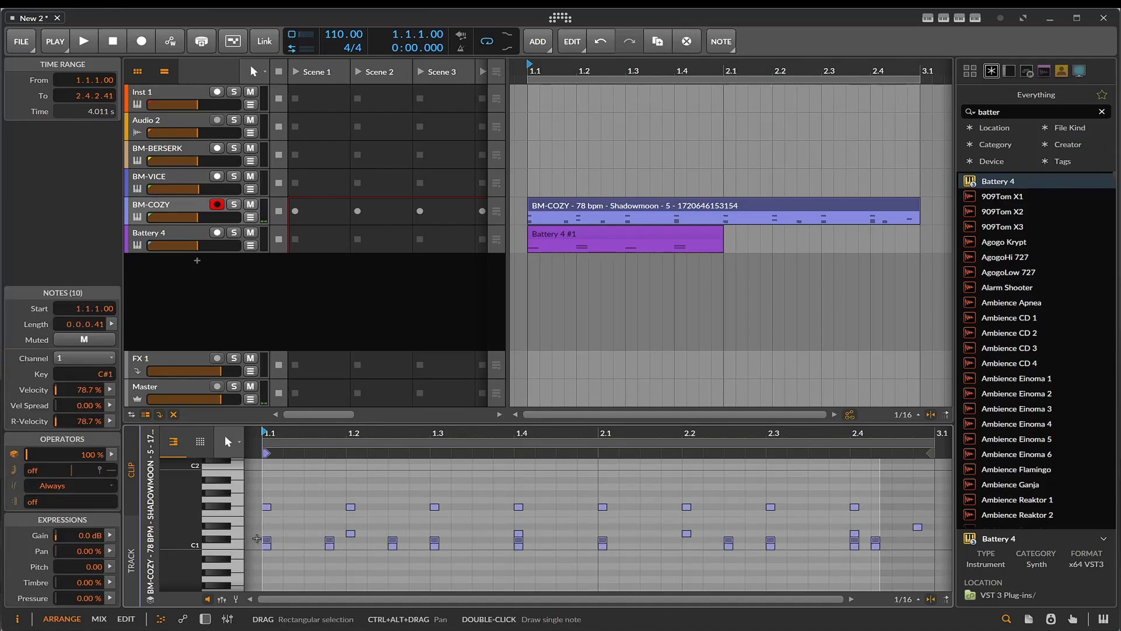
# Open the BM-COZY plug-in window, audition its Bass Drum 1 and Bass Drum 2 keys, and close the window
pyautogui.click(205, 620)
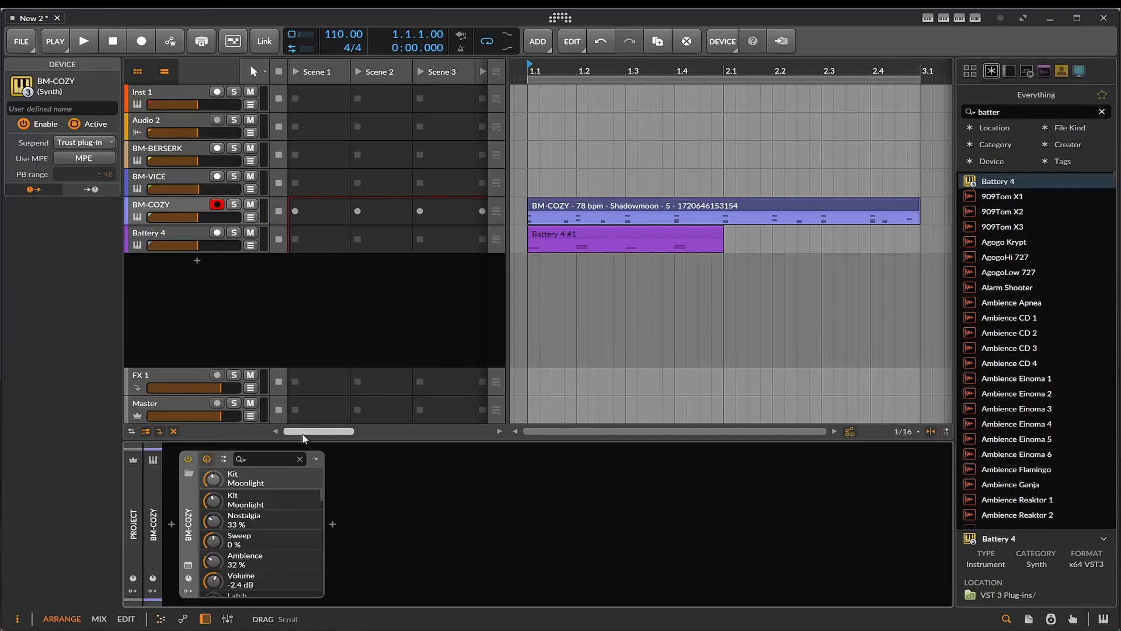
pyautogui.click(188, 566)
pyautogui.click(356, 529)
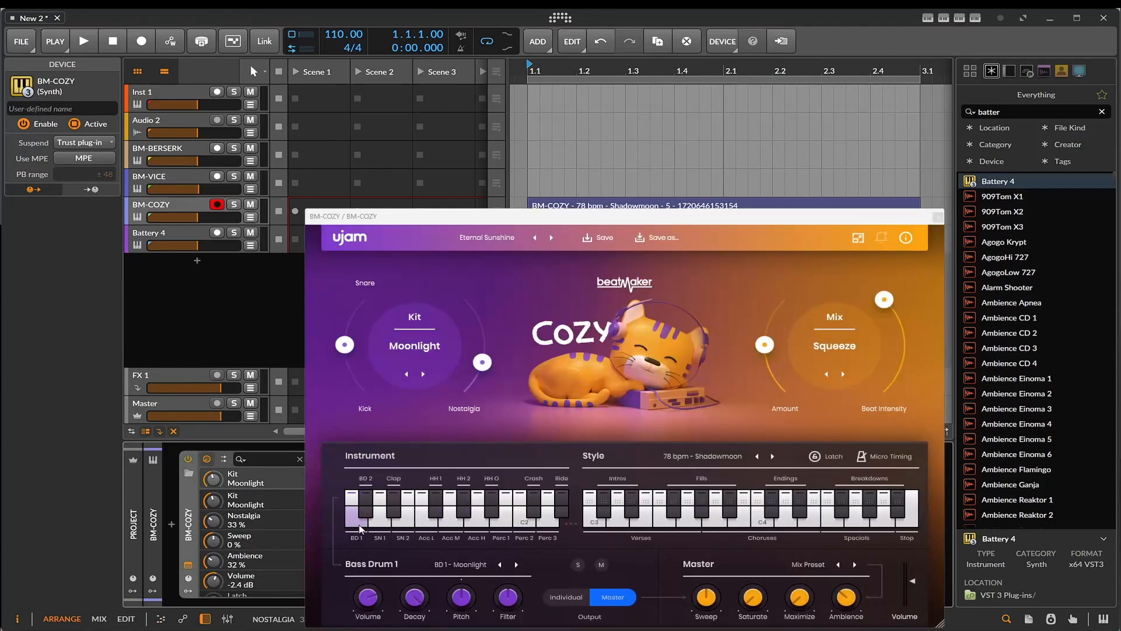
pyautogui.click(368, 513)
pyautogui.click(361, 522)
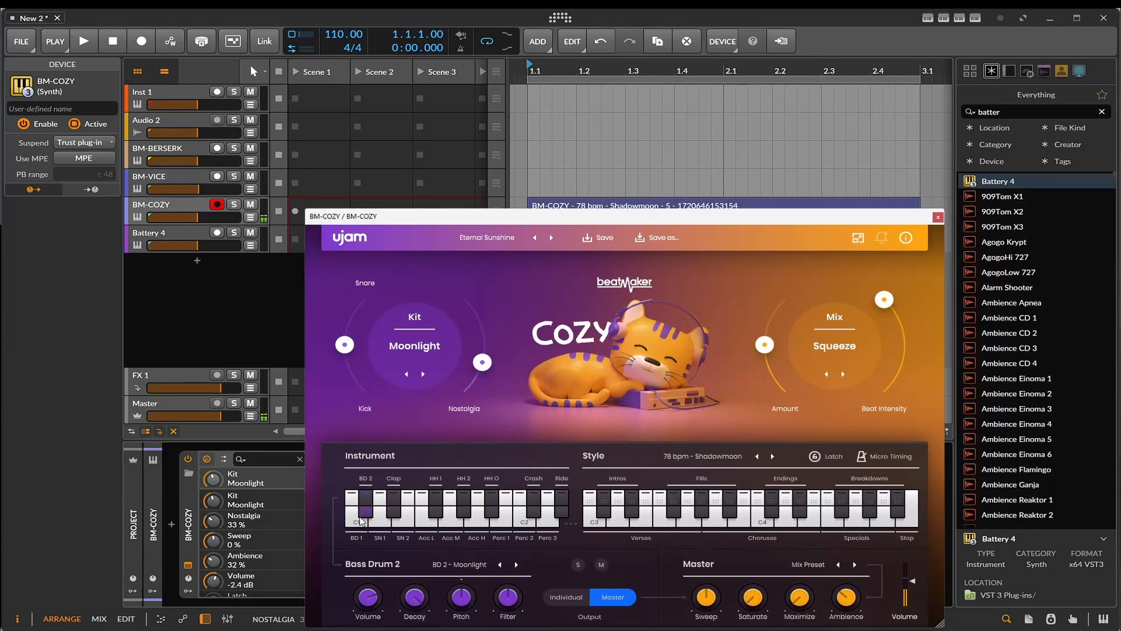
pyautogui.click(937, 217)
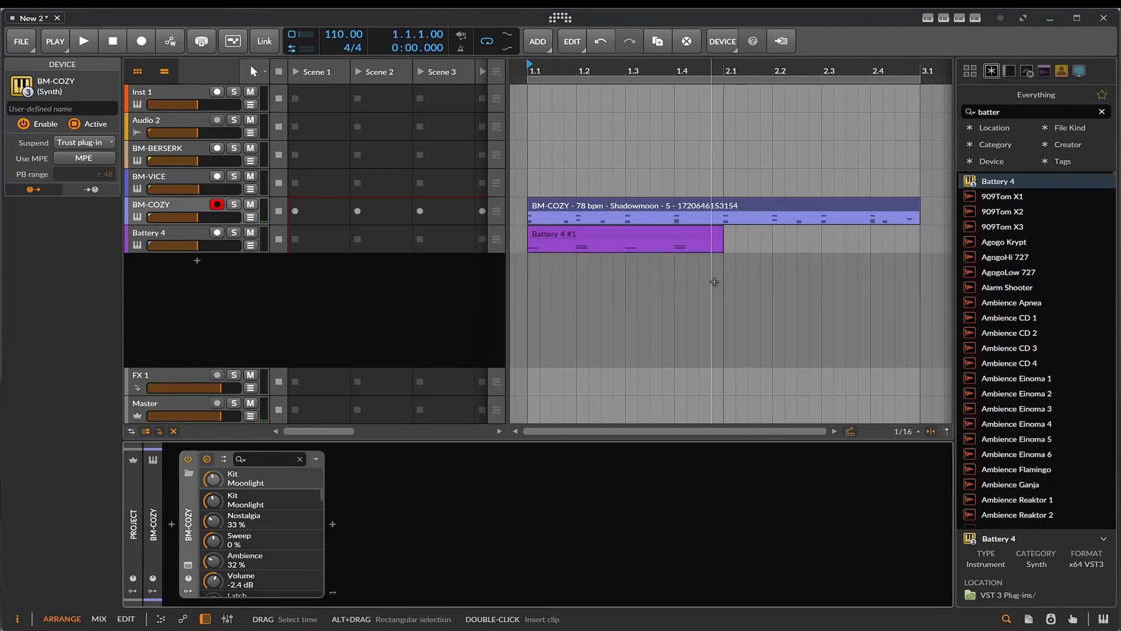
# Reopen the BM-COZY clip in the note editor and examine where the kick notes fall within the first beat
pyautogui.doubleClick(601, 206)
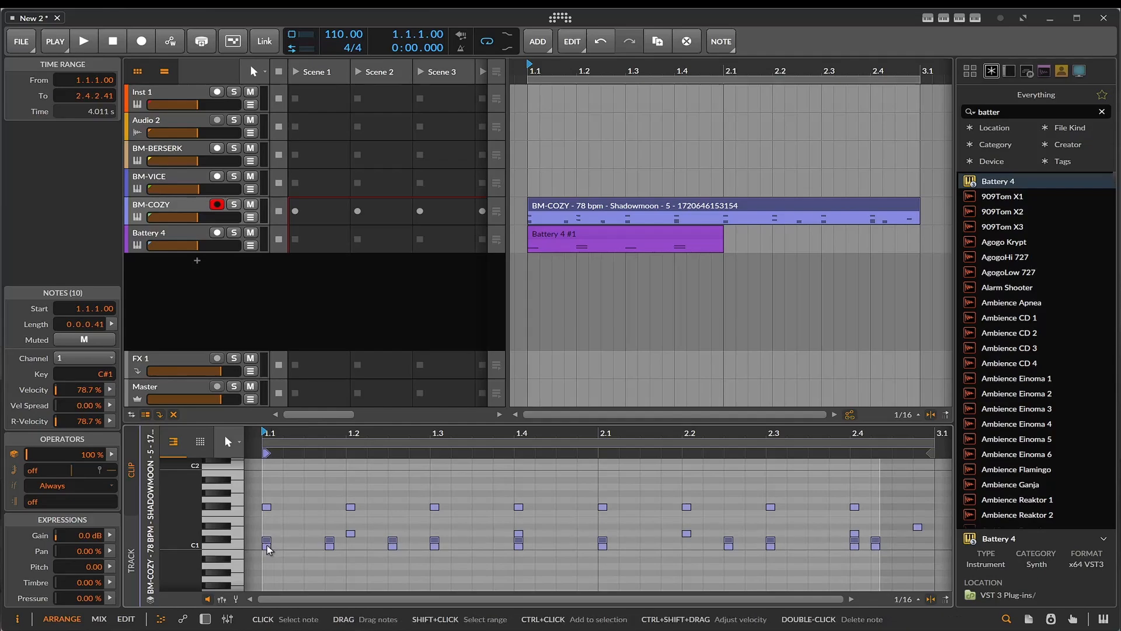
pyautogui.moveTo(271, 545); pyautogui.dragTo(283, 545)
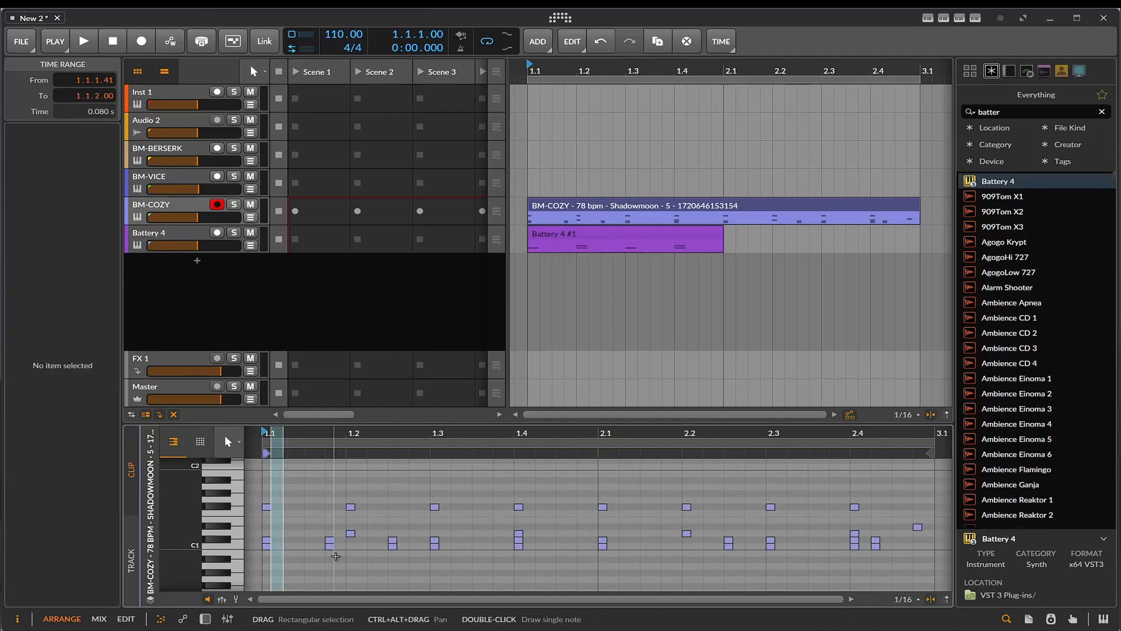
pyautogui.click(336, 556)
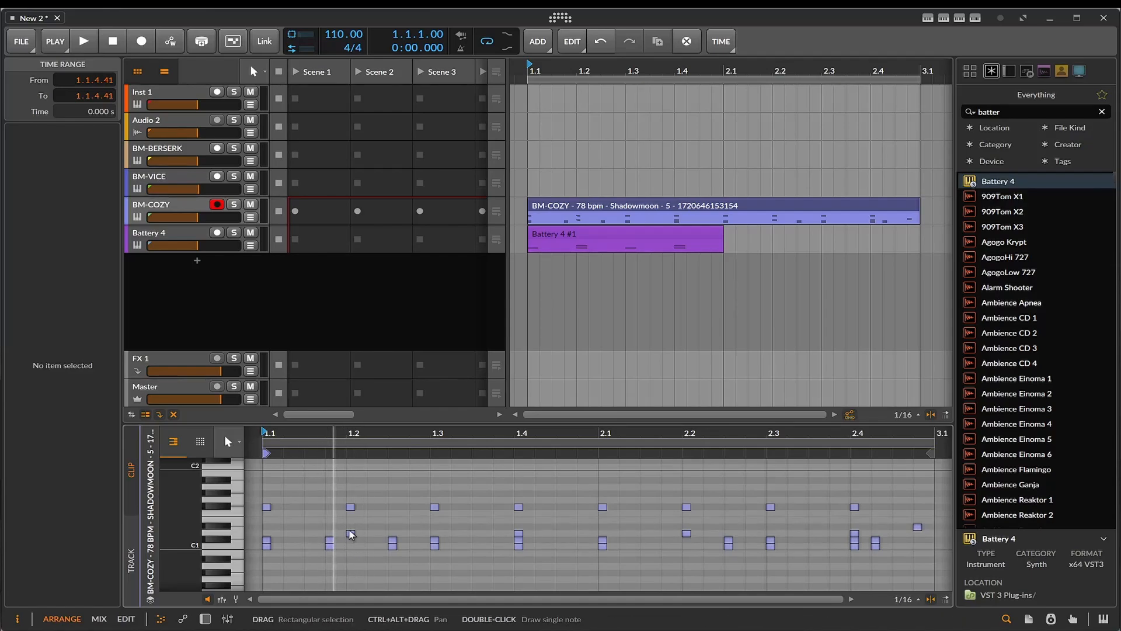
# In the Battery 4 clip, move the C1 kick at 1.2 to 1.1.4 and the snare at 1.2 to D1, comparing with the BM-COZY clip
pyautogui.click(580, 234)
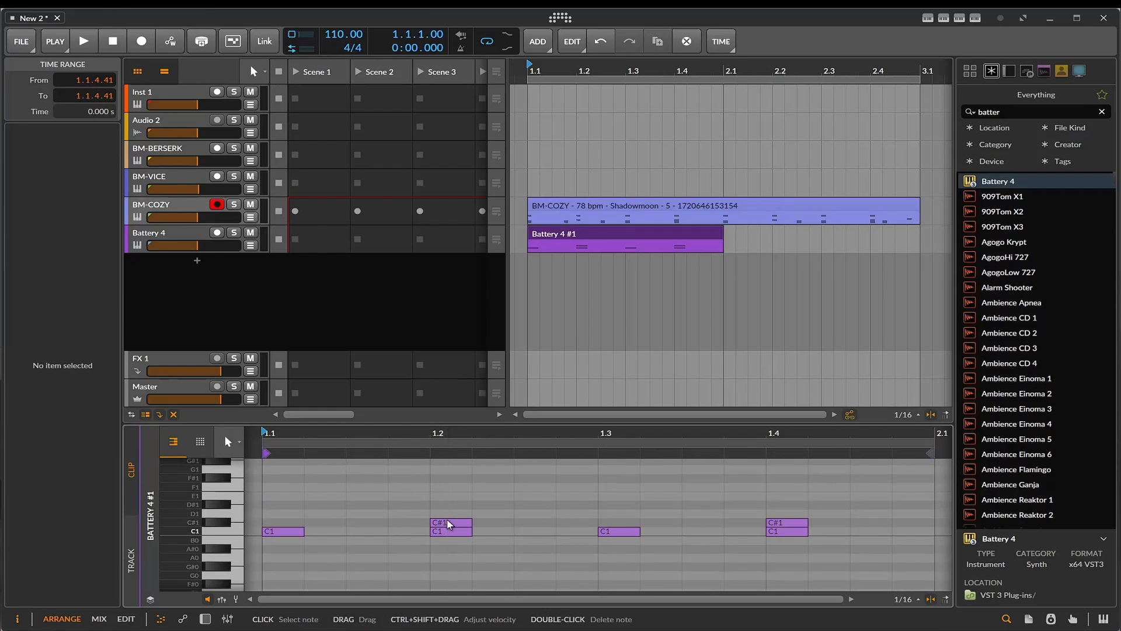
pyautogui.moveTo(445, 519); pyautogui.dragTo(411, 534)
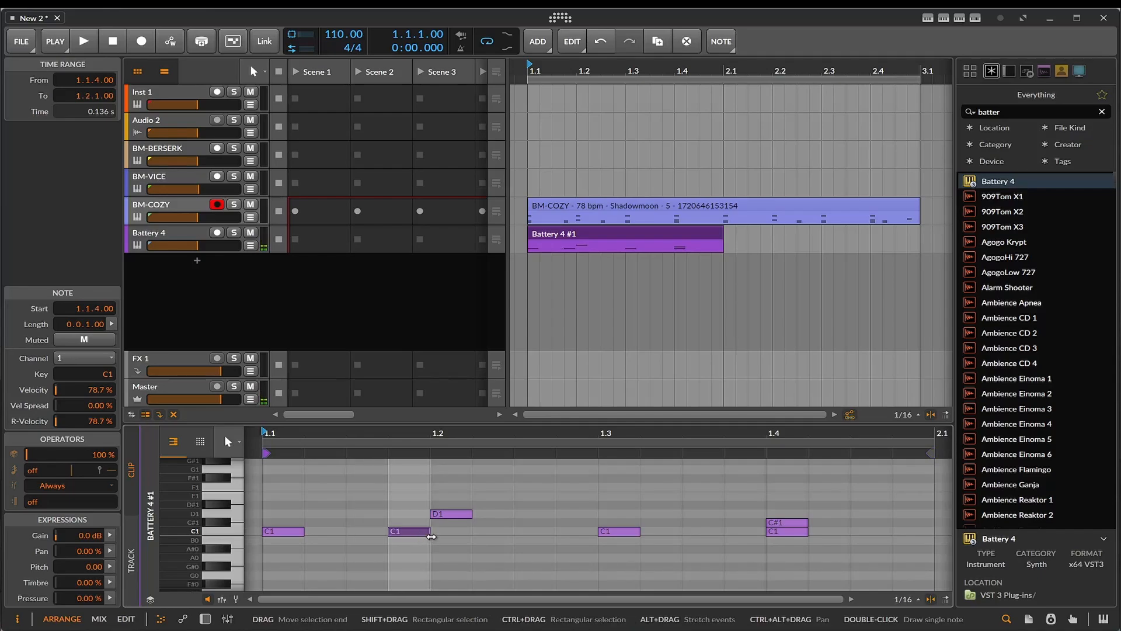
pyautogui.click(667, 198)
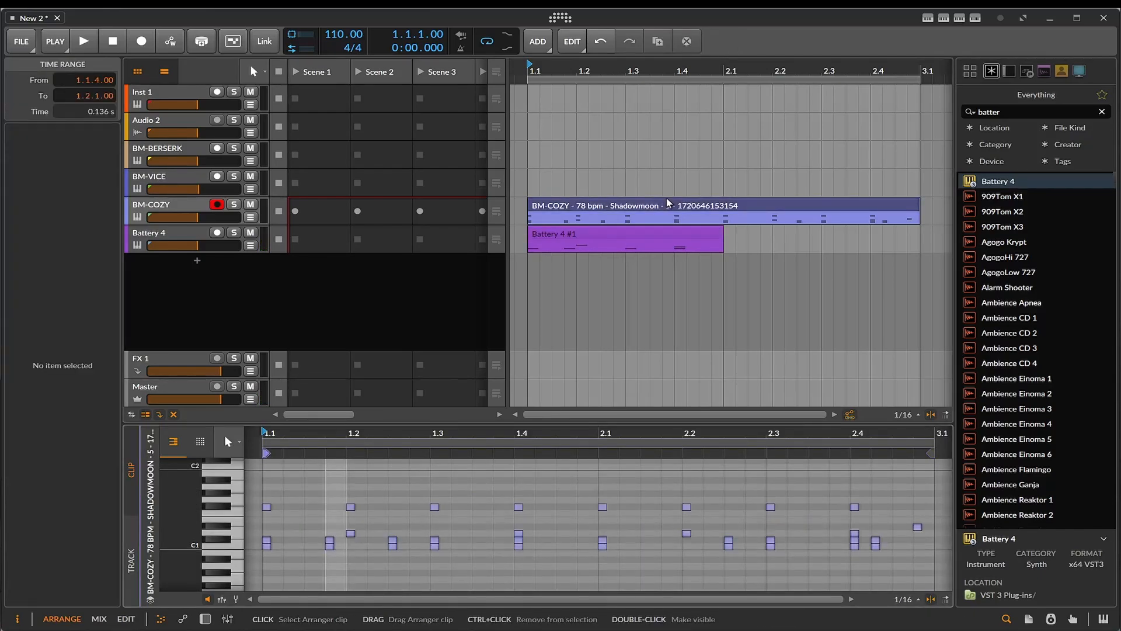
pyautogui.click(583, 234)
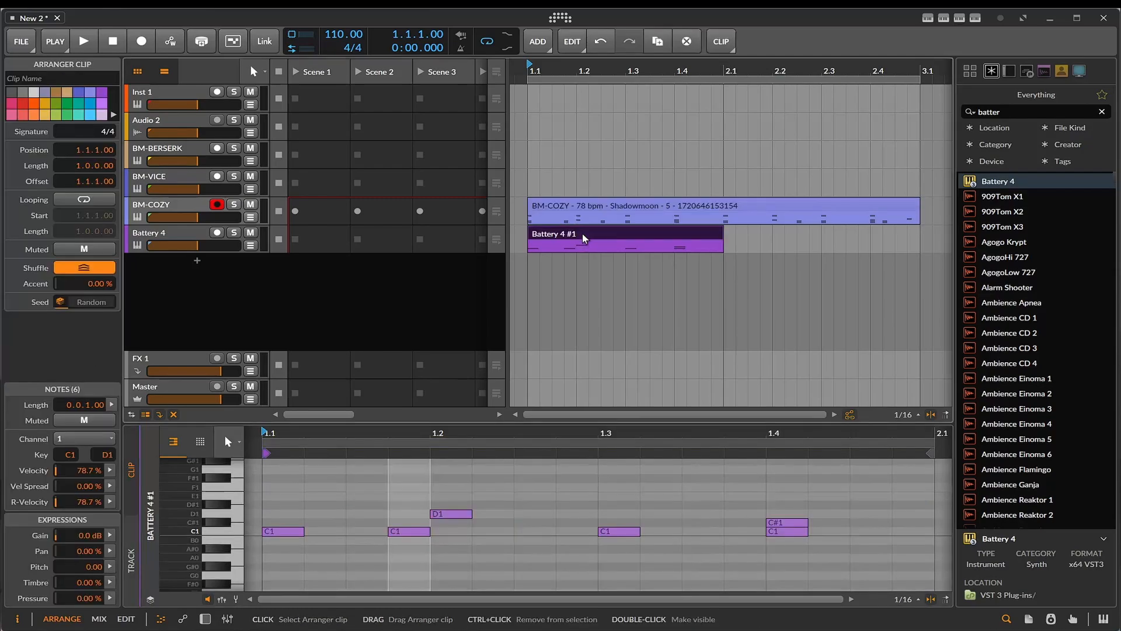
# Play the BM-COZY and Battery 4 clips together briefly and stop playback
pyautogui.press('m')
pyautogui.press('space')
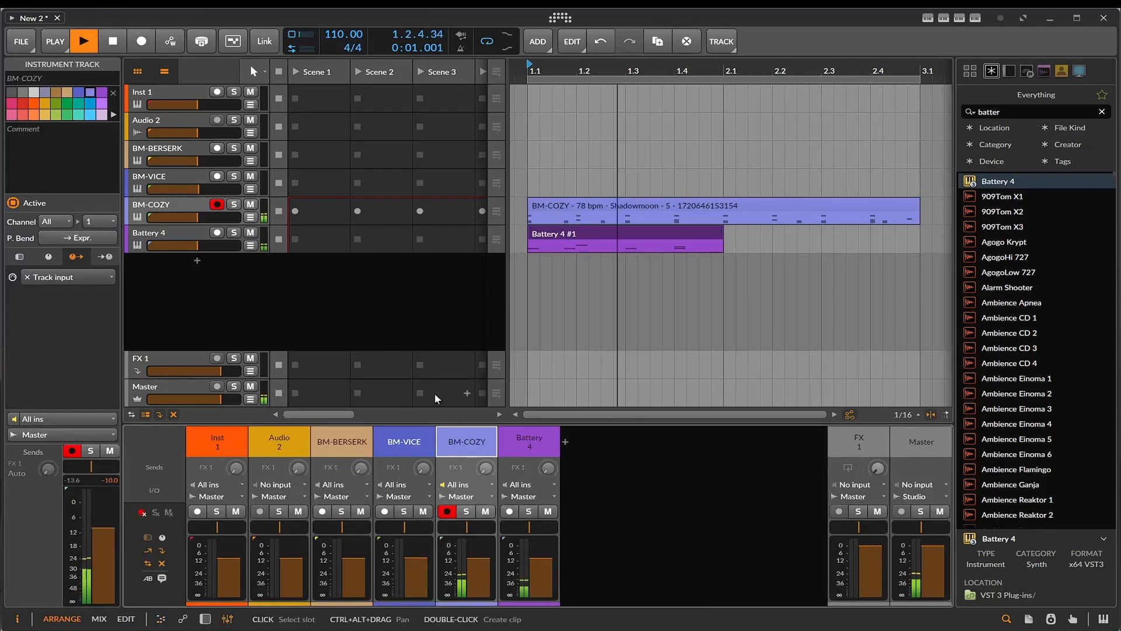
pyautogui.press('space')
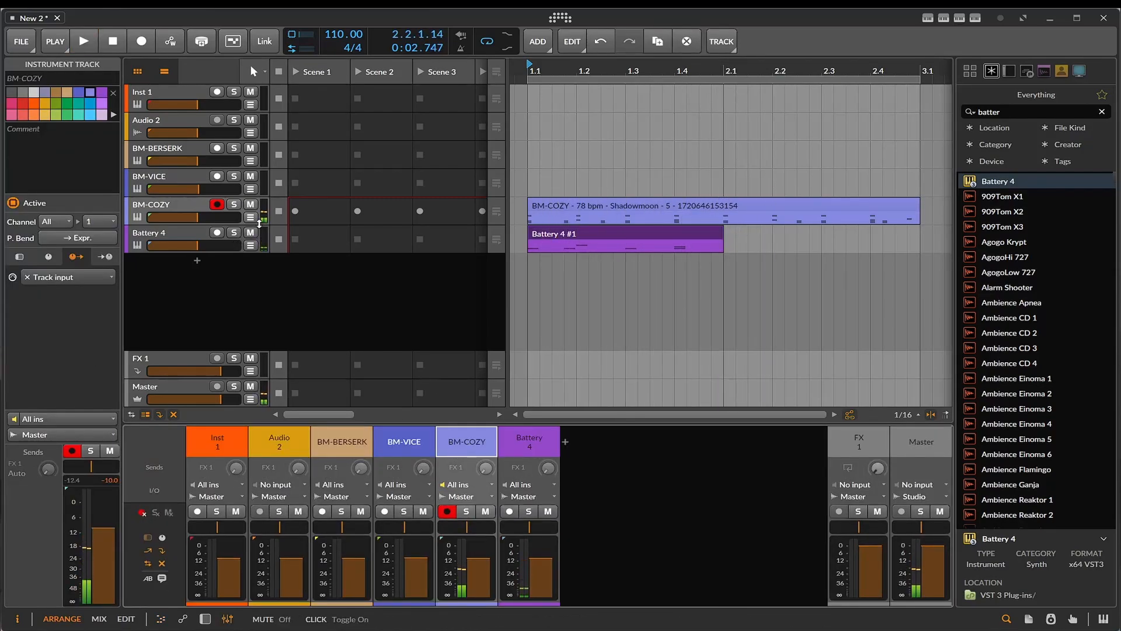
# Check the kick placement in the BM-COZY clip and add a C1 kick at 1.2.3 to the Battery 4 clip
pyautogui.doubleClick(590, 206)
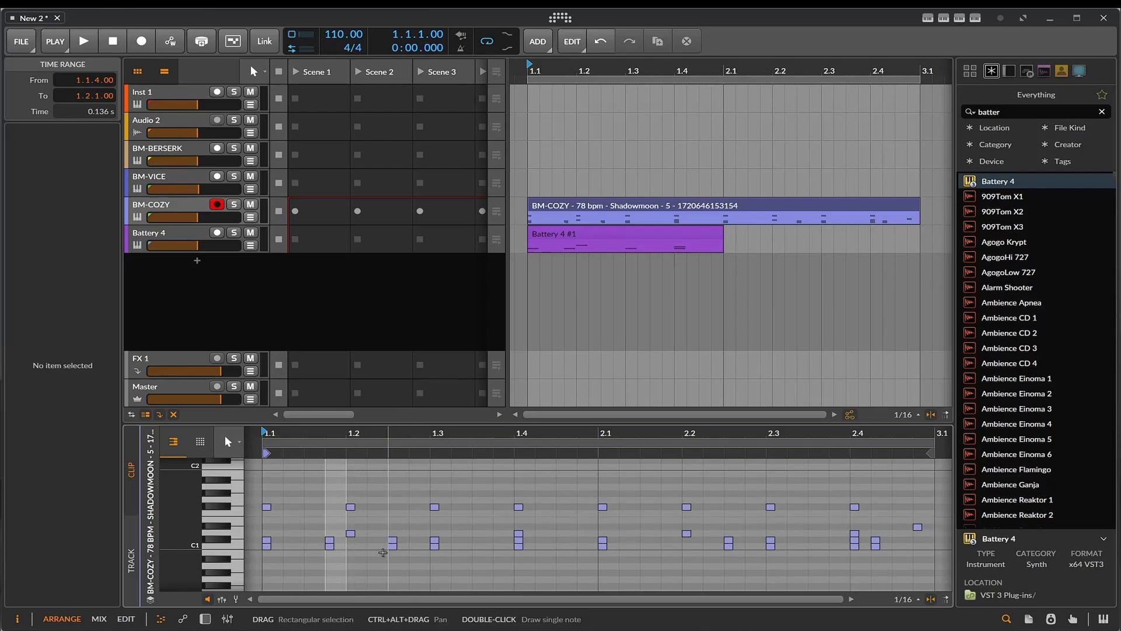
pyautogui.click(629, 237)
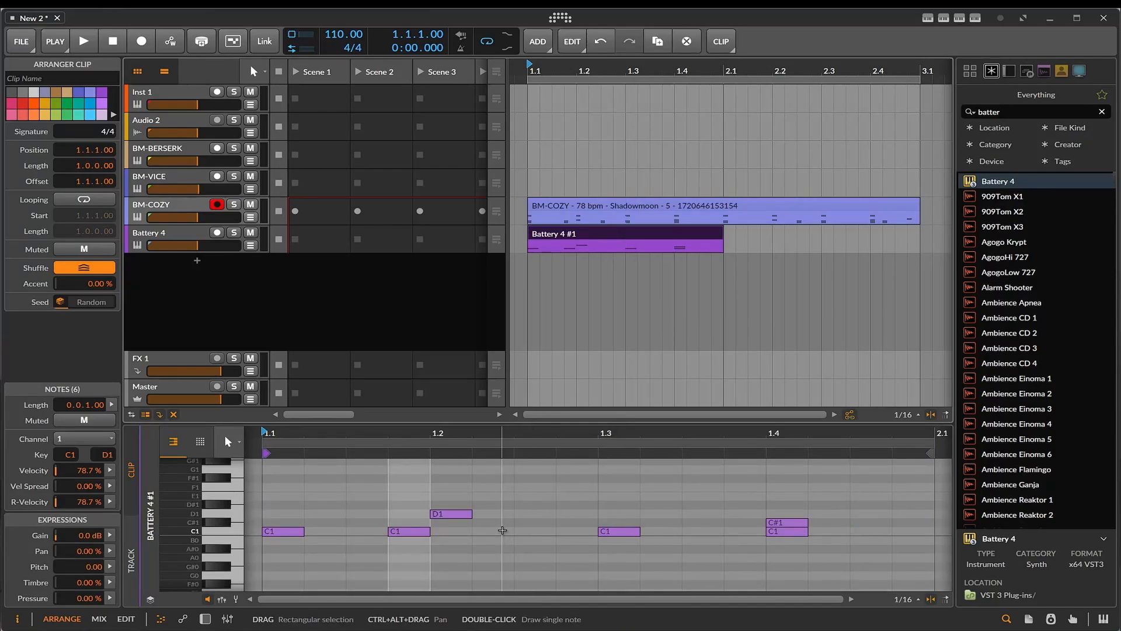
pyautogui.doubleClick(529, 531)
# Listen to the Battery 4 beat with BM-COZY muted and shorten the loop region to one bar before restarting playback
pyautogui.press('space')
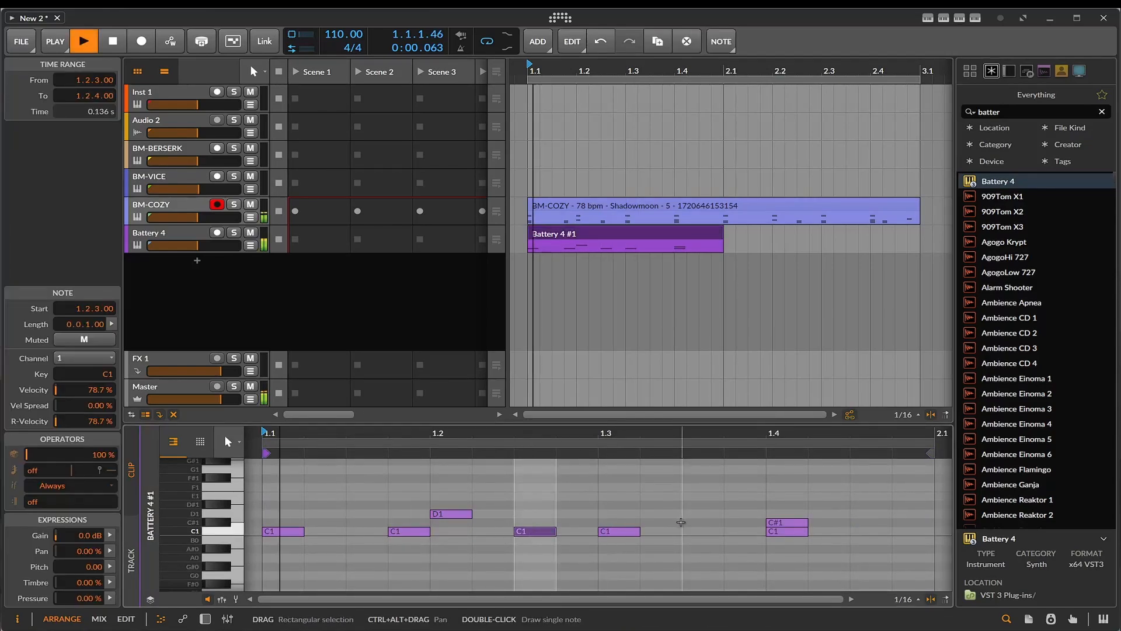
pyautogui.click(251, 205)
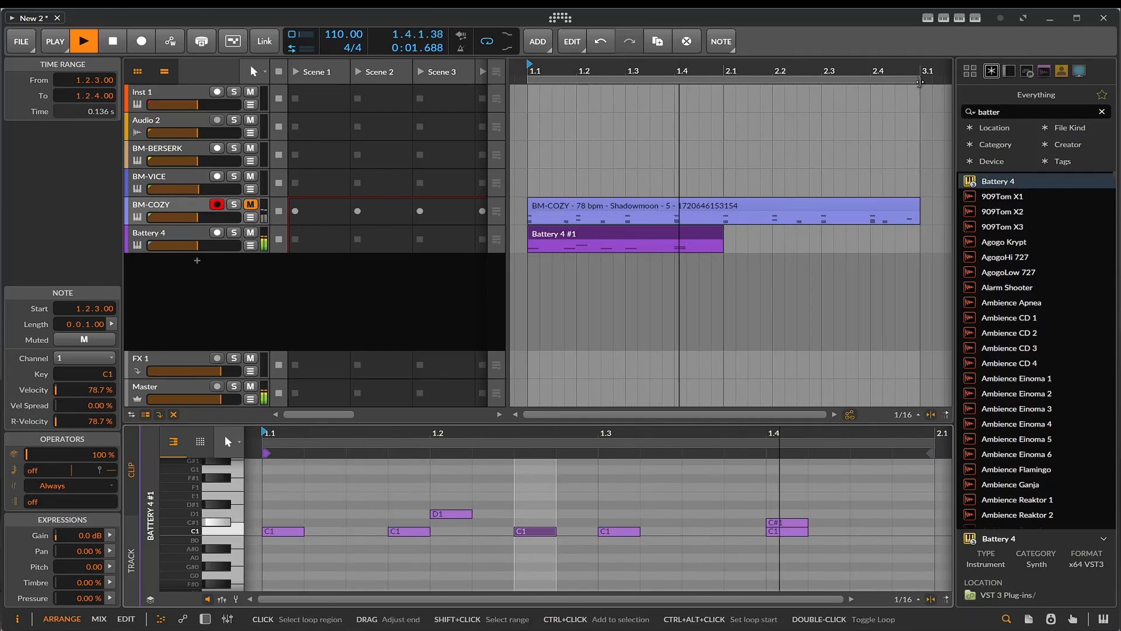
pyautogui.moveTo(920, 80); pyautogui.dragTo(725, 80)
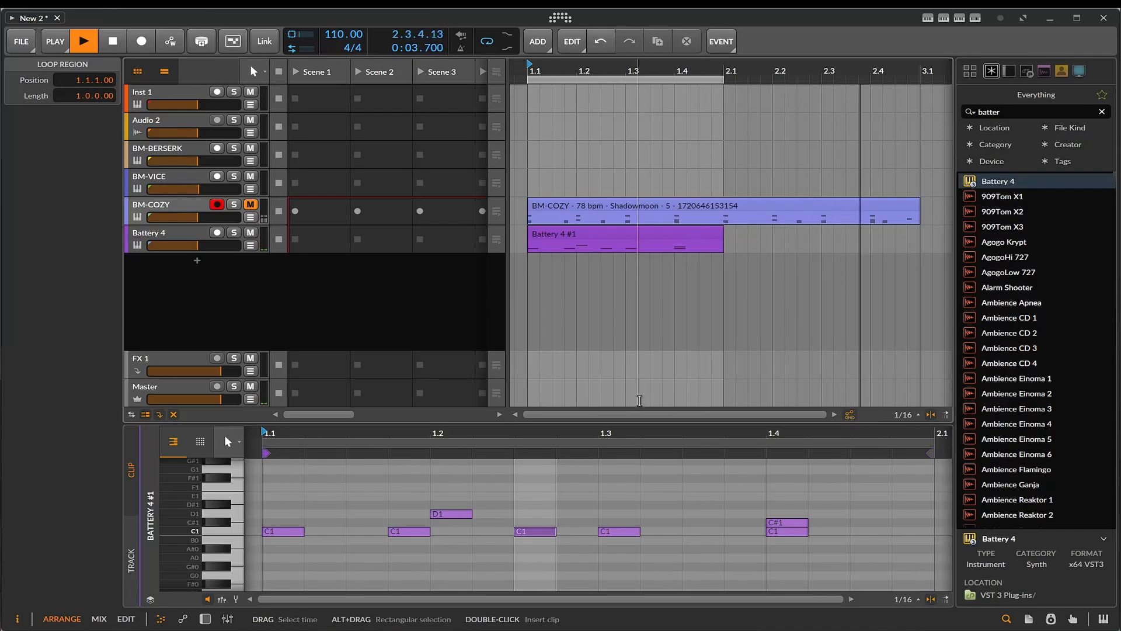
pyautogui.press('space')
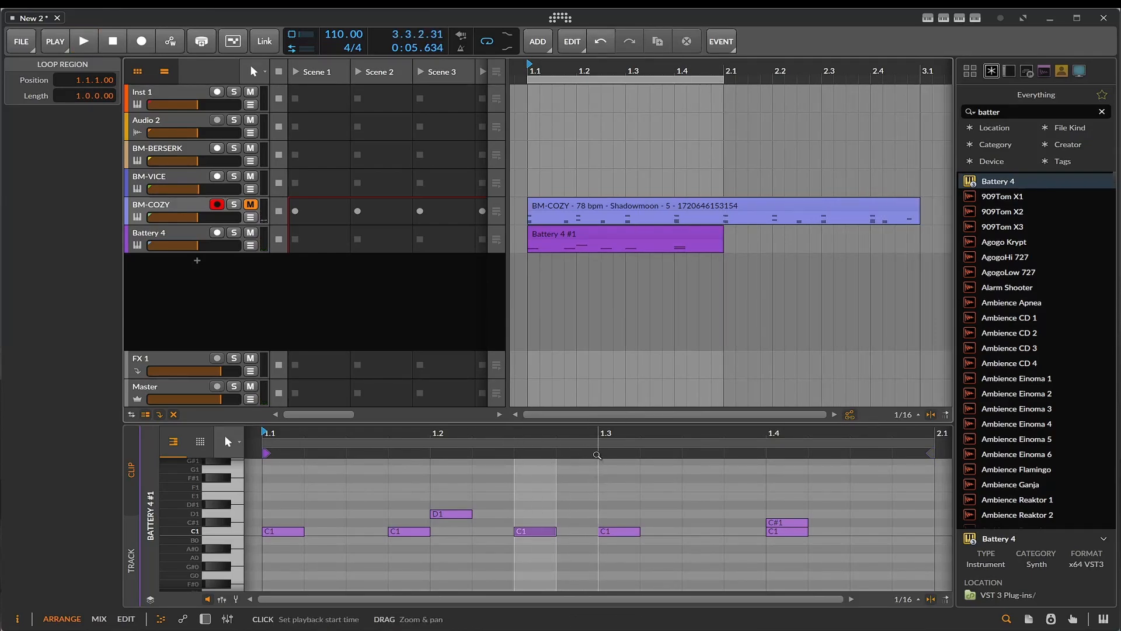
pyautogui.press('space')
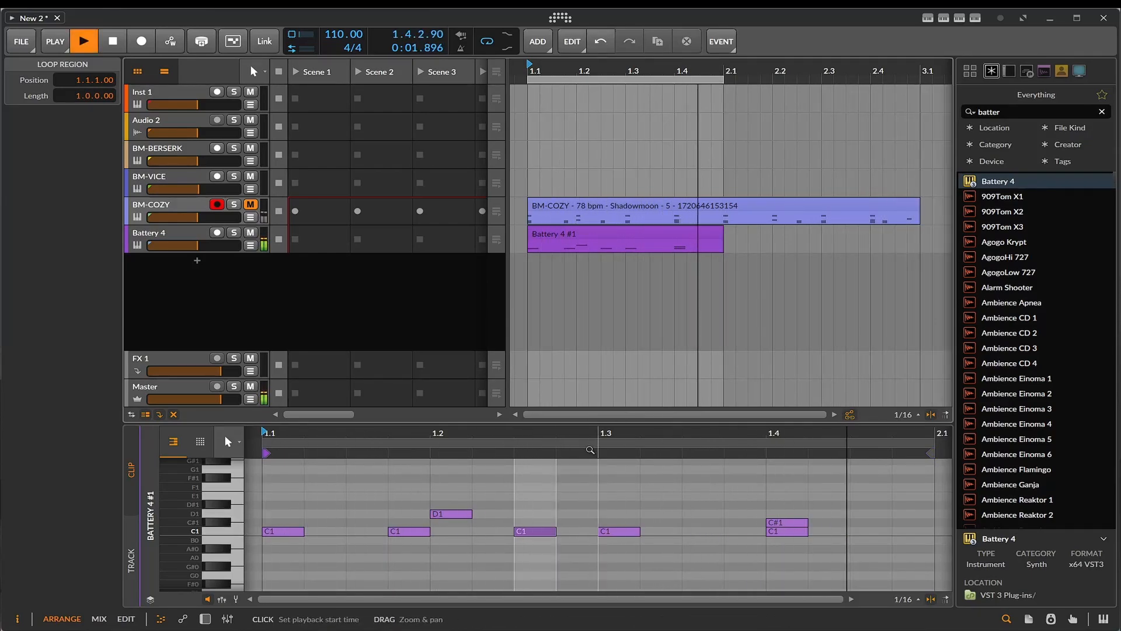
# Move the D1 note at 1.2 to C#1, lower the tempo to 84 BPM, and stop playback
pyautogui.moveTo(453, 513); pyautogui.dragTo(453, 522)
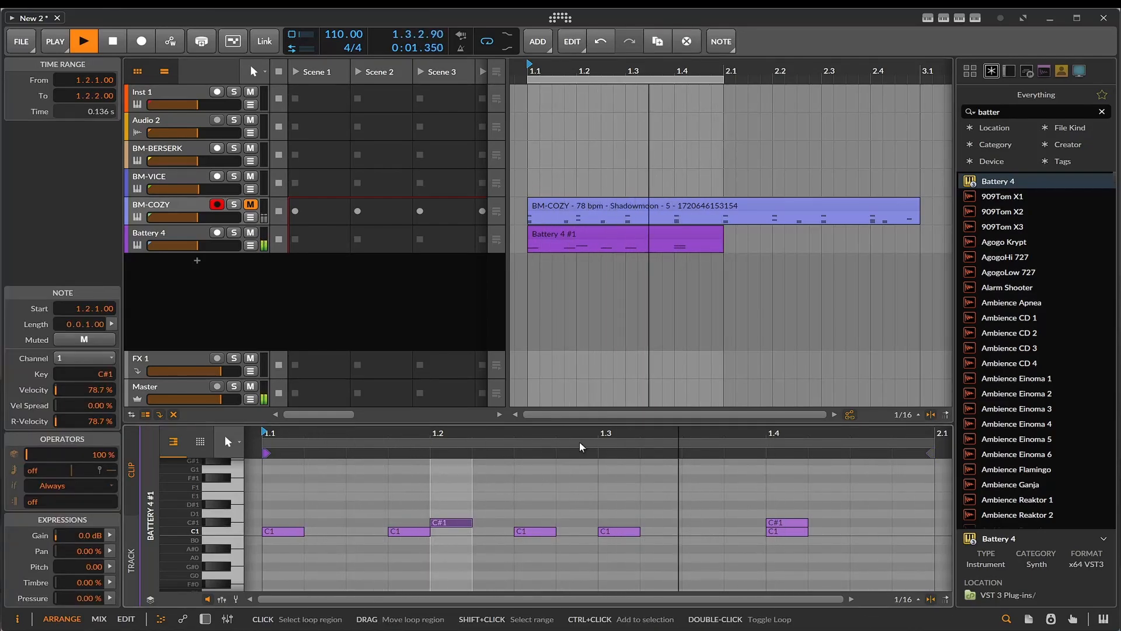
pyautogui.moveTo(345, 35)
pyautogui.mouseDown()
pyautogui.moveTo(345, 61)
pyautogui.moveTo(332, 32)
pyautogui.mouseUp()
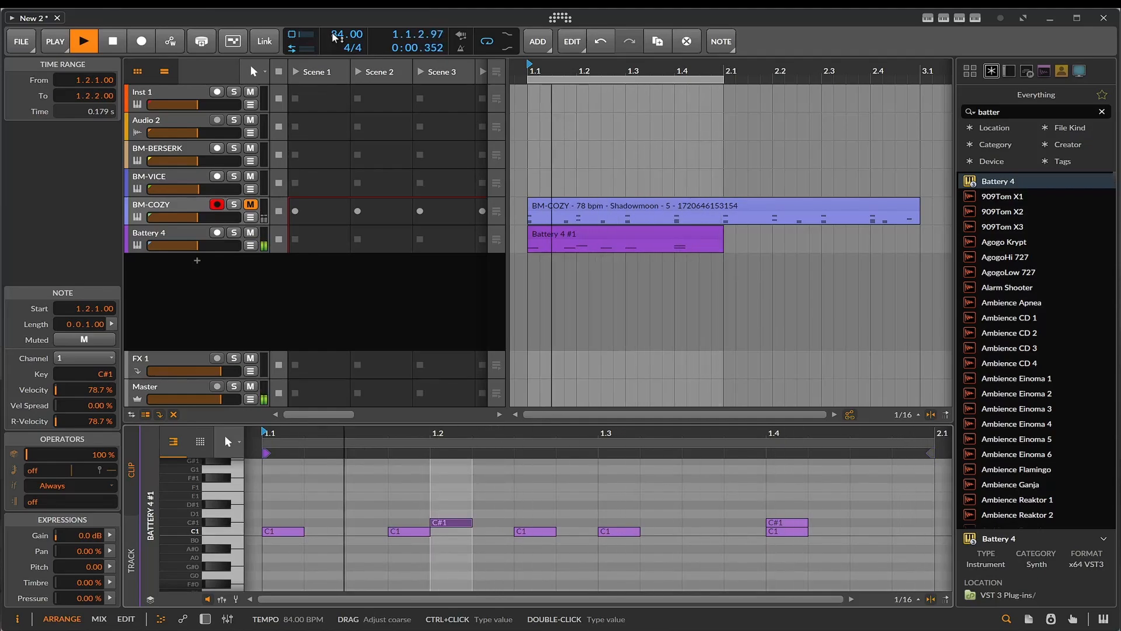
pyautogui.press('space')
# Open the plug-in window of the Battery 4 track and audition its kick cell
pyautogui.click(154, 236)
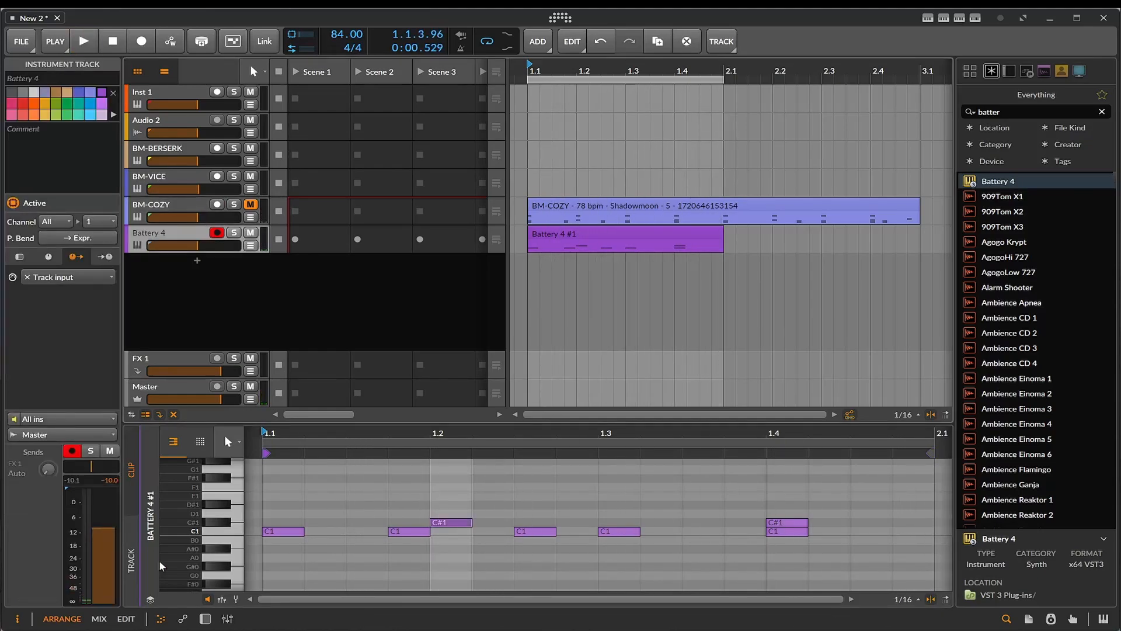
pyautogui.click(204, 620)
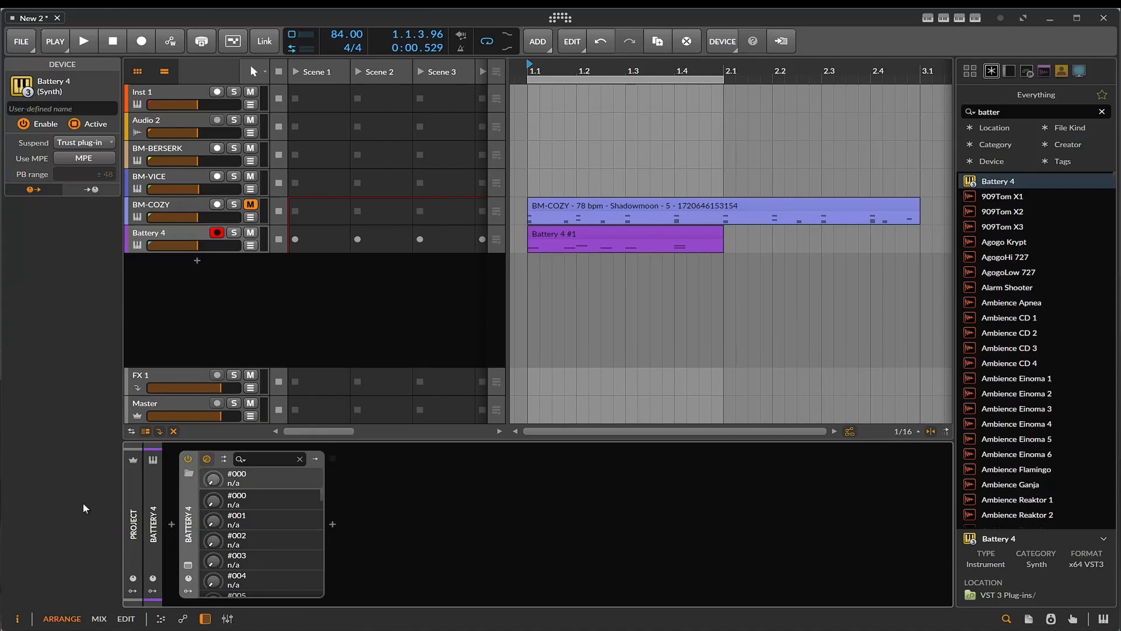
pyautogui.click(184, 563)
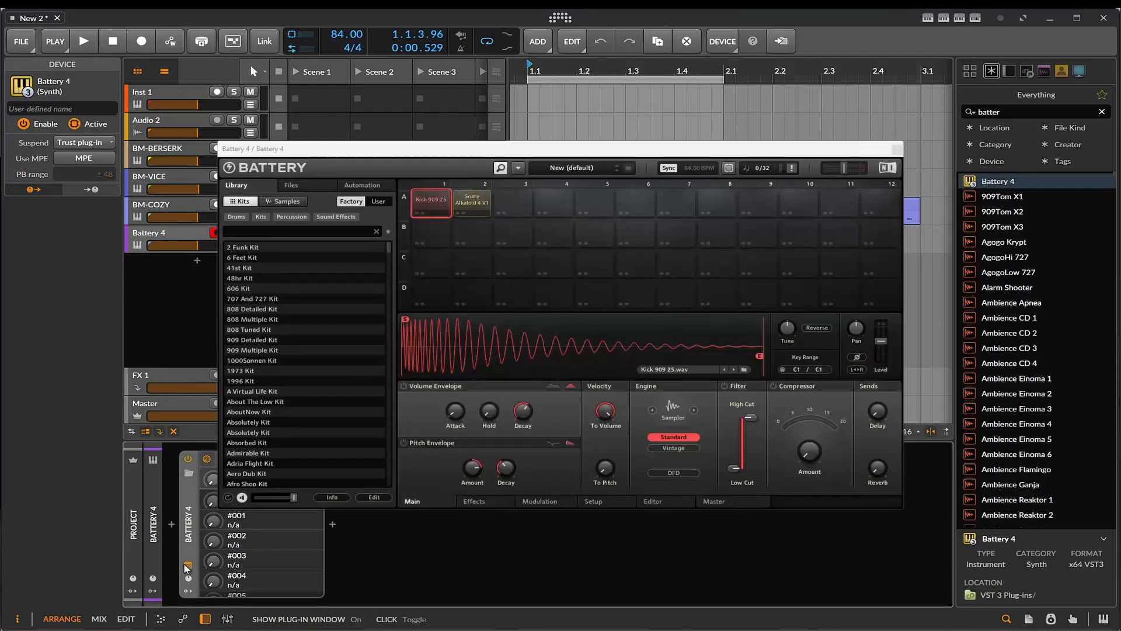
pyautogui.click(432, 200)
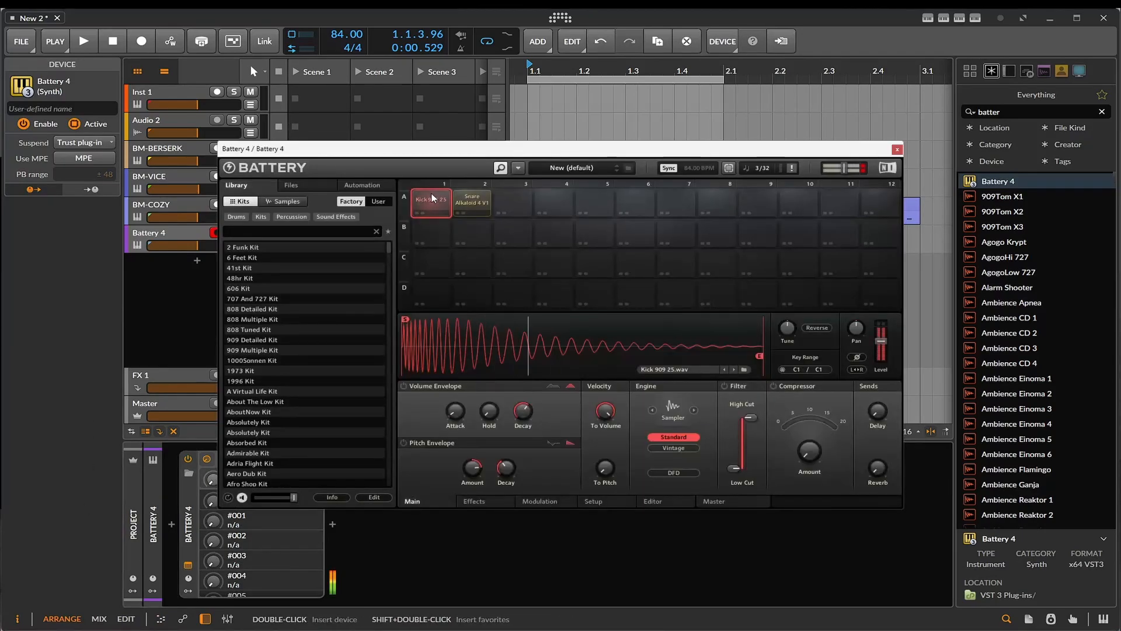
pyautogui.click(304, 232)
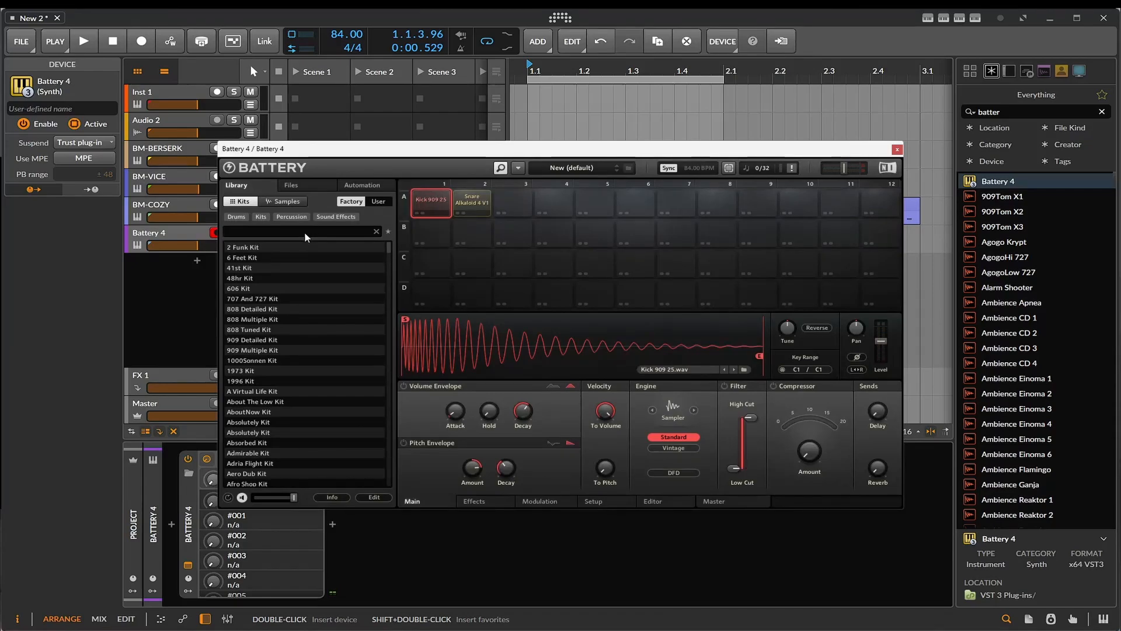
pyautogui.write('hit')
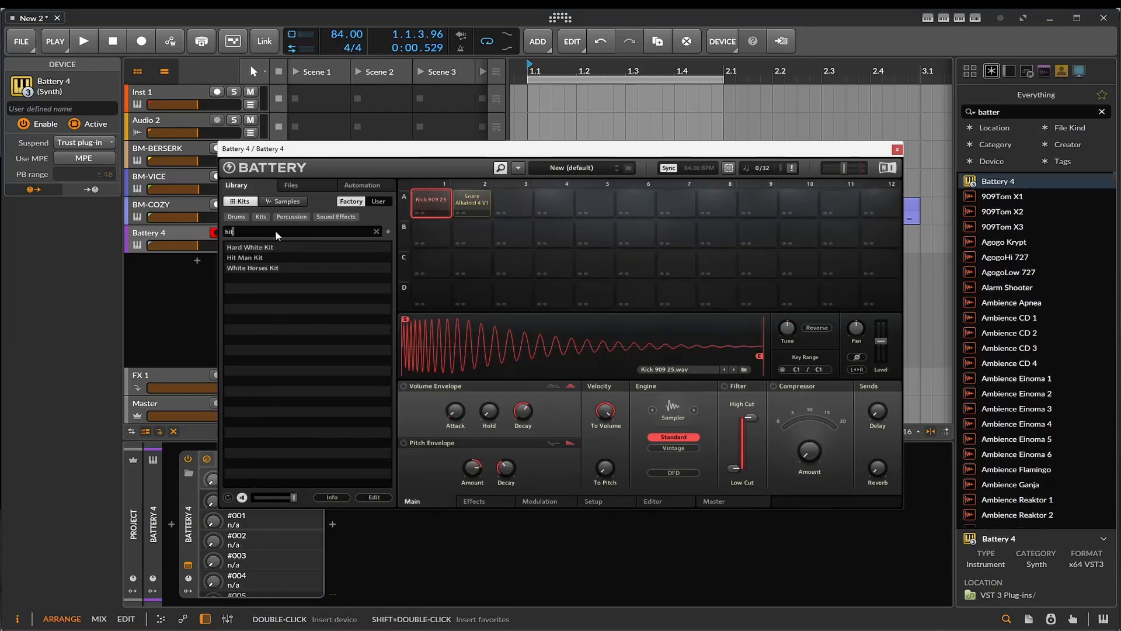
pyautogui.click(261, 217)
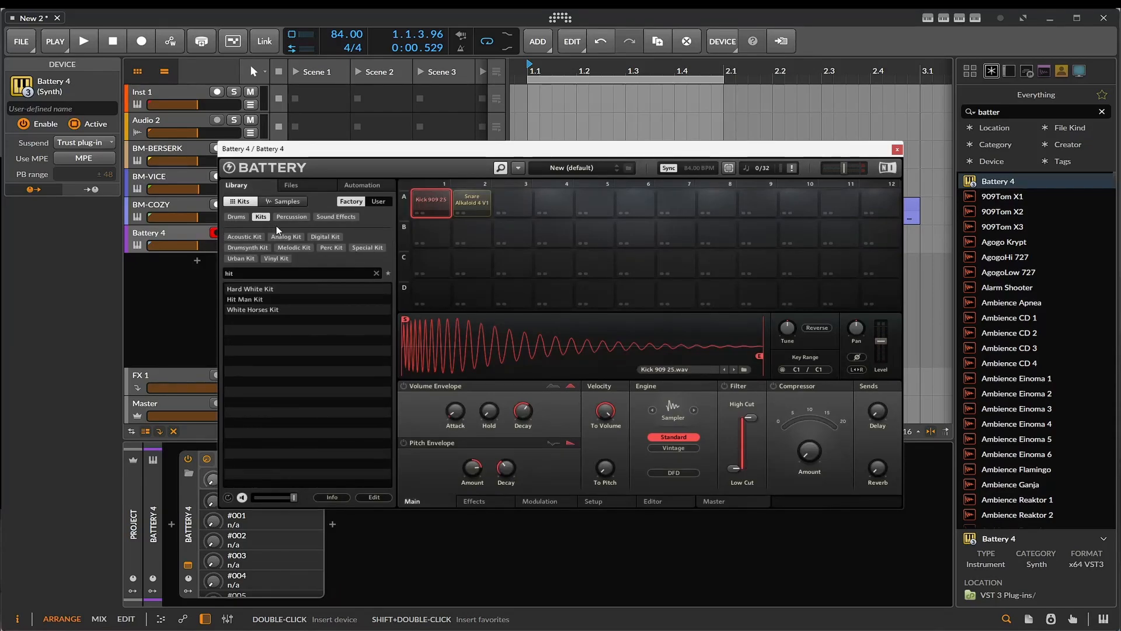
# Switch the Battery library to samples and search for "hiha"
pyautogui.click(300, 202)
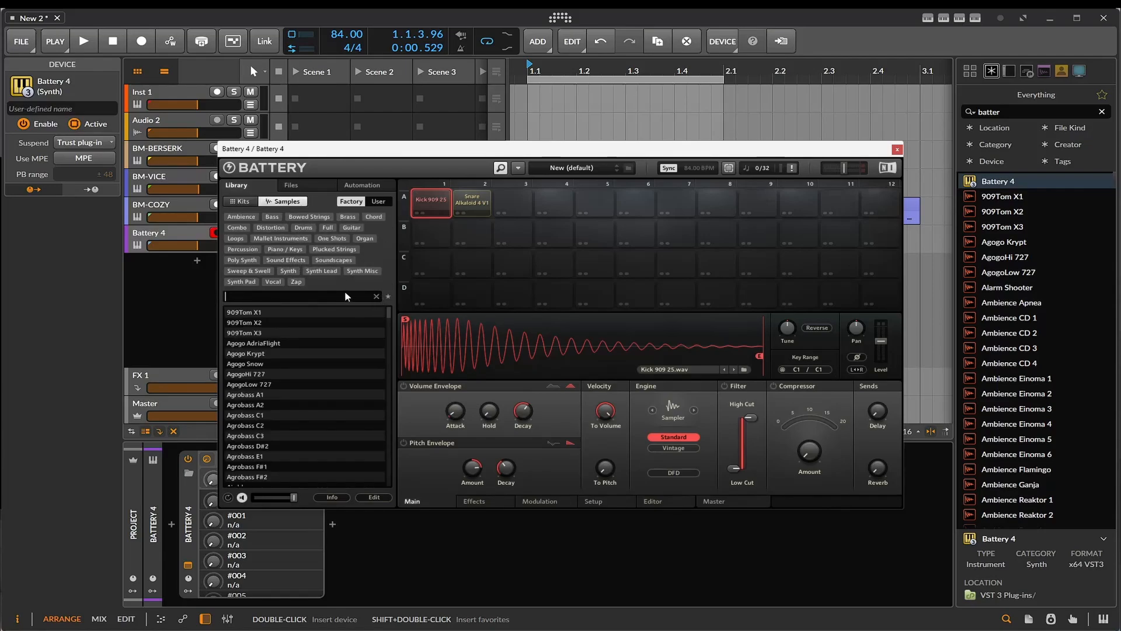
pyautogui.click(327, 297)
pyautogui.write('hiha')
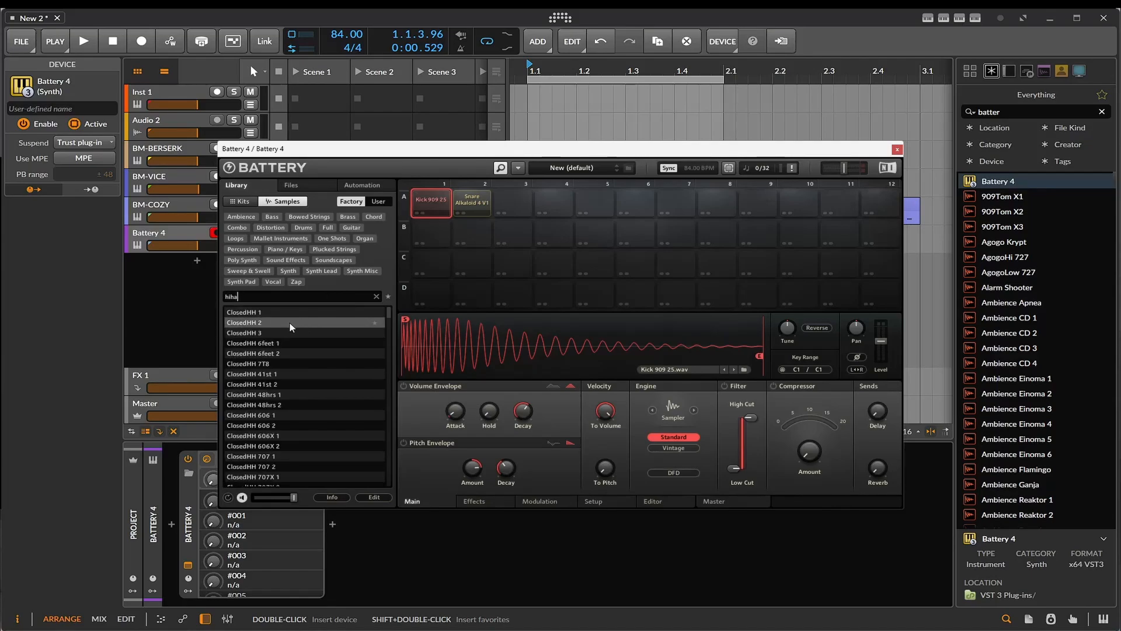
# Audition ClosedHH 2, ClosedHH 3 and ClosedHH 606 1, and place ClosedHH 606 1 in cell A3 beside the snare
pyautogui.doubleClick(271, 323)
pyautogui.doubleClick(272, 332)
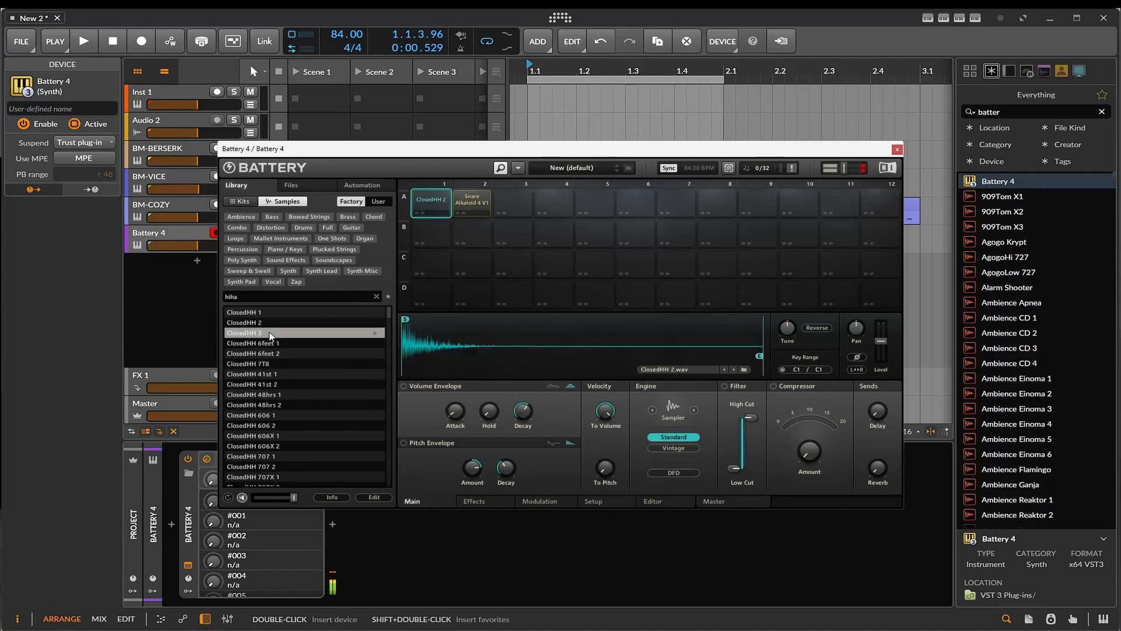
pyautogui.scroll(-1, 271, 374)
pyautogui.click(273, 394)
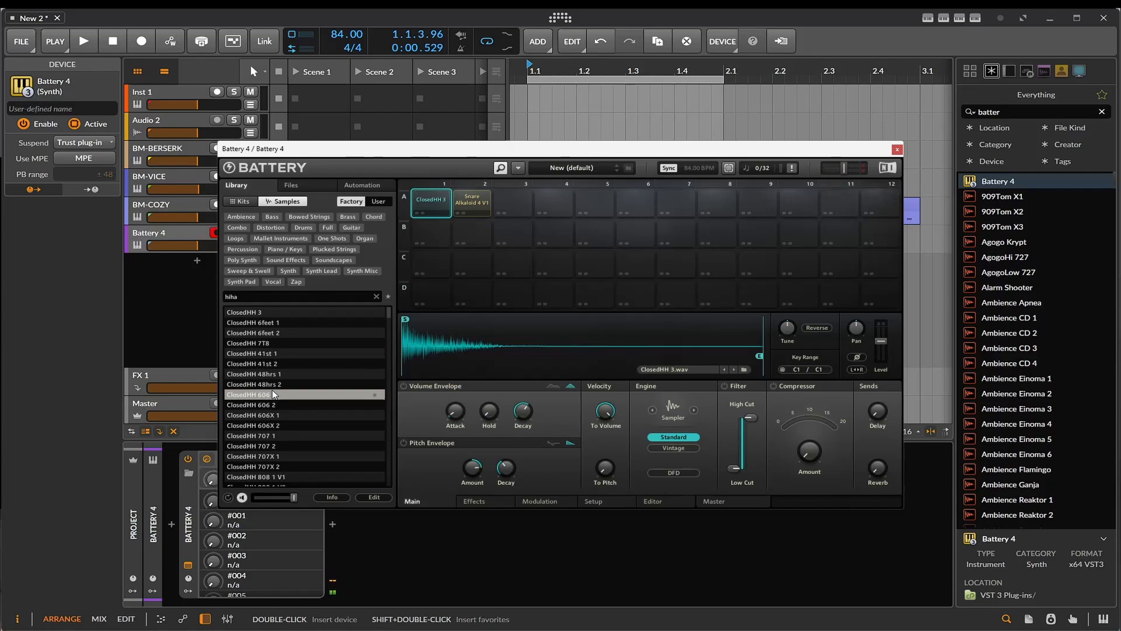
pyautogui.doubleClick(273, 395)
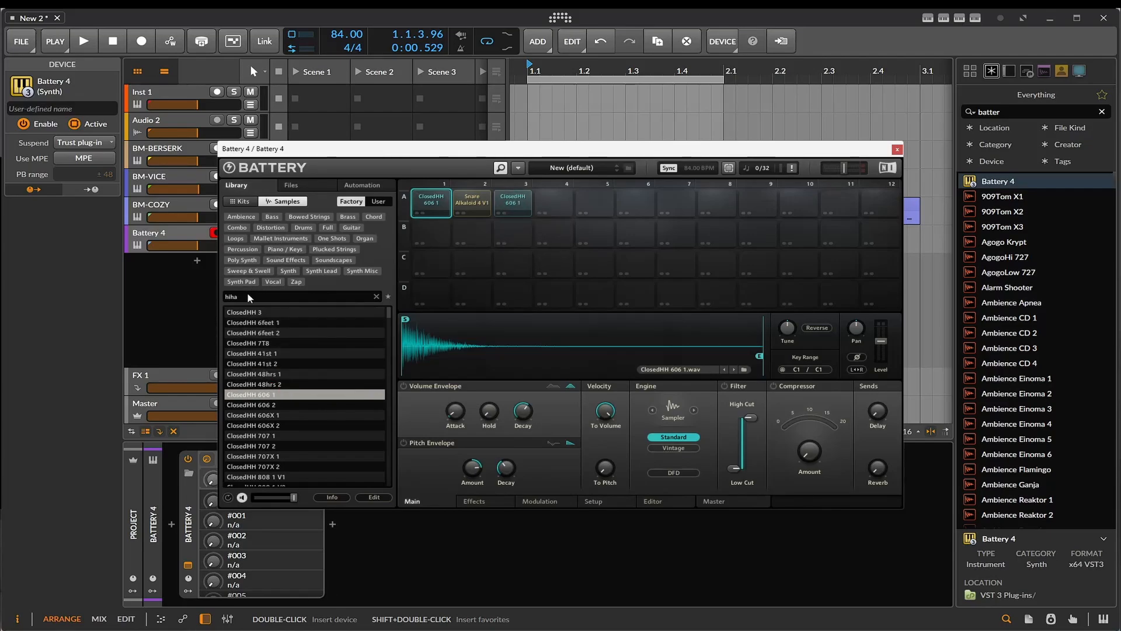
# Search the samples for "kick", load Kick 909 18 into cell A1, and close the Battery 4 window
pyautogui.press('BackSpace')
pyautogui.press('BackSpace')
pyautogui.press('BackSpace')
pyautogui.press('BackSpace')
pyautogui.write('kick')
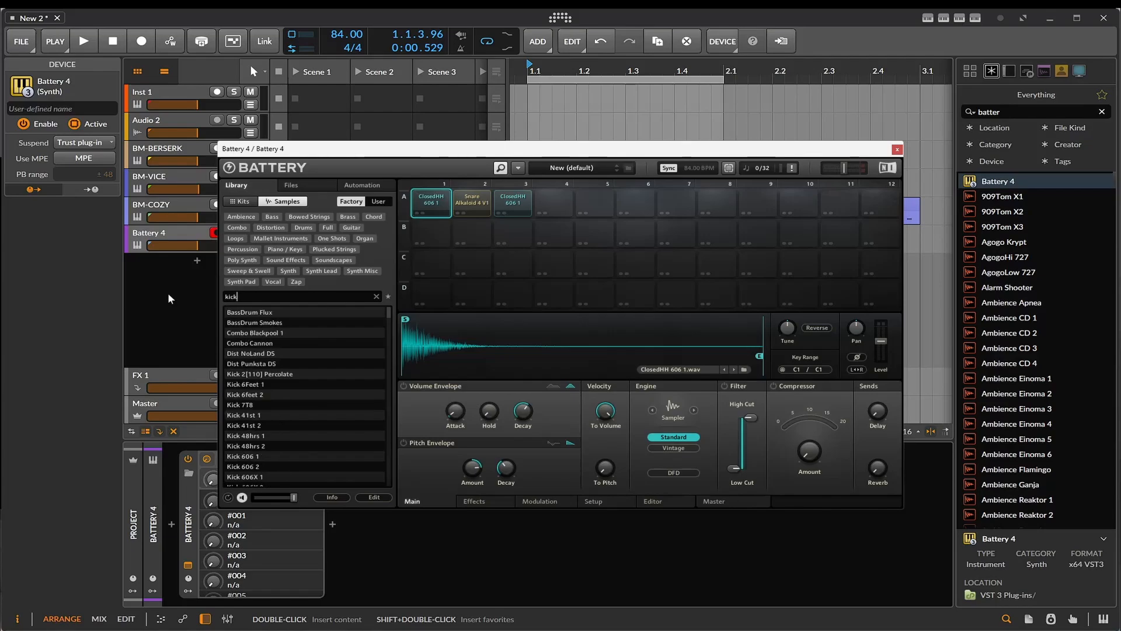
pyautogui.scroll(-10, 319, 422)
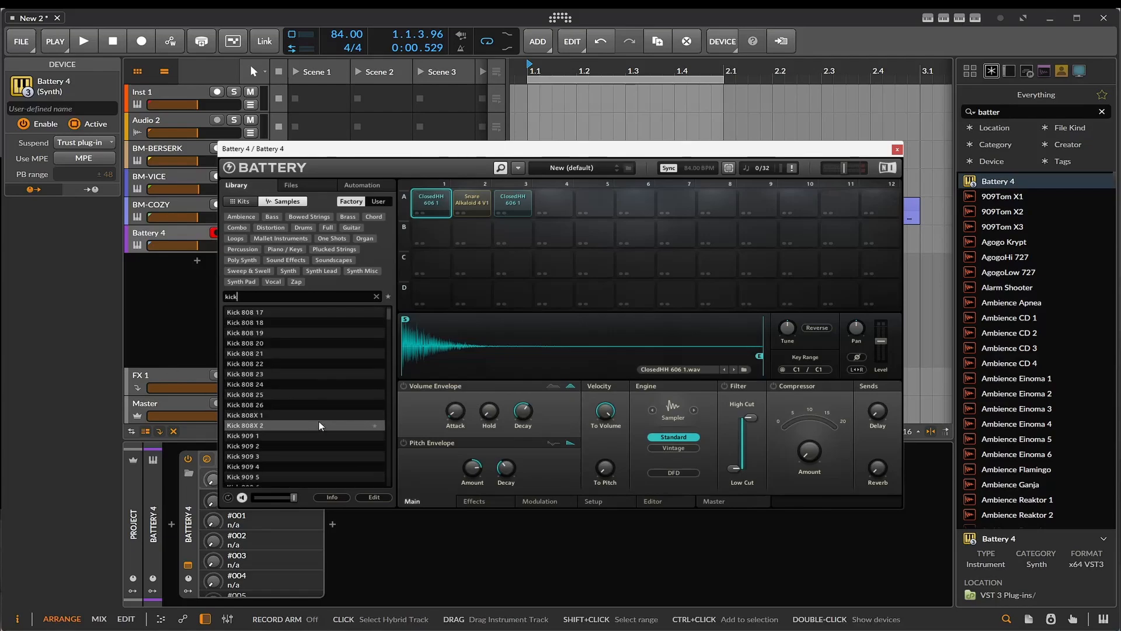
pyautogui.moveTo(262, 406); pyautogui.dragTo(355, 246)
pyautogui.moveTo(435, 208); pyautogui.dragTo(435, 209)
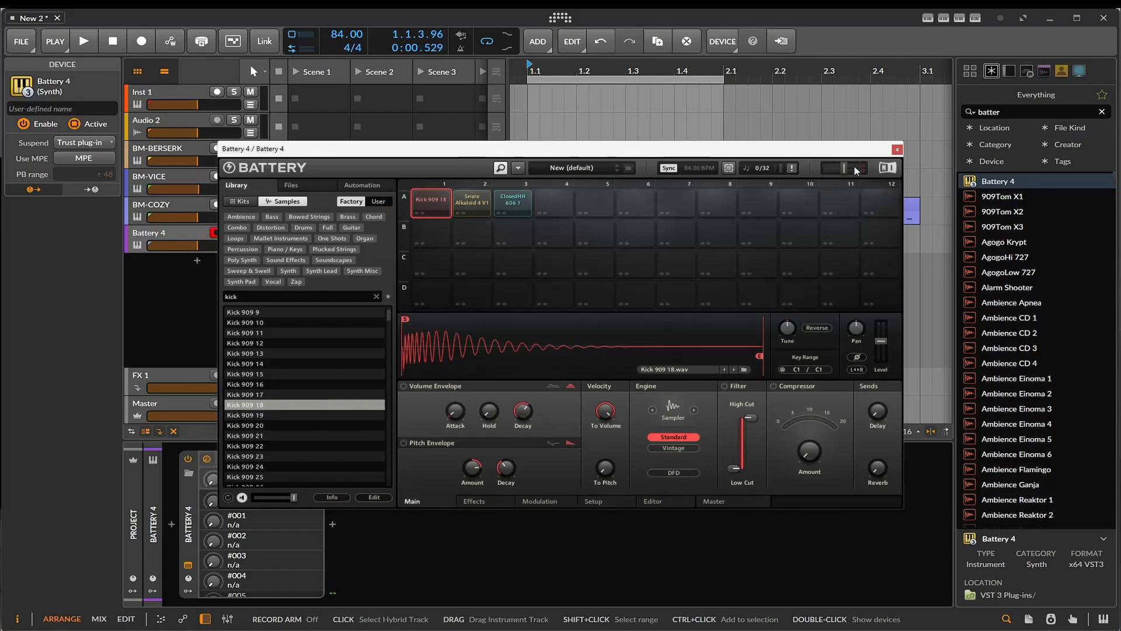
pyautogui.click(896, 150)
# Play the beat briefly with the new kick and open the Battery 4 clip for note editing
pyautogui.press('space')
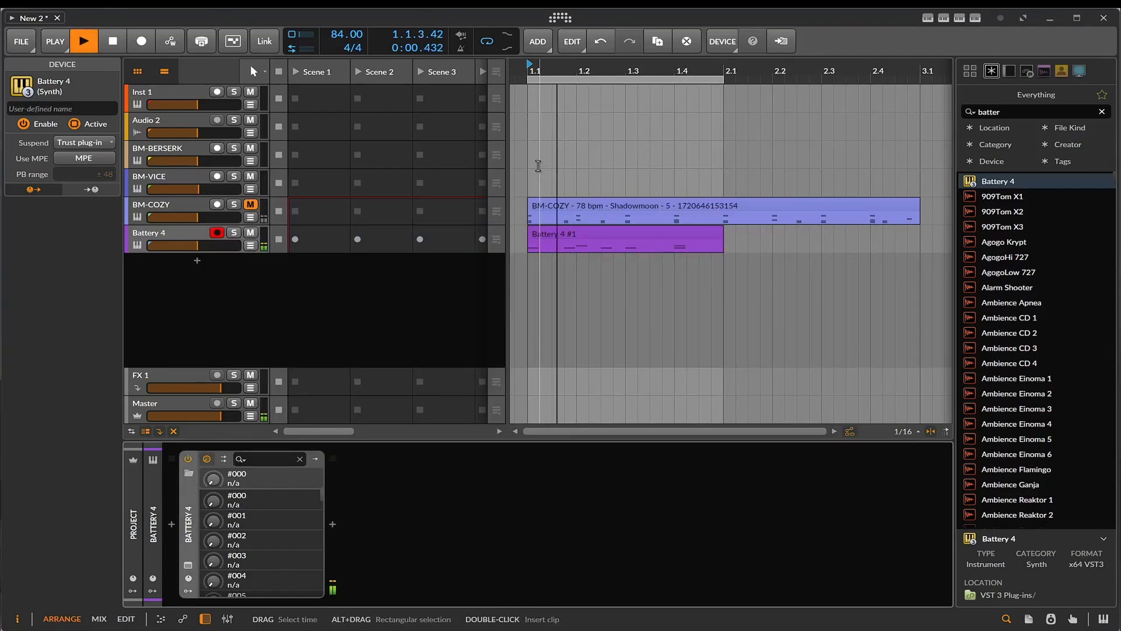
pyautogui.press('space')
pyautogui.doubleClick(587, 234)
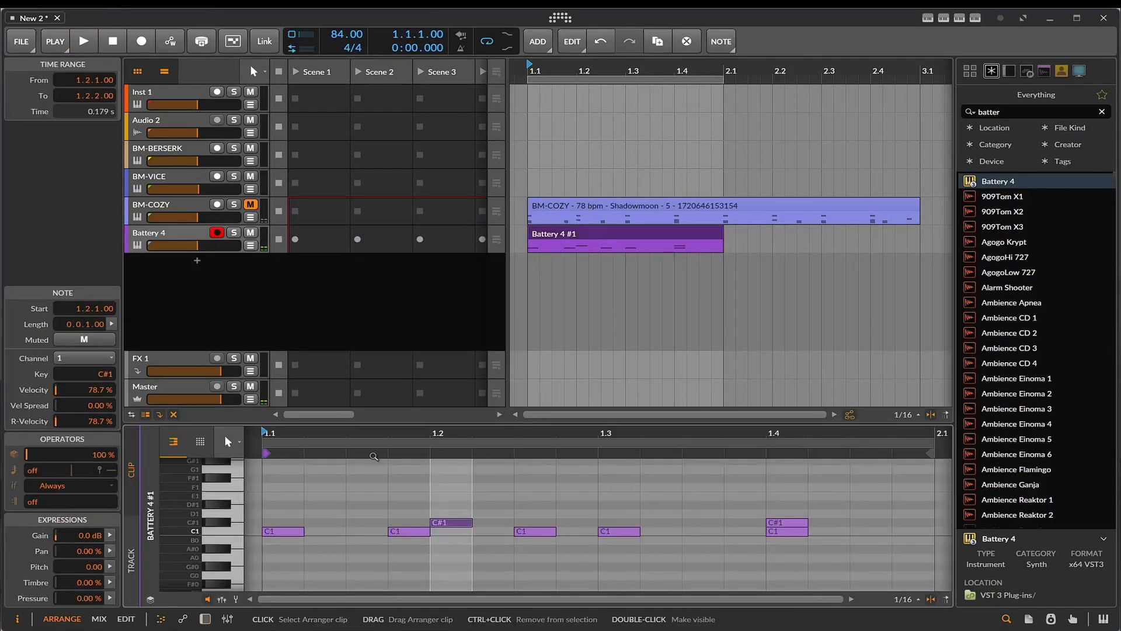
# Add D1 hi-hat notes on every eighth note from 1.1 to 1.4.3 in the Battery 4 clip
pyautogui.click(284, 513)
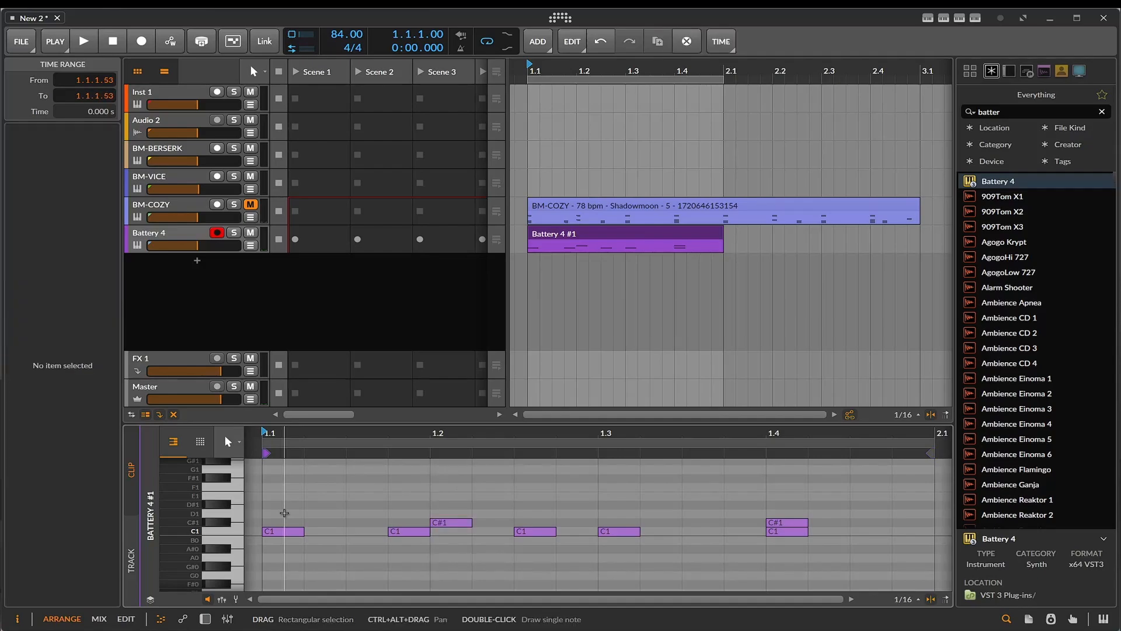
pyautogui.doubleClick(284, 513)
pyautogui.click(370, 514)
pyautogui.doubleClick(370, 514)
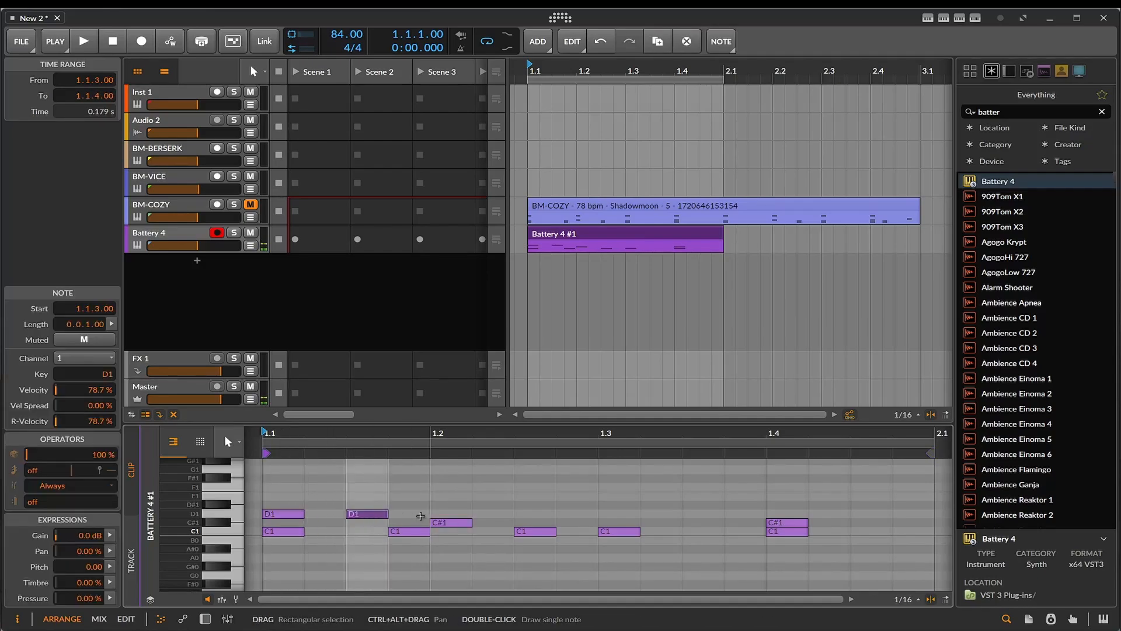
pyautogui.click(440, 514)
pyautogui.doubleClick(440, 514)
pyautogui.click(538, 515)
pyautogui.doubleClick(537, 514)
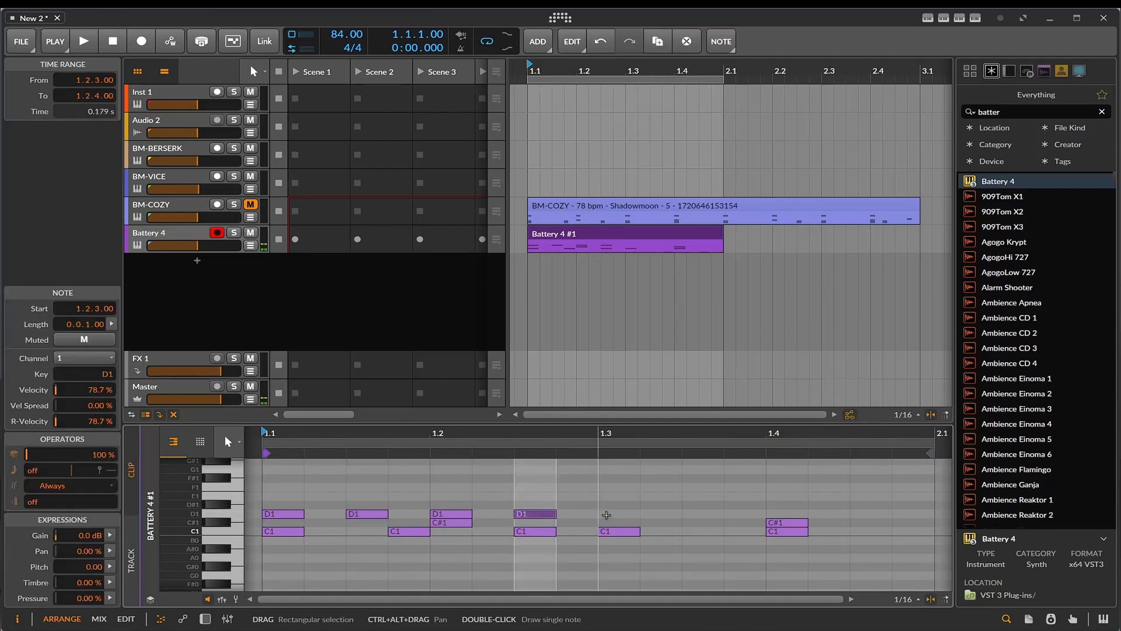
pyautogui.click(620, 514)
pyautogui.doubleClick(619, 514)
pyautogui.click(724, 516)
pyautogui.doubleClick(724, 515)
pyautogui.click(786, 514)
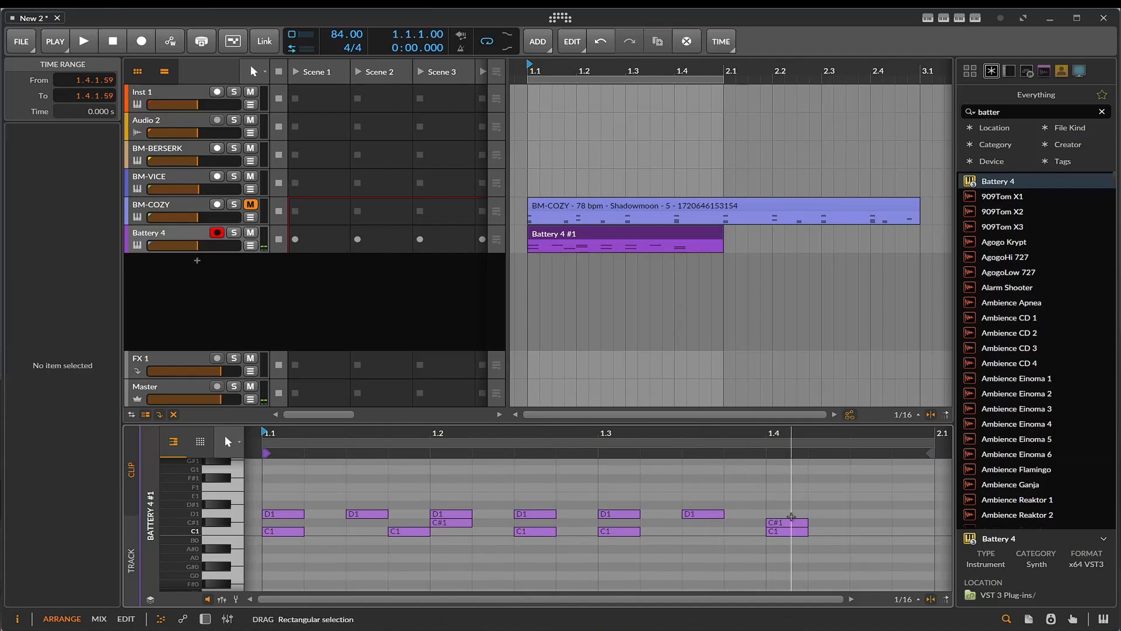
pyautogui.doubleClick(786, 514)
pyautogui.click(856, 514)
pyautogui.doubleClick(855, 514)
# Play the beat, add a D1 hi-hat note at 1.4.4, and set its repeat rate to 5
pyautogui.press('space')
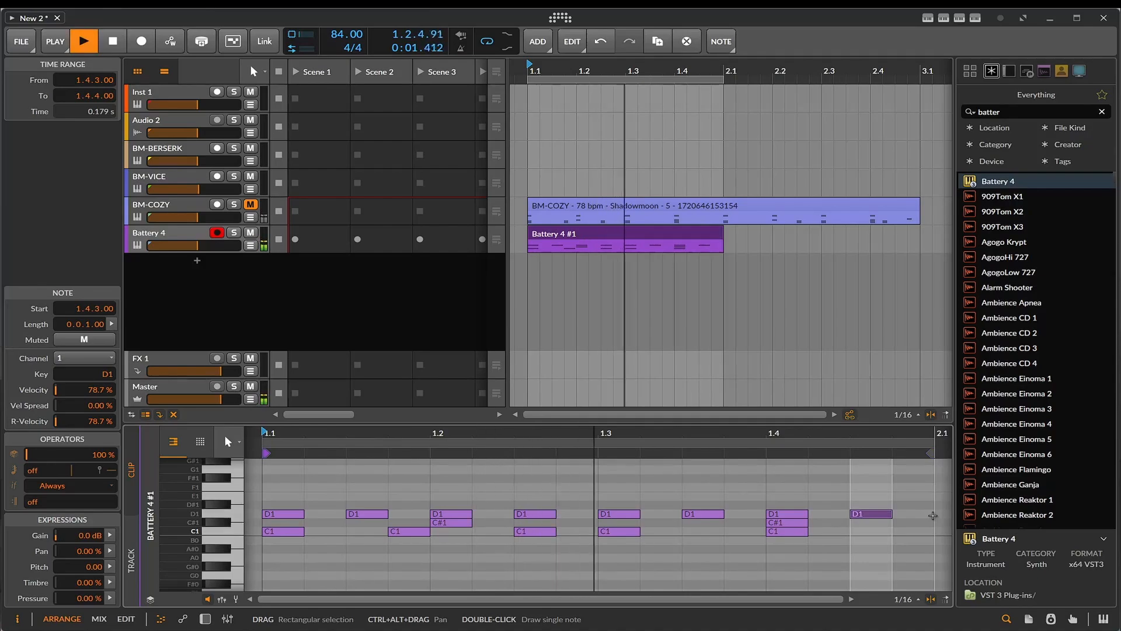
pyautogui.click(545, 514)
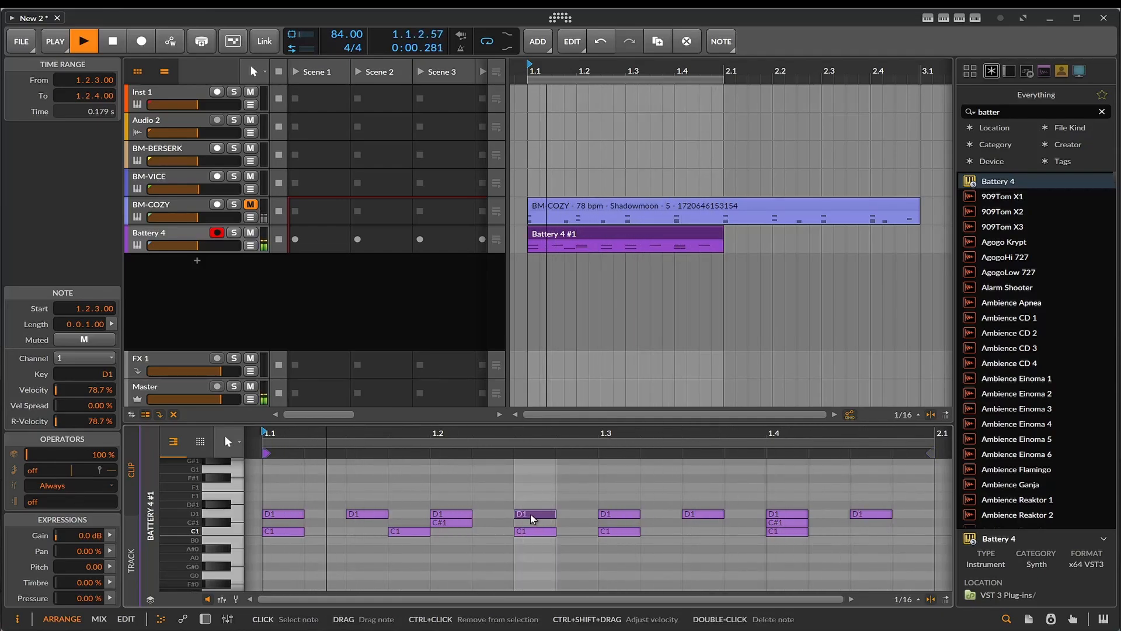
pyautogui.click(927, 532)
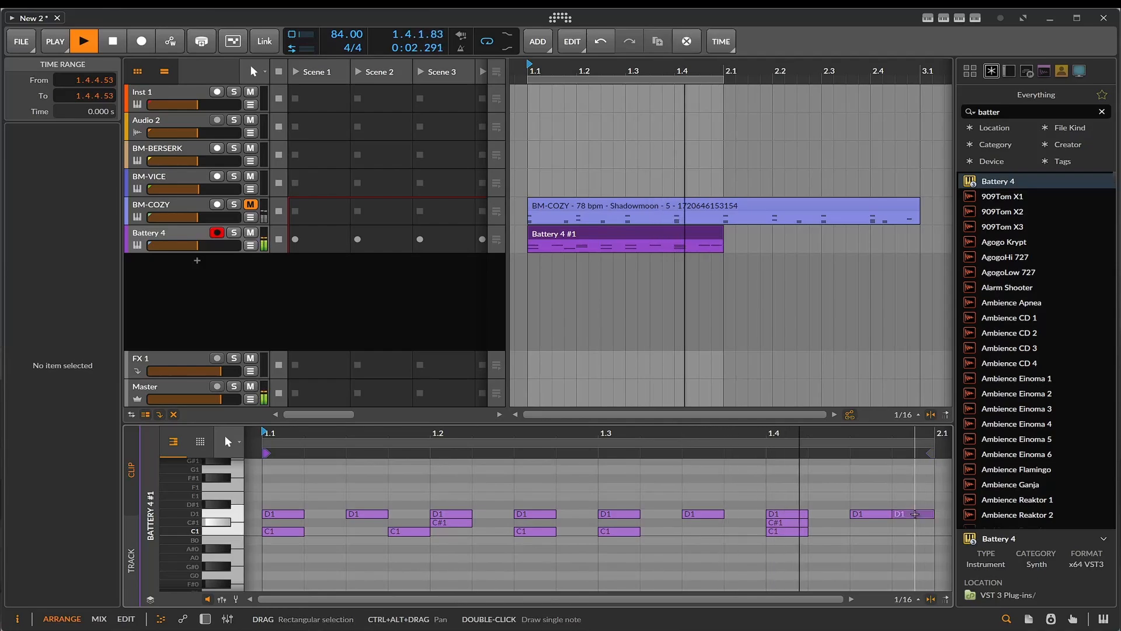
pyautogui.doubleClick(914, 514)
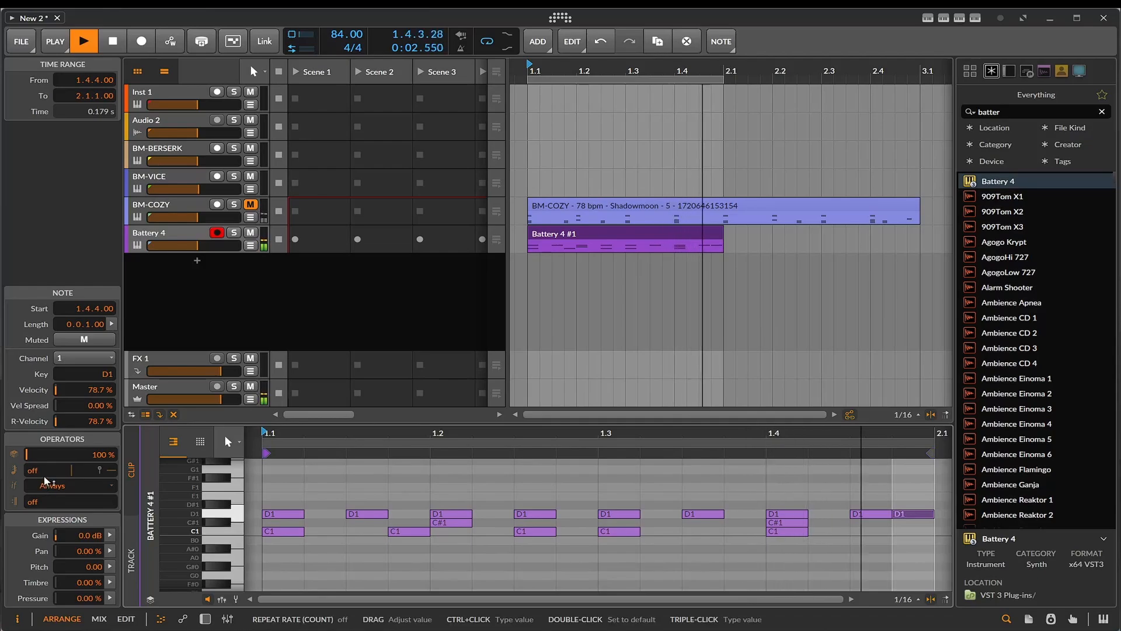
pyautogui.moveTo(43, 474); pyautogui.dragTo(43, 452)
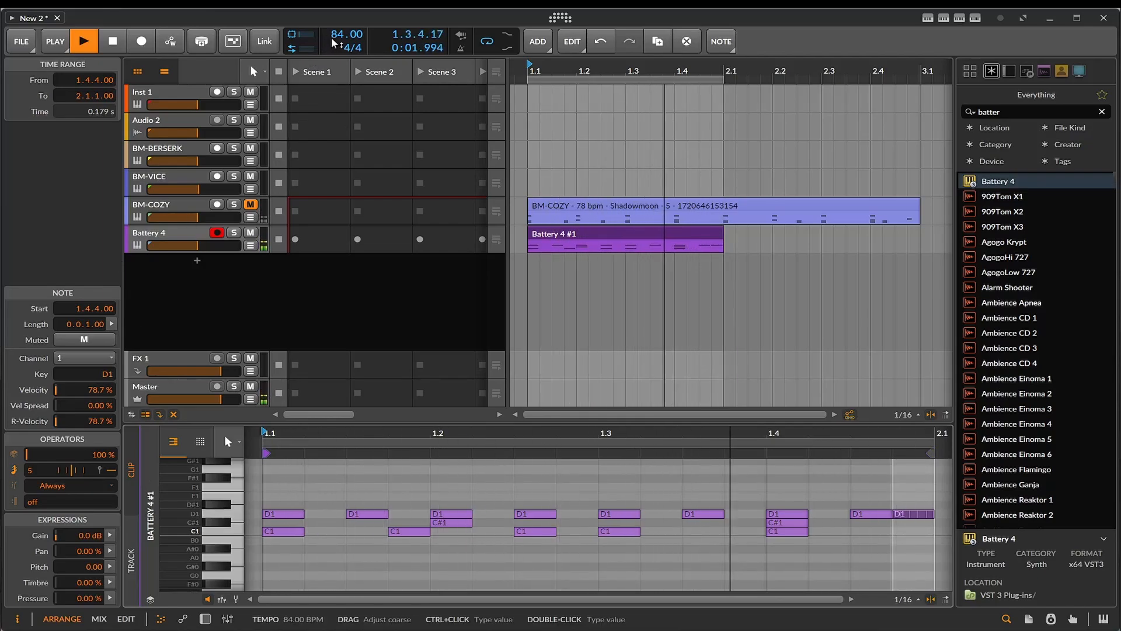
# Lower the tempo to 82 BPM and stop playback
pyautogui.moveTo(333, 37); pyautogui.dragTo(333, 47)
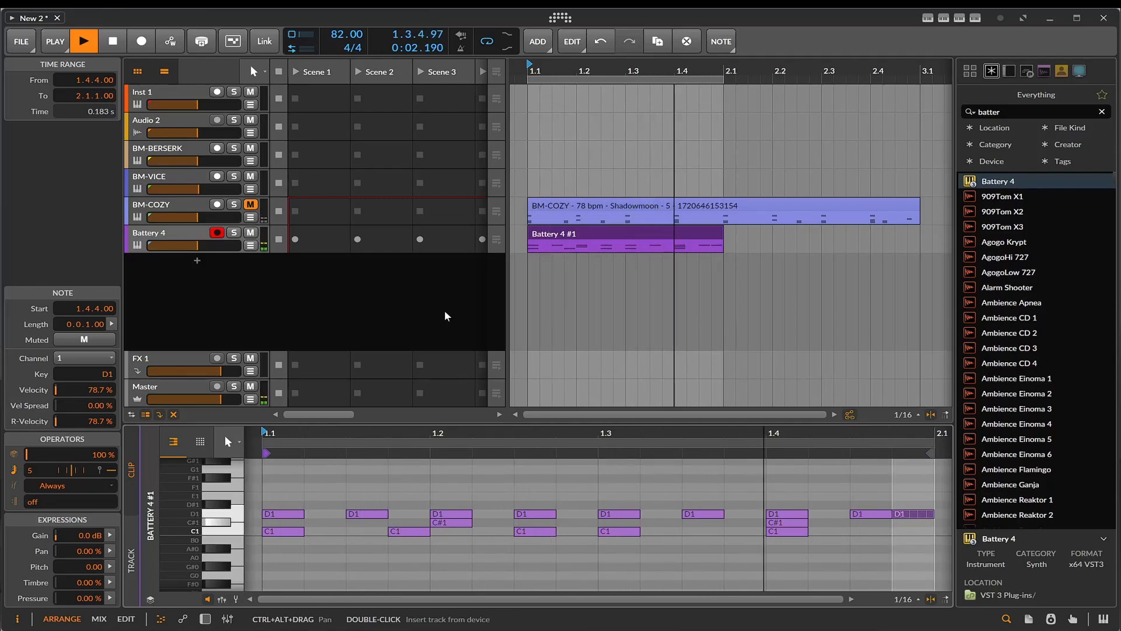
pyautogui.press('space')
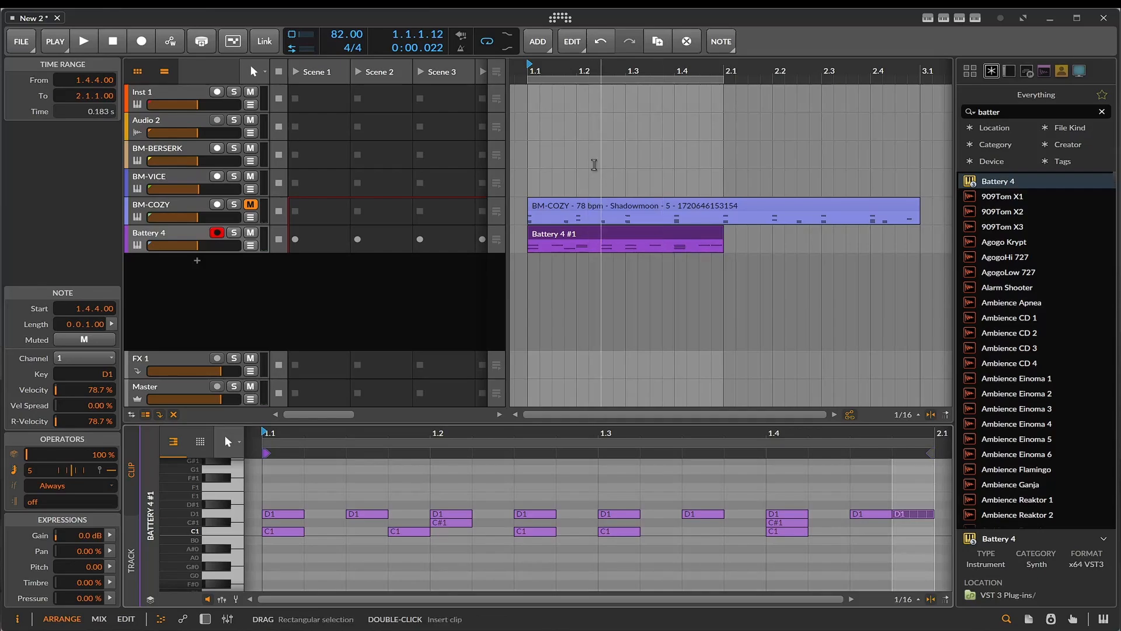
# Open the BM-VICE plug-in window, select the 116 bpm - Word style, and audition its verse pattern
pyautogui.click(562, 201)
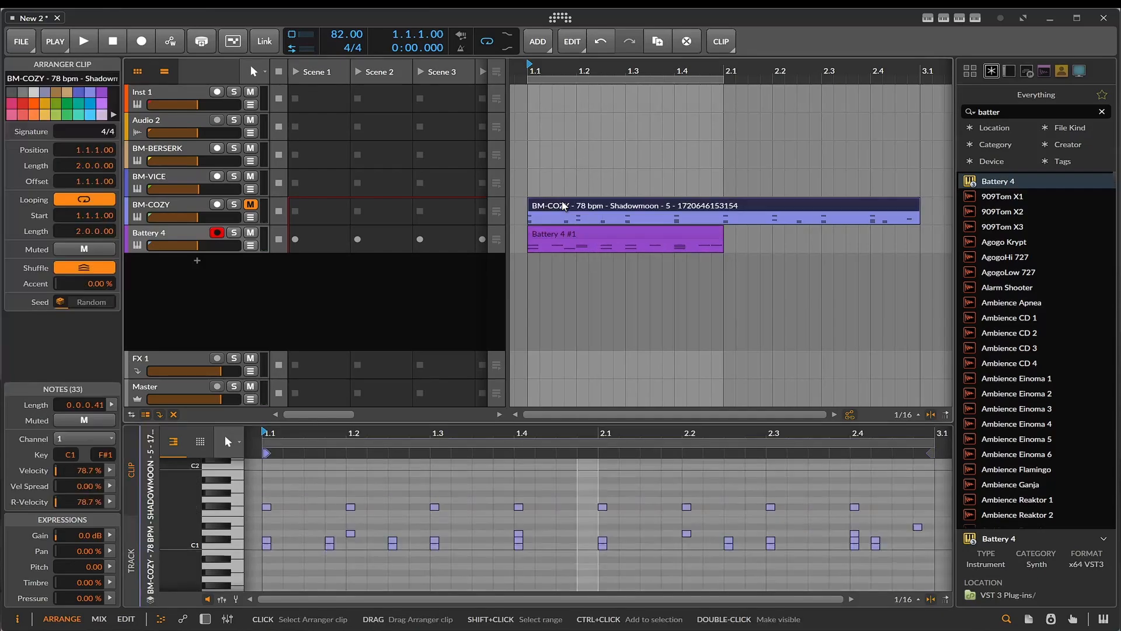
pyautogui.click(162, 174)
pyautogui.click(205, 618)
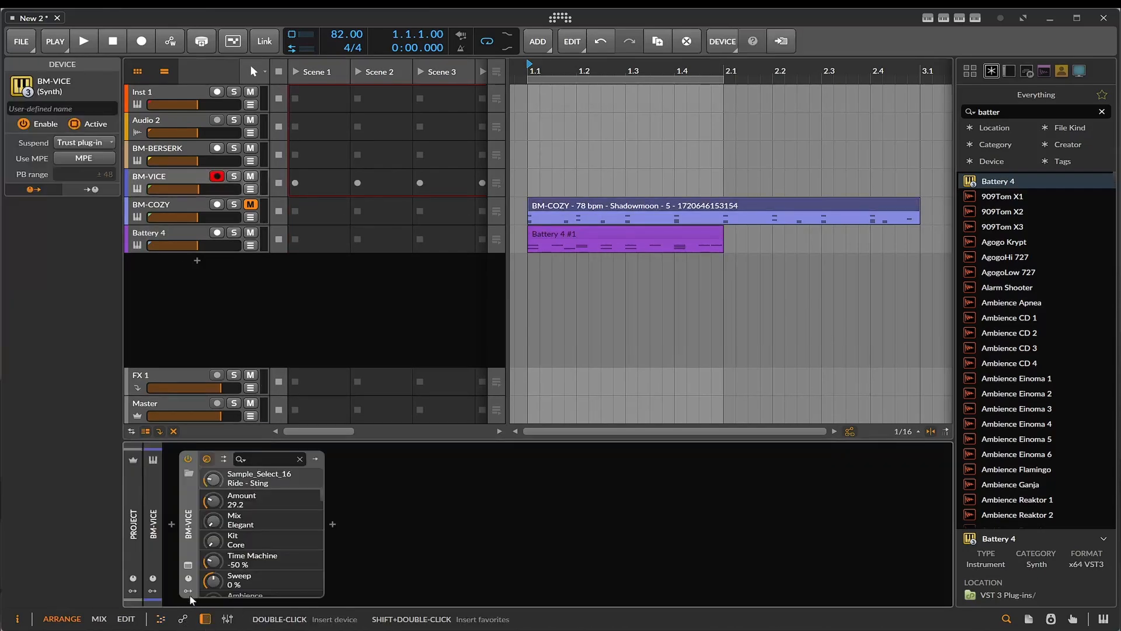
pyautogui.click(188, 565)
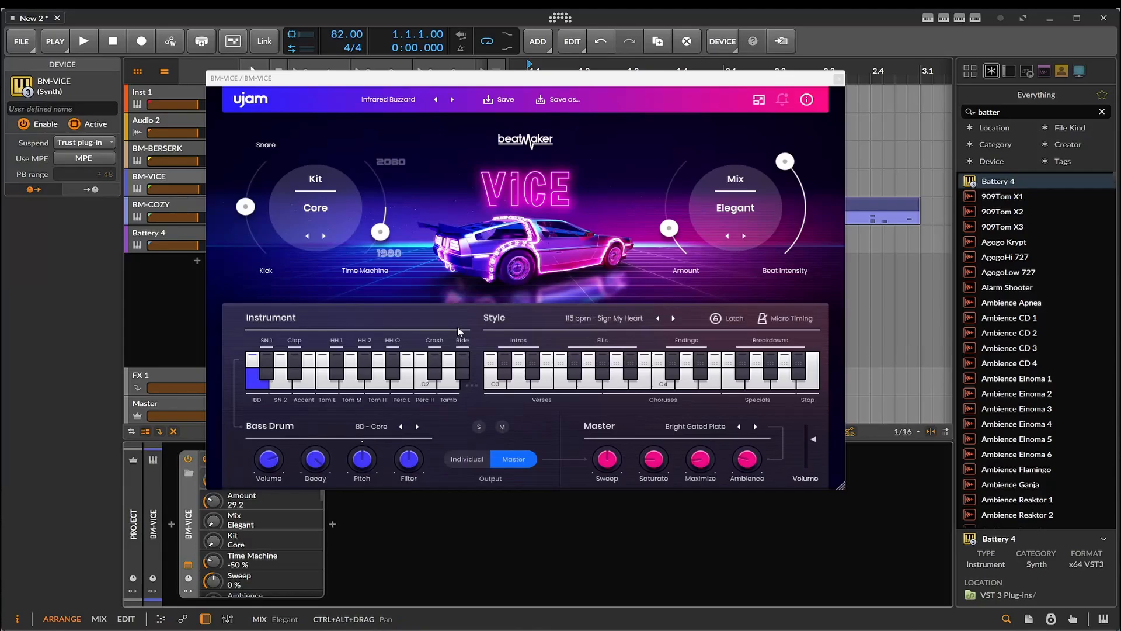
pyautogui.click(547, 389)
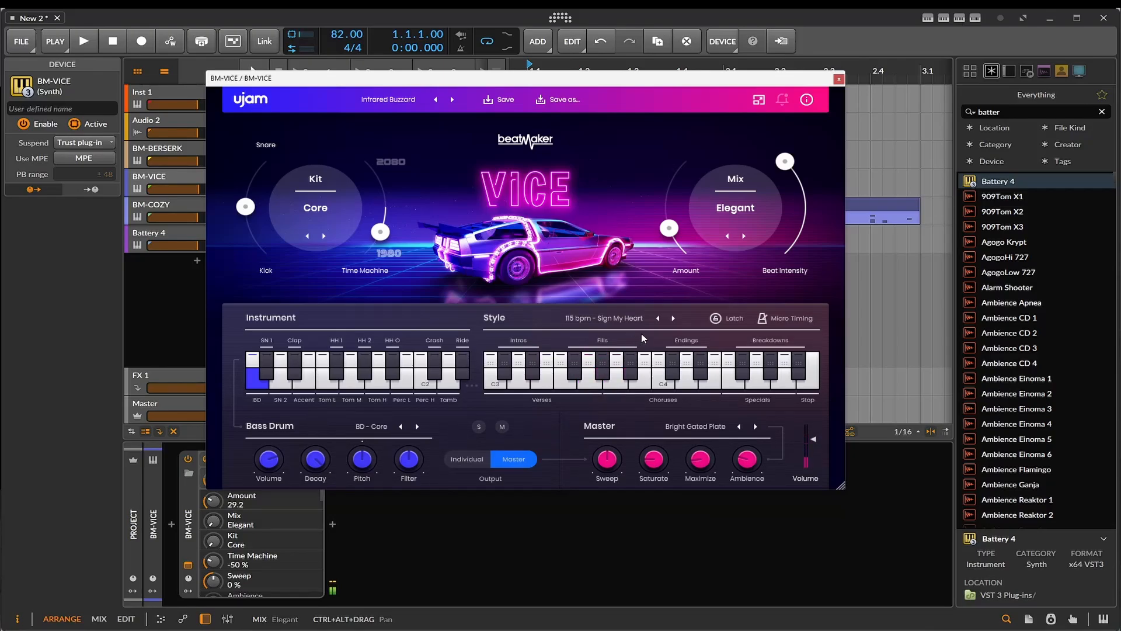
pyautogui.click(673, 319)
pyautogui.click(547, 389)
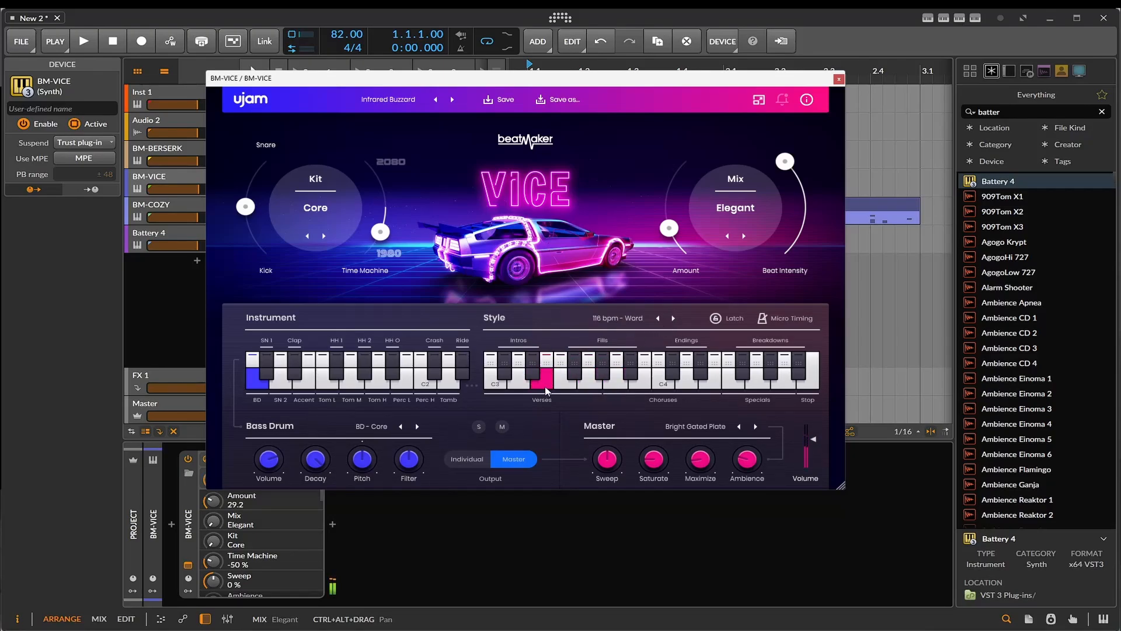
# Raise the project tempo to 116 BPM and audition the BM-VICE verse pattern again
pyautogui.moveTo(347, 36); pyautogui.dragTo(347, 15)
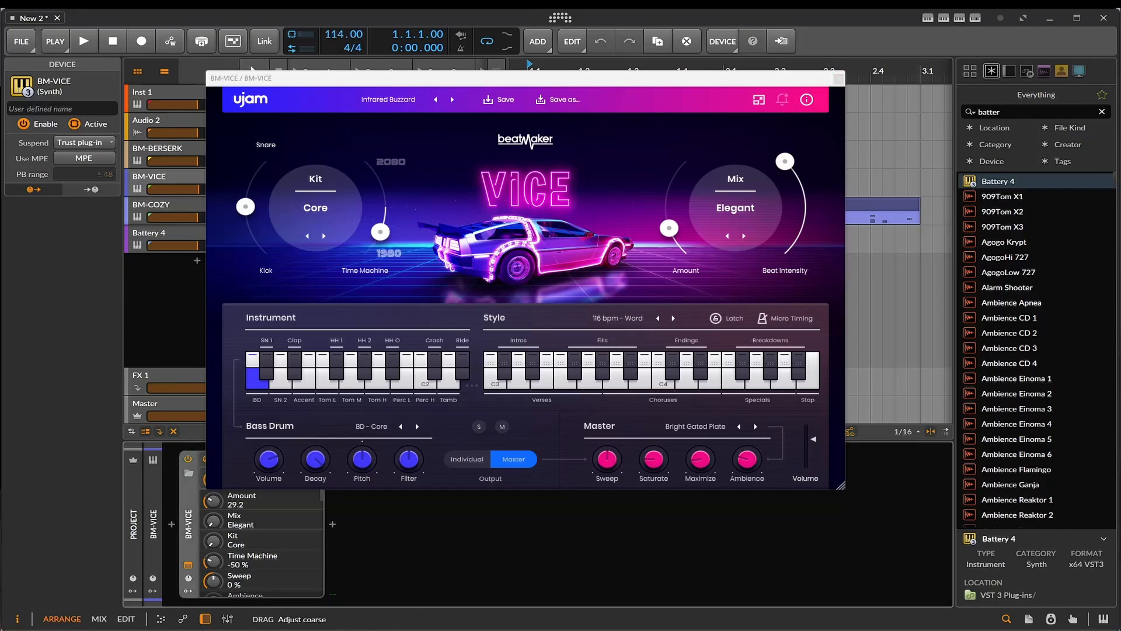
pyautogui.click(536, 388)
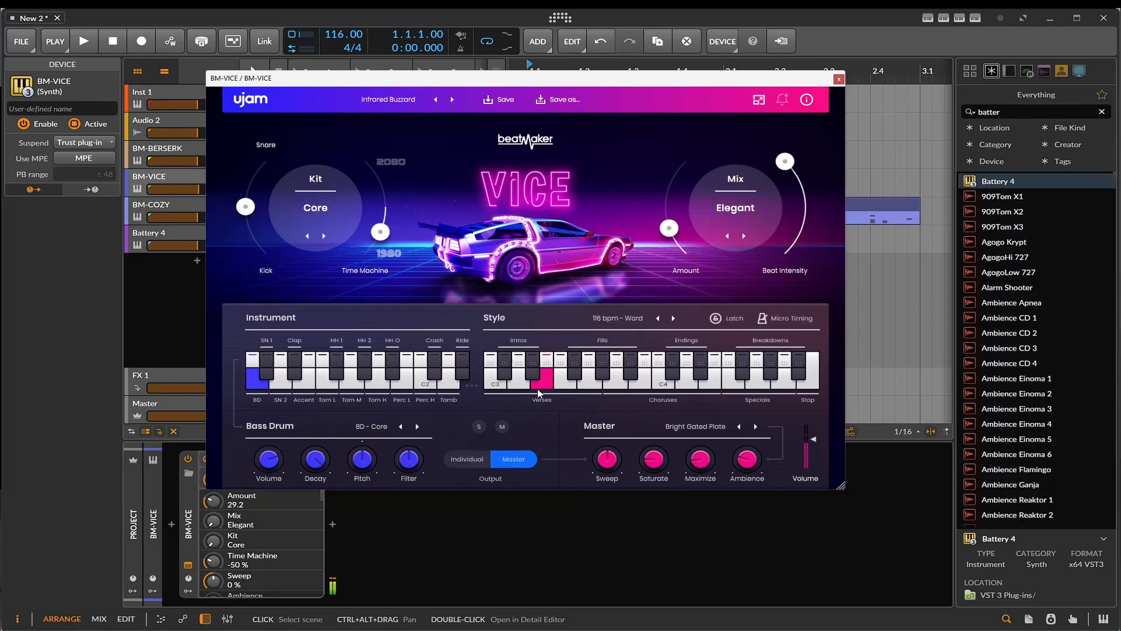
pyautogui.click(537, 388)
# Audition another verse-area pattern of the Word style and place it as a clip on the BM-VICE arranger track
pyautogui.moveTo(547, 81); pyautogui.dragTo(555, 219)
pyautogui.click(558, 522)
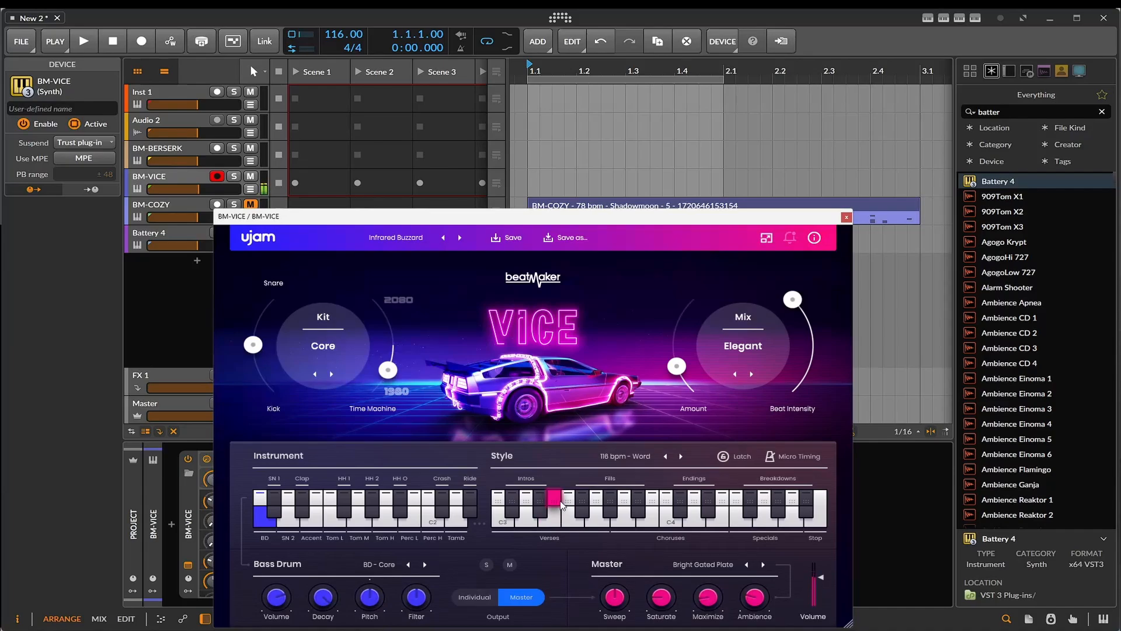
pyautogui.moveTo(559, 453); pyautogui.dragTo(536, 179)
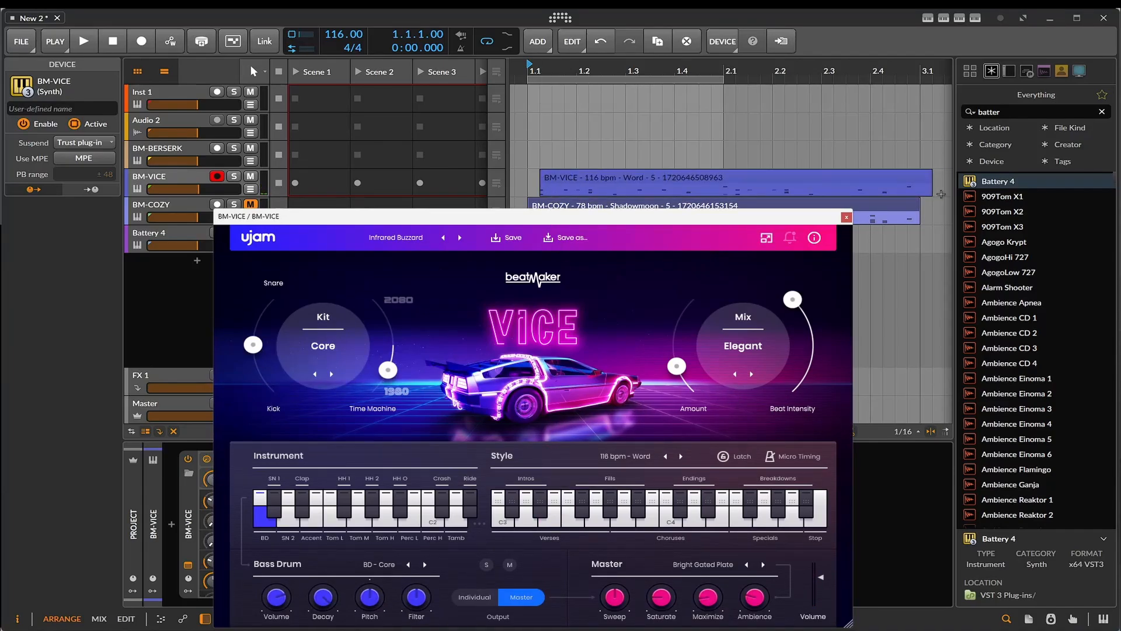
# Close the BM-VICE window, move its clip to start at 1.1, and open it for note editing
pyautogui.click(848, 216)
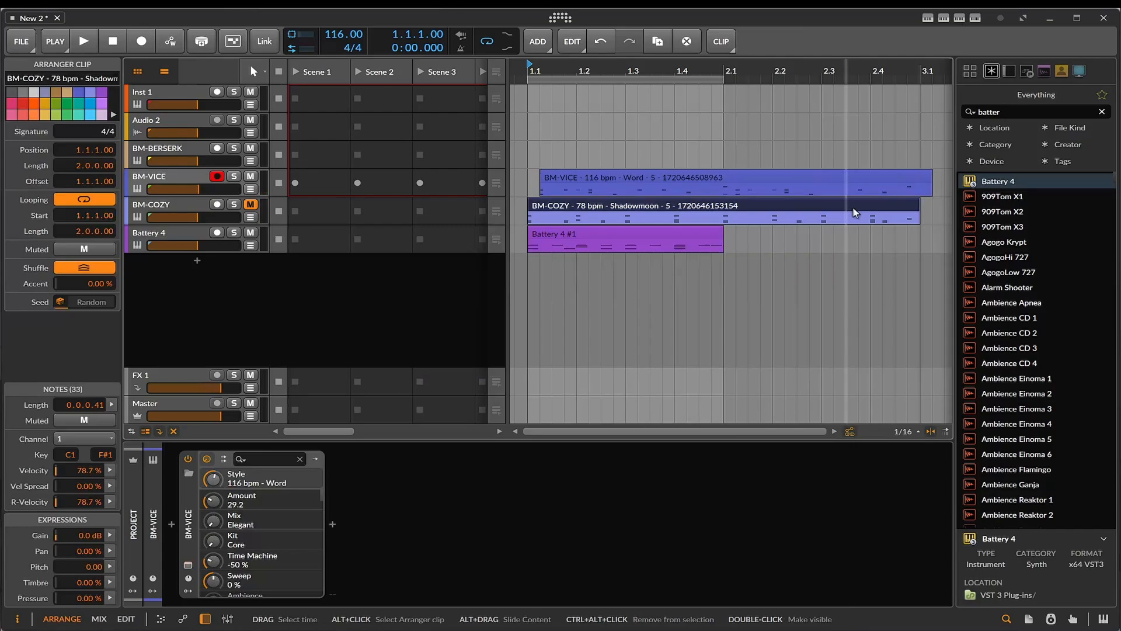
pyautogui.moveTo(698, 184)
pyautogui.mouseDown()
pyautogui.moveTo(691, 169)
pyautogui.moveTo(723, 174)
pyautogui.moveTo(708, 174)
pyautogui.mouseUp()
pyautogui.doubleClick(708, 175)
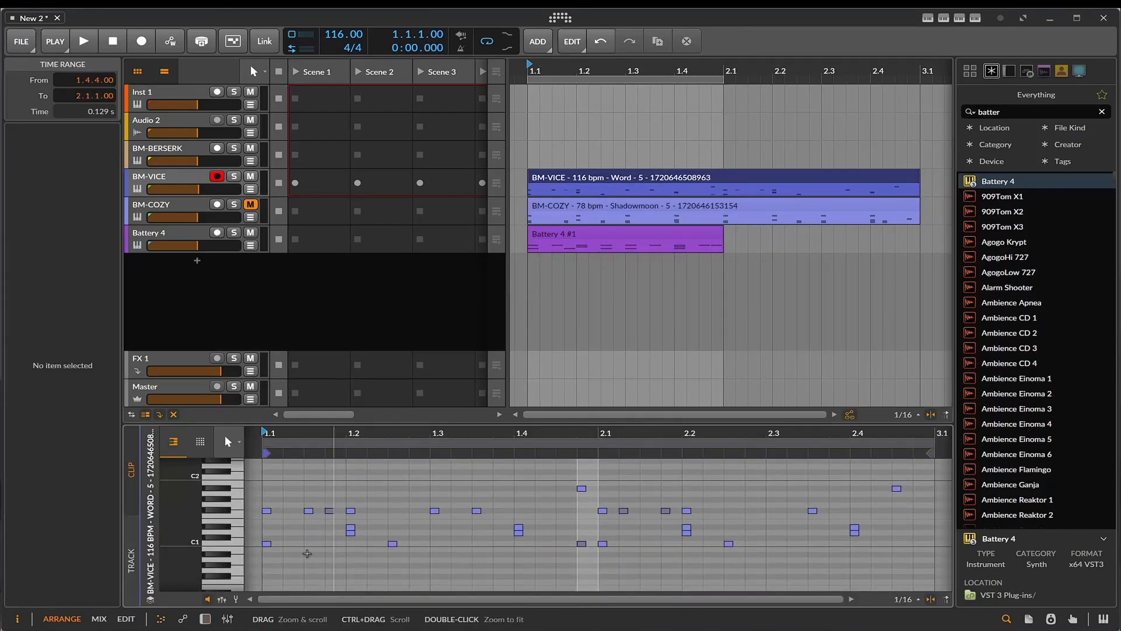
# Audition the C1 kick sound of the BM-VICE clip and examine where its kick notes fall across both bars
pyautogui.click(241, 542)
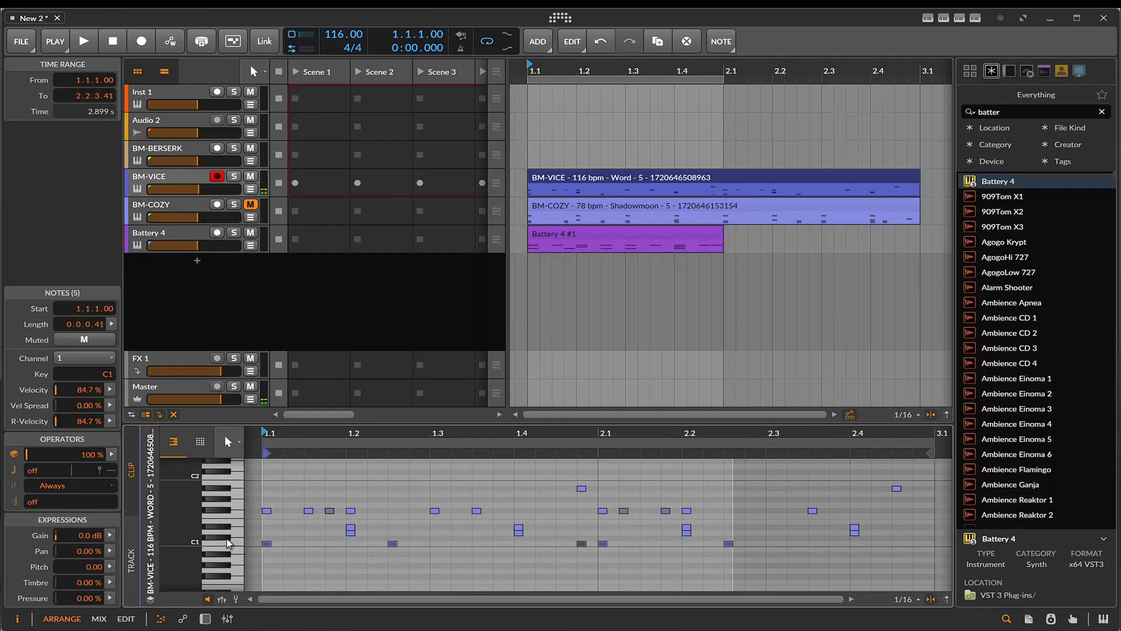
pyautogui.click(227, 539)
pyautogui.click(237, 546)
pyautogui.click(230, 541)
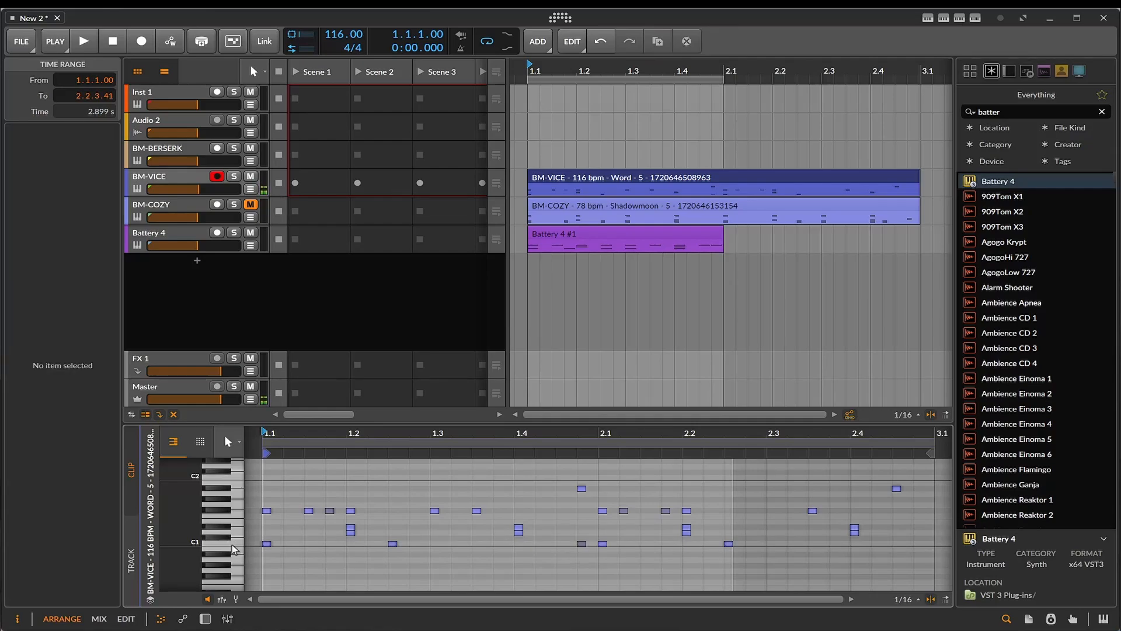
pyautogui.click(227, 542)
pyautogui.click(222, 539)
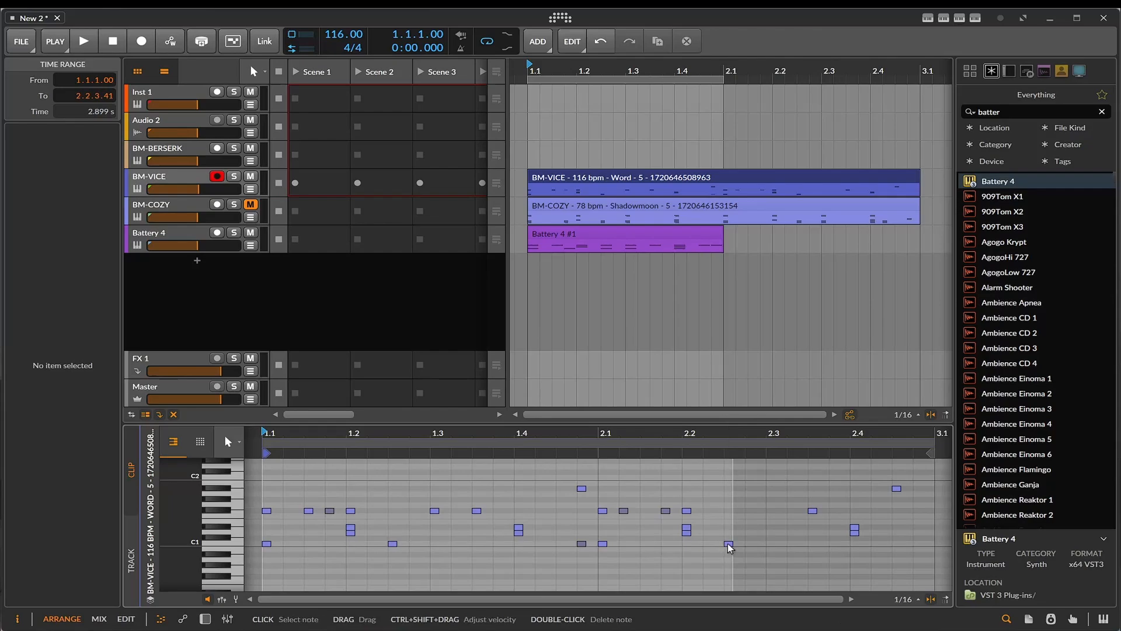
pyautogui.click(237, 543)
pyautogui.click(236, 541)
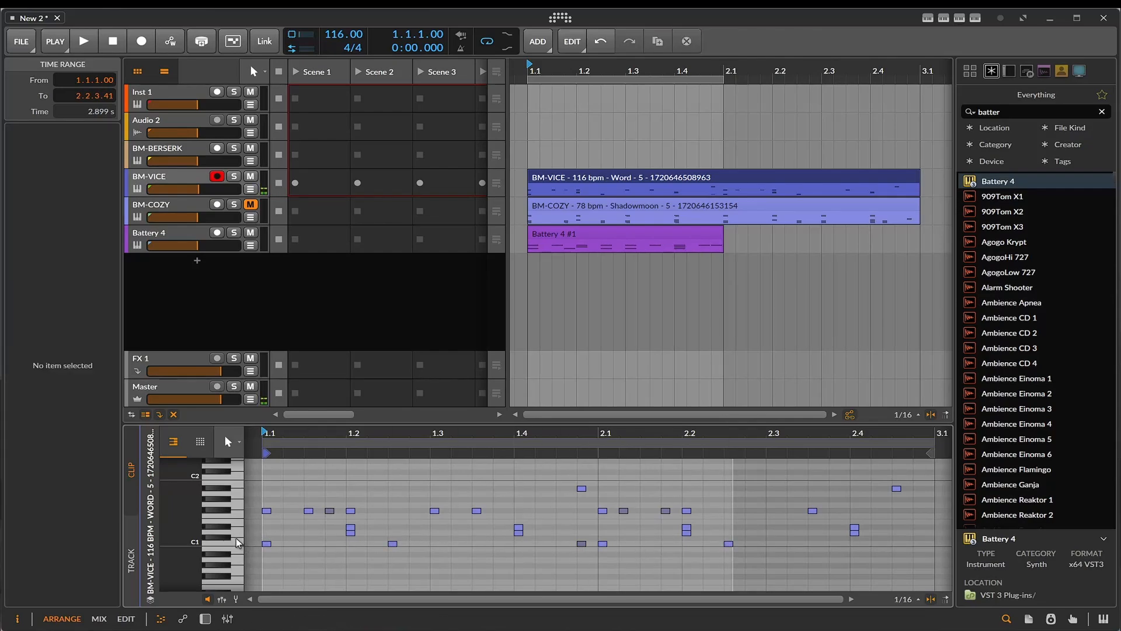
# Move the existing Battery 4 clip onto a new instrument track below and create an empty one-bar clip in its place
pyautogui.moveTo(592, 235); pyautogui.dragTo(592, 265)
pyautogui.doubleClick(571, 240)
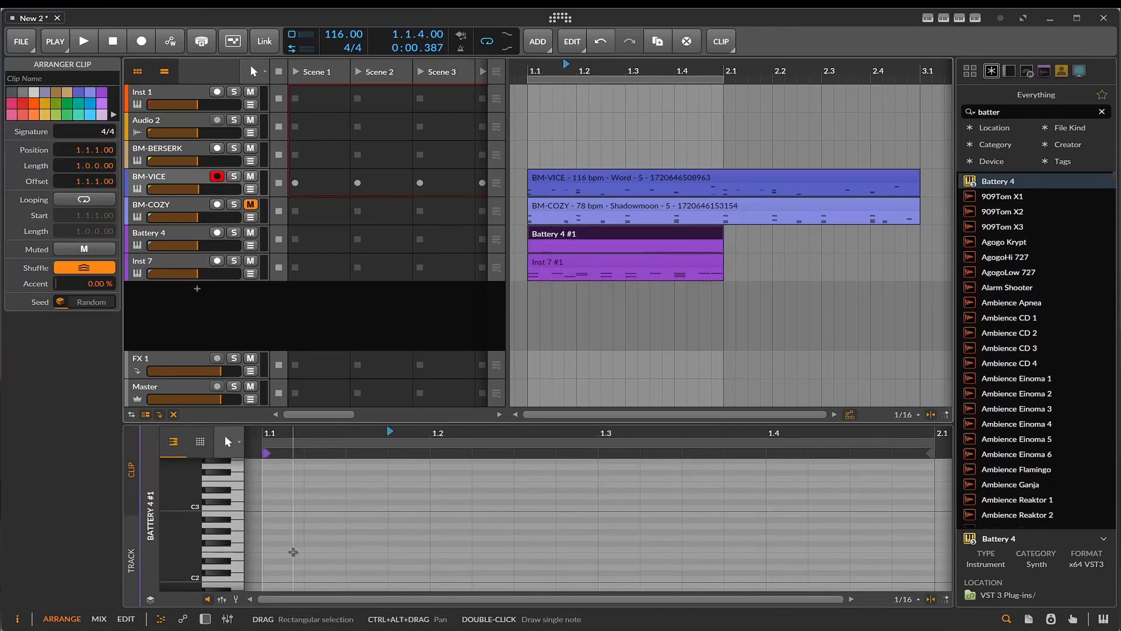
# Audition the low Battery 4 sounds and add a sixteenth-note kick on C1 at 1.1 in the new clip
pyautogui.click(231, 578)
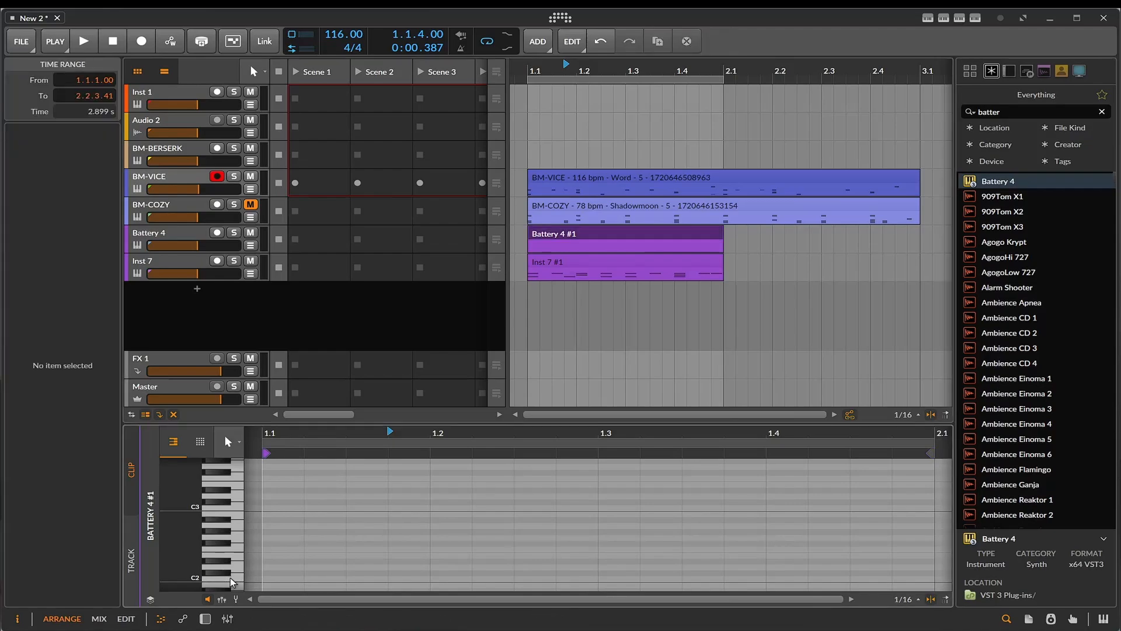
pyautogui.scroll(-3, 232, 577)
pyautogui.click(232, 551)
pyautogui.click(233, 551)
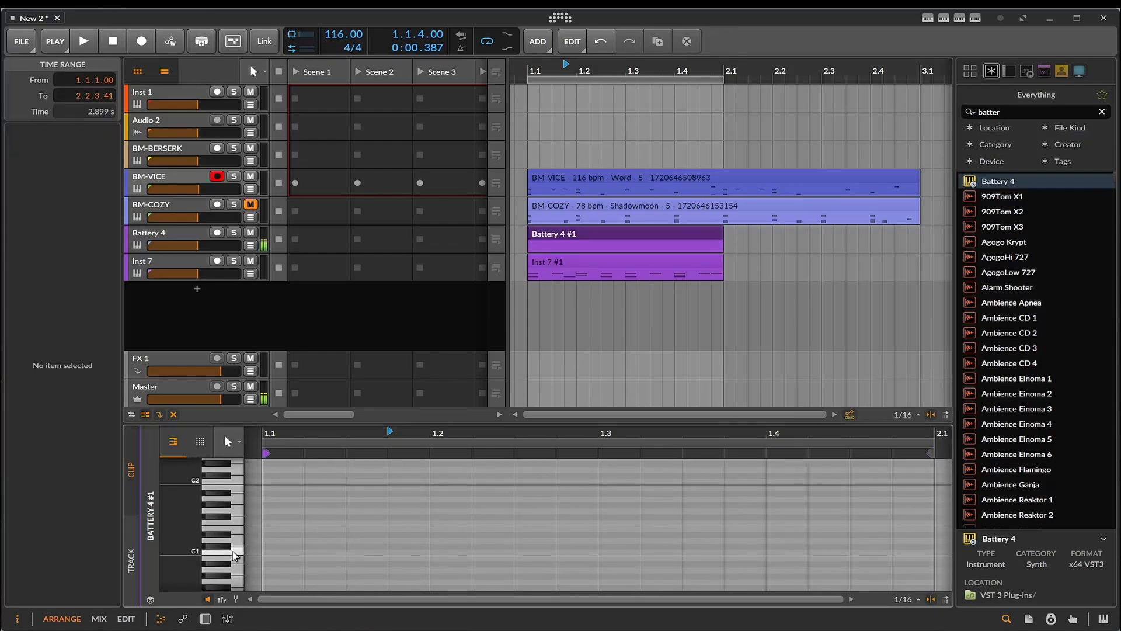
pyautogui.doubleClick(276, 552)
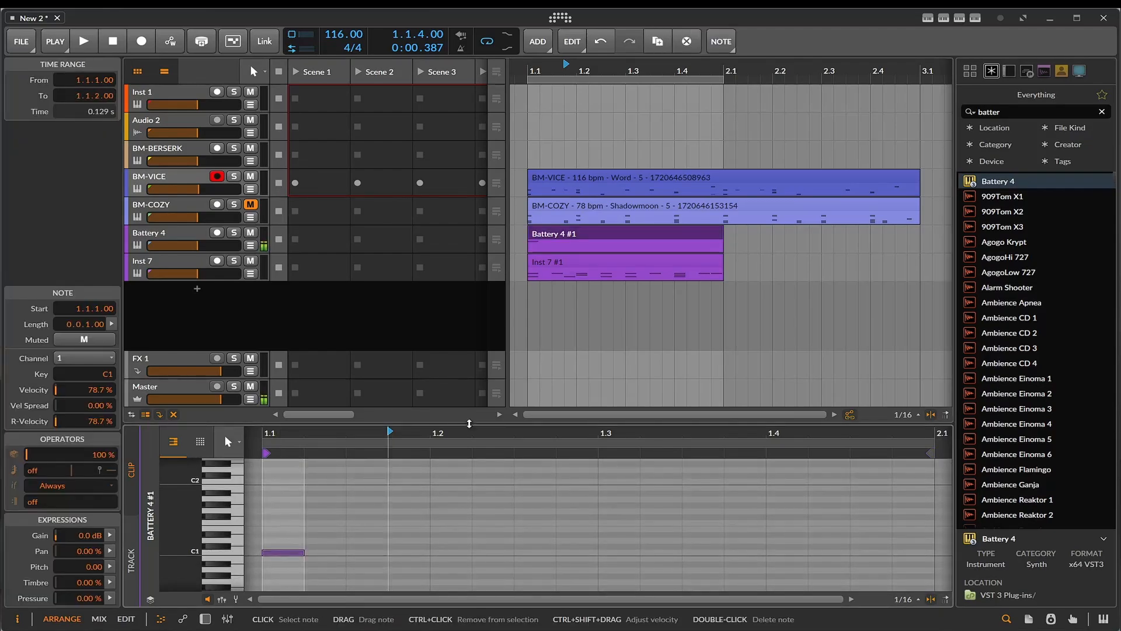
# Check the kick positions in the BM-VICE clip and add a matching C1 kick at 1.2.3 in the Battery 4 clip
pyautogui.click(565, 206)
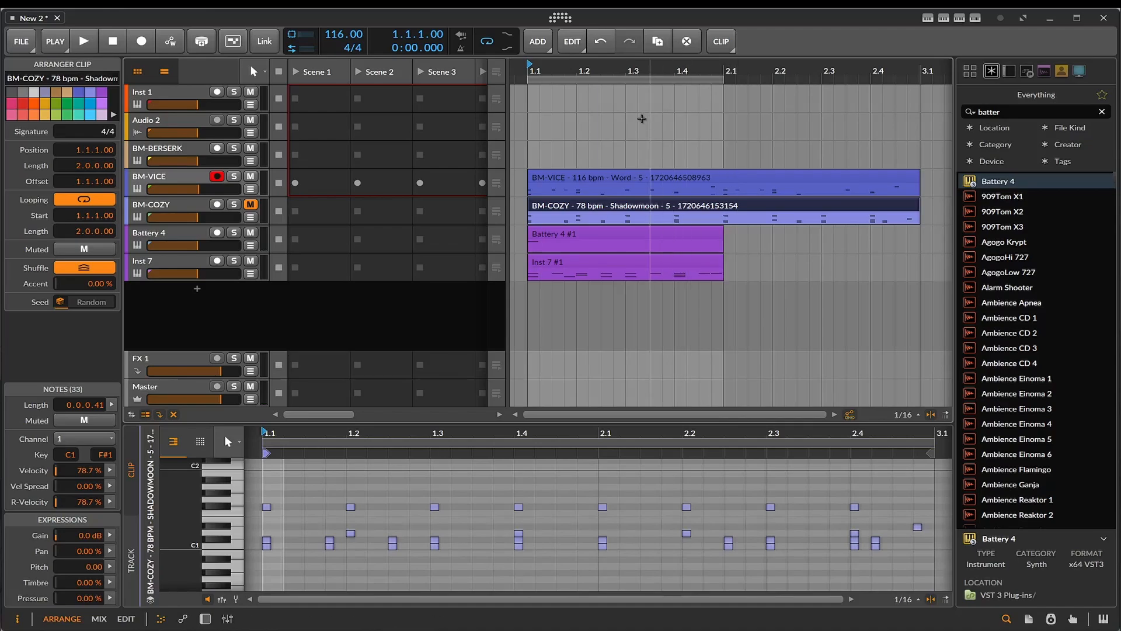
pyautogui.click(594, 177)
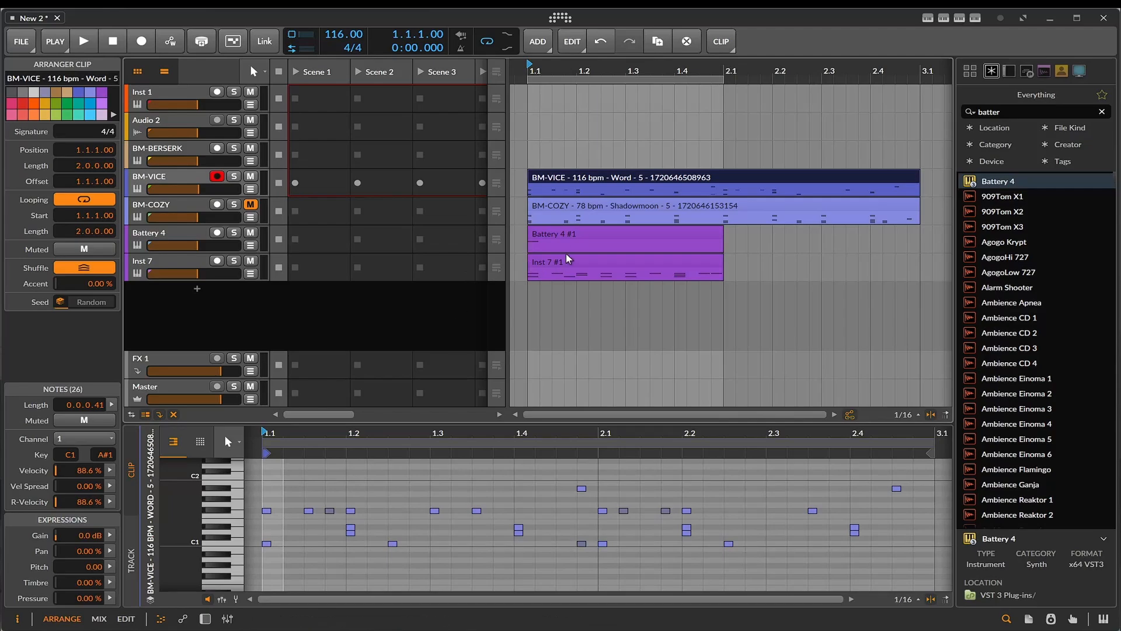
pyautogui.click(566, 233)
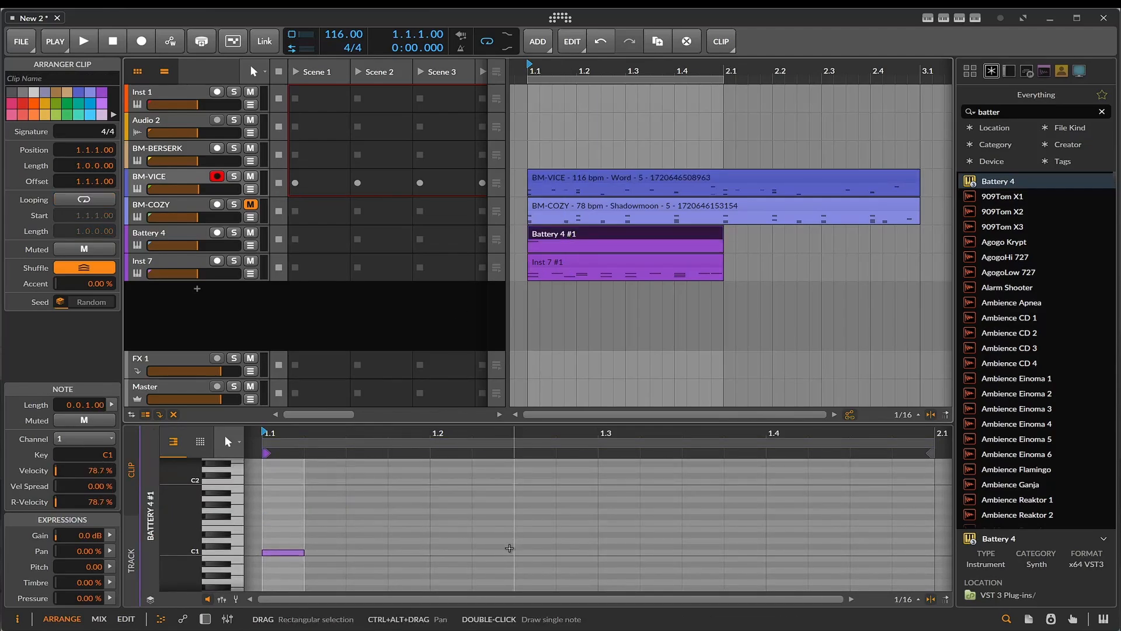
pyautogui.doubleClick(534, 554)
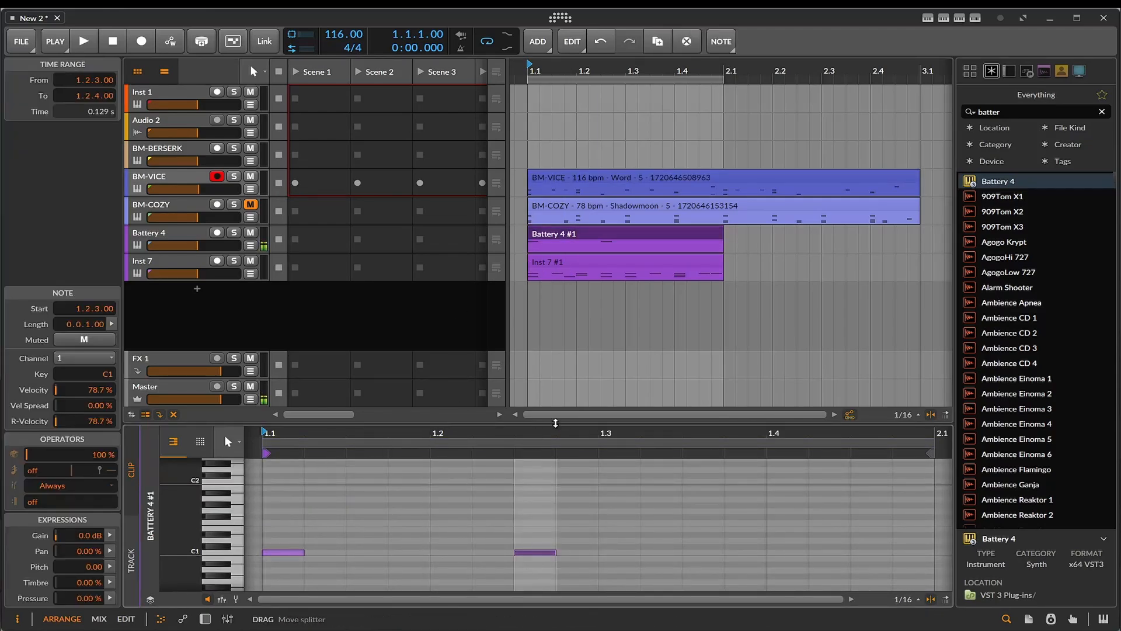
# Consult the BM-VICE kick pattern again and add a C1 kick at 1.4.4 in the Battery 4 clip
pyautogui.click(564, 209)
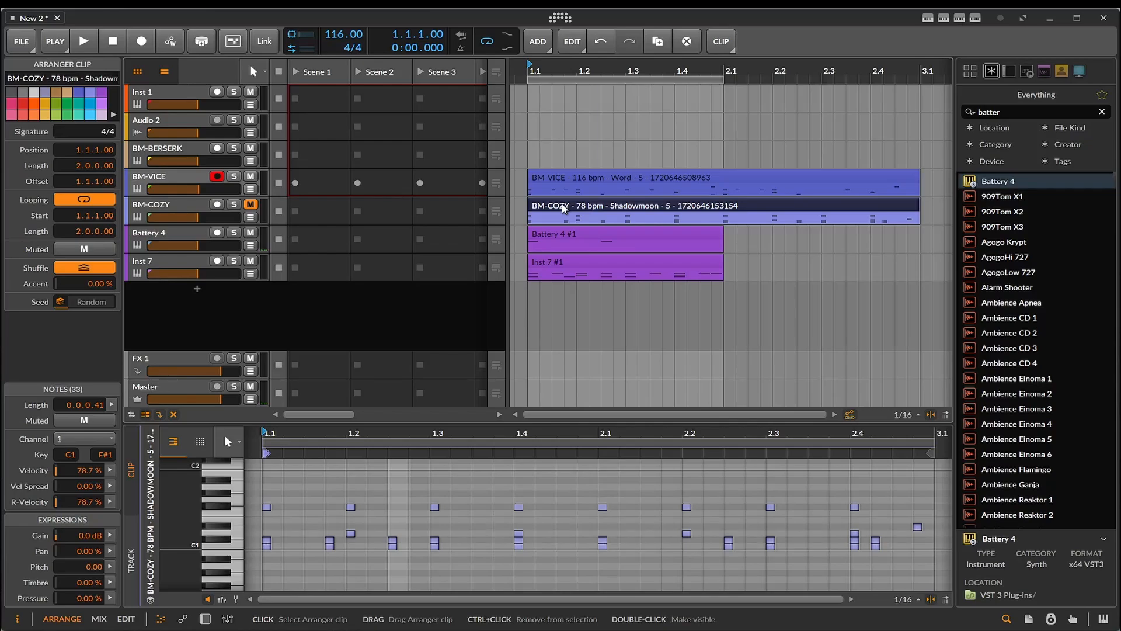
pyautogui.click(563, 182)
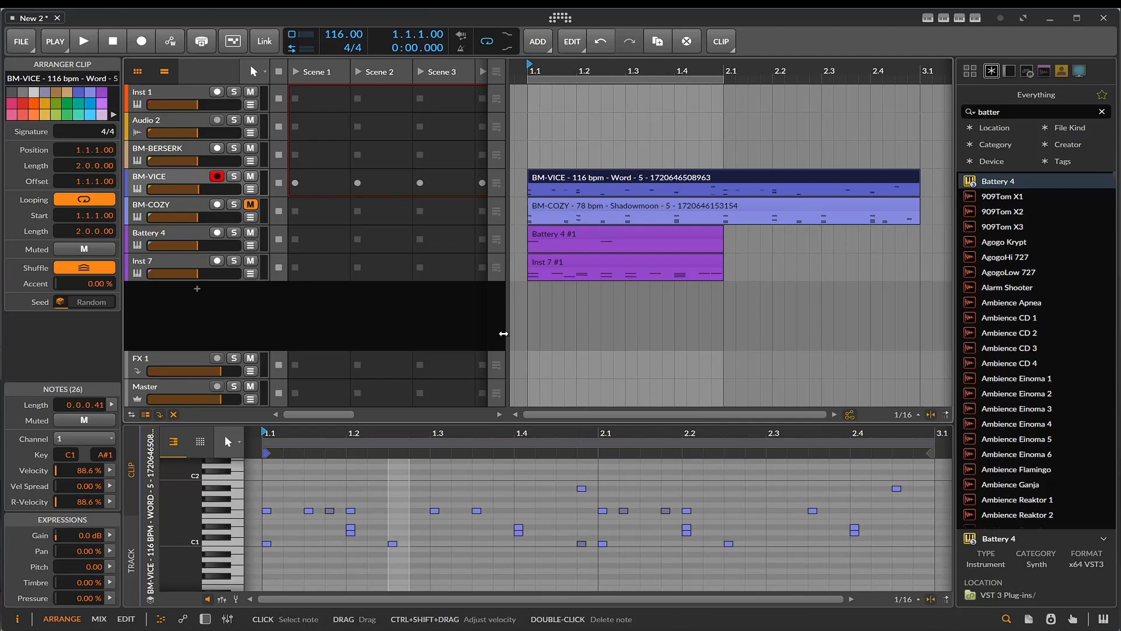
pyautogui.click(562, 234)
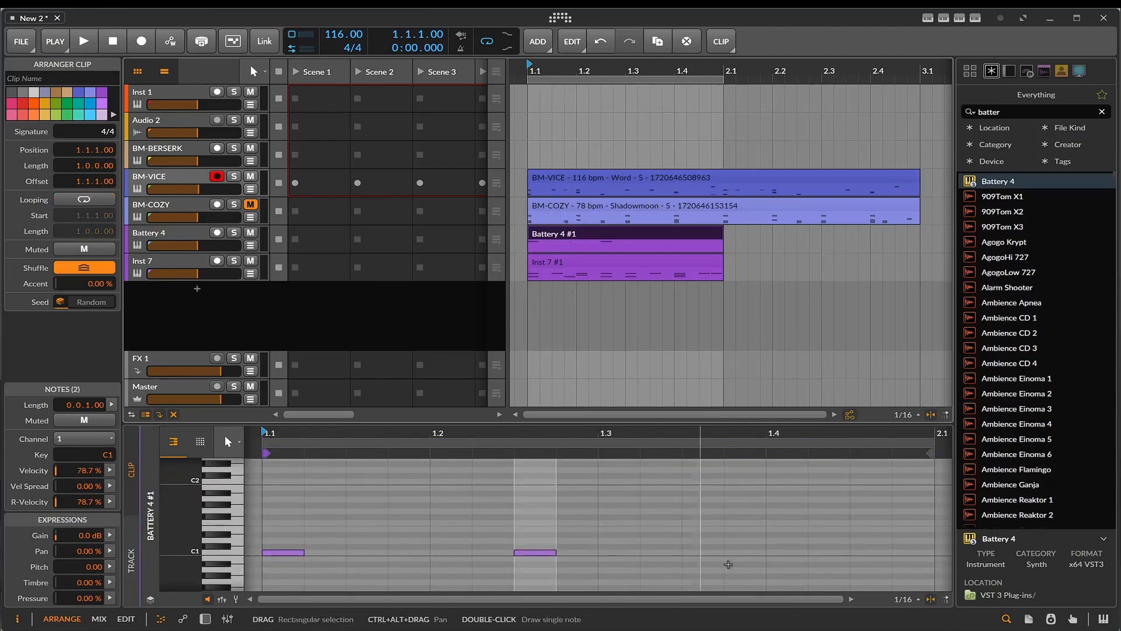
pyautogui.doubleClick(927, 551)
# Play back the kick pattern, unmute the BM-COZY track, and solo the Battery 4 track
pyautogui.press('space')
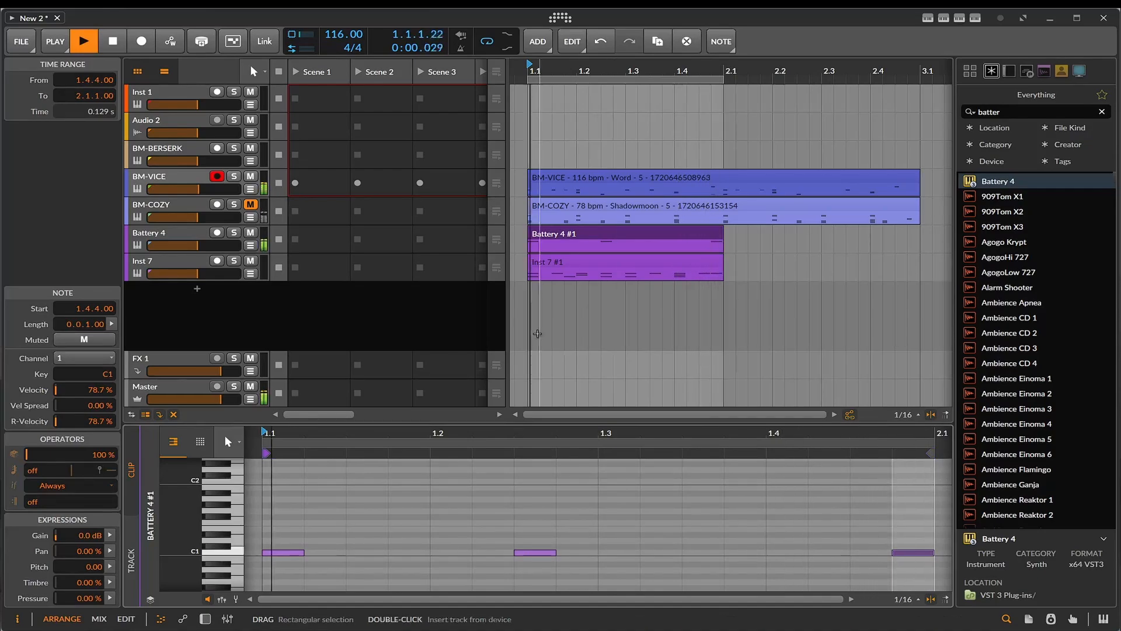
pyautogui.click(251, 204)
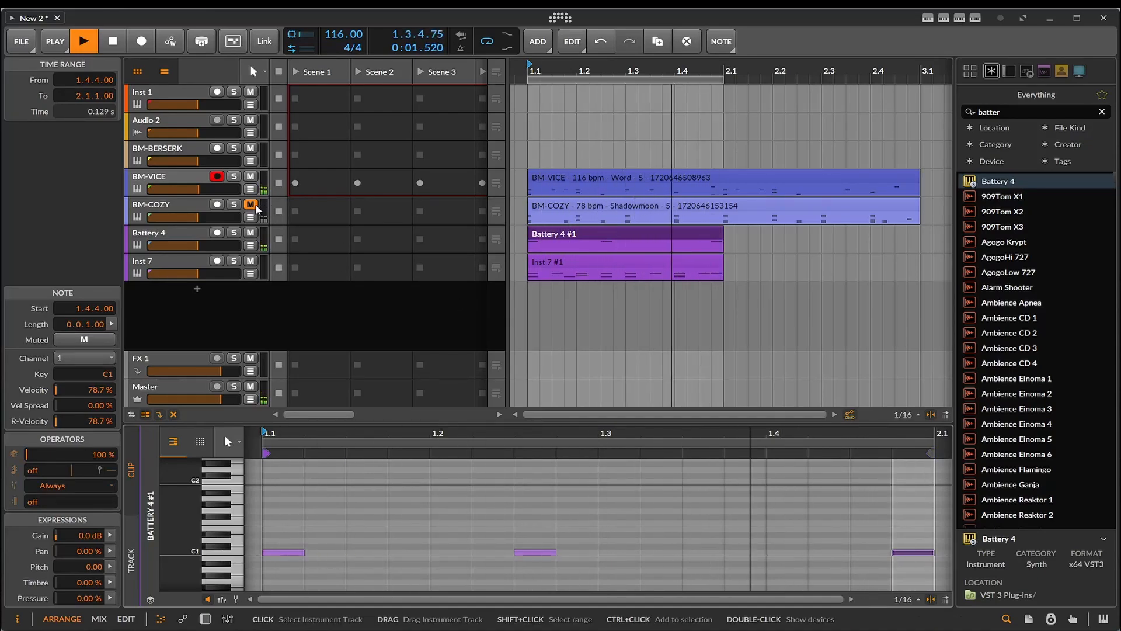
pyautogui.click(234, 233)
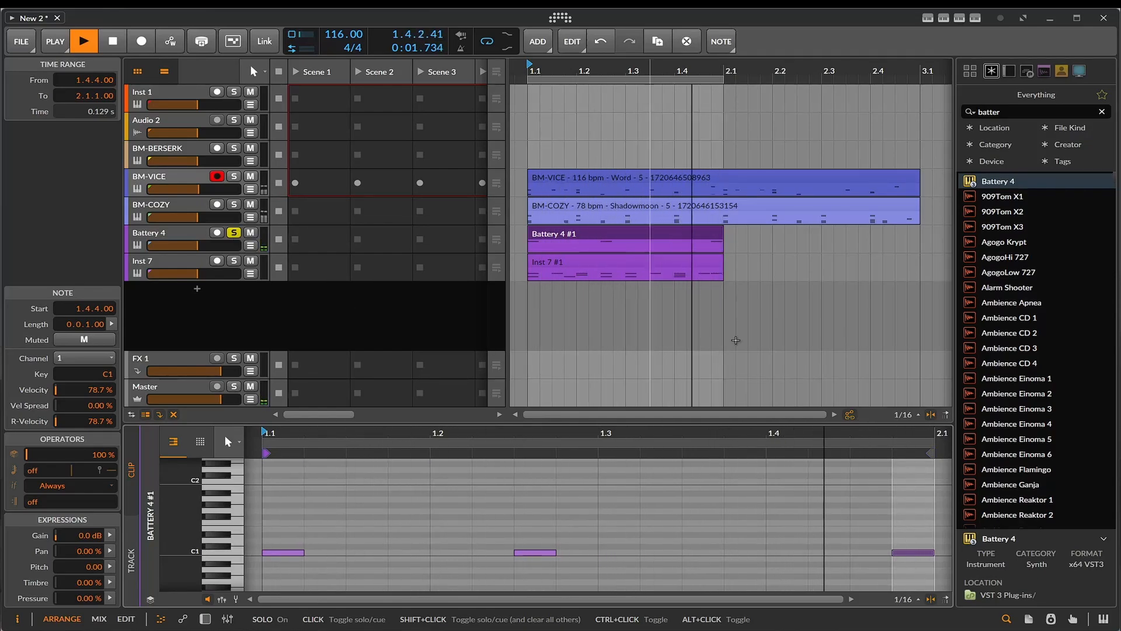
pyautogui.press('space')
# Extend the Battery 4 clip to two bars so that it ends at 3.1
pyautogui.scroll(-2, 639, 501)
pyautogui.scroll(-3, 639, 501)
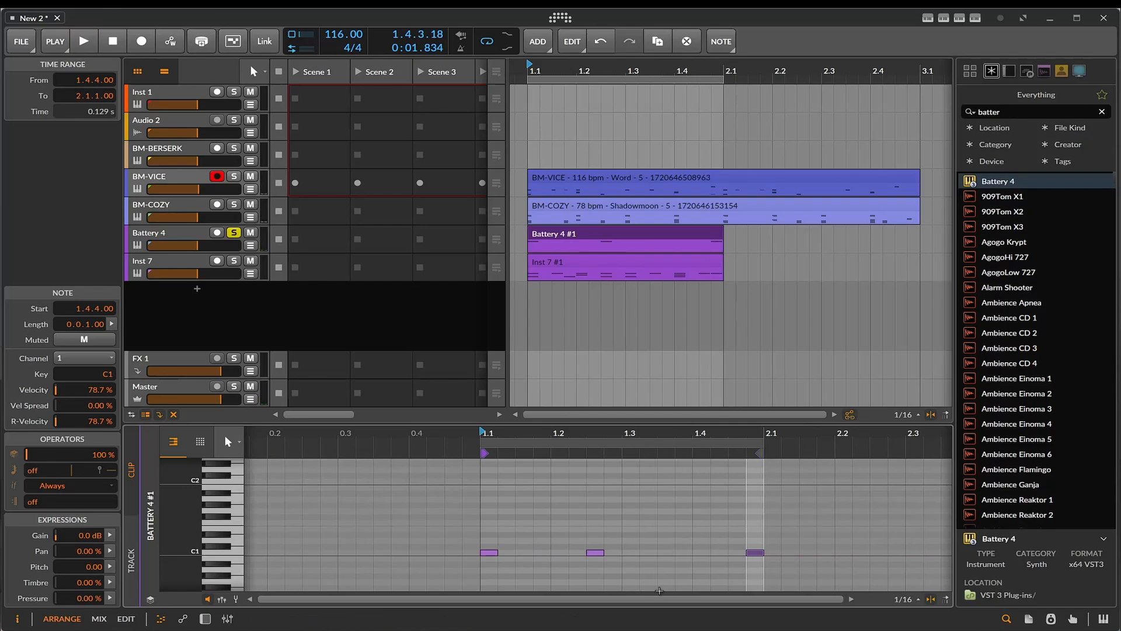
pyautogui.moveTo(654, 600); pyautogui.dragTo(882, 599)
pyautogui.moveTo(608, 599); pyautogui.dragTo(608, 601)
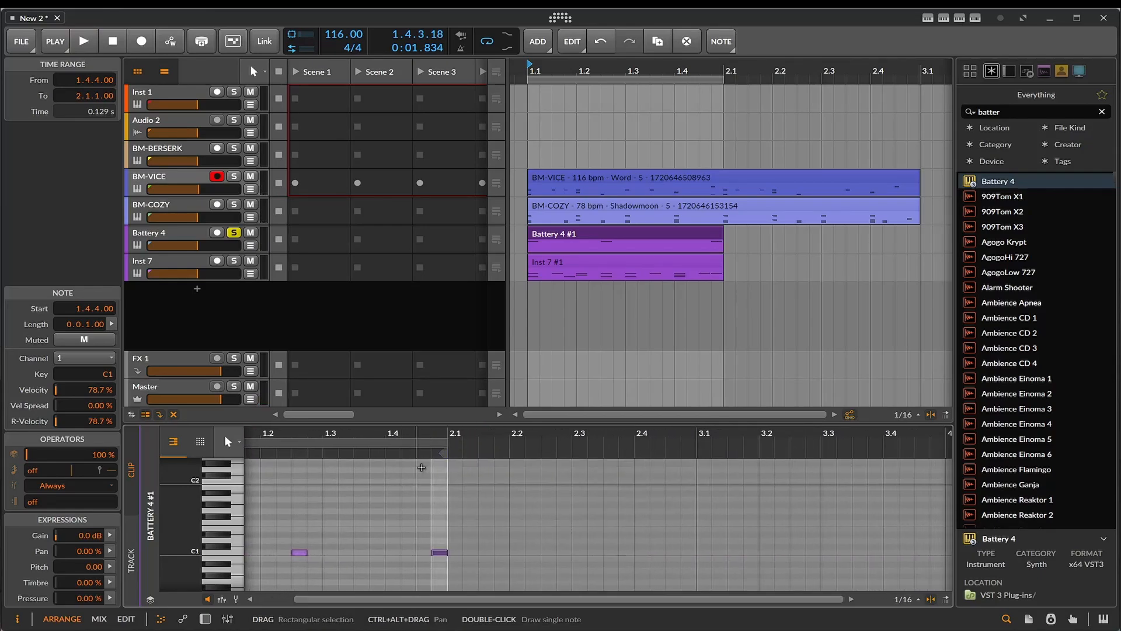
pyautogui.moveTo(445, 441); pyautogui.dragTo(674, 454)
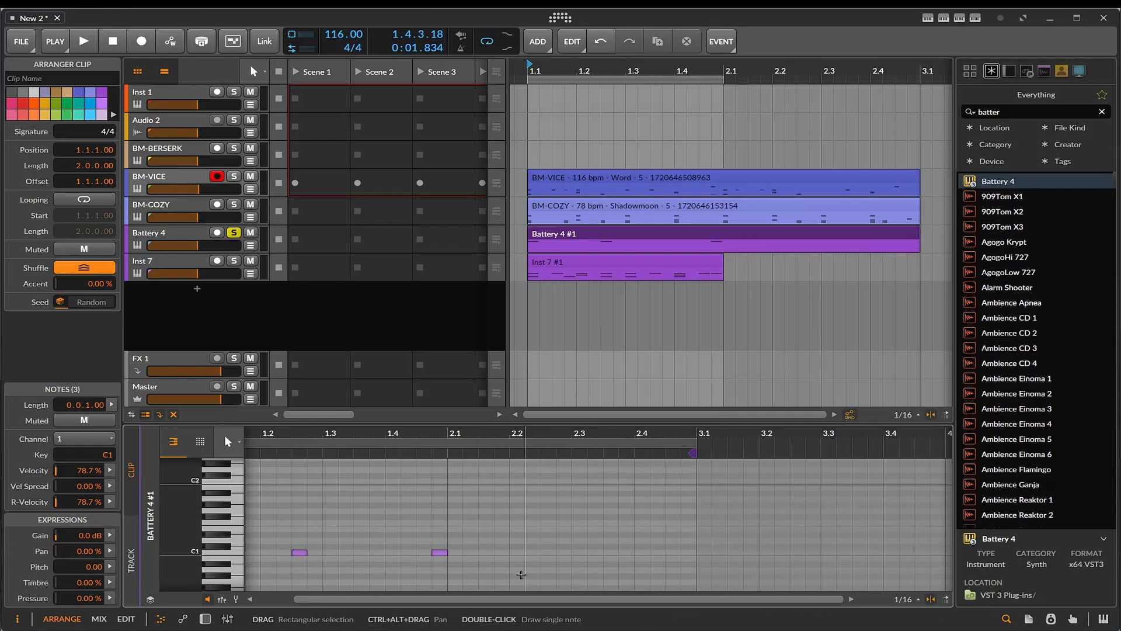
# Check the second bar of the BM-VICE kick pattern and add a C1 kick at 2.1.1 in the Battery 4 clip
pyautogui.click(661, 209)
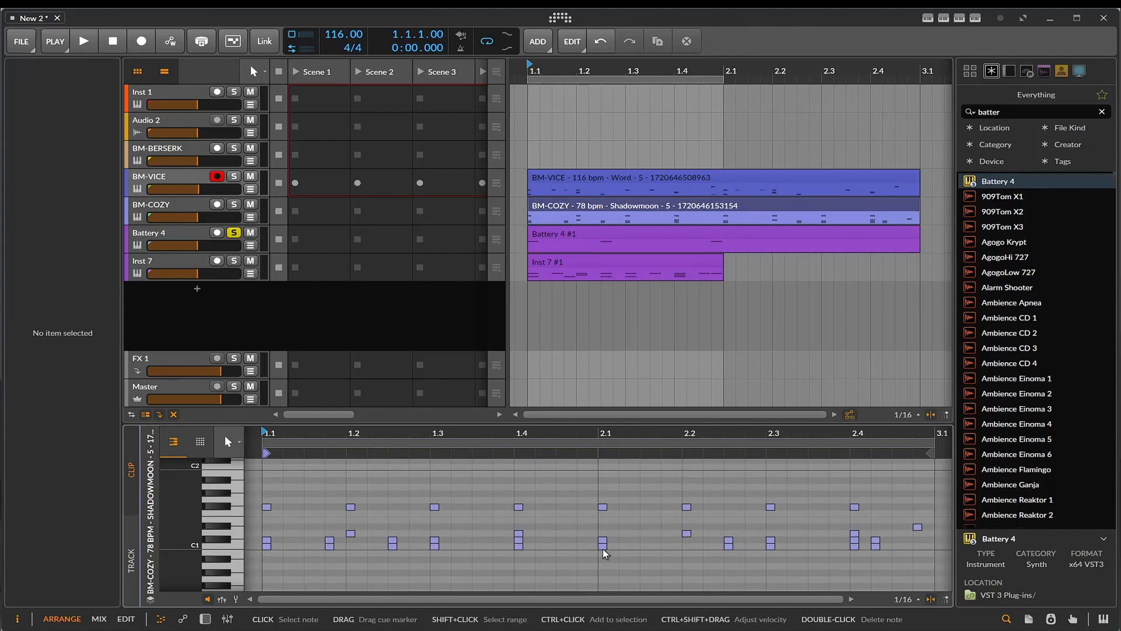
pyautogui.click(587, 181)
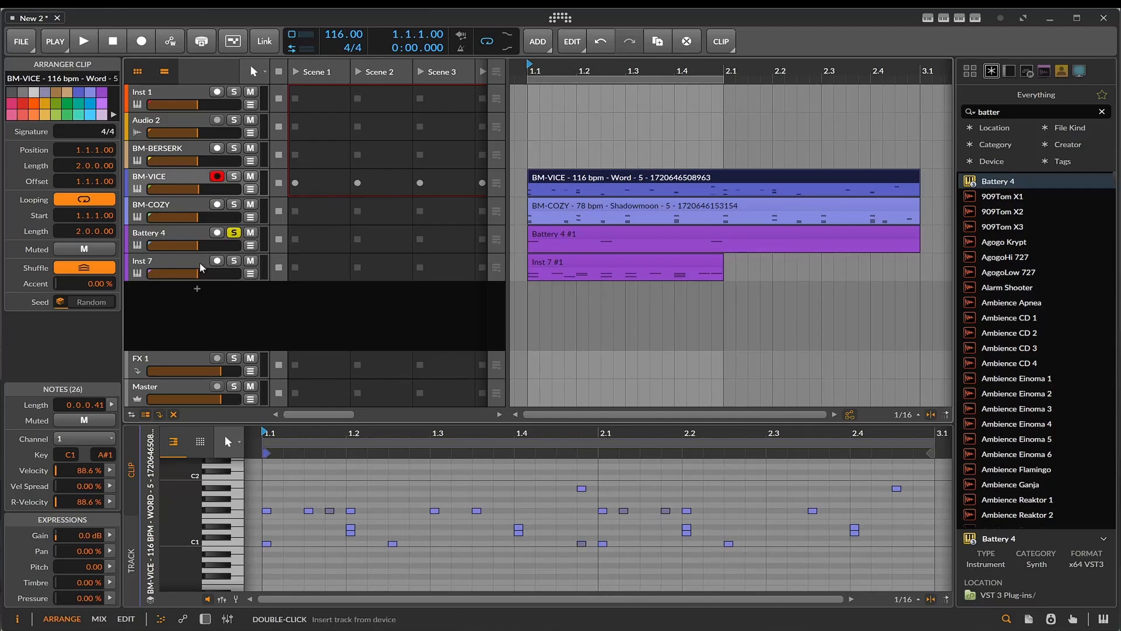
pyautogui.click(184, 260)
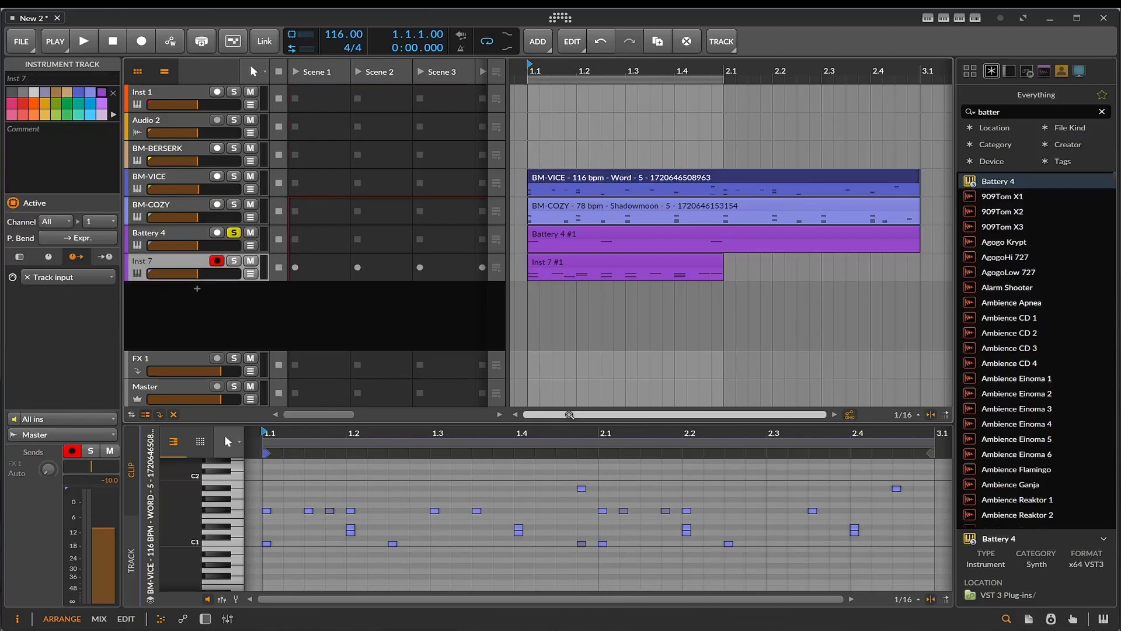
pyautogui.click(162, 236)
pyautogui.click(587, 246)
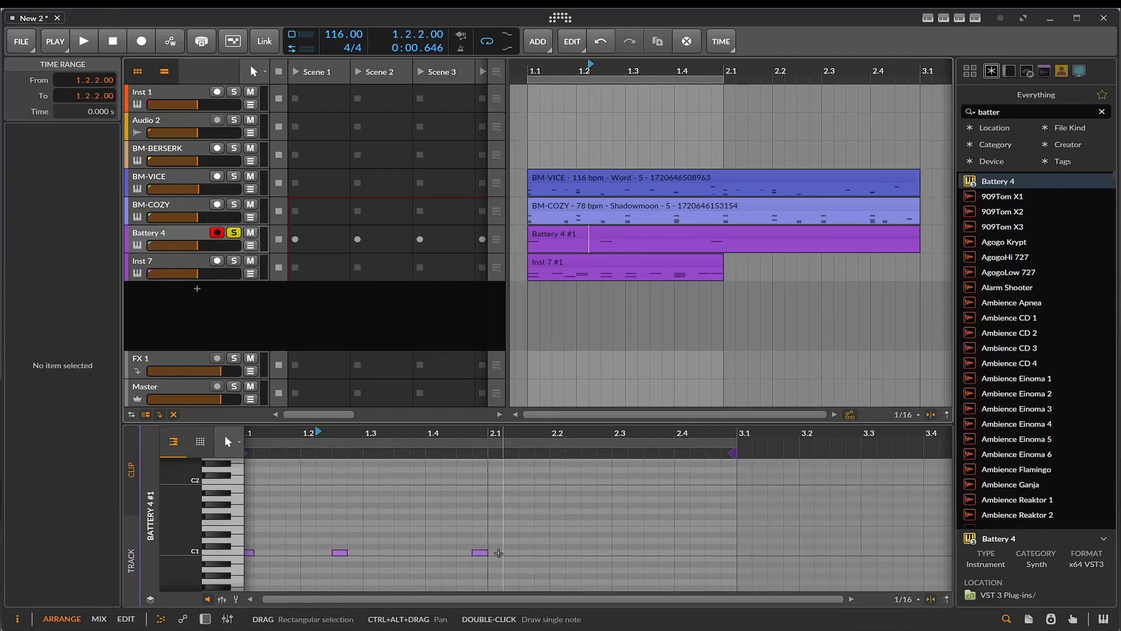
# Look up the last BM-VICE kick and add a matching C1 kick at 2.2.3 in the Battery 4 clip
pyautogui.click(646, 177)
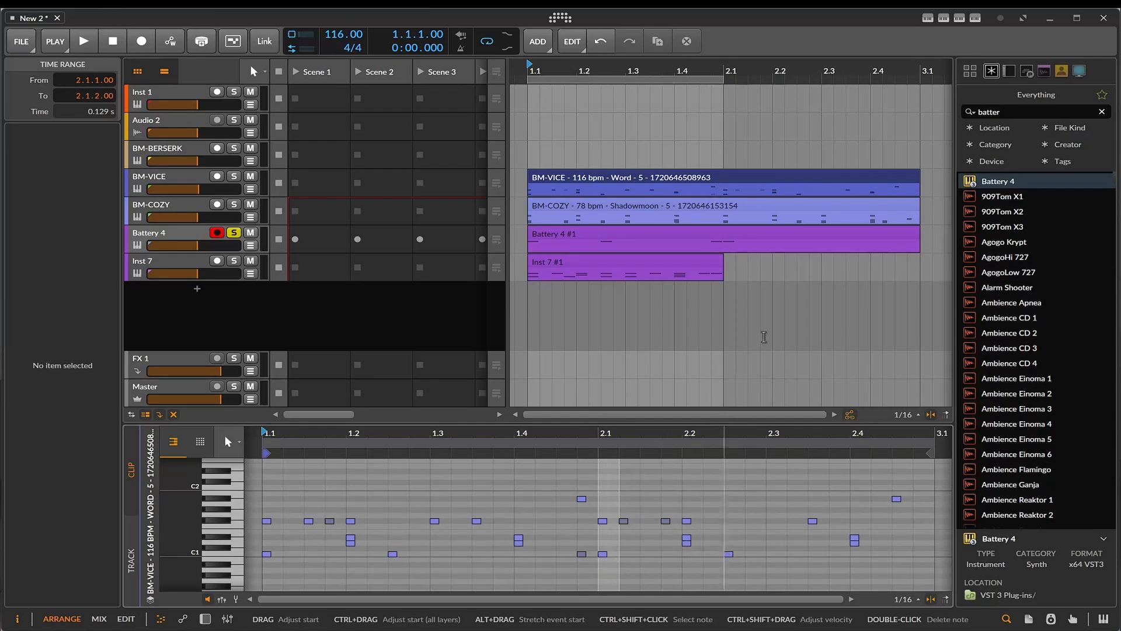
pyautogui.click(697, 232)
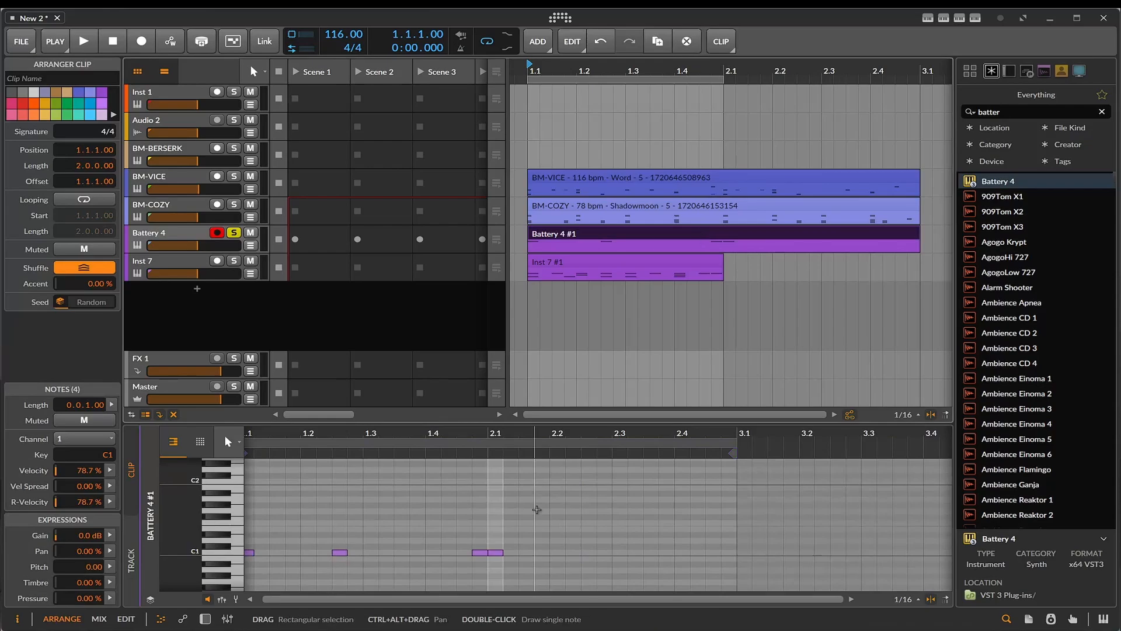
pyautogui.doubleClick(594, 555)
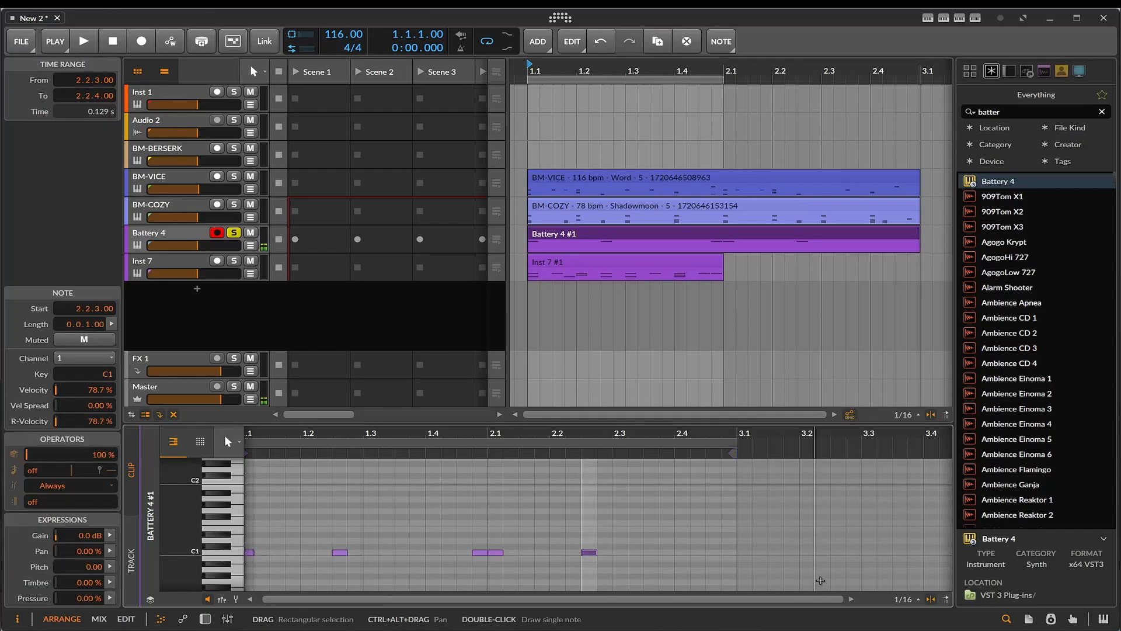
# Extend the arranger loop region to two bars from 1.1 and audition the whole Battery 4 kick pattern
pyautogui.press('space')
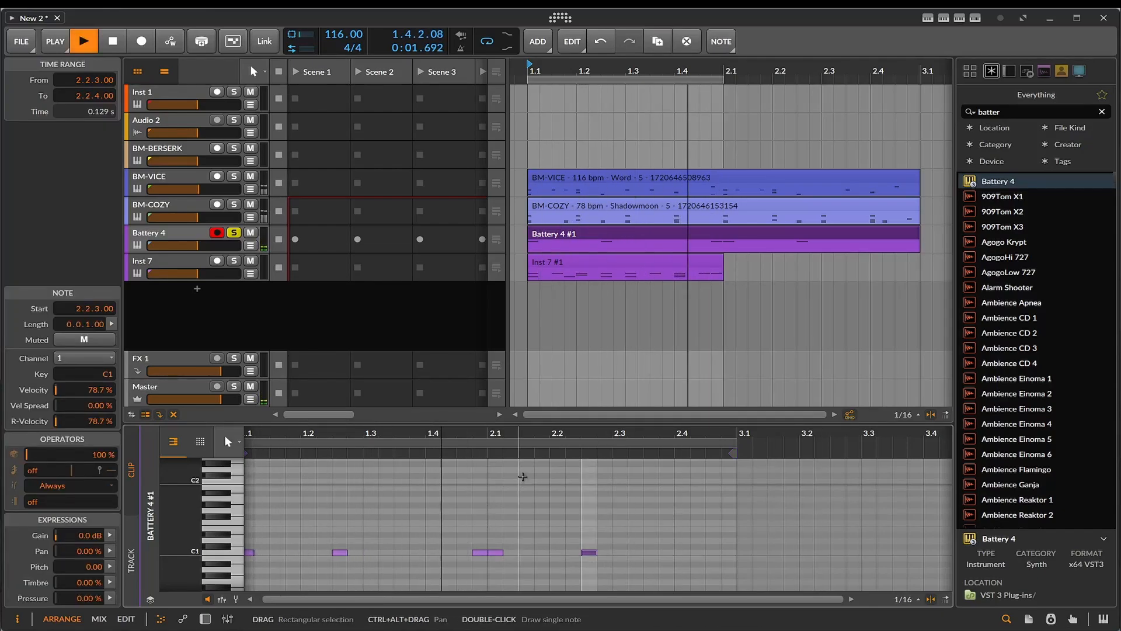
pyautogui.click(727, 74)
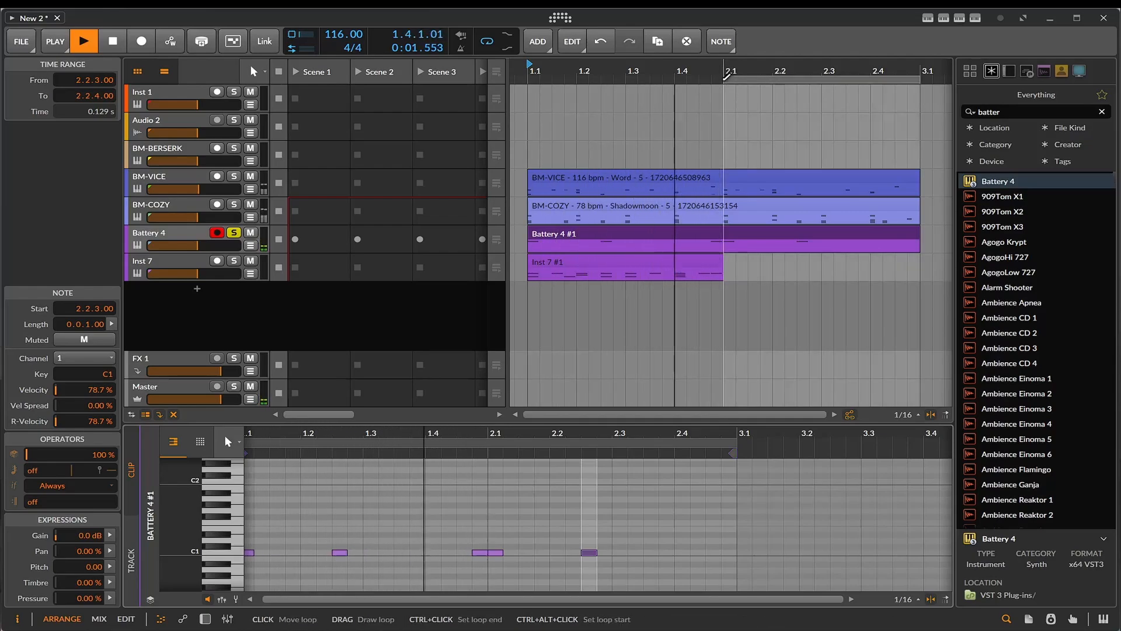
pyautogui.moveTo(724, 80); pyautogui.dragTo(526, 80)
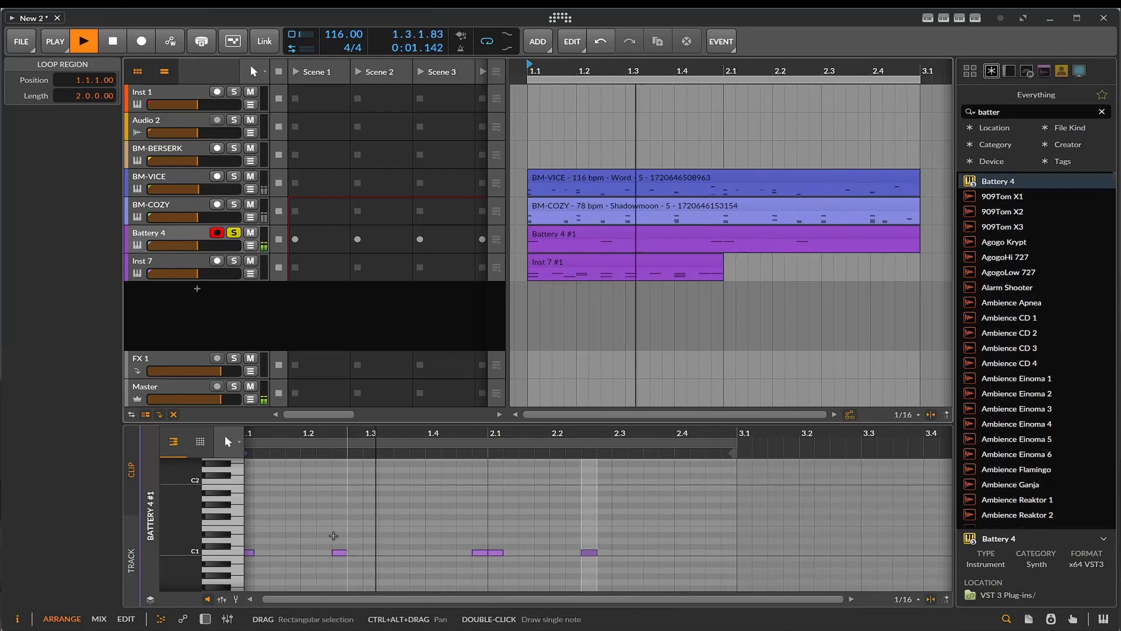
pyautogui.moveTo(385, 600); pyautogui.dragTo(380, 600)
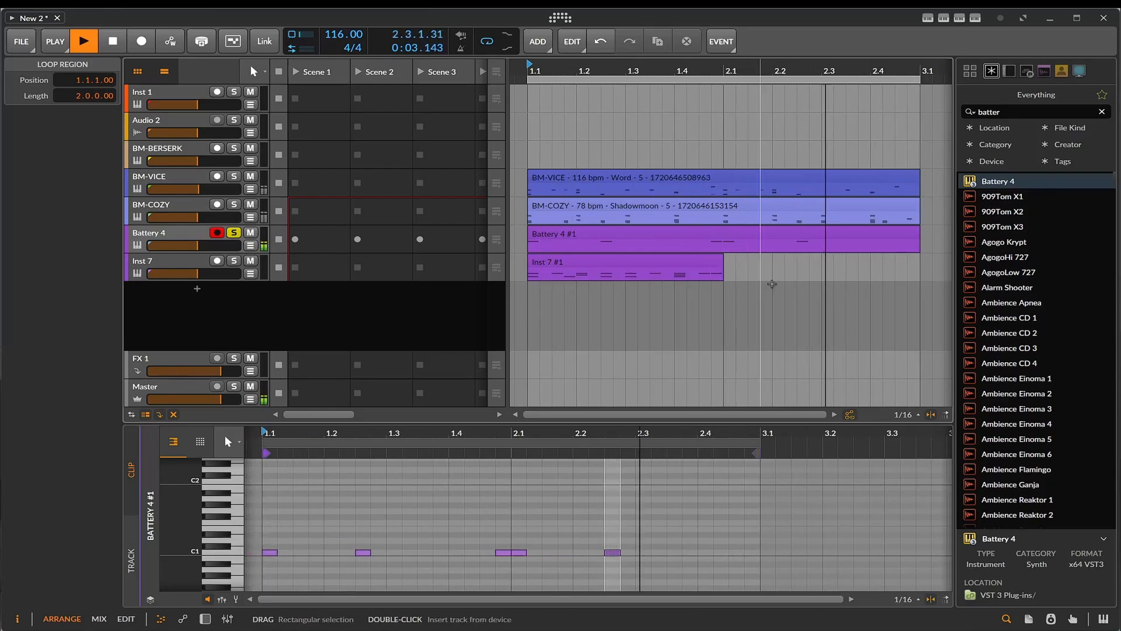
pyautogui.click(714, 235)
pyautogui.doubleClick(714, 235)
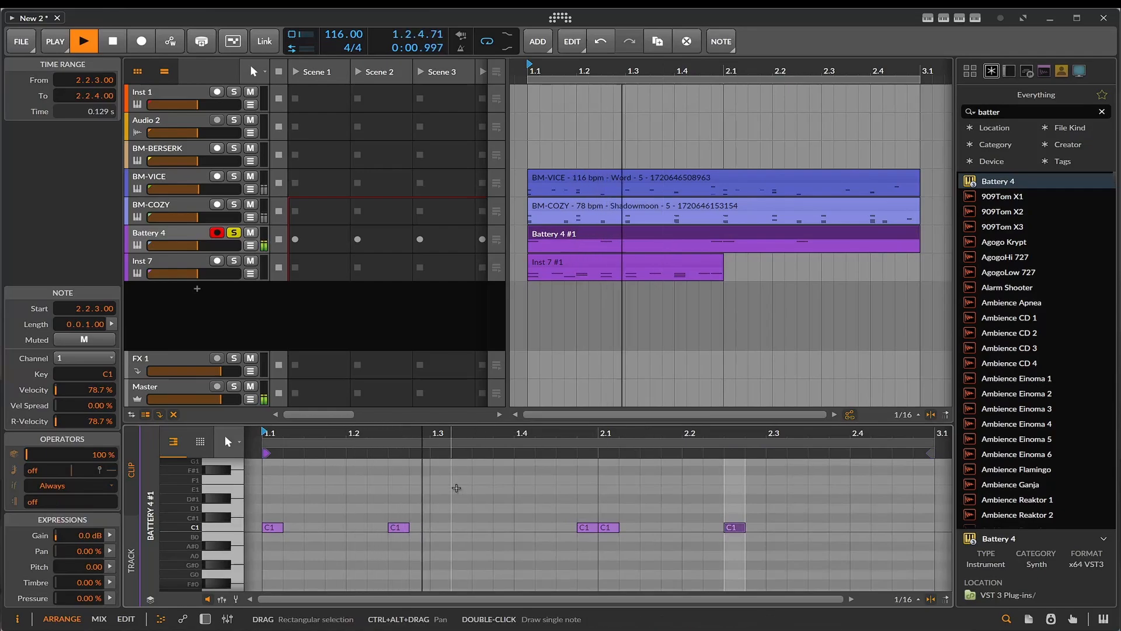
pyautogui.press('space')
# Check the BM-VICE snare placements, and add C#1 snares at 1.2.1, 1.4.1, 2.2.1 and 2.4.1 in the Battery 4 clip
pyautogui.click(613, 176)
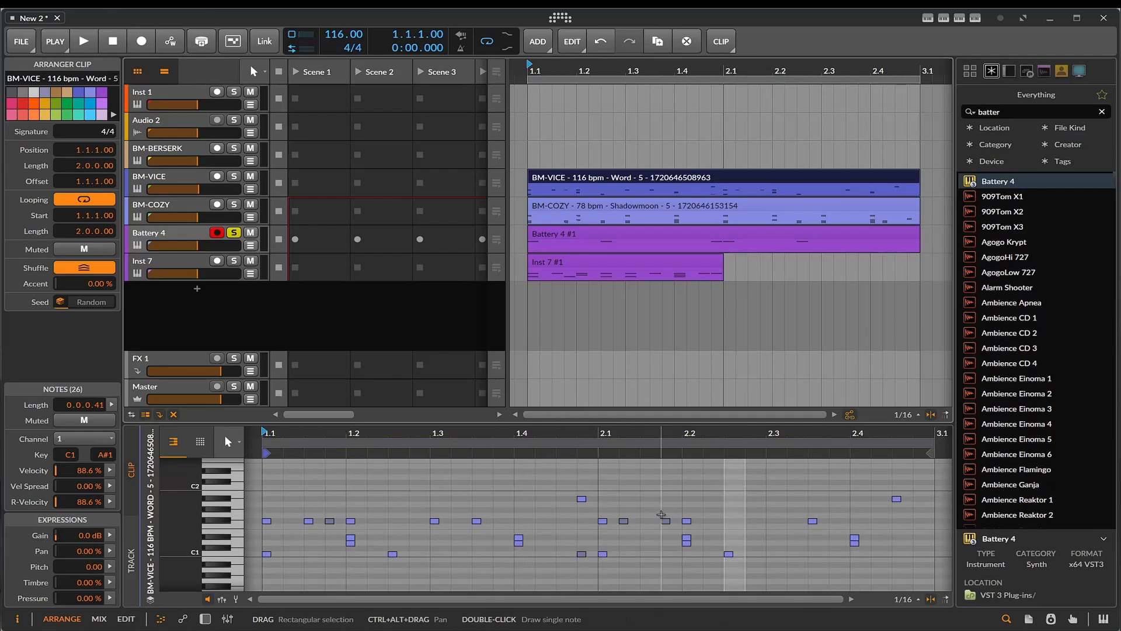
pyautogui.click(615, 233)
pyautogui.click(407, 521)
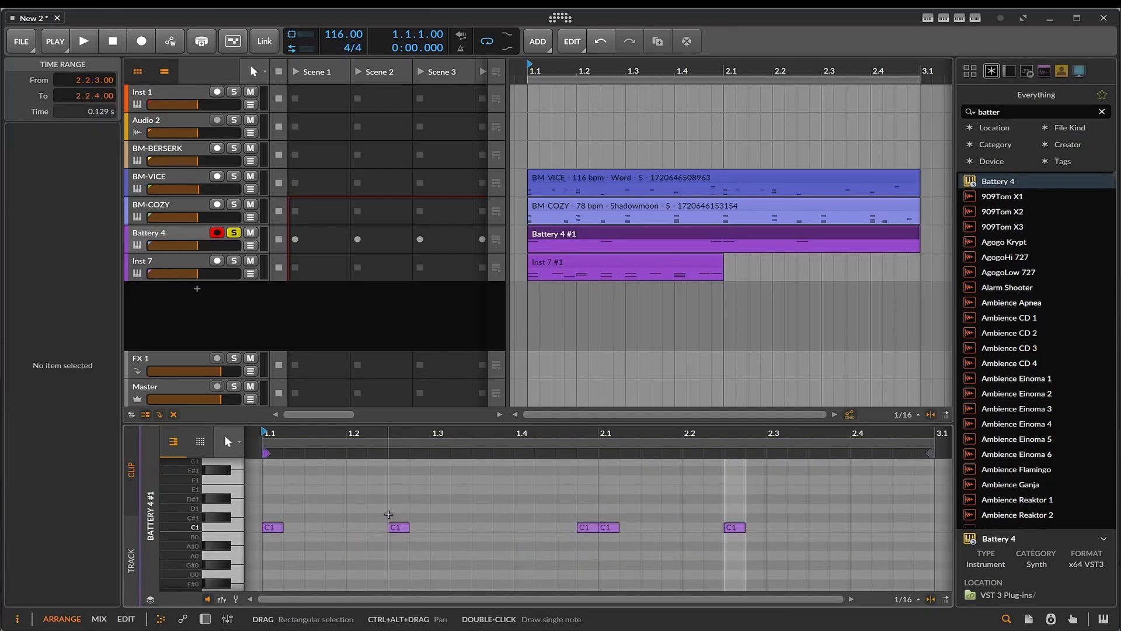
pyautogui.doubleClick(353, 517)
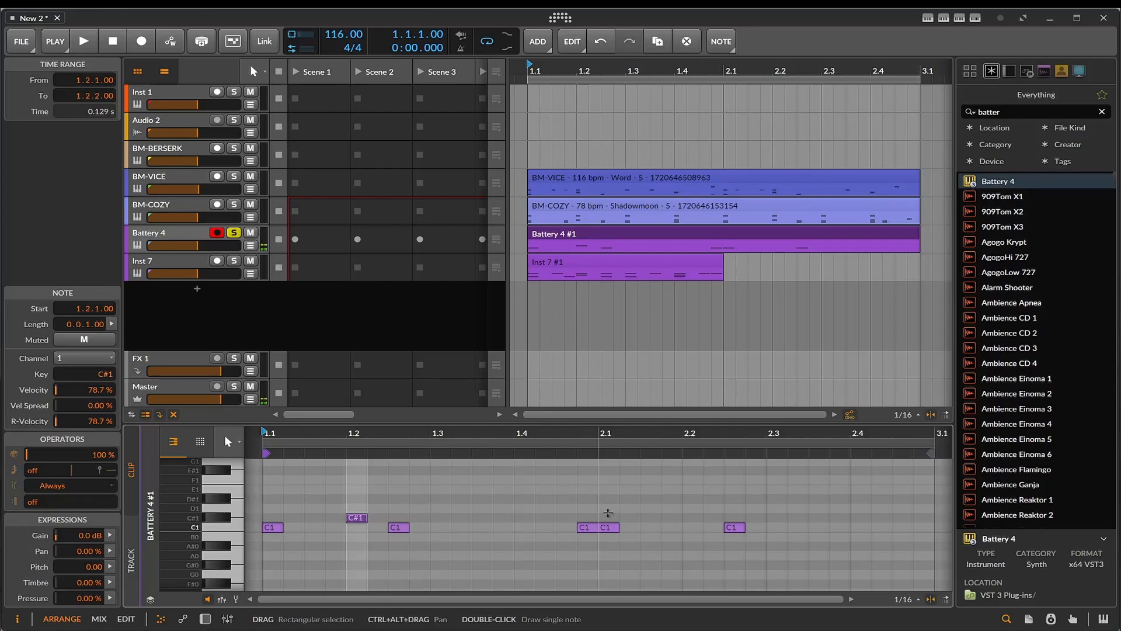
pyautogui.doubleClick(526, 517)
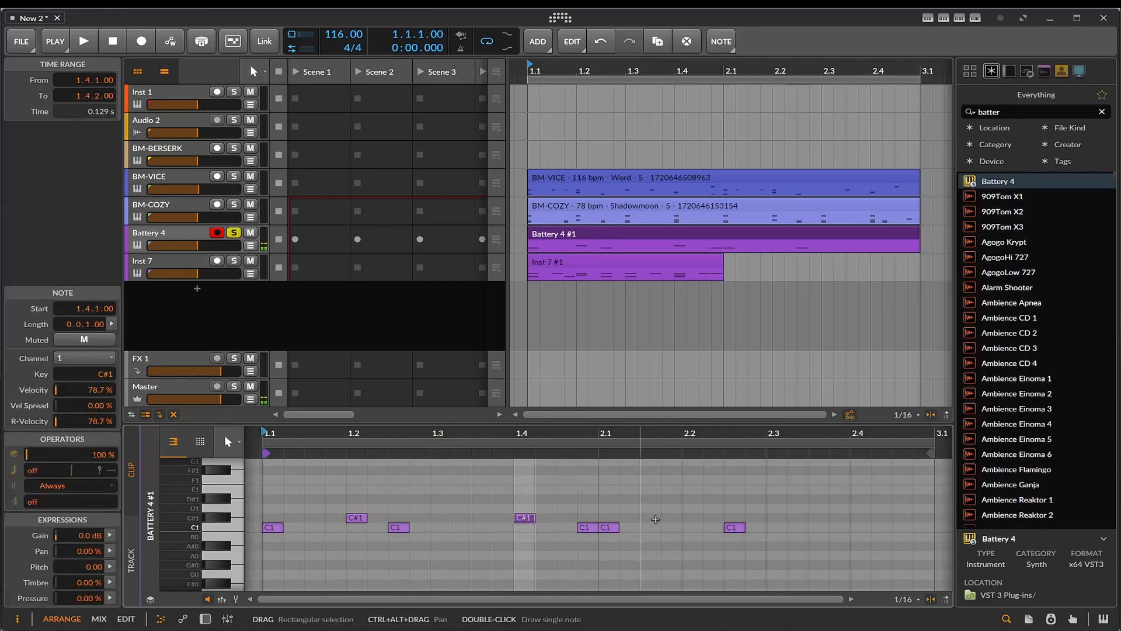
pyautogui.doubleClick(692, 518)
pyautogui.click(692, 519)
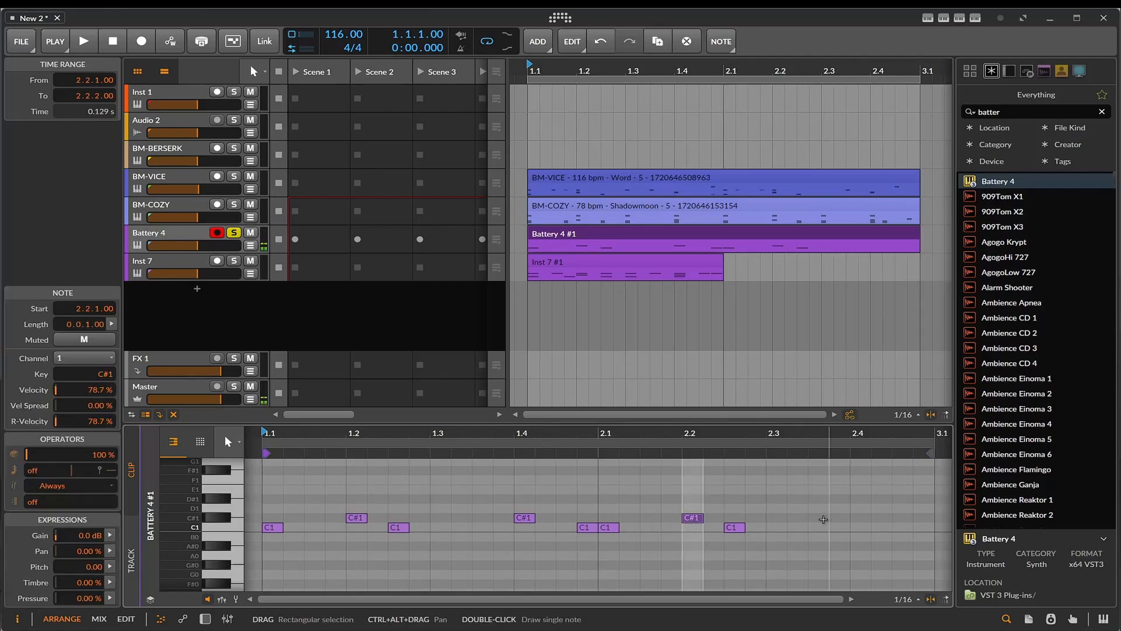
pyautogui.doubleClick(860, 518)
pyautogui.press('space')
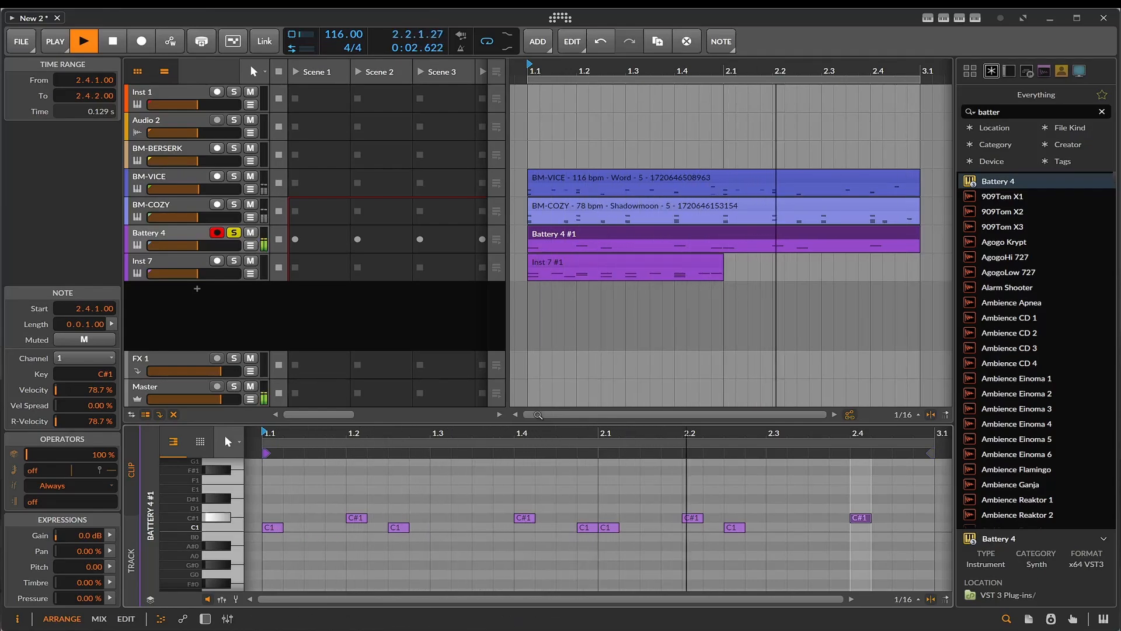
pyautogui.press('space')
# Add D1 hi-hats in the Battery 4 clip on every eighth note from 1.1.1 to 1.3.1
pyautogui.click(271, 508)
pyautogui.doubleClick(271, 508)
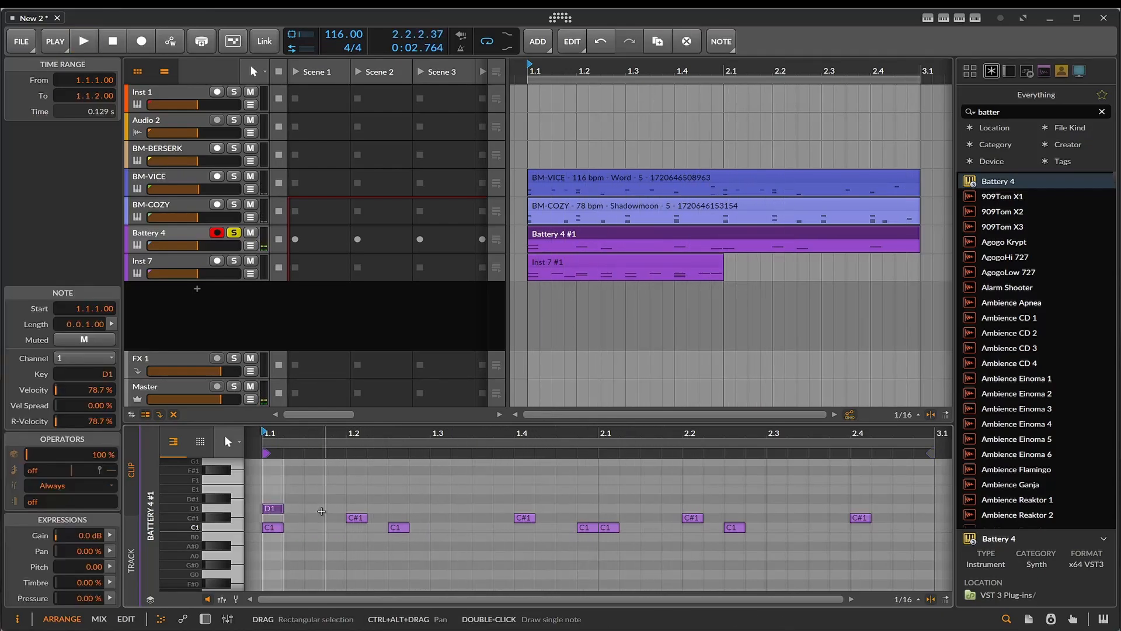
pyautogui.doubleClick(315, 508)
pyautogui.doubleClick(356, 508)
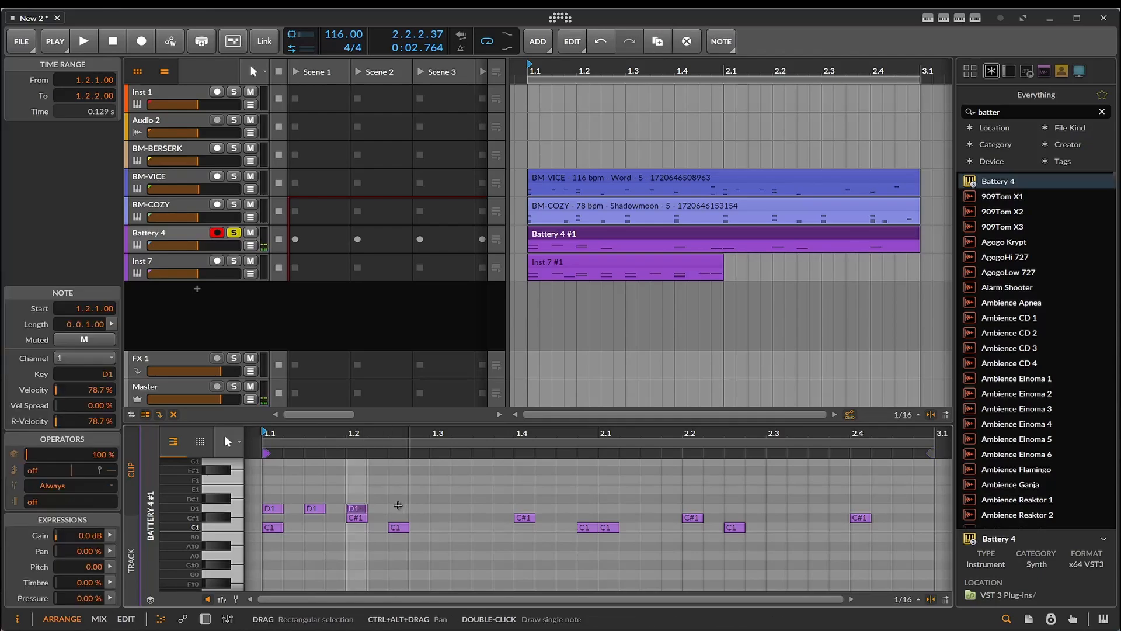
pyautogui.doubleClick(399, 508)
pyautogui.doubleClick(437, 508)
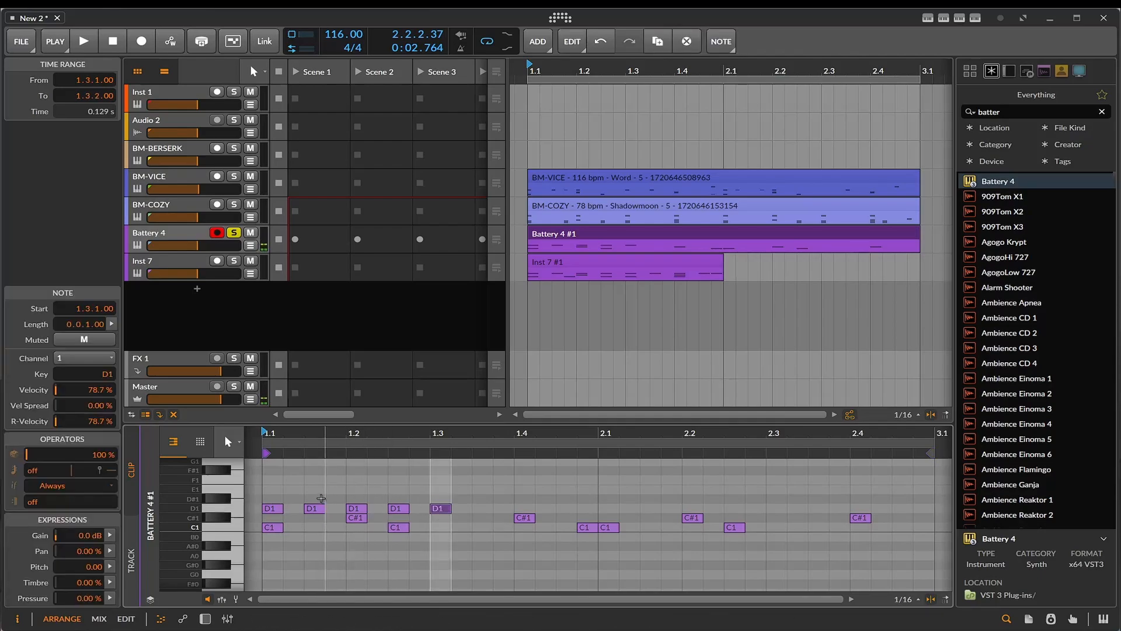
# Copy the five D1 hi-hats to 1.3.3 and 2.2.1, and add one at 2.4.3 to complete the two-bar eighth-note row
pyautogui.moveTo(263, 500); pyautogui.dragTo(459, 508)
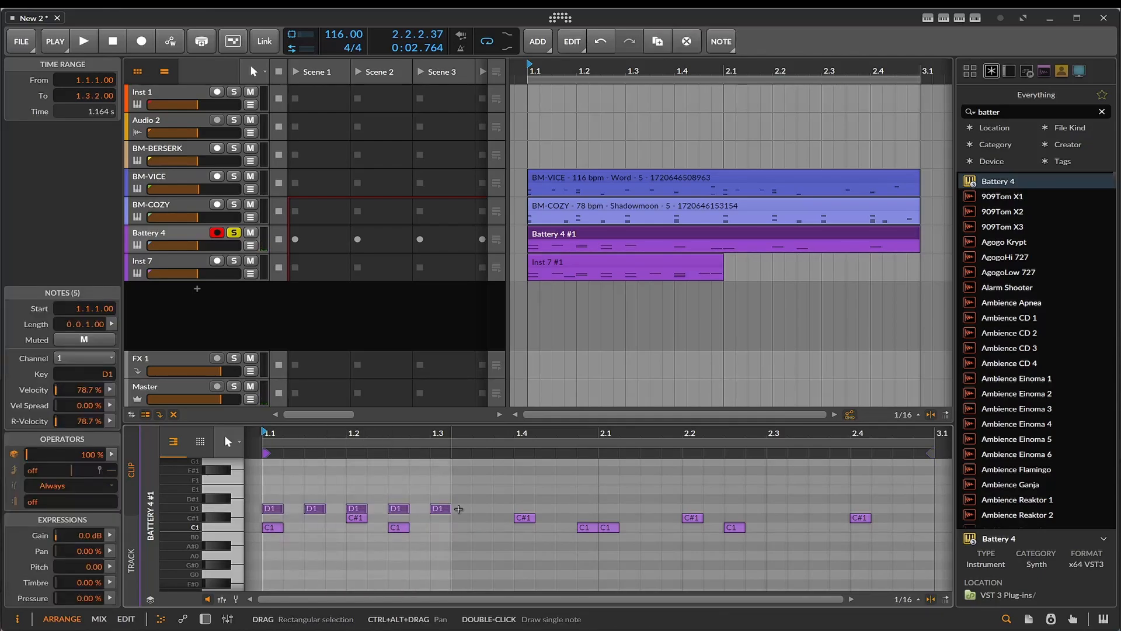
pyautogui.click(491, 510)
pyautogui.hotkey('ctrl', 'v')
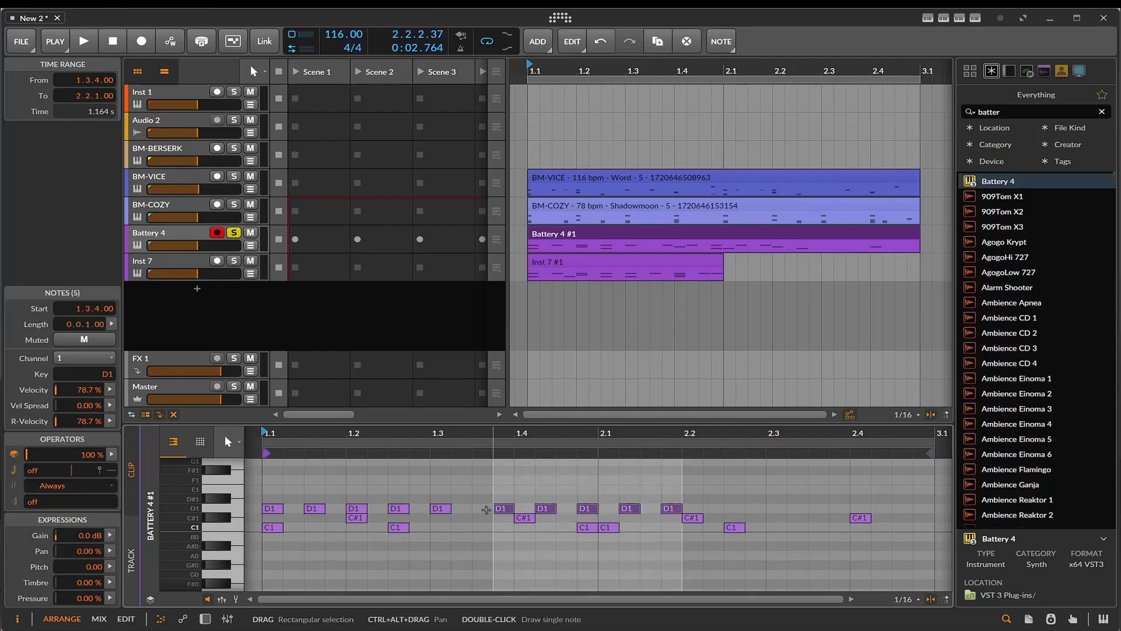
pyautogui.moveTo(503, 511); pyautogui.dragTo(483, 511)
pyautogui.click(700, 508)
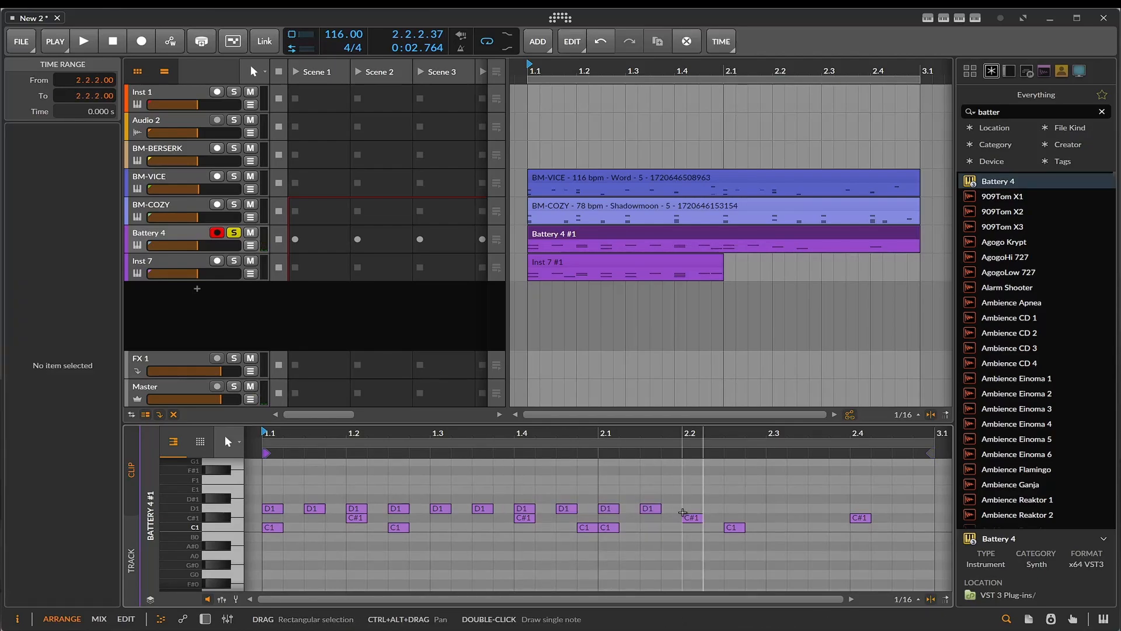
pyautogui.hotkey('ctrl', 'v')
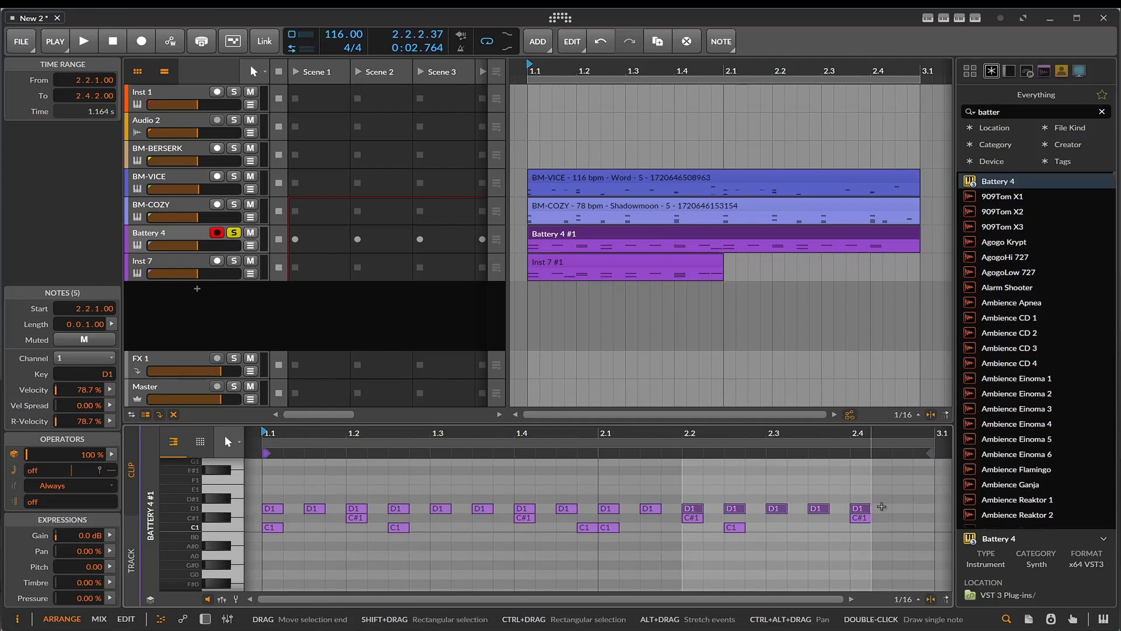
pyautogui.click(902, 507)
pyautogui.doubleClick(902, 507)
pyautogui.press('space')
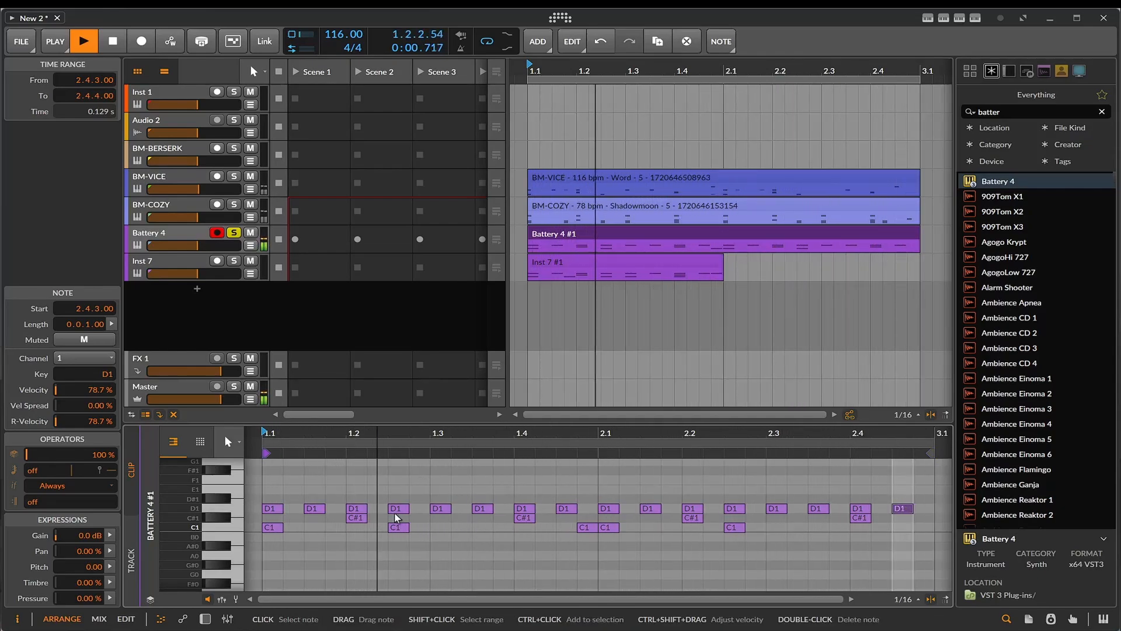
# Delete the D1 hi-hats at 1.2.3 and 2.2.3, and put the one at 2.2.3 back
pyautogui.moveTo(401, 513); pyautogui.dragTo(739, 514)
pyautogui.doubleClick(739, 515)
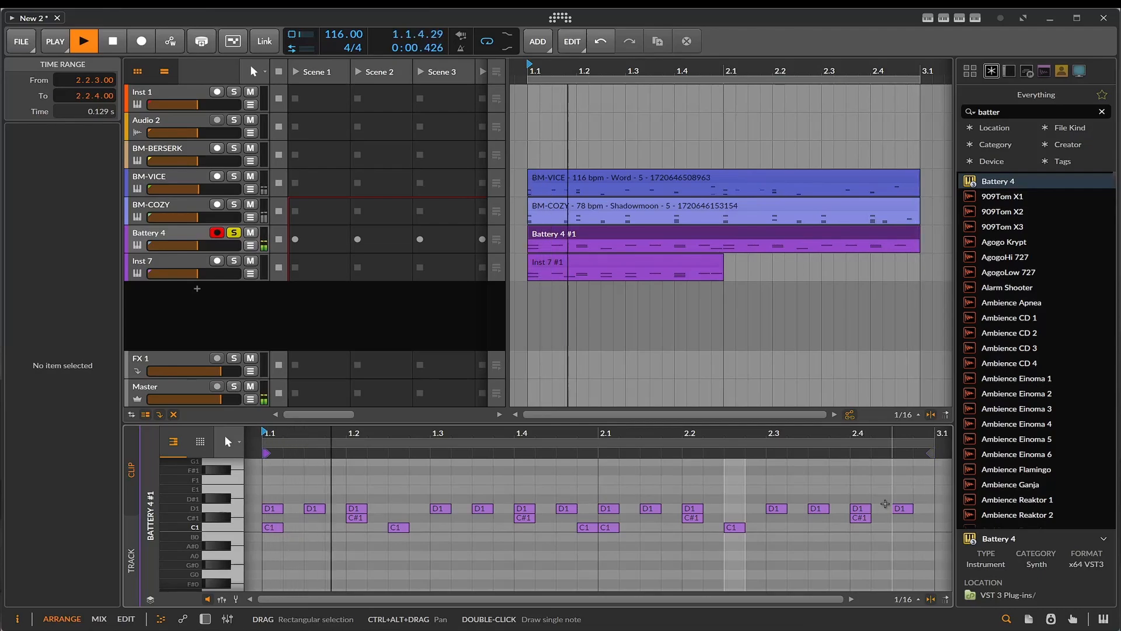
pyautogui.doubleClick(732, 509)
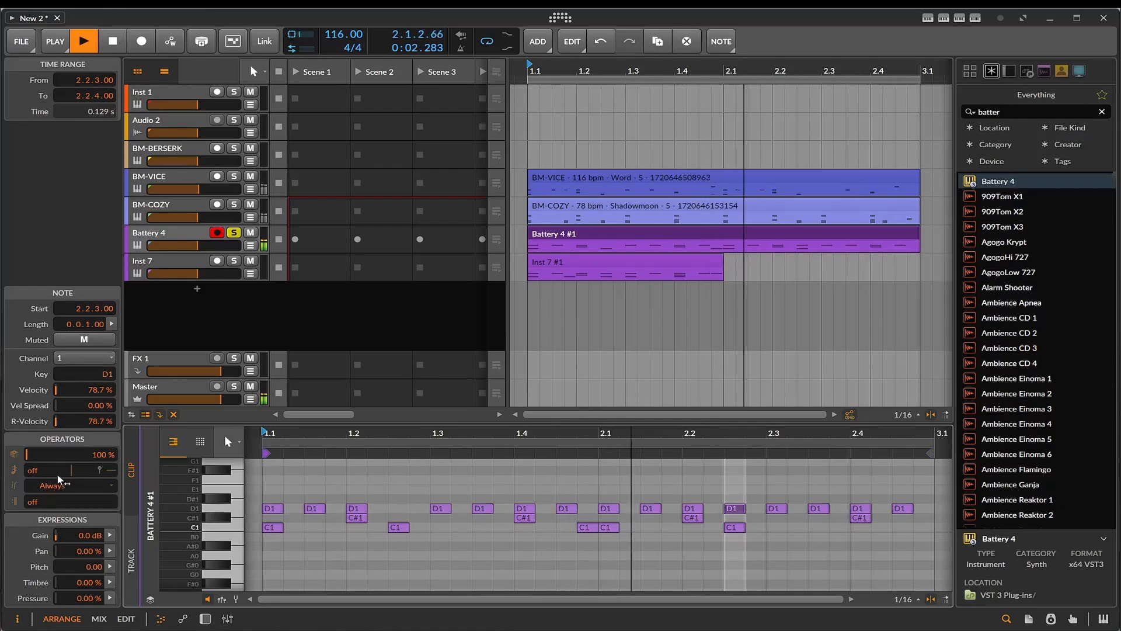
# Set the repeats of the D1 hi-hat at 2.2.3 to 4 and audition the hi-hat roll
pyautogui.moveTo(57, 473)
pyautogui.mouseDown()
pyautogui.moveTo(75, 468)
pyautogui.moveTo(52, 462)
pyautogui.moveTo(50, 474)
pyautogui.mouseUp()
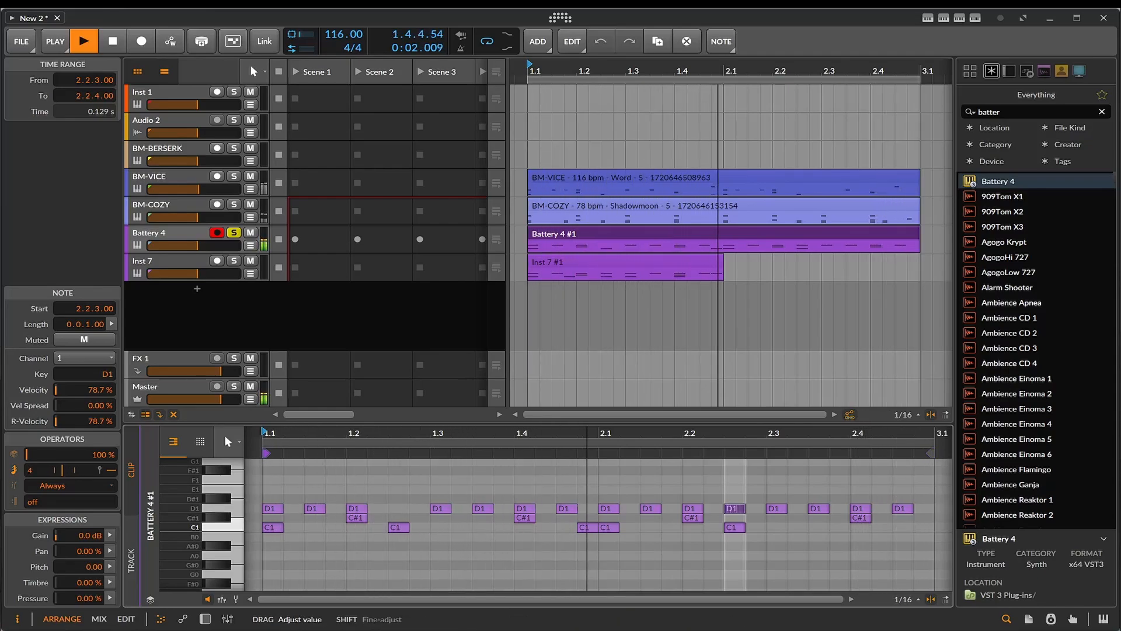
pyautogui.moveTo(50, 471); pyautogui.dragTo(50, 473)
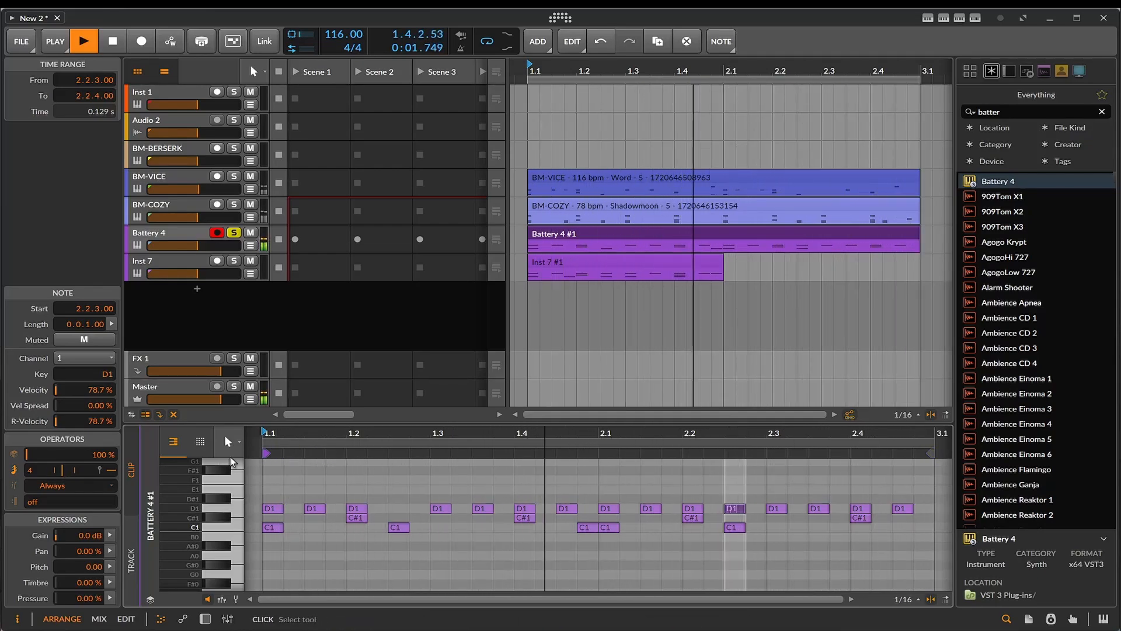
pyautogui.click(113, 41)
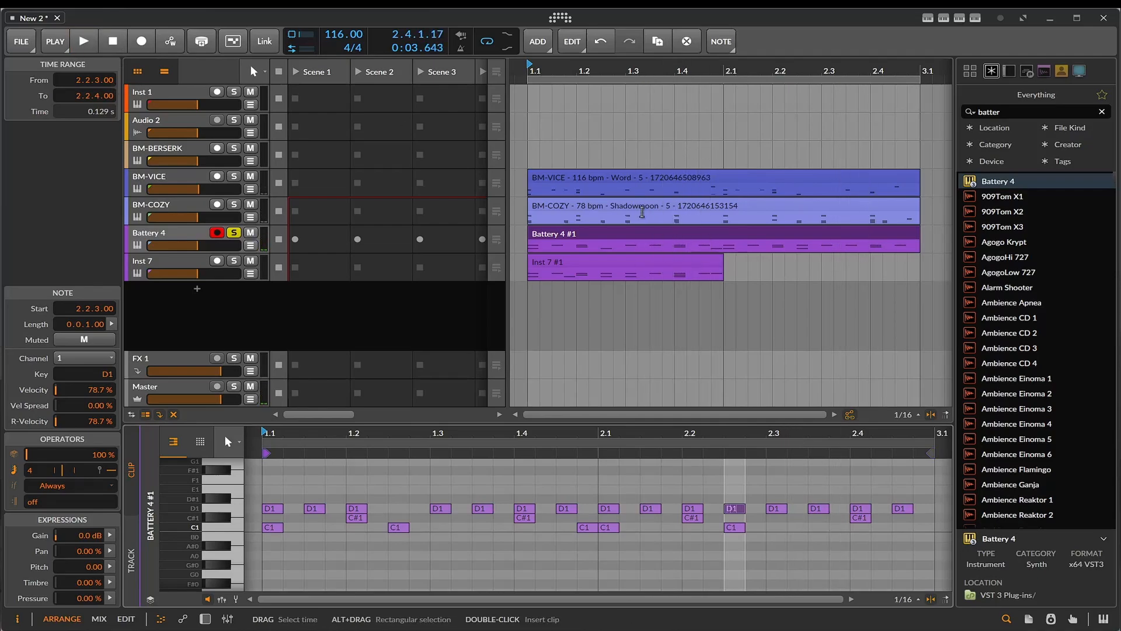
# Move the Battery 4 clip from its track to a new instrument track below Inst 7
pyautogui.click(639, 236)
pyautogui.moveTo(639, 235); pyautogui.dragTo(634, 298)
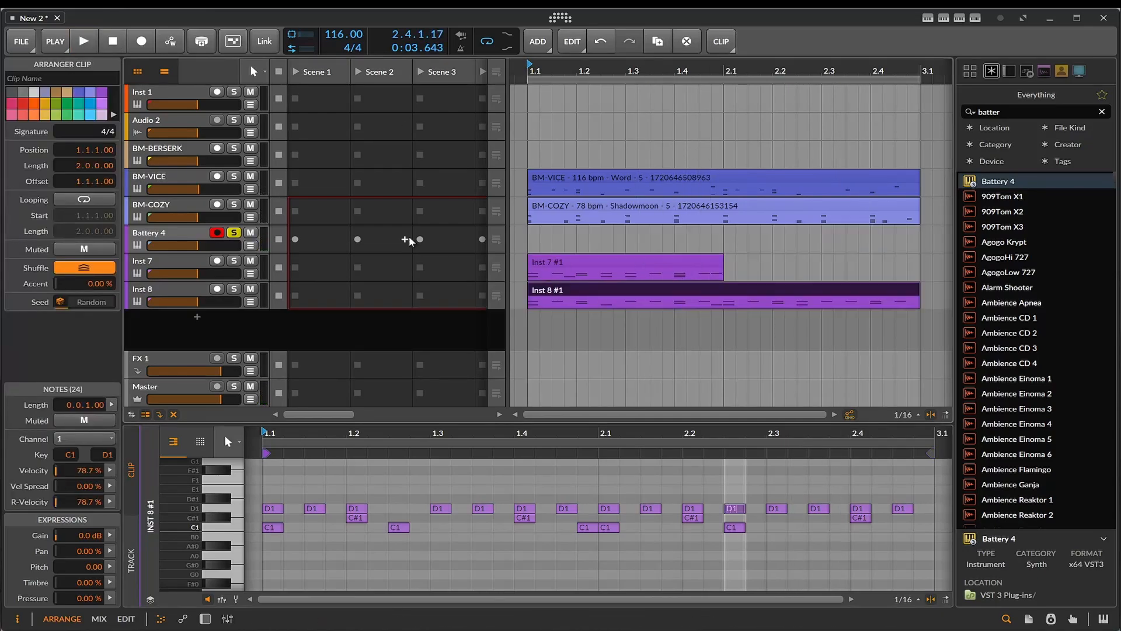
# Open the BM-BERSERK plug-in and audition its 150 bpm - Kick & Shorty verse patterns with the Battery 4 solo turned off
pyautogui.click(156, 148)
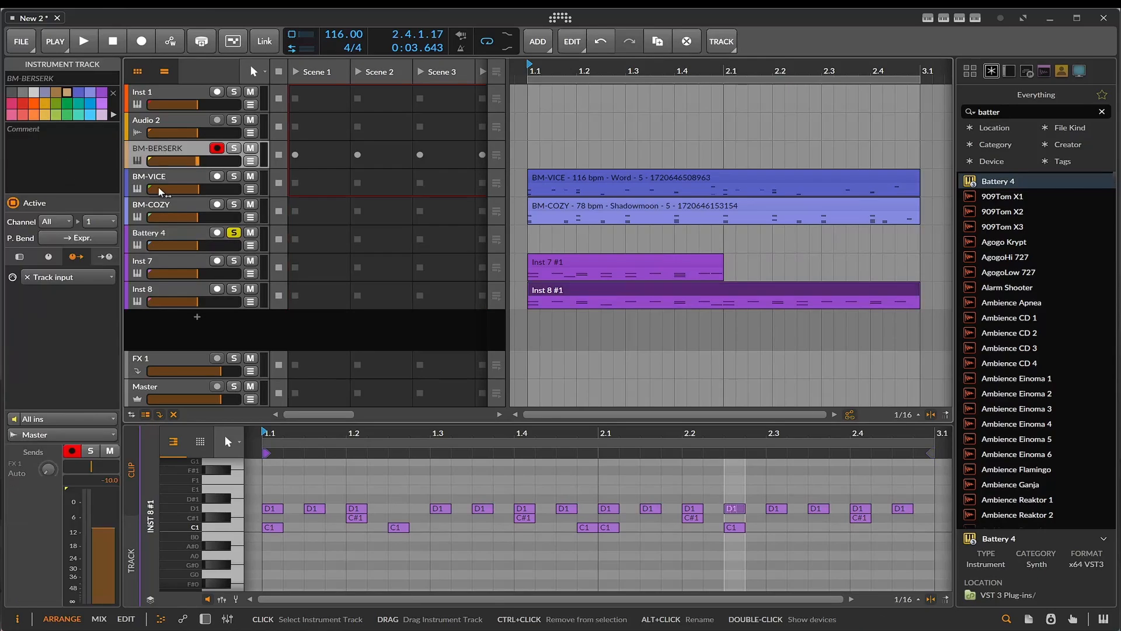
pyautogui.click(205, 619)
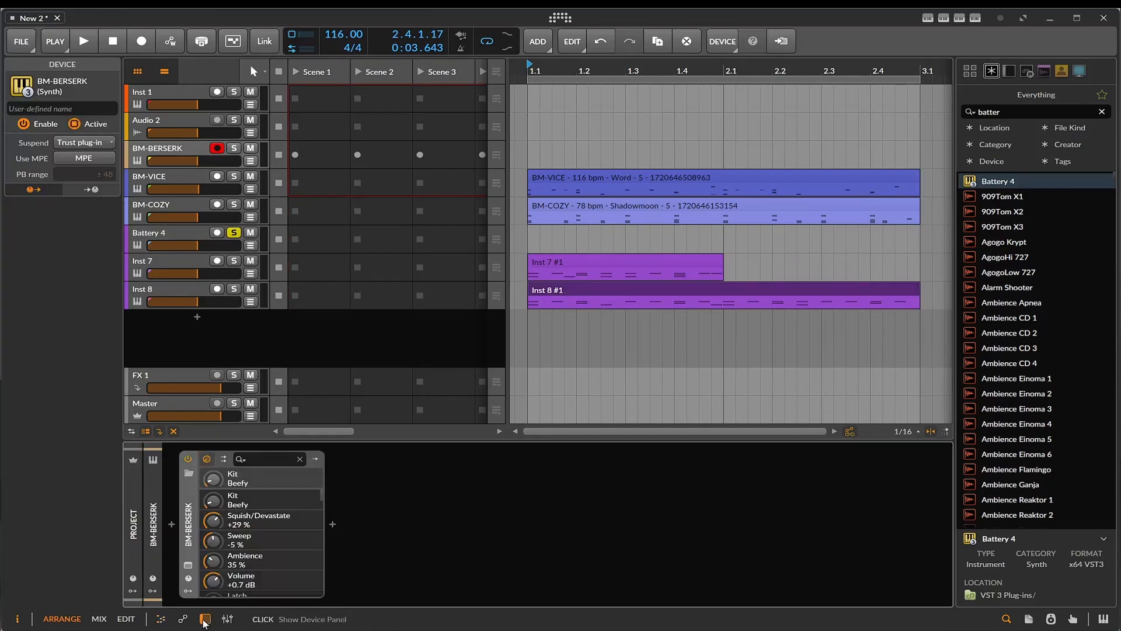
pyautogui.click(188, 565)
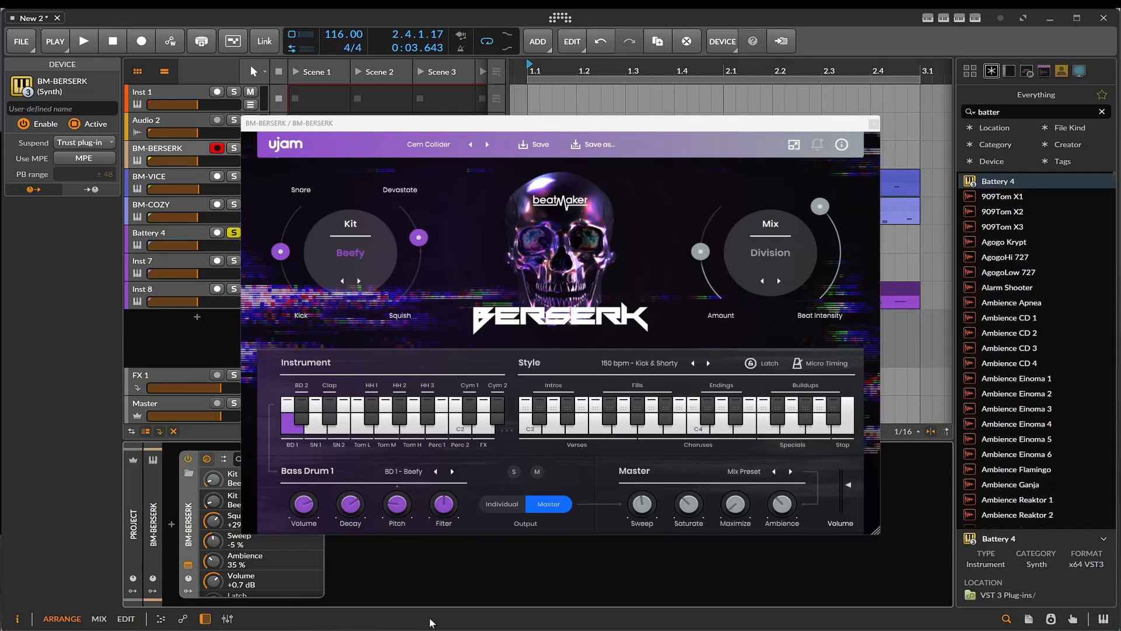
pyautogui.click(576, 429)
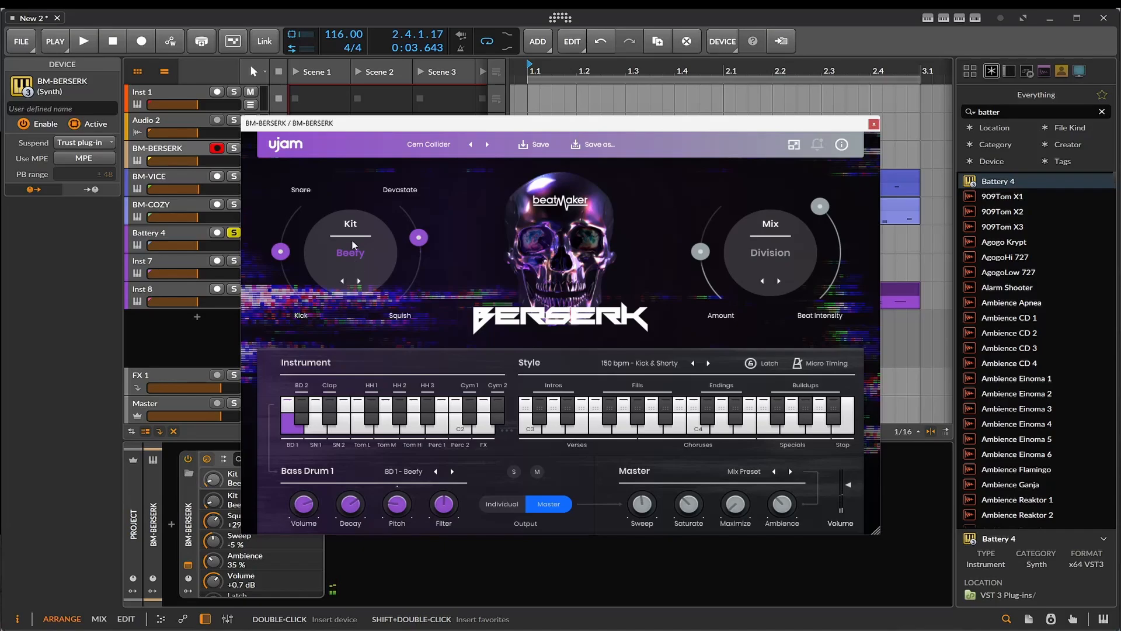
pyautogui.click(575, 435)
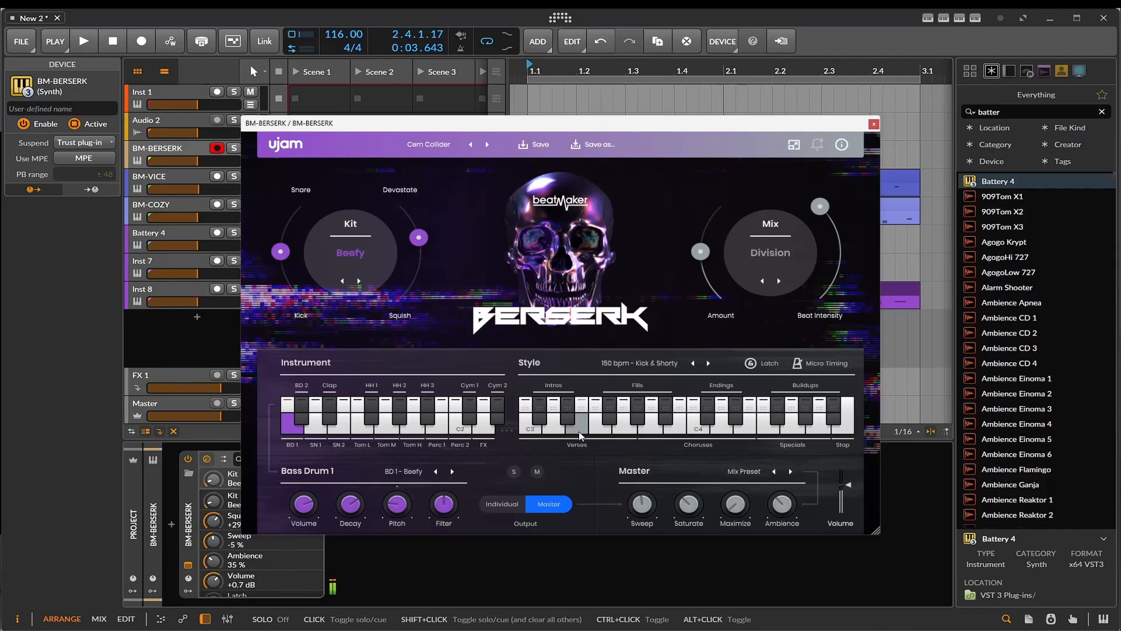
pyautogui.click(597, 434)
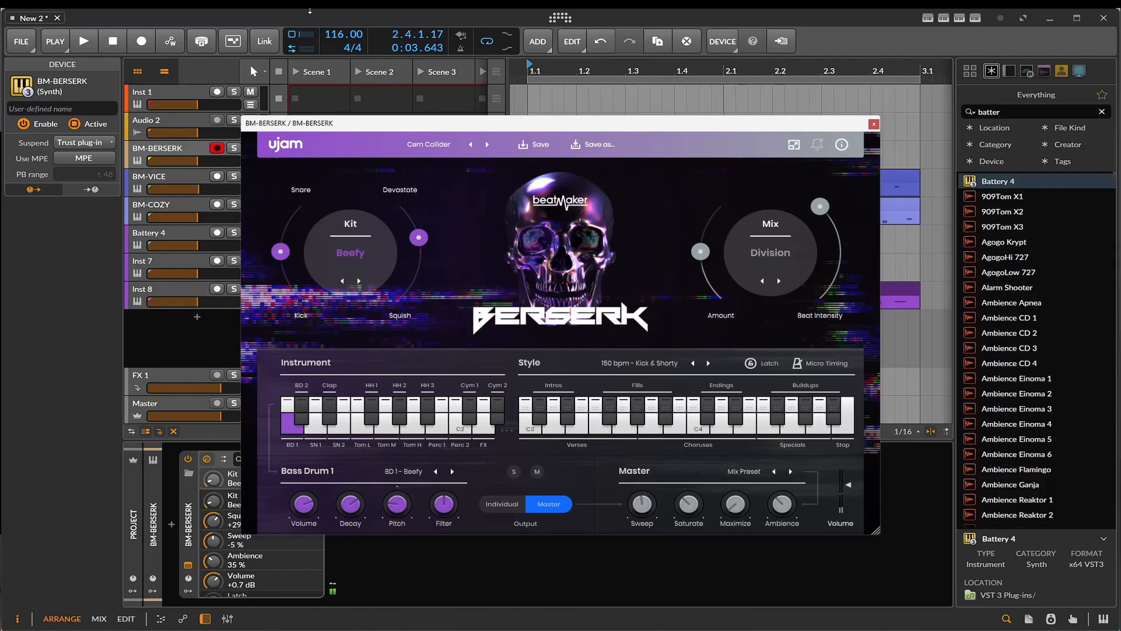
# Set the project tempo to 150 BPM and audition another BM-BERSERK verse pattern
pyautogui.moveTo(335, 34); pyautogui.dragTo(335, 23)
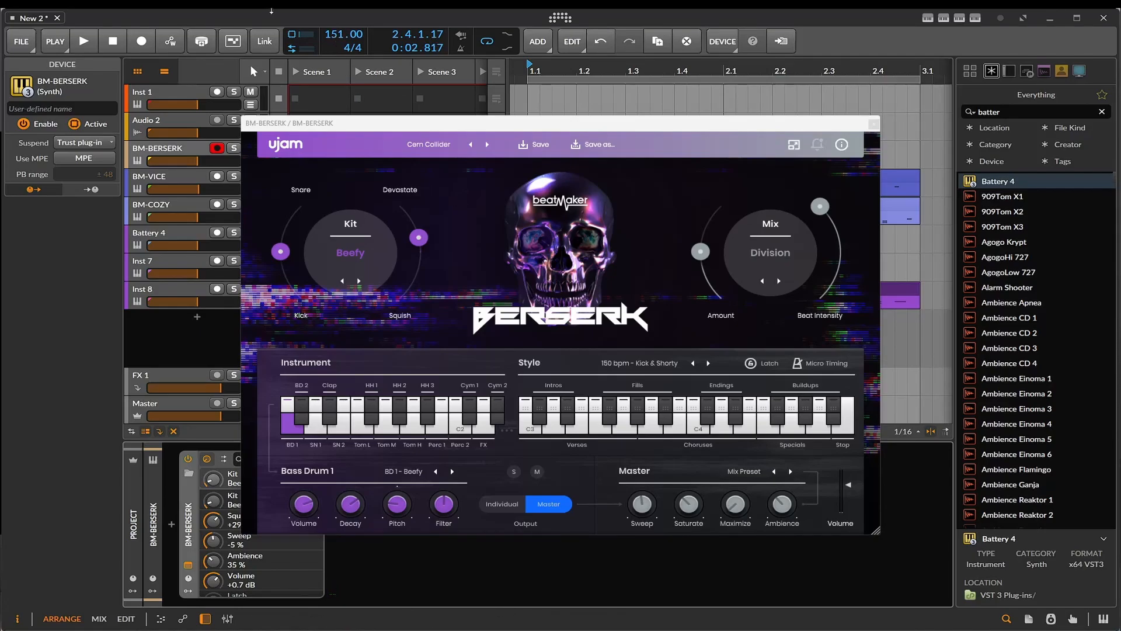
pyautogui.moveTo(344, 34); pyautogui.dragTo(343, 36)
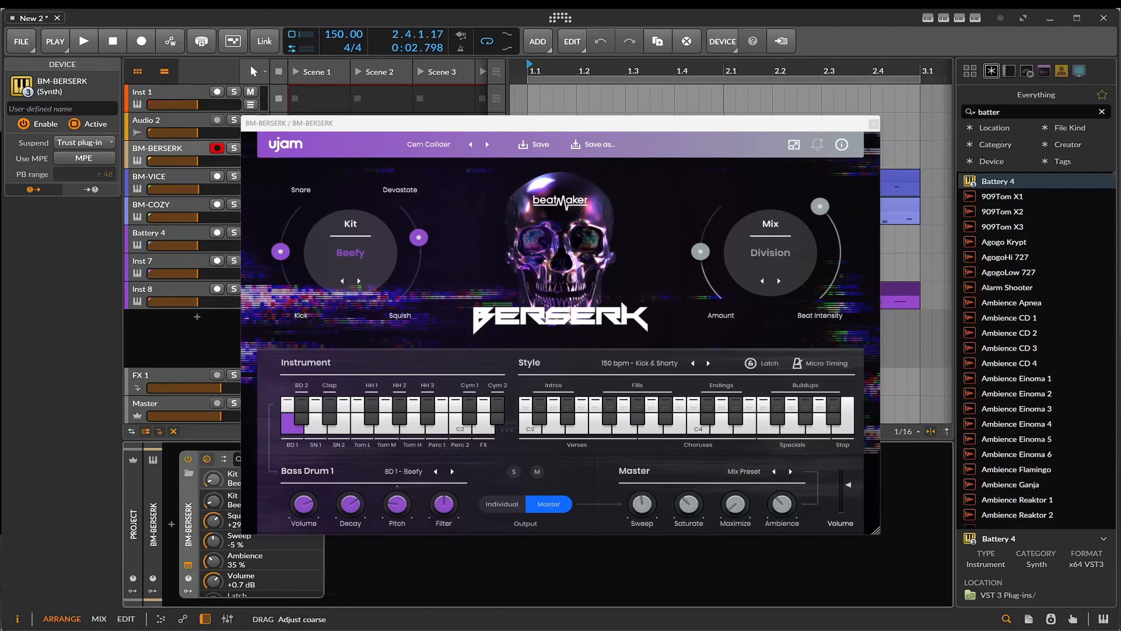
pyautogui.click(622, 438)
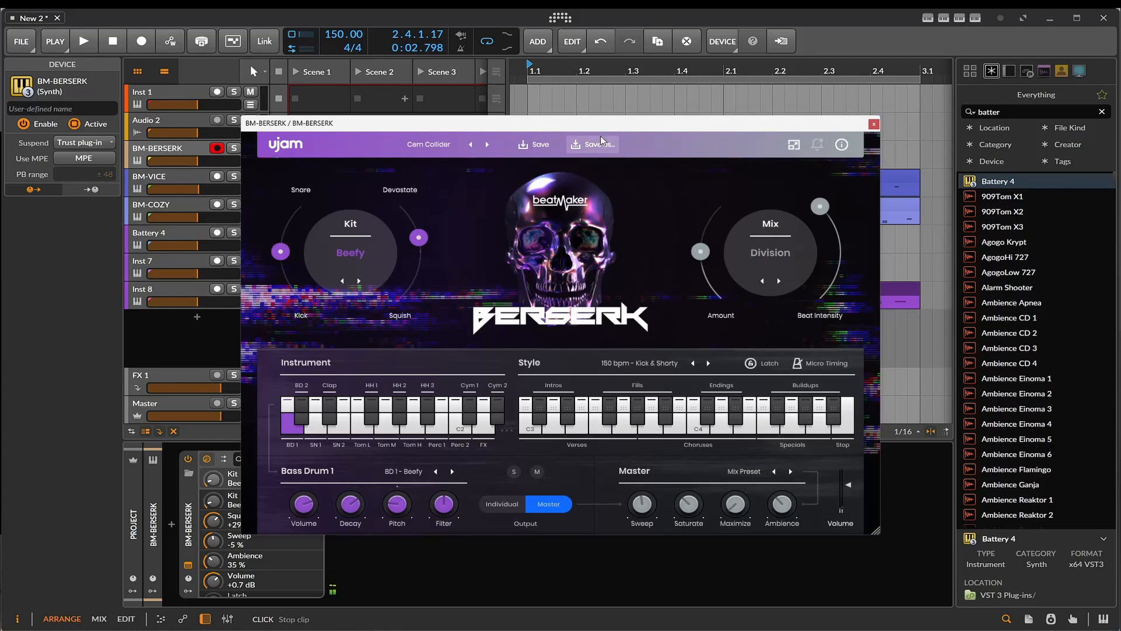
# Load the Chopped Punishment preset in BM-BERSERK and switch its style to 90 bpm - Pressure Cooker
pyautogui.click(487, 145)
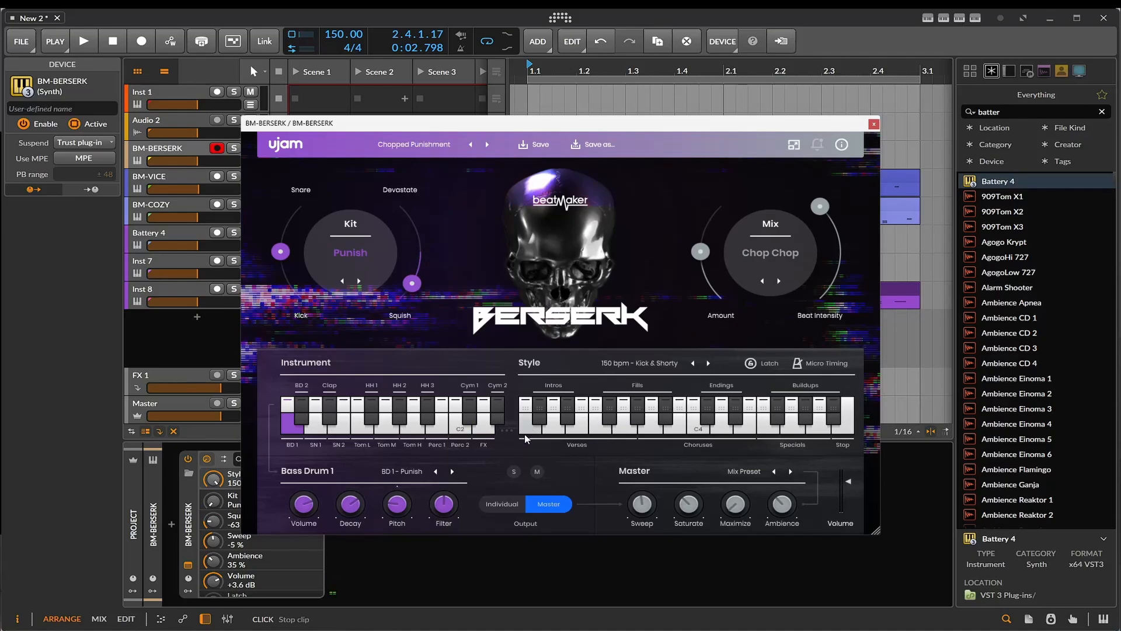
pyautogui.click(570, 420)
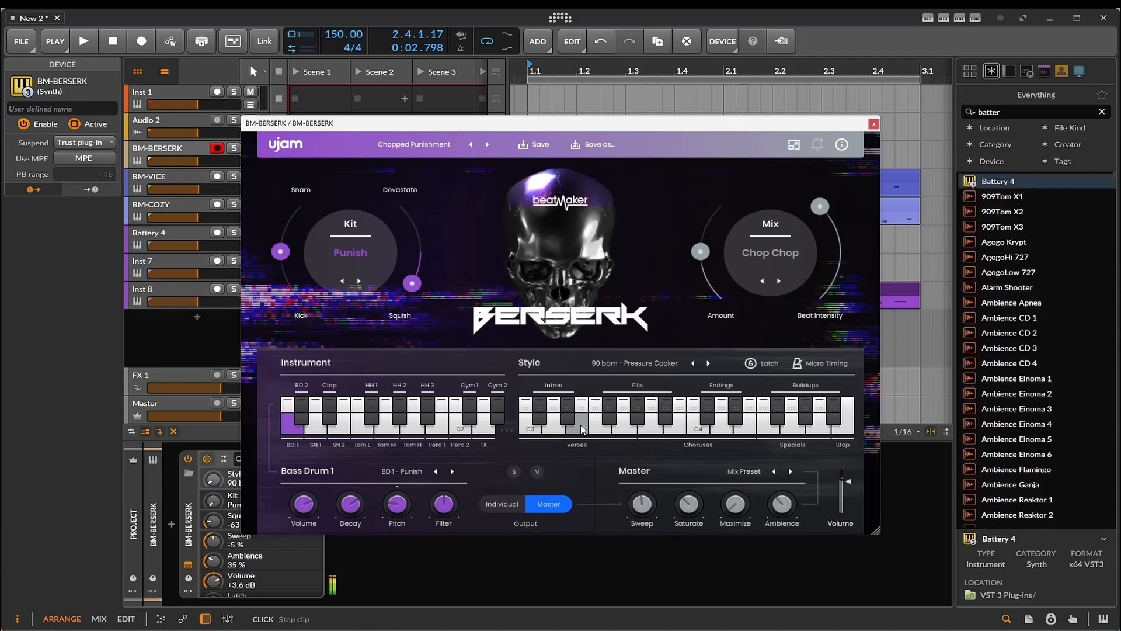
# Set the project tempo to 90 BPM and audition several Pressure Cooker verse patterns in BM-BERSERK
pyautogui.moveTo(344, 34); pyautogui.dragTo(344, 40)
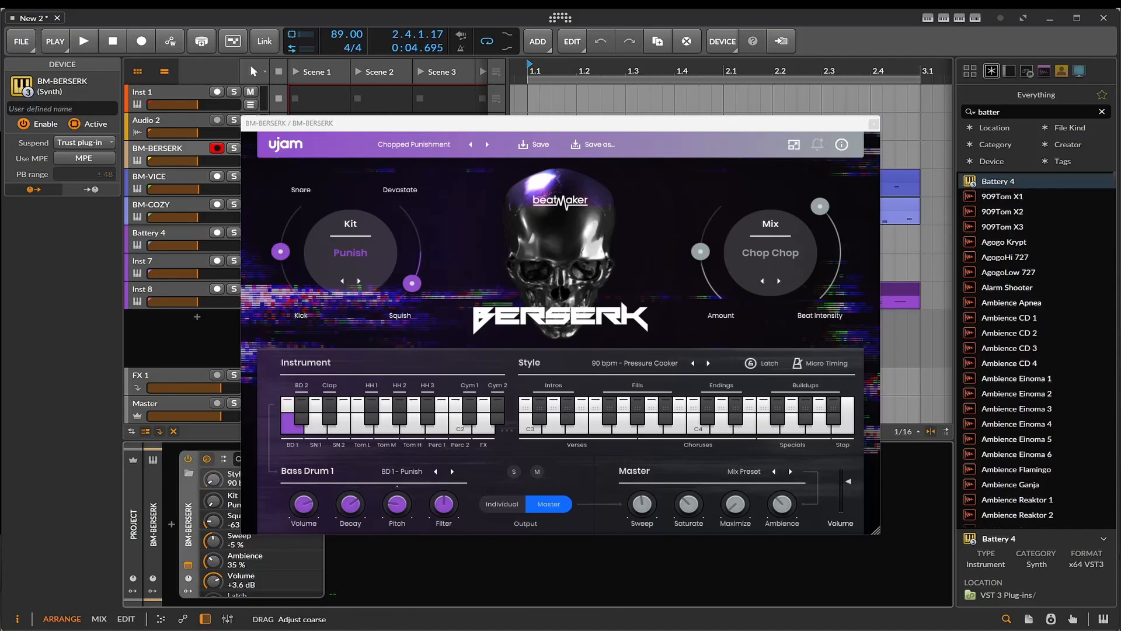
pyautogui.click(598, 431)
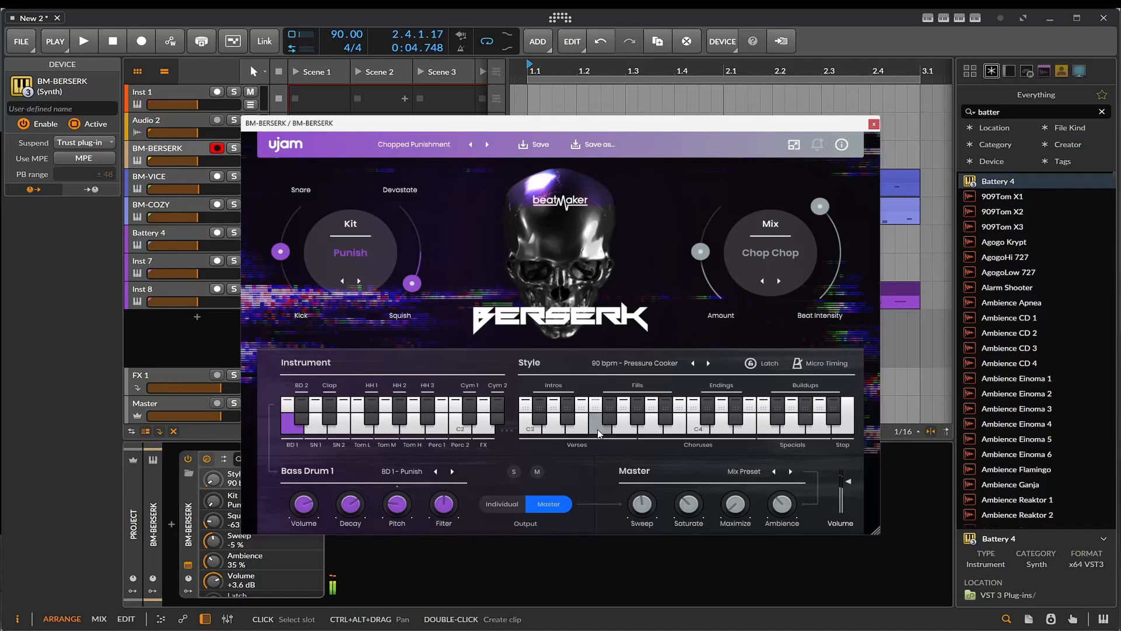
pyautogui.click(629, 432)
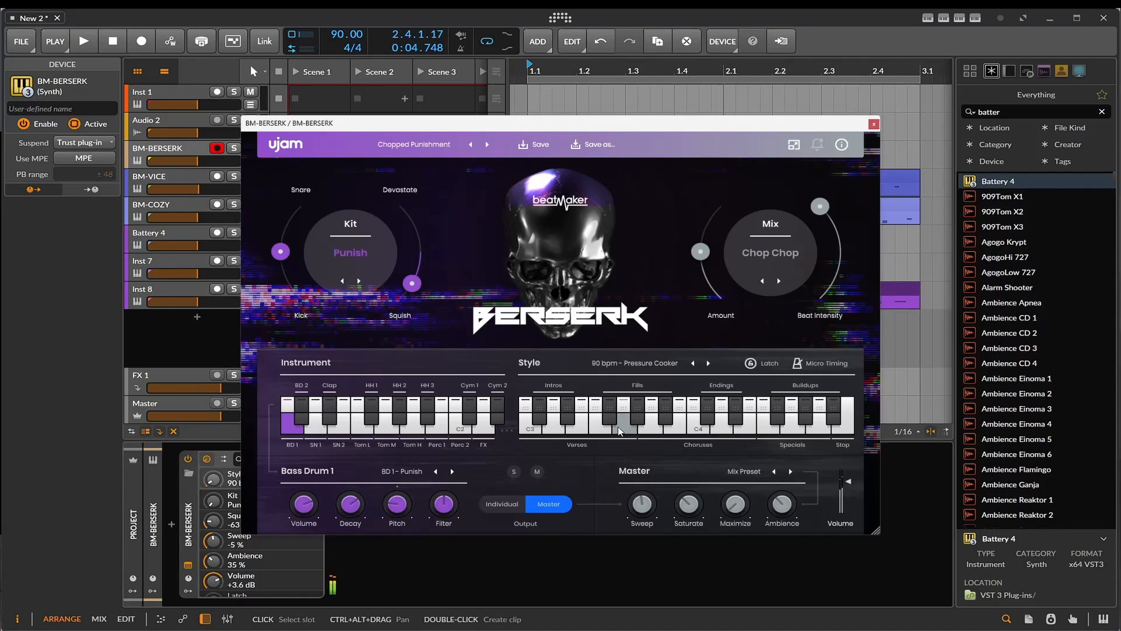
pyautogui.click(577, 434)
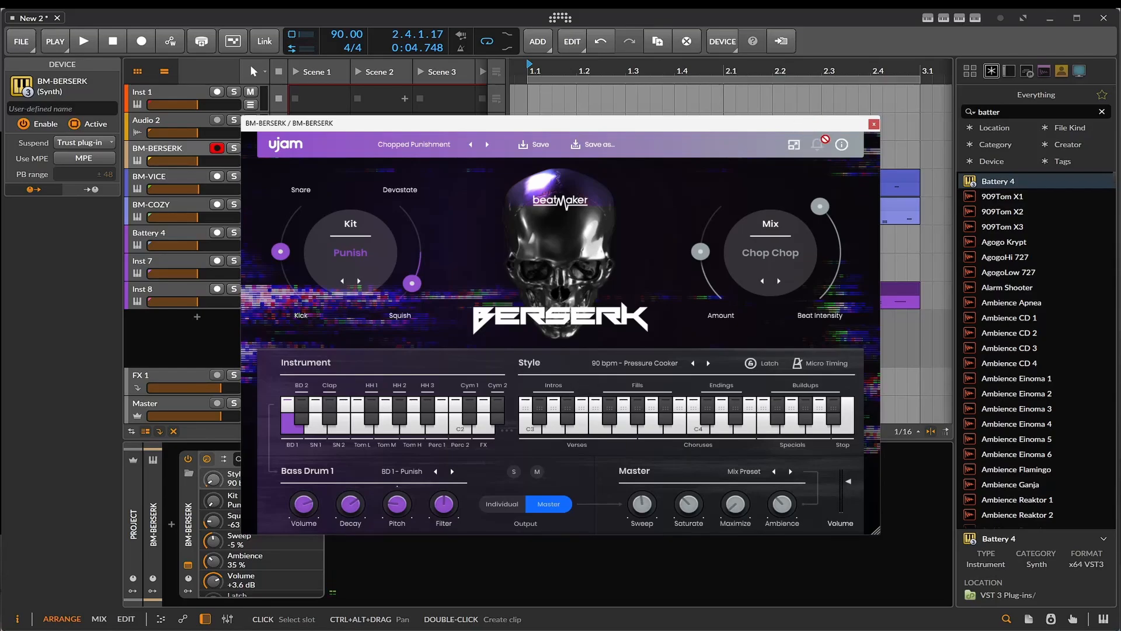
# Place the 90 bpm - Pressure Cooker verse pattern at the start of the BM-BERSERK track and open its clip for note editing
pyautogui.click(873, 125)
pyautogui.moveTo(914, 145); pyautogui.dragTo(547, 154)
pyautogui.doubleClick(547, 153)
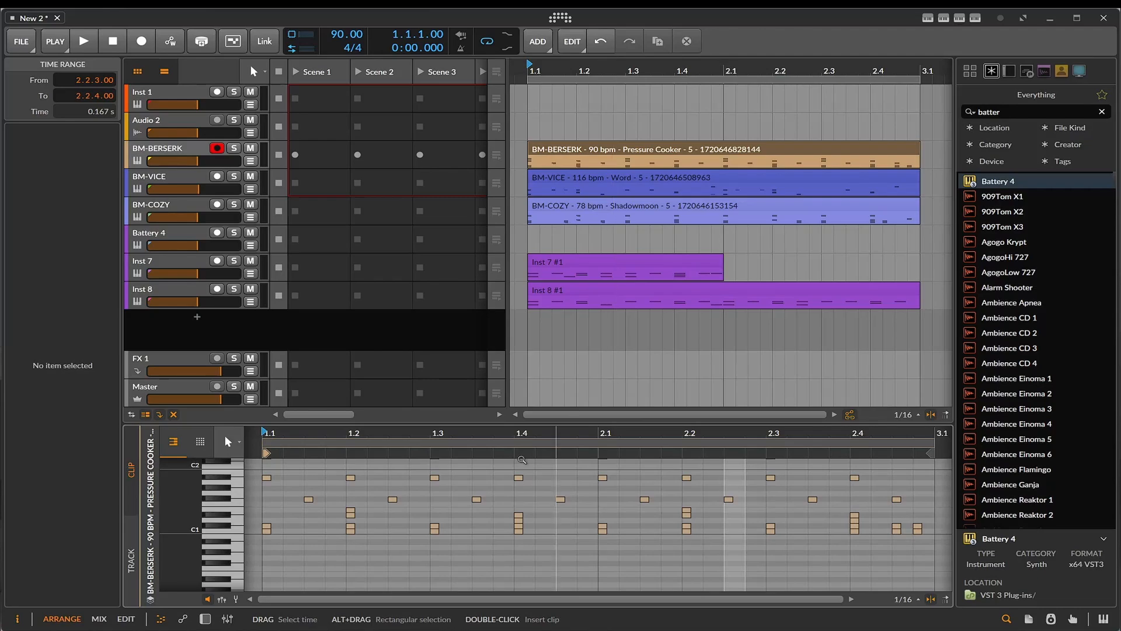
# Audition the low C1, C#1 and D1 drum sounds of the Pressure Cooker clip and compare how its layered notes line up
pyautogui.click(227, 529)
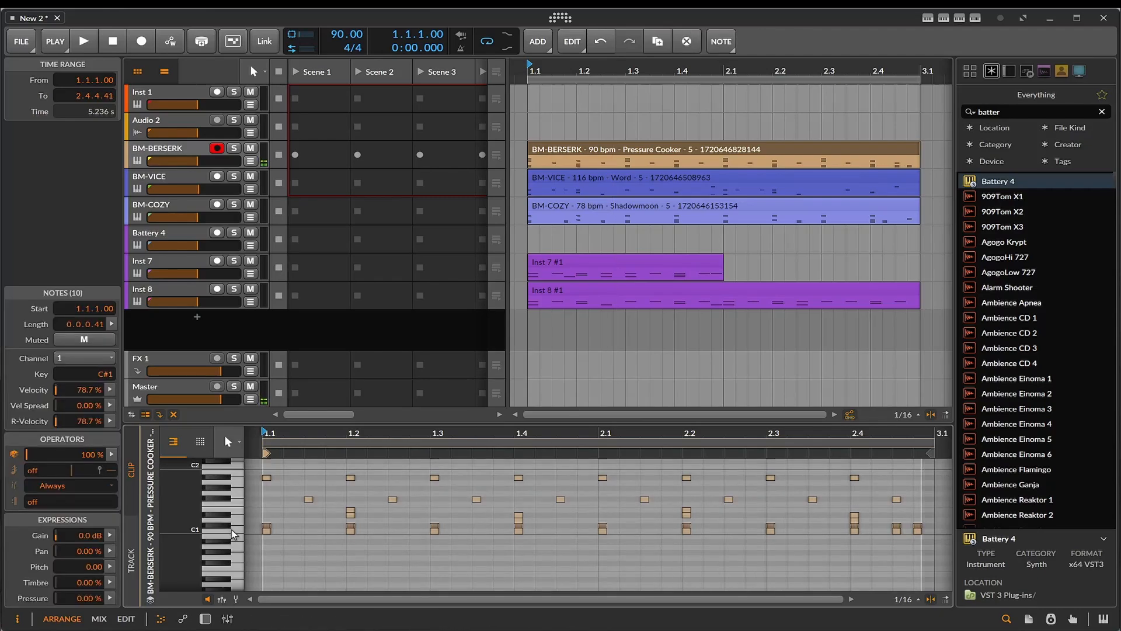
pyautogui.click(231, 529)
pyautogui.click(231, 520)
pyautogui.click(231, 528)
pyautogui.click(232, 529)
pyautogui.click(230, 527)
pyautogui.click(231, 519)
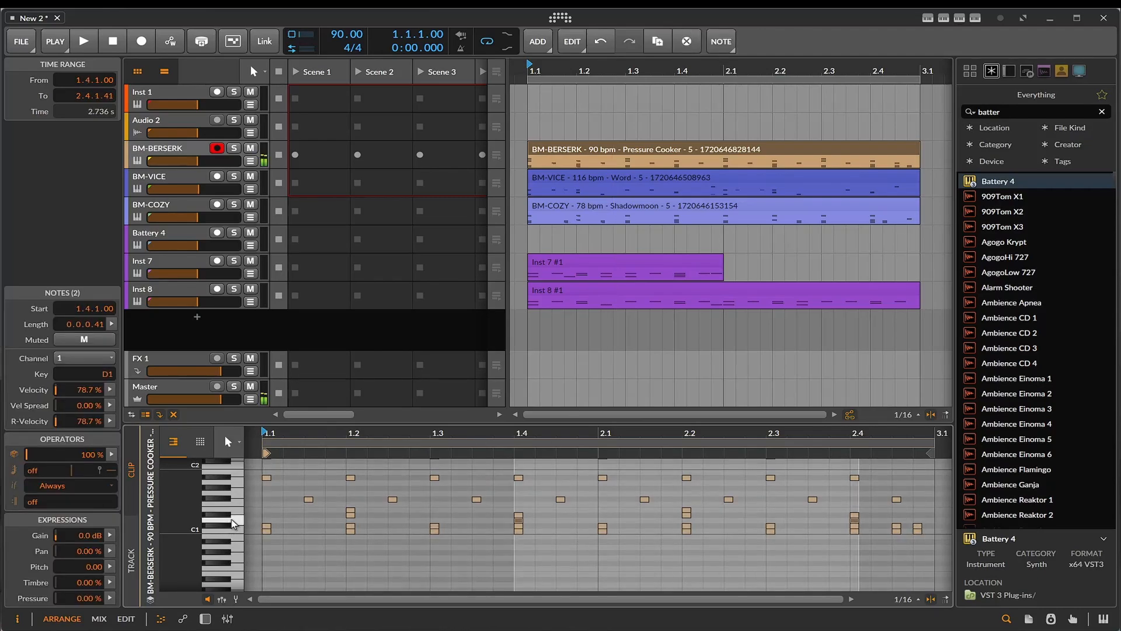
pyautogui.click(232, 528)
pyautogui.click(227, 527)
pyautogui.click(232, 522)
pyautogui.click(231, 528)
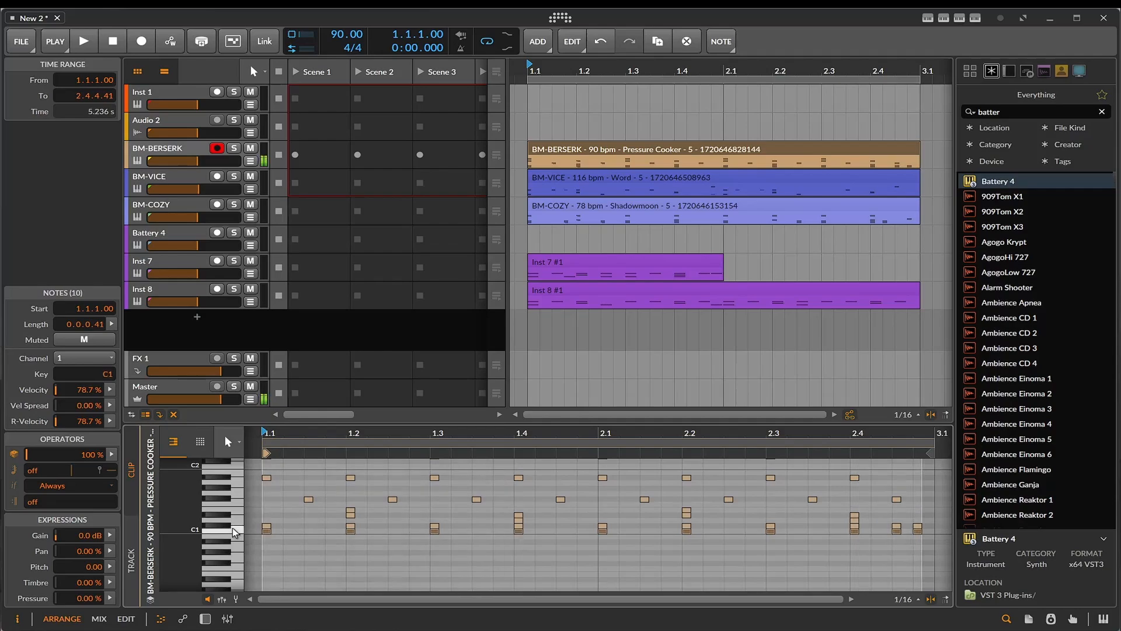
pyautogui.click(225, 525)
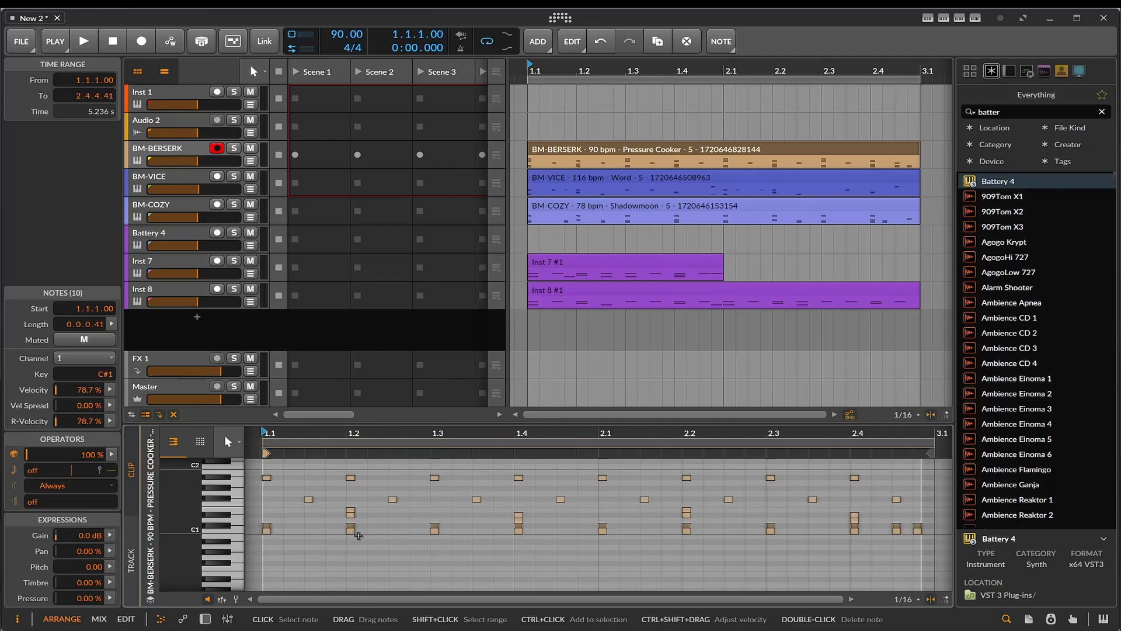
# Solo the BM-BERSERK track and play the Pressure Cooker pattern on its own
pyautogui.press('space')
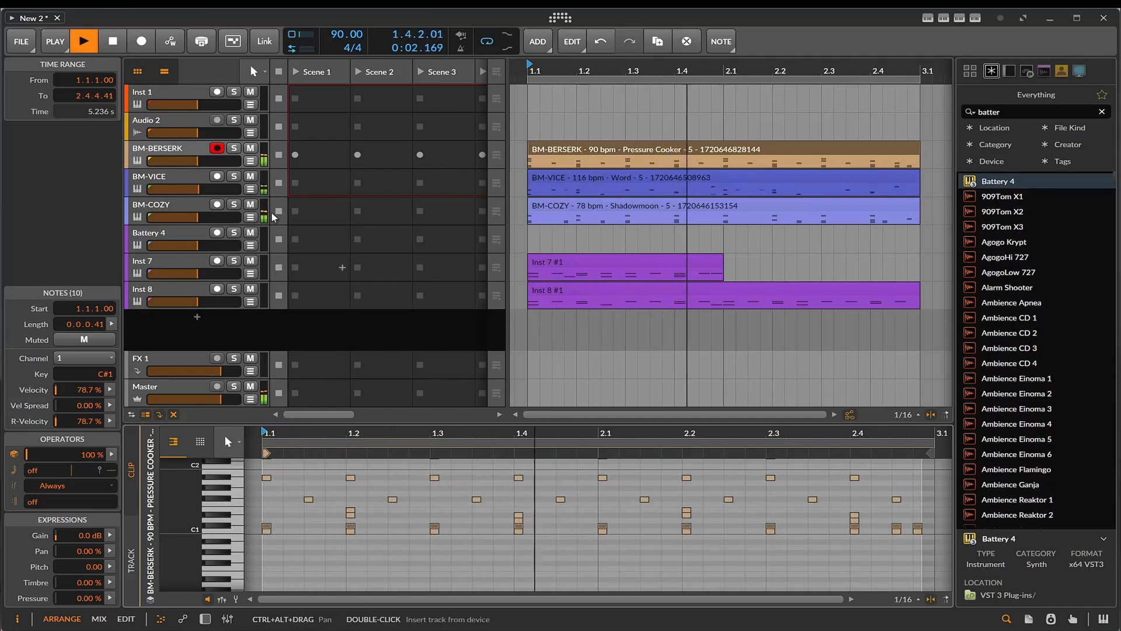
pyautogui.press('space')
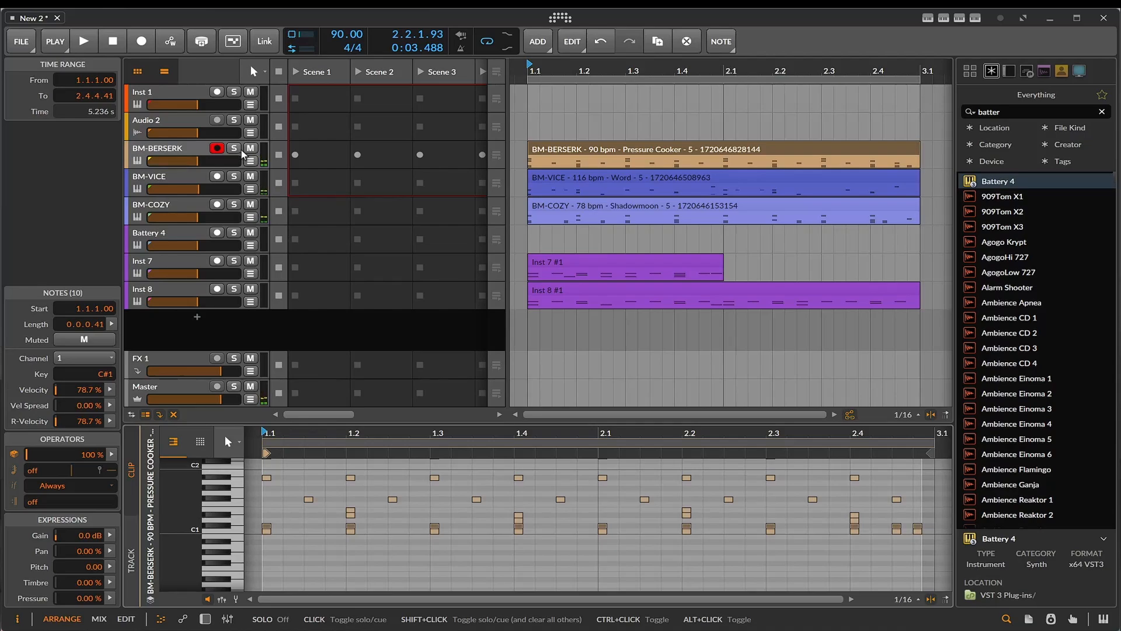
pyautogui.click(240, 151)
pyautogui.press('space')
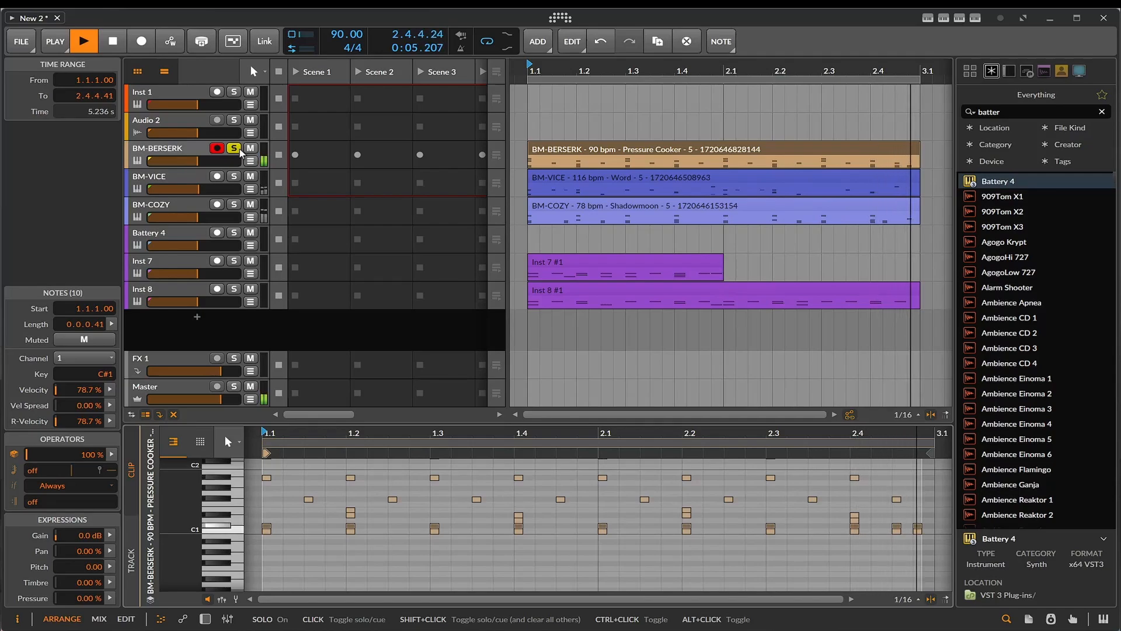
pyautogui.press('space')
# Compare the layered D1, D#1 and E1 drum sounds in the Pressure Cooker clip by auditioning their keys against the C1 kick
pyautogui.click(222, 513)
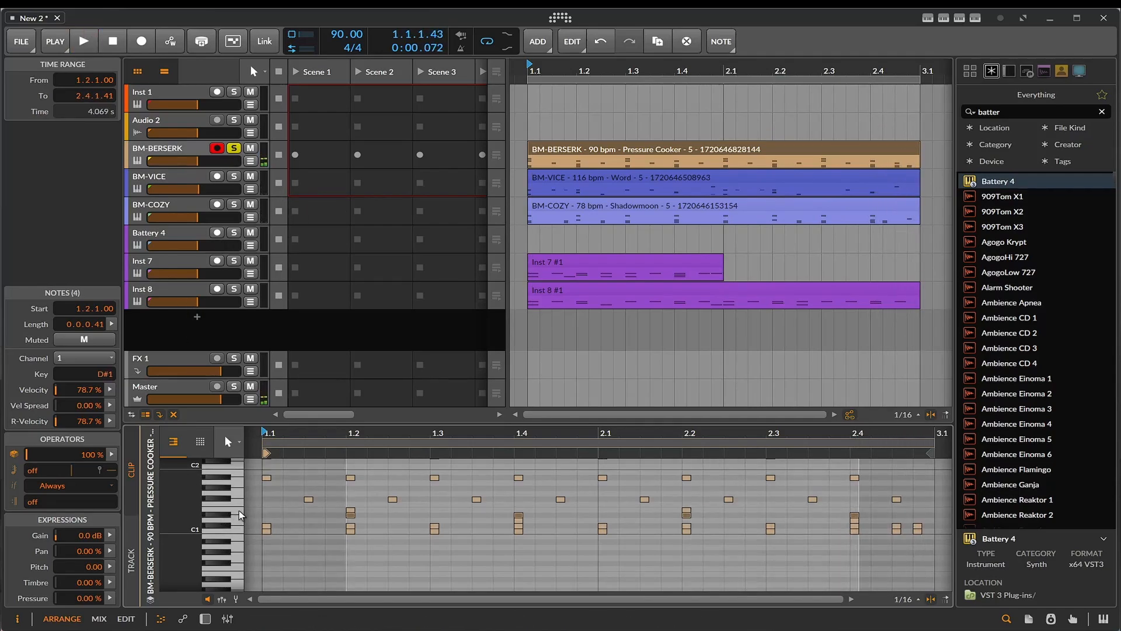
pyautogui.click(239, 510)
pyautogui.click(238, 519)
pyautogui.click(229, 514)
pyautogui.click(236, 519)
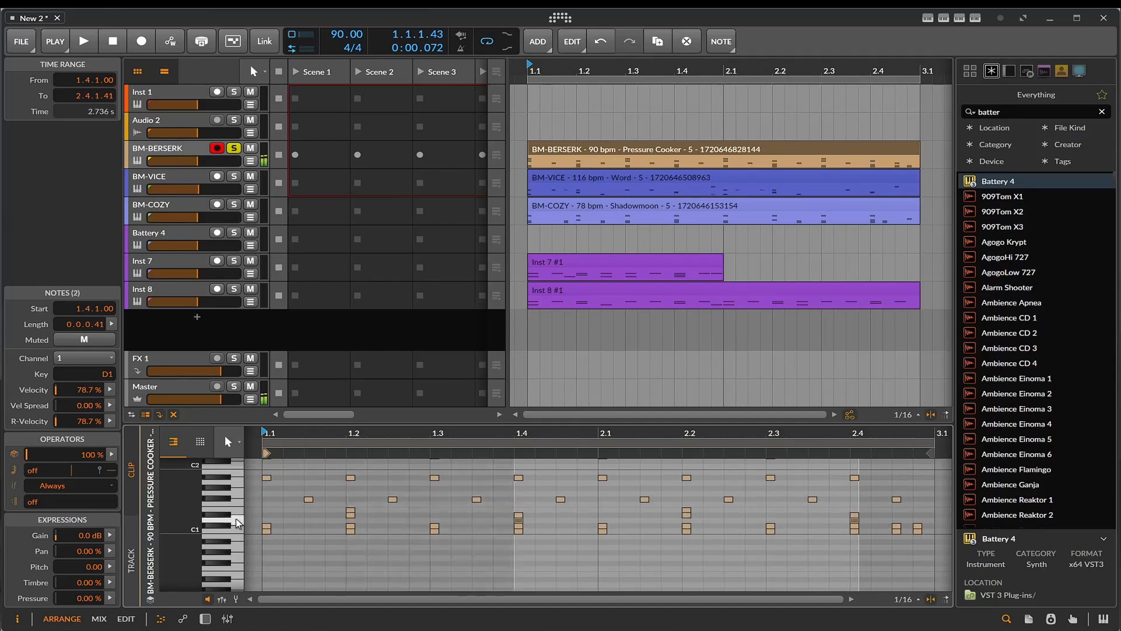
pyautogui.click(238, 512)
pyautogui.click(230, 515)
pyautogui.click(236, 505)
pyautogui.click(231, 515)
pyautogui.click(236, 518)
pyautogui.click(236, 509)
pyautogui.click(236, 518)
pyautogui.click(230, 515)
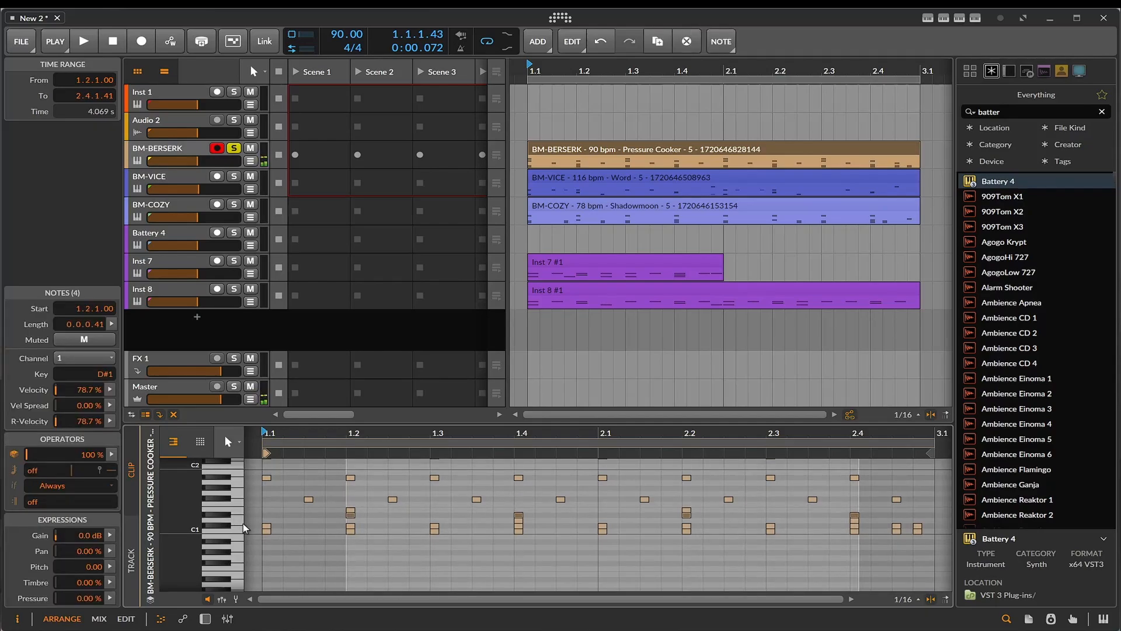
pyautogui.click(235, 527)
pyautogui.click(235, 519)
pyautogui.click(232, 515)
pyautogui.click(242, 513)
pyautogui.click(243, 526)
pyautogui.click(243, 521)
pyautogui.click(241, 513)
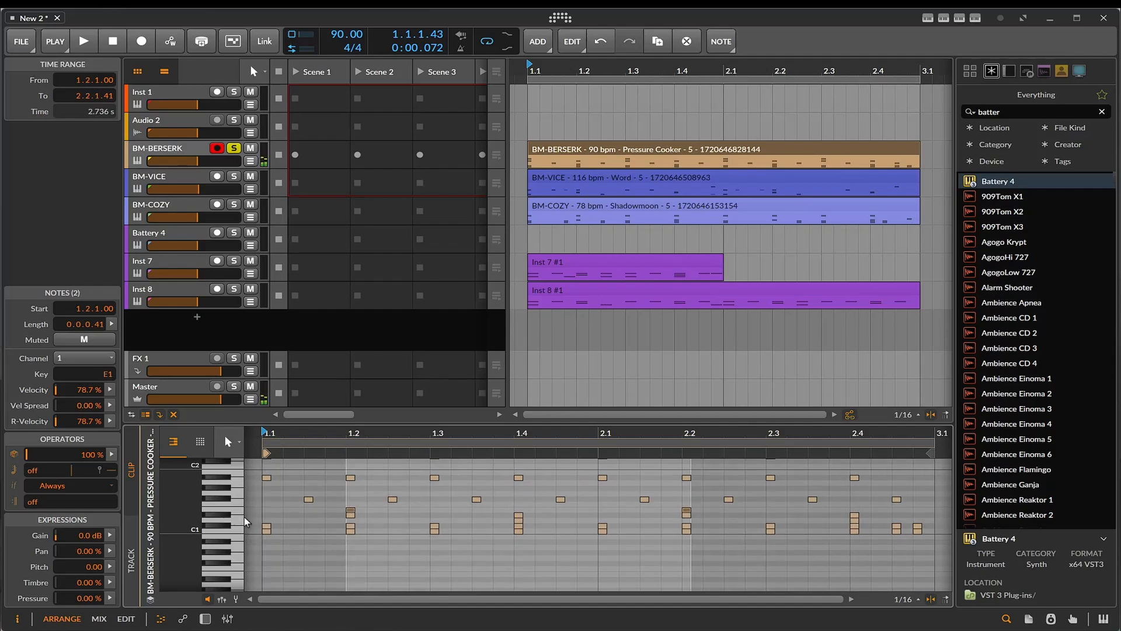
# Audition individual notes around beats 2.2 and 2.4 of the Pressure Cooker clip, including the upper percussion notes, and play the loop
pyautogui.click(854, 519)
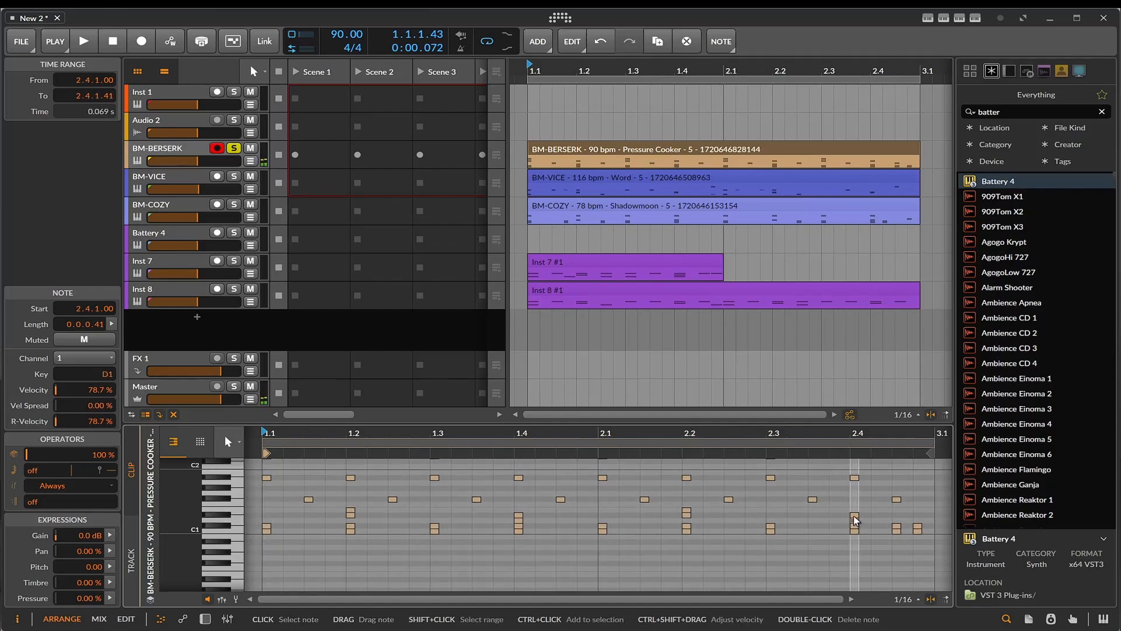
pyautogui.click(687, 514)
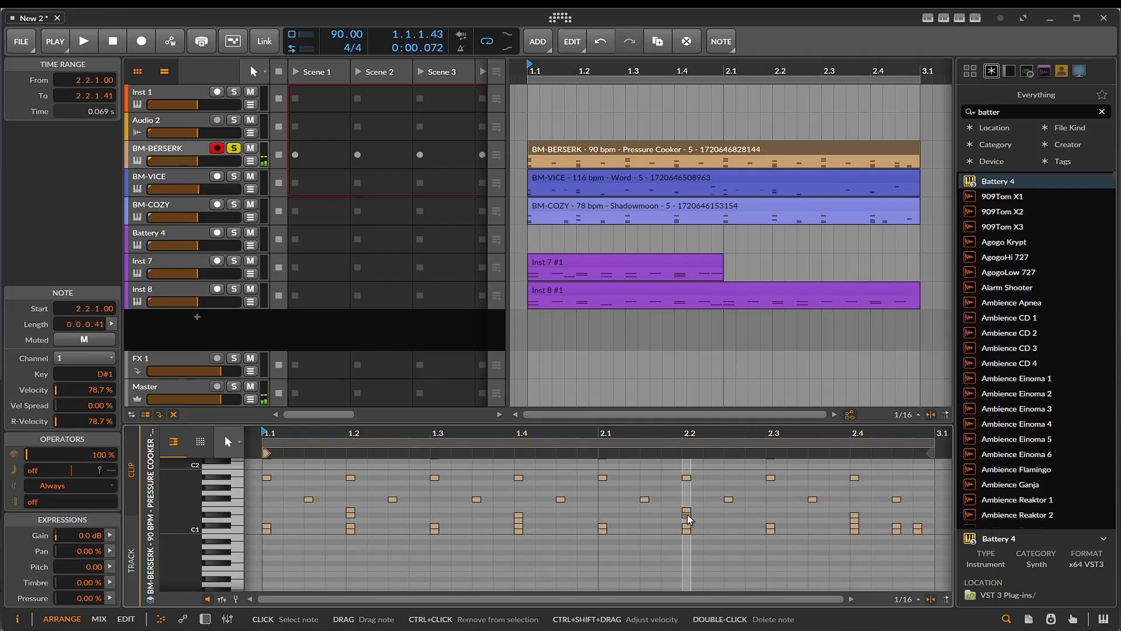
pyautogui.click(688, 510)
pyautogui.click(688, 515)
pyautogui.click(686, 511)
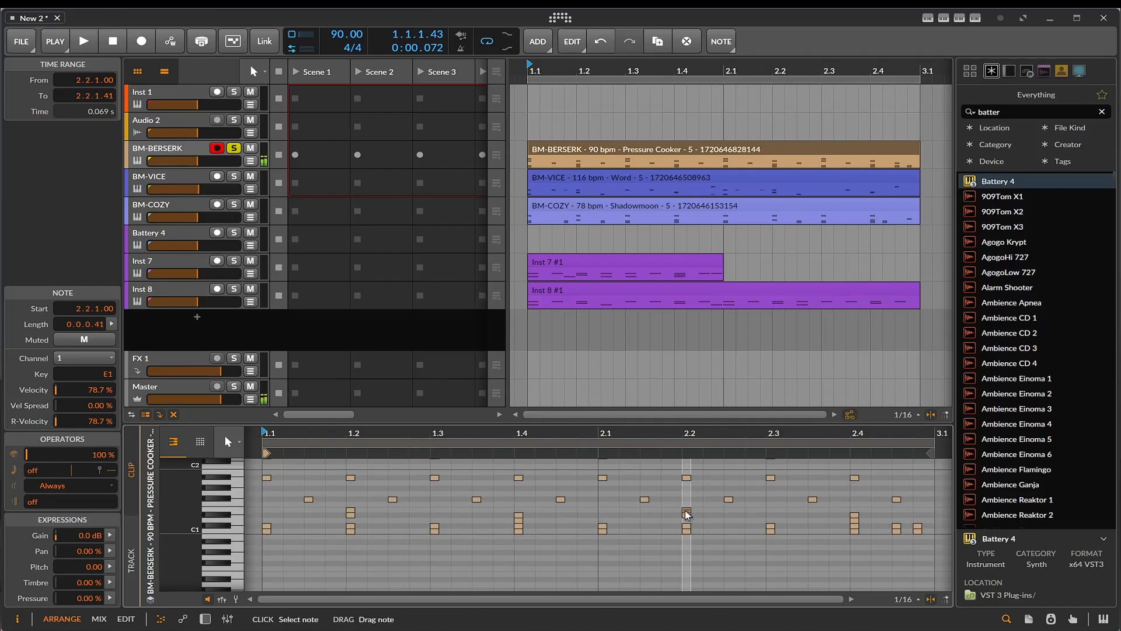
pyautogui.click(641, 503)
pyautogui.click(646, 501)
pyautogui.click(688, 479)
pyautogui.press('space')
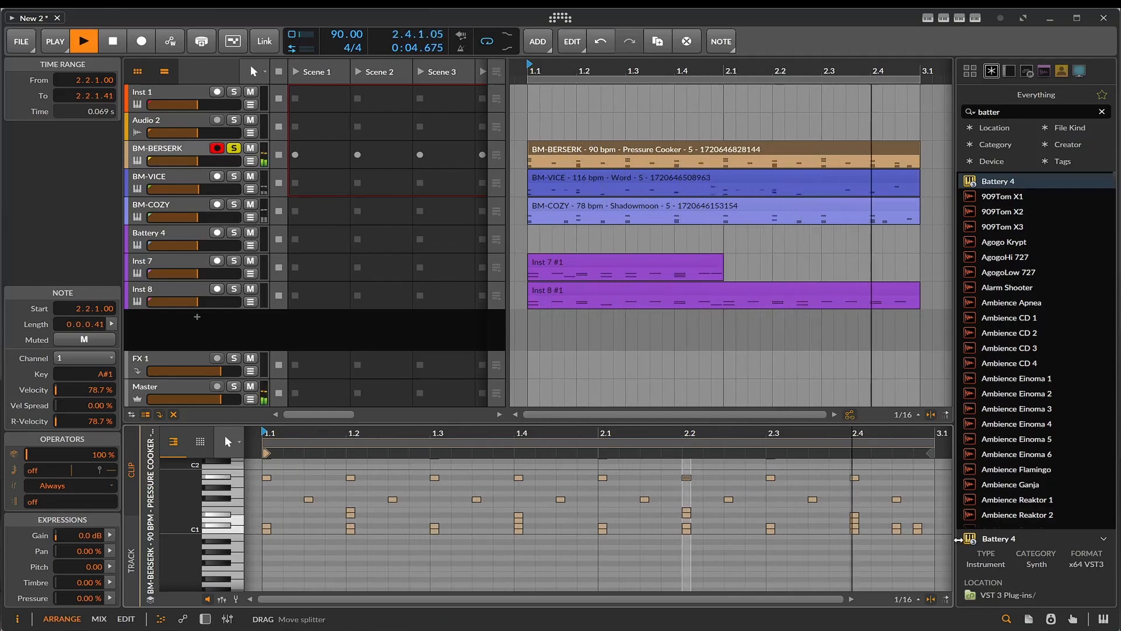
pyautogui.press('space')
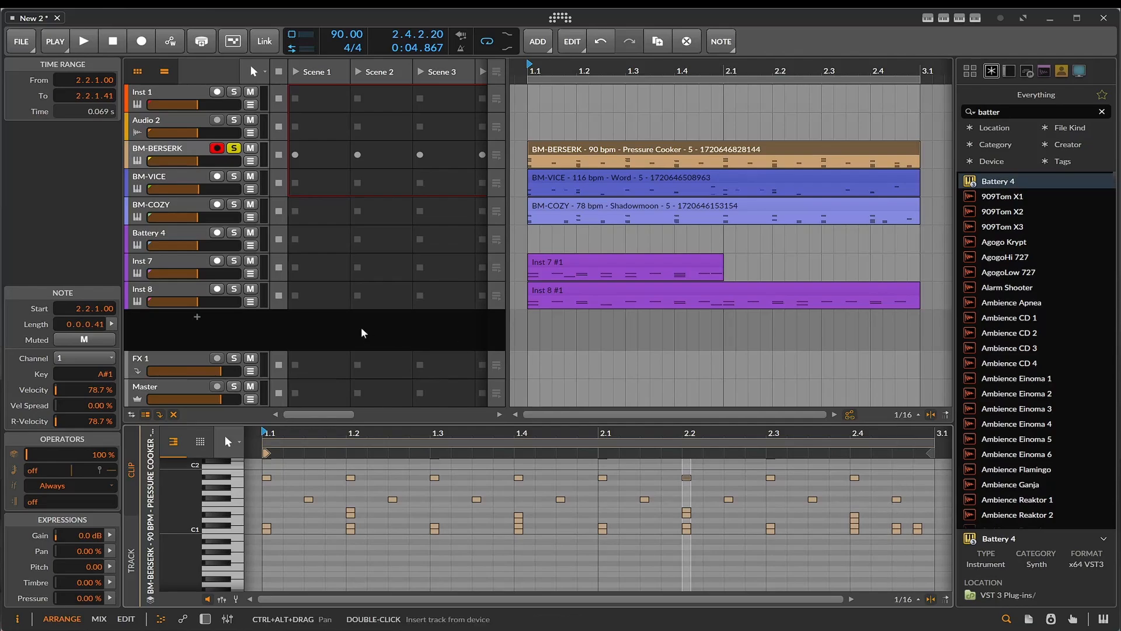
# Reopen the BM-BERSERK plug-in window and delete the Pressure Cooker clip from the arranger
pyautogui.click(177, 149)
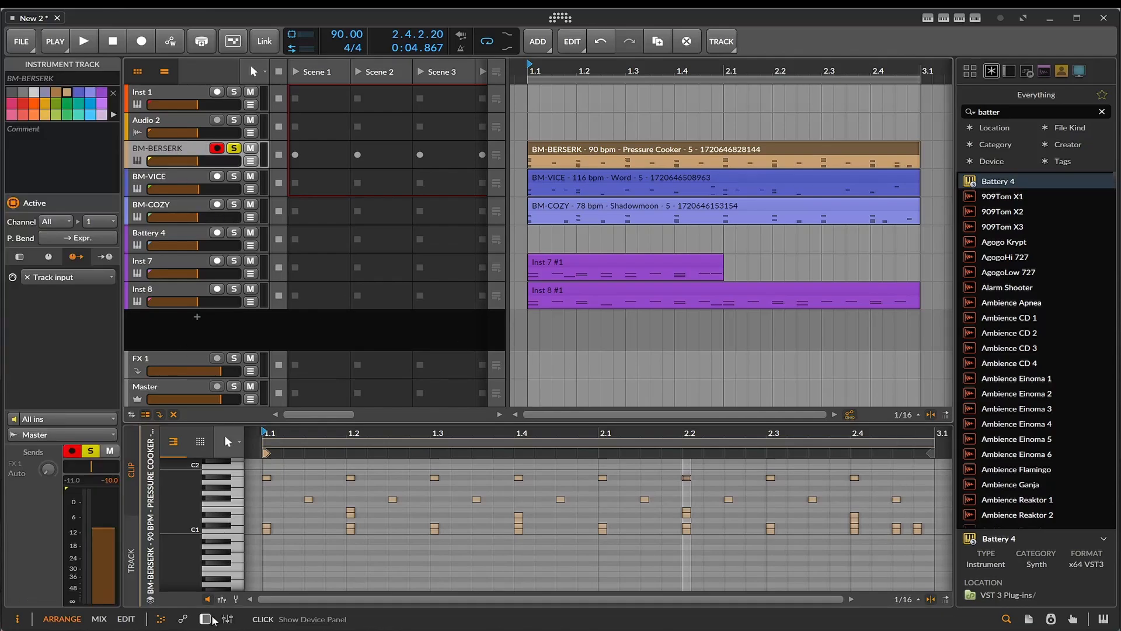
pyautogui.press('d')
pyautogui.click(188, 565)
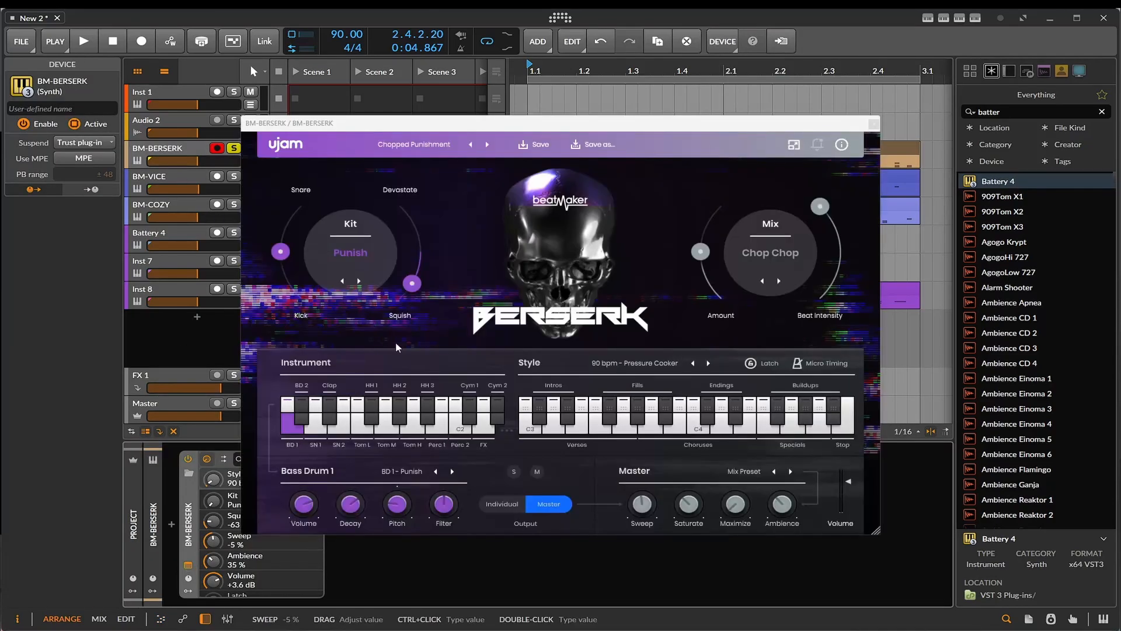
pyautogui.moveTo(615, 124); pyautogui.dragTo(413, 218)
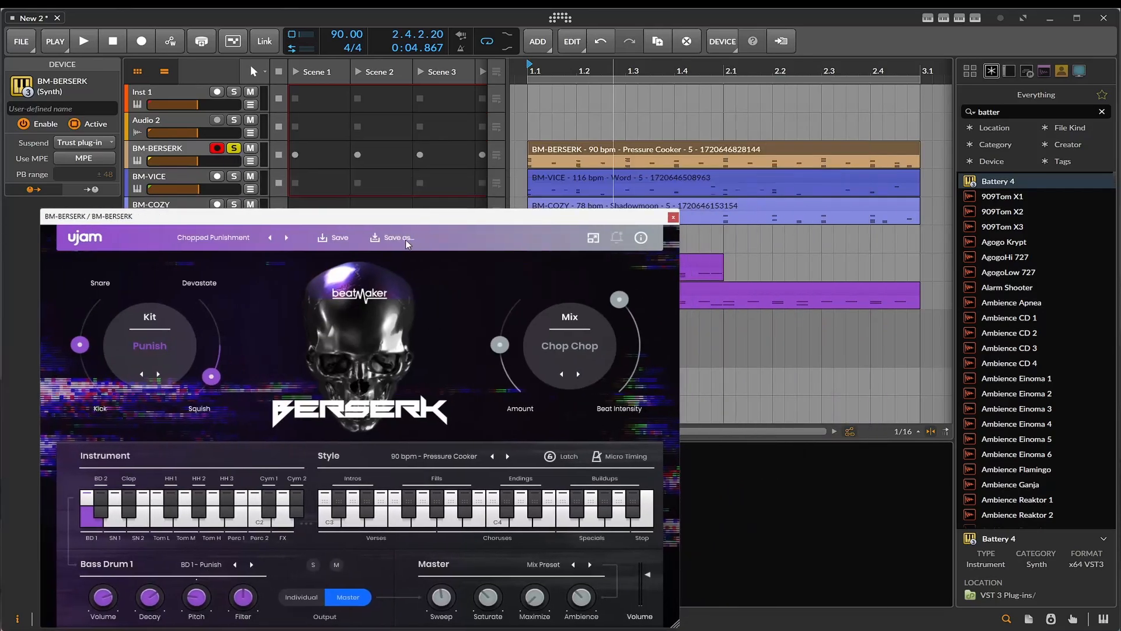
pyautogui.click(639, 150)
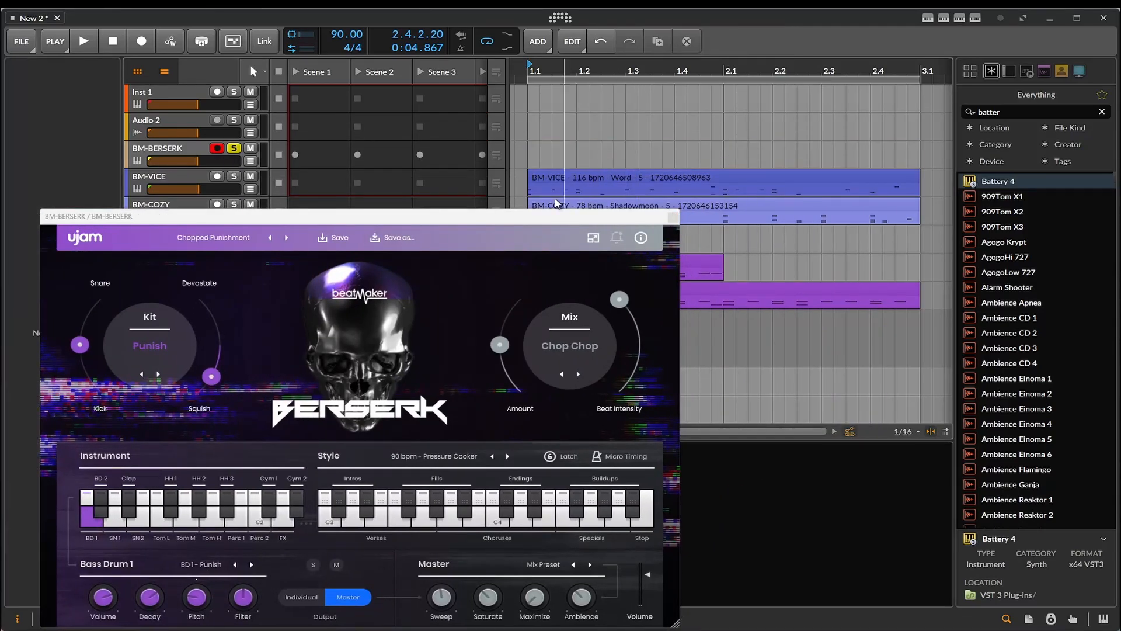
pyautogui.moveTo(533, 219); pyautogui.dragTo(635, 113)
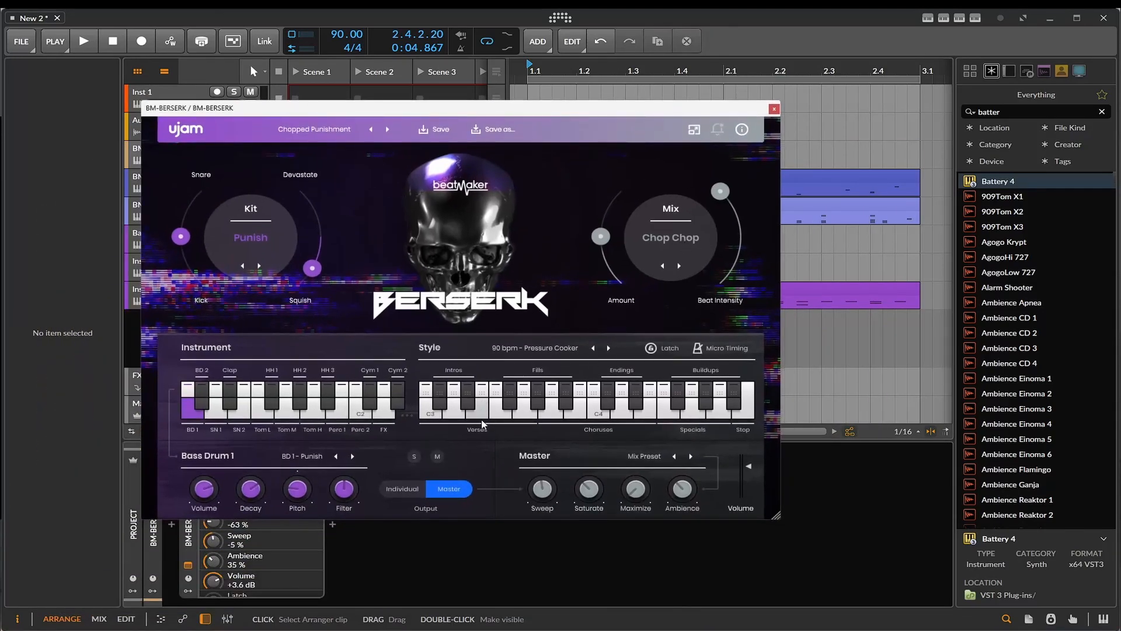
# Switch the BM-BERSERK style to 100 bpm - Artificial Integrity, set the project tempo to 100 BPM and audition its patterns
pyautogui.click(608, 348)
pyautogui.click(517, 412)
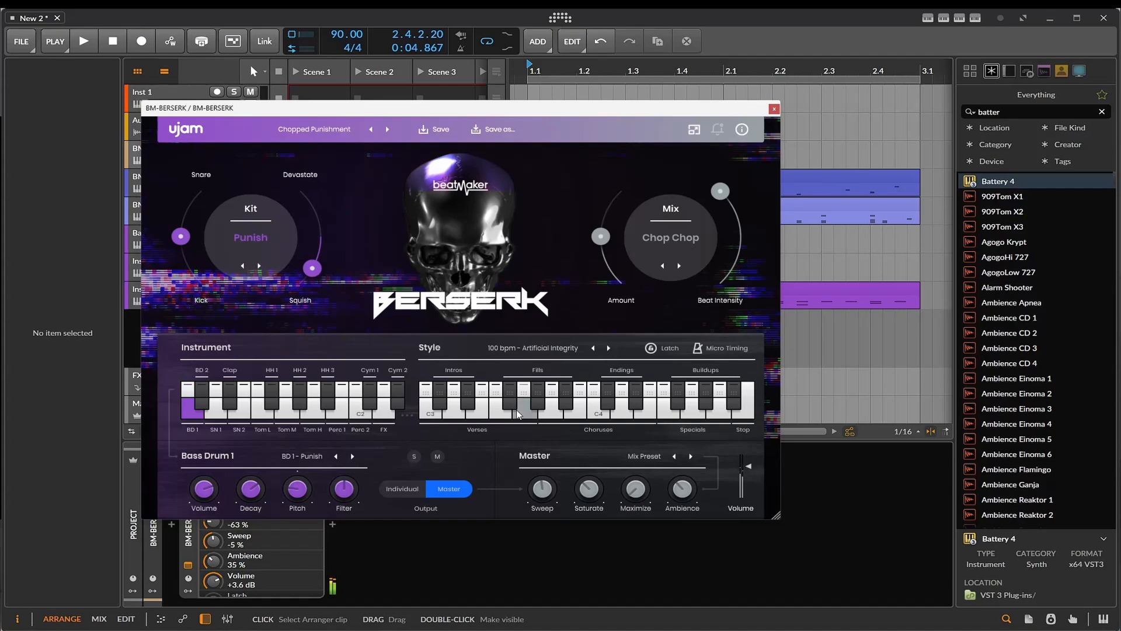
pyautogui.click(500, 417)
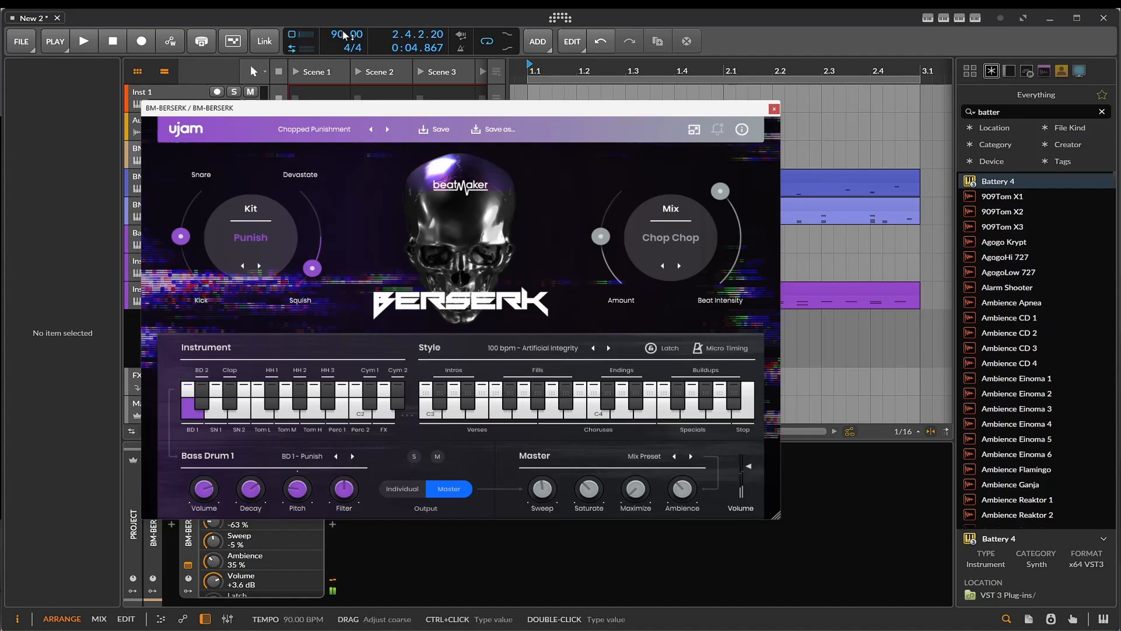
pyautogui.moveTo(345, 33); pyautogui.dragTo(345, 26)
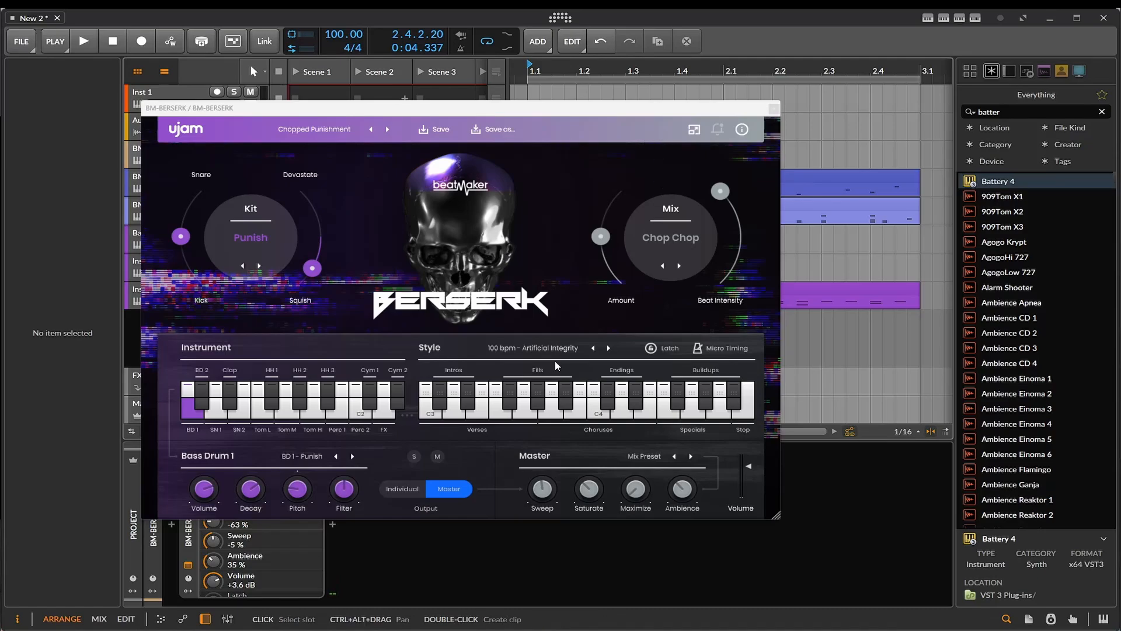
pyautogui.click(492, 416)
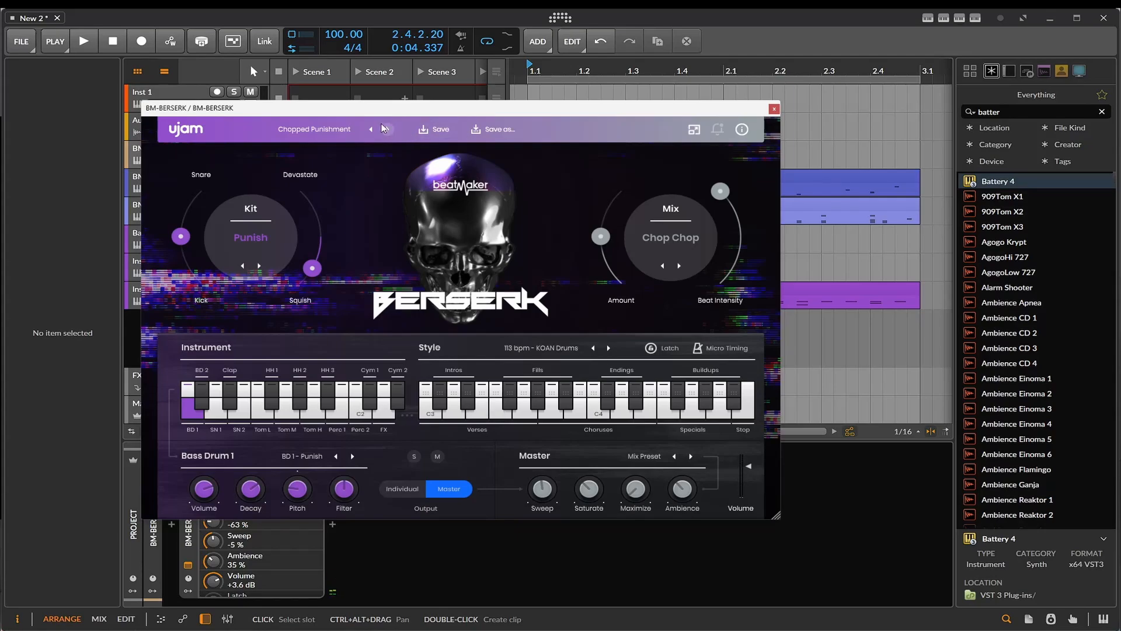
# Set the project tempo to 113 BPM and place a 113 bpm - KOAN Drums pattern at the start of the BM-BERSERK track
pyautogui.moveTo(347, 35); pyautogui.dragTo(347, 26)
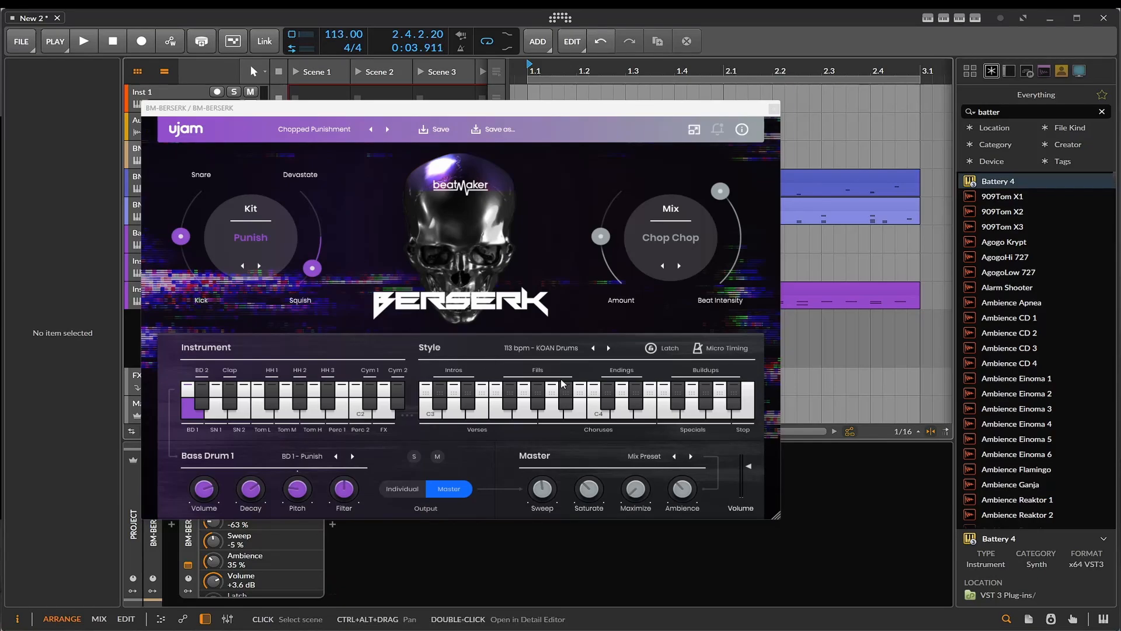
pyautogui.click(503, 418)
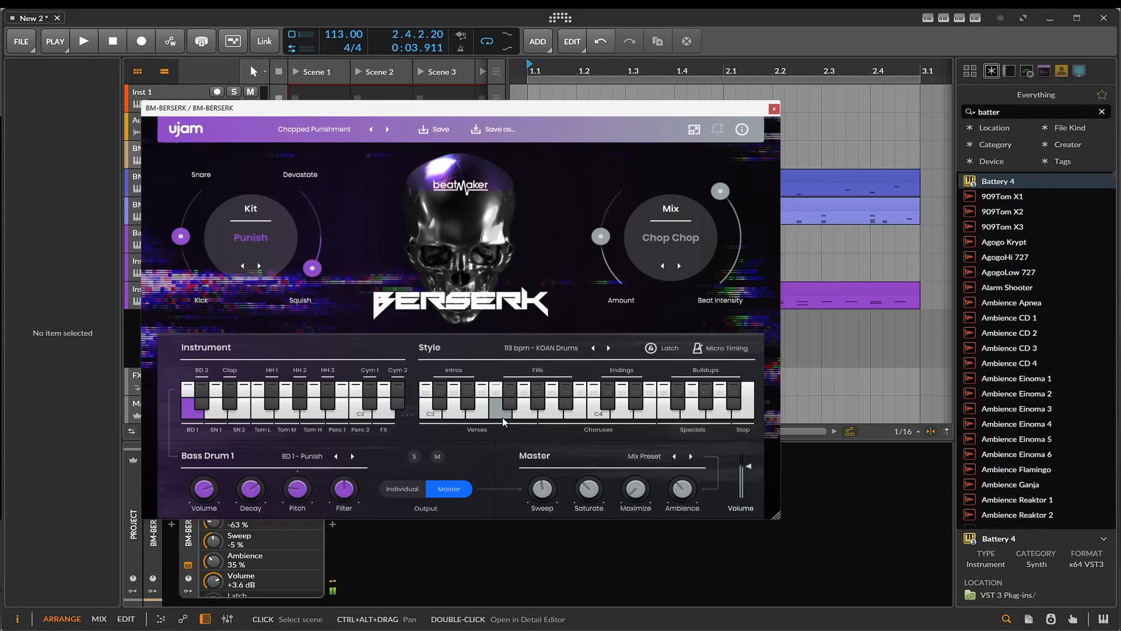
pyautogui.moveTo(503, 421); pyautogui.dragTo(548, 156)
pyautogui.click(772, 109)
# Play the soloed KOAN Drums clip from bar 1
pyautogui.press('space')
pyautogui.press('space')
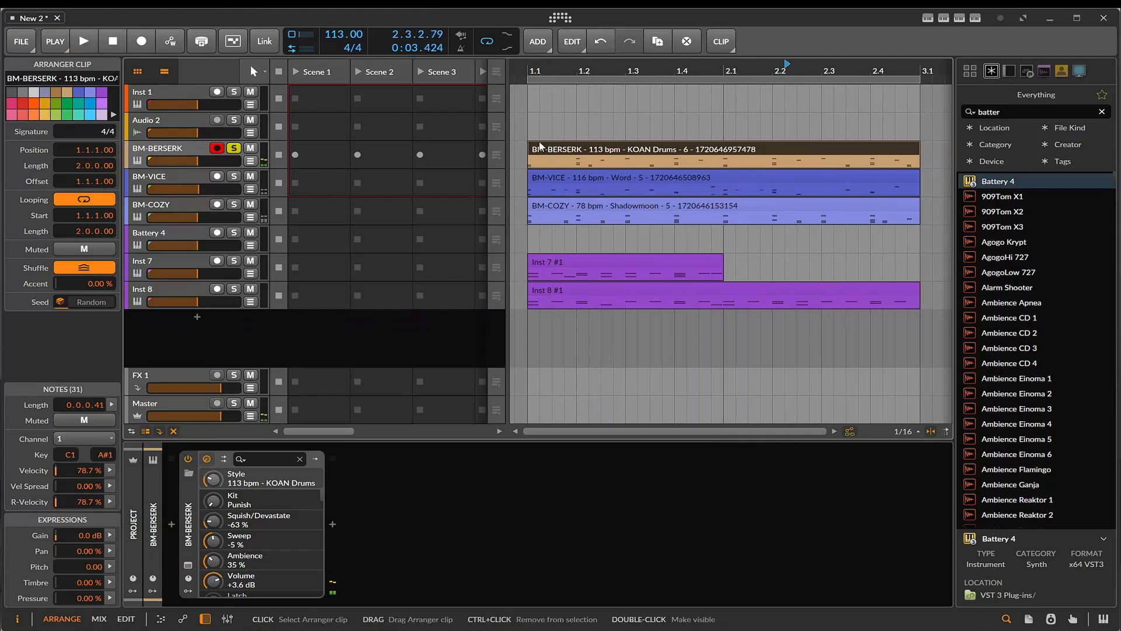
pyautogui.click(533, 101)
pyautogui.press('space')
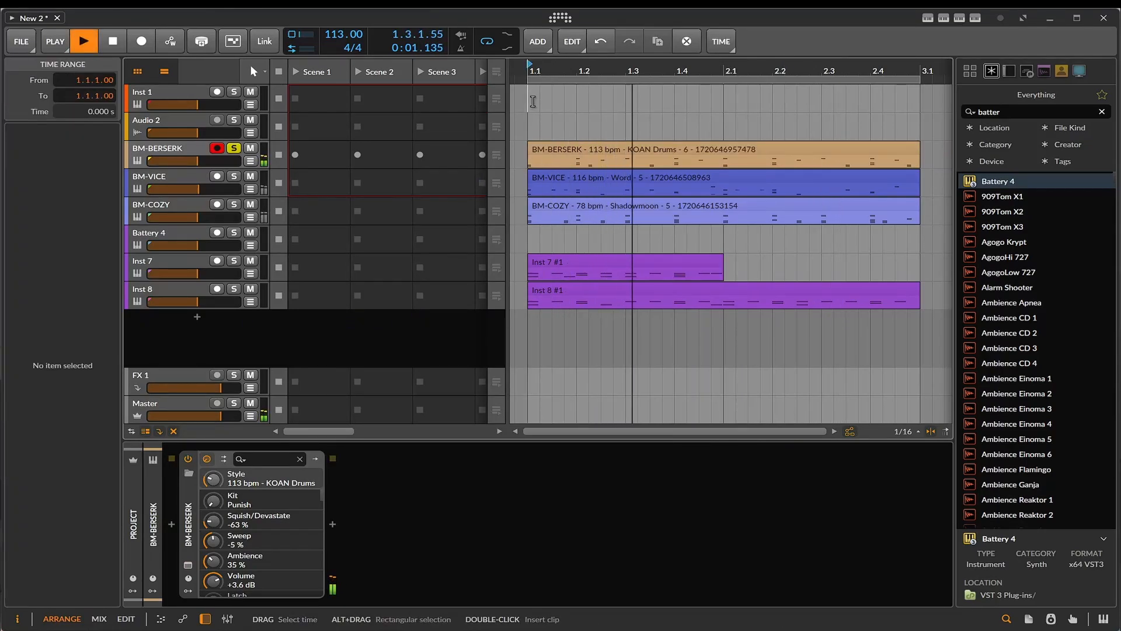
pyautogui.press('space')
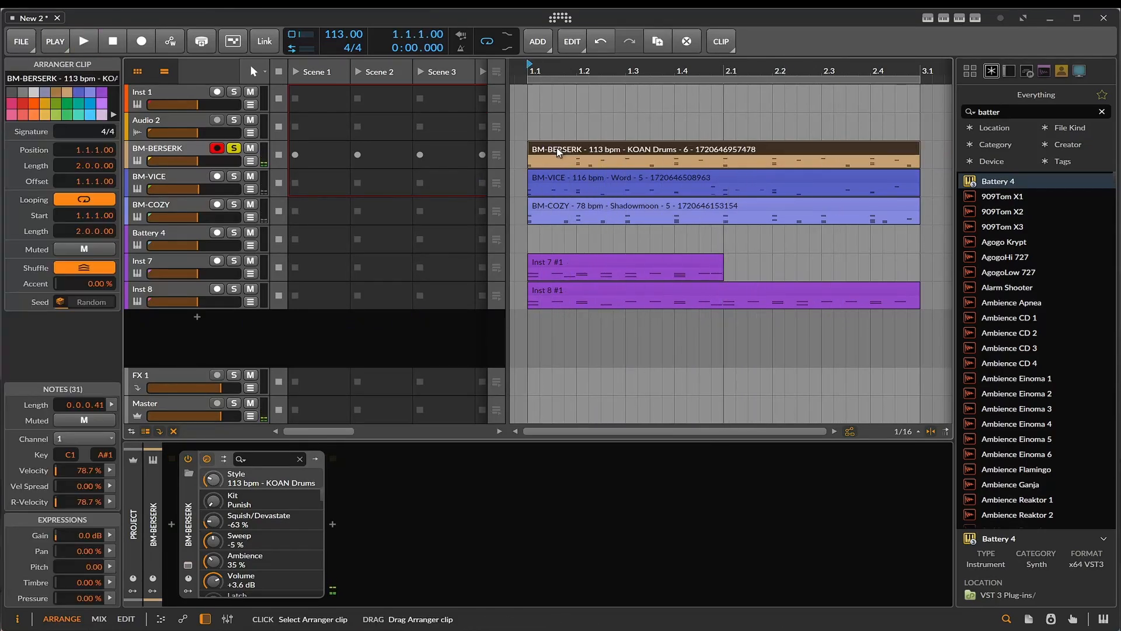
# Open the KOAN Drums clip for note editing and audition its layered C1 and C#1 kick sounds
pyautogui.doubleClick(556, 147)
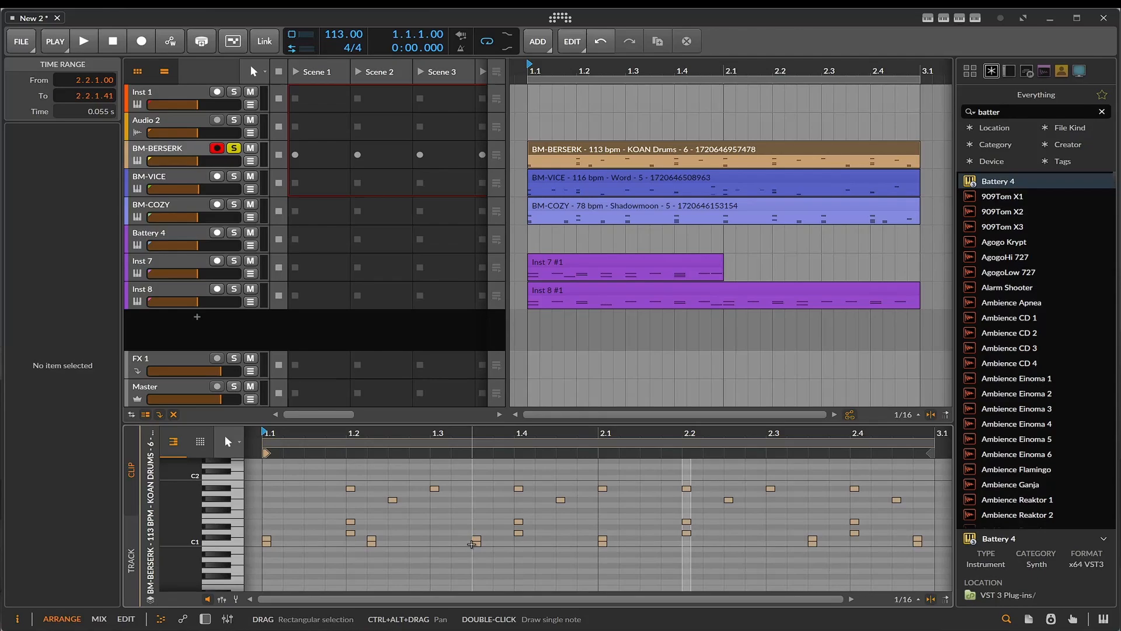
pyautogui.click(228, 539)
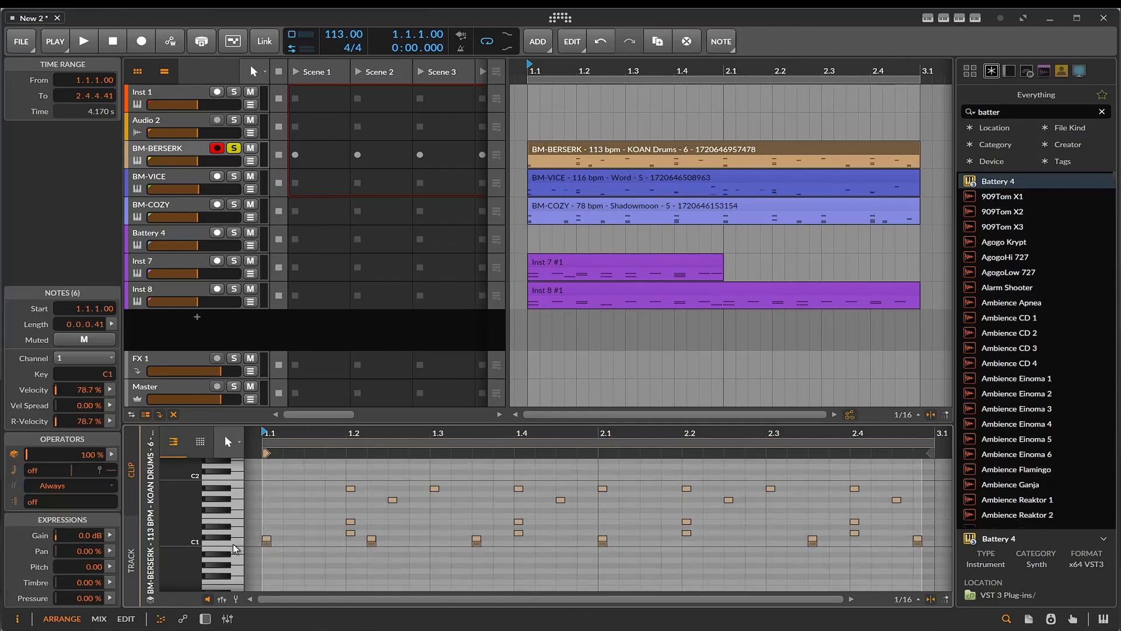
pyautogui.click(229, 542)
pyautogui.click(227, 536)
pyautogui.click(232, 544)
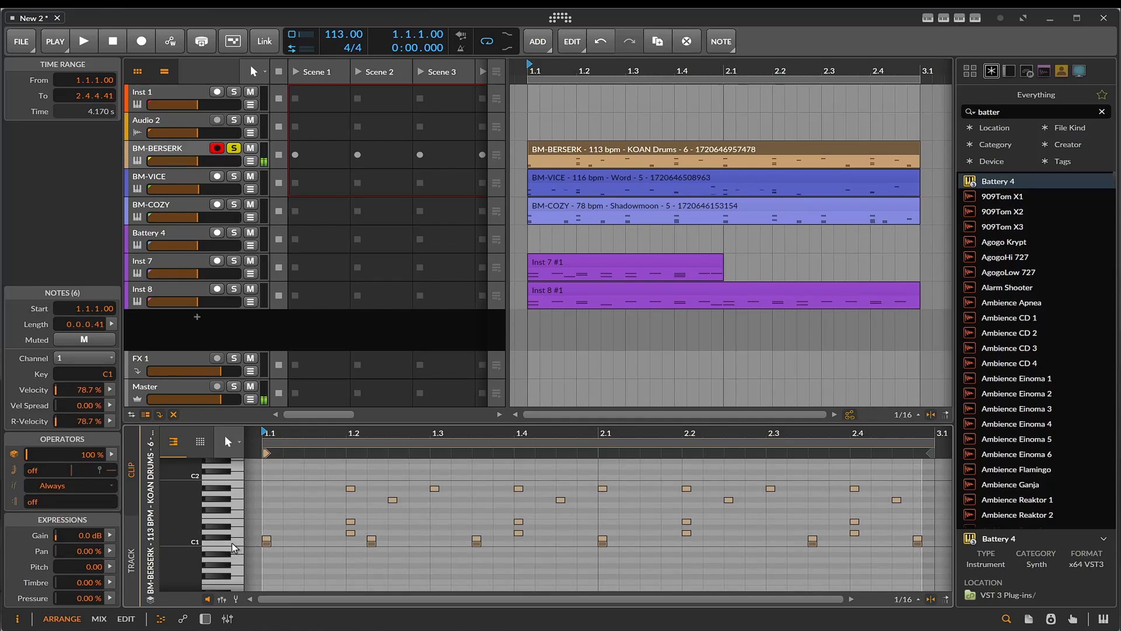
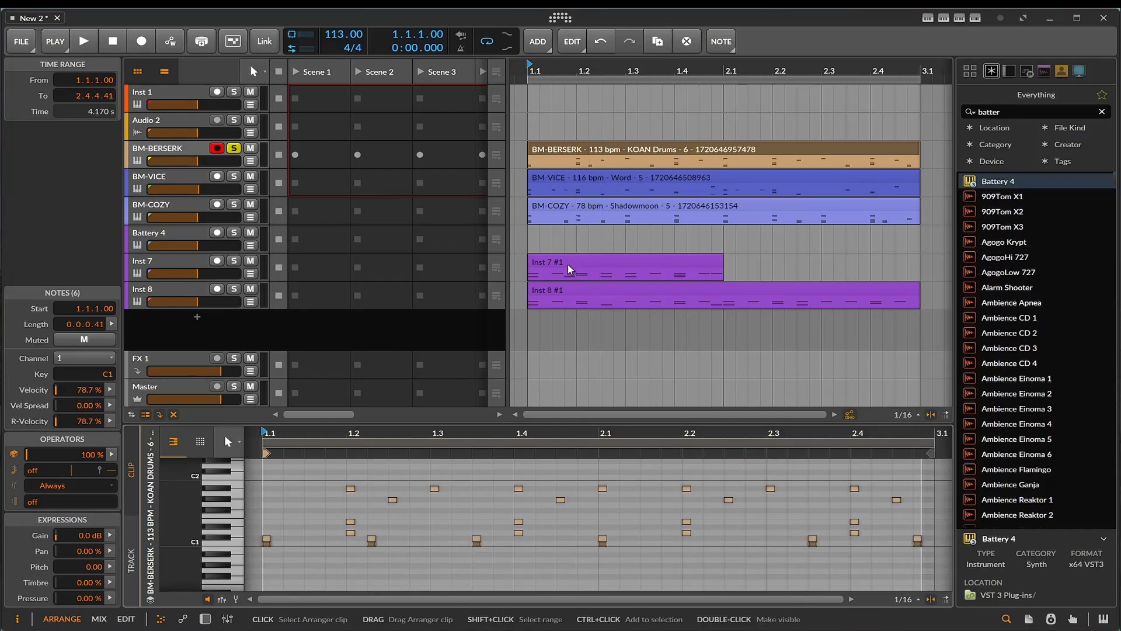
# Move the Inst 7 clip to a new track below Inst 8 and create an empty one-bar clip at bar 1 of the Battery 4 track
pyautogui.moveTo(568, 265); pyautogui.dragTo(570, 319)
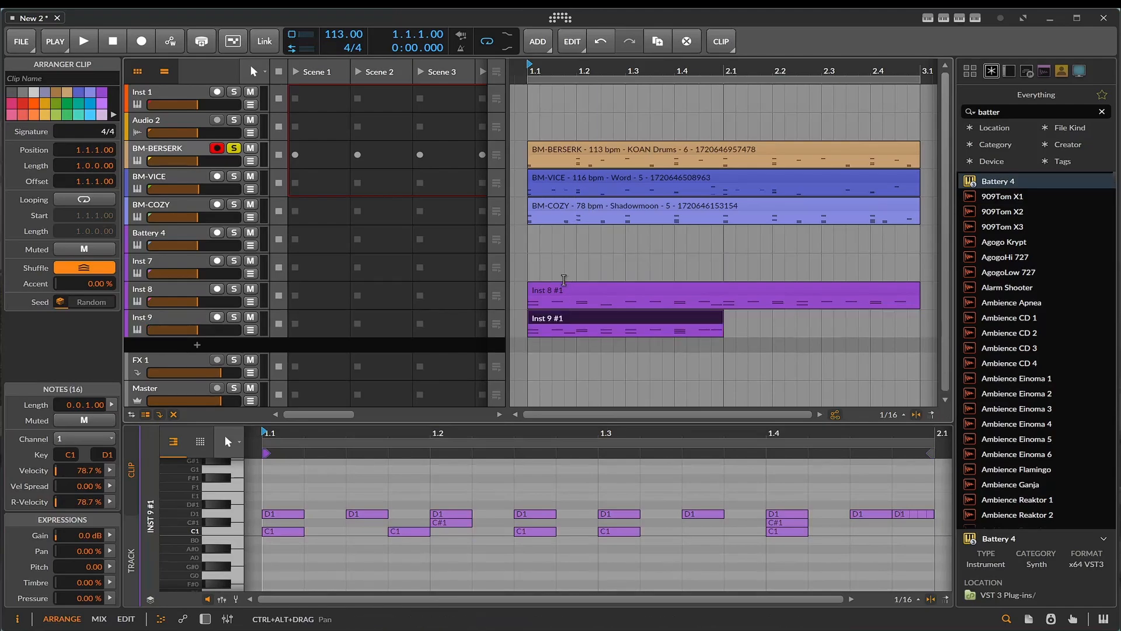
pyautogui.doubleClick(543, 238)
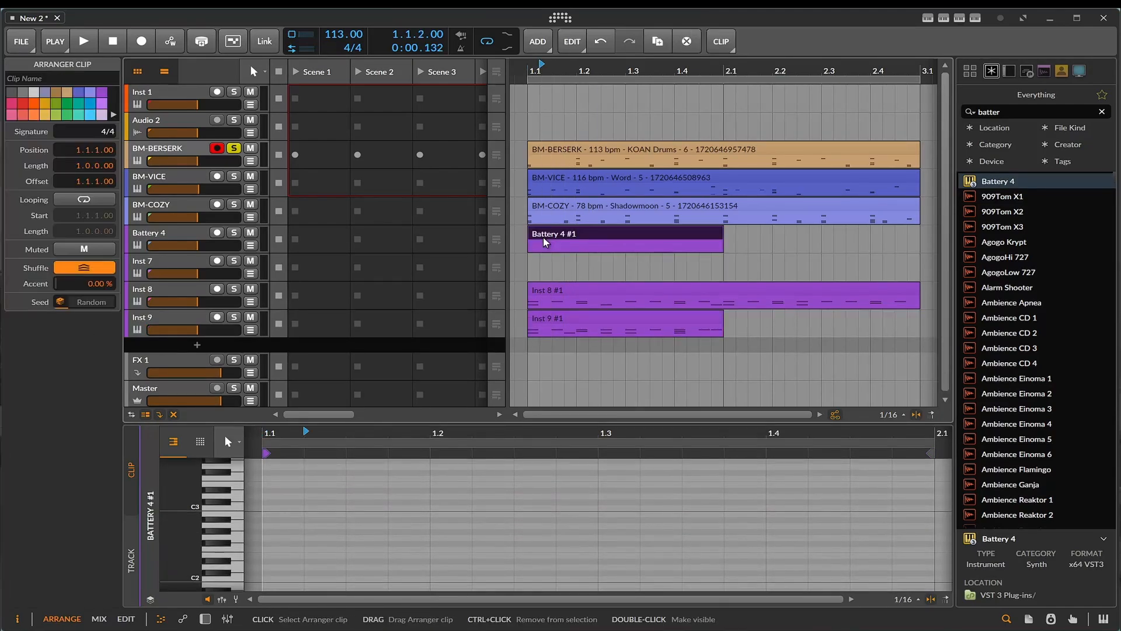
pyautogui.click(576, 246)
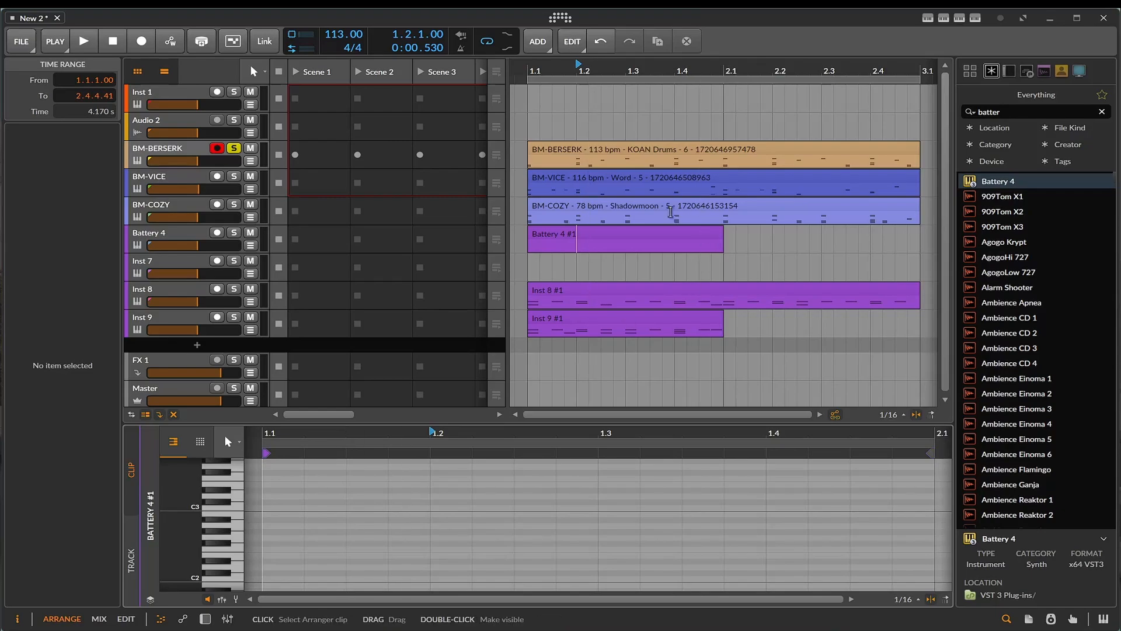
pyautogui.click(608, 151)
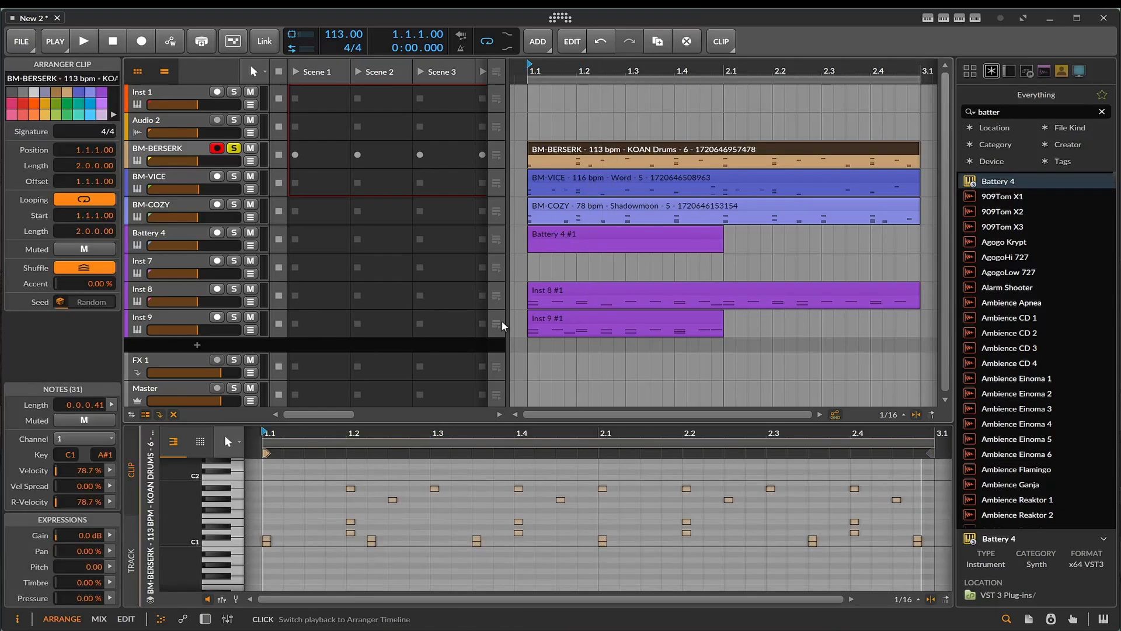
# Add a sixteenth-note C1 kick at 1.1.1 in the Battery 4 clip
pyautogui.doubleClick(566, 235)
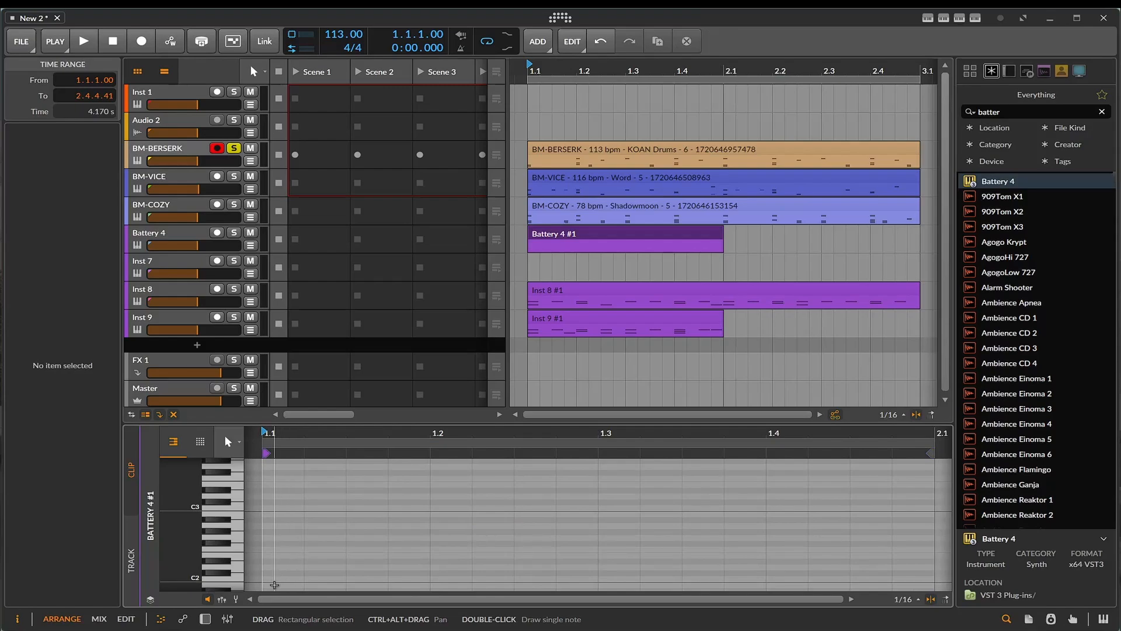
pyautogui.scroll(-4, 260, 561)
pyautogui.doubleClick(266, 553)
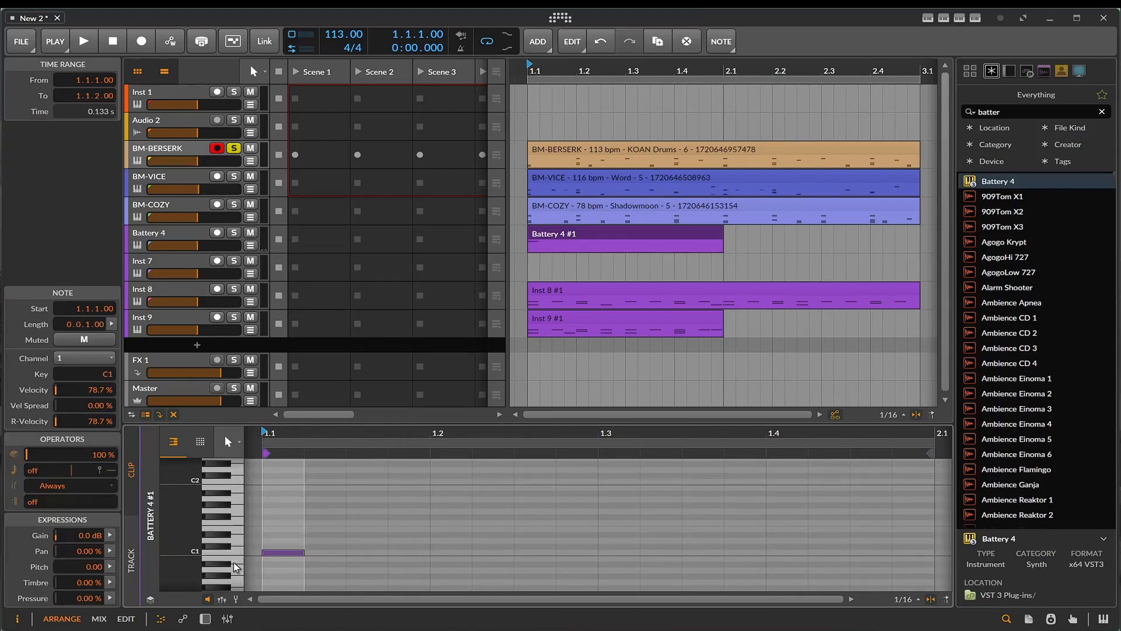
# Unsolo BM-BERSERK, solo the Battery 4 track and audition its C1 sound
pyautogui.click(233, 149)
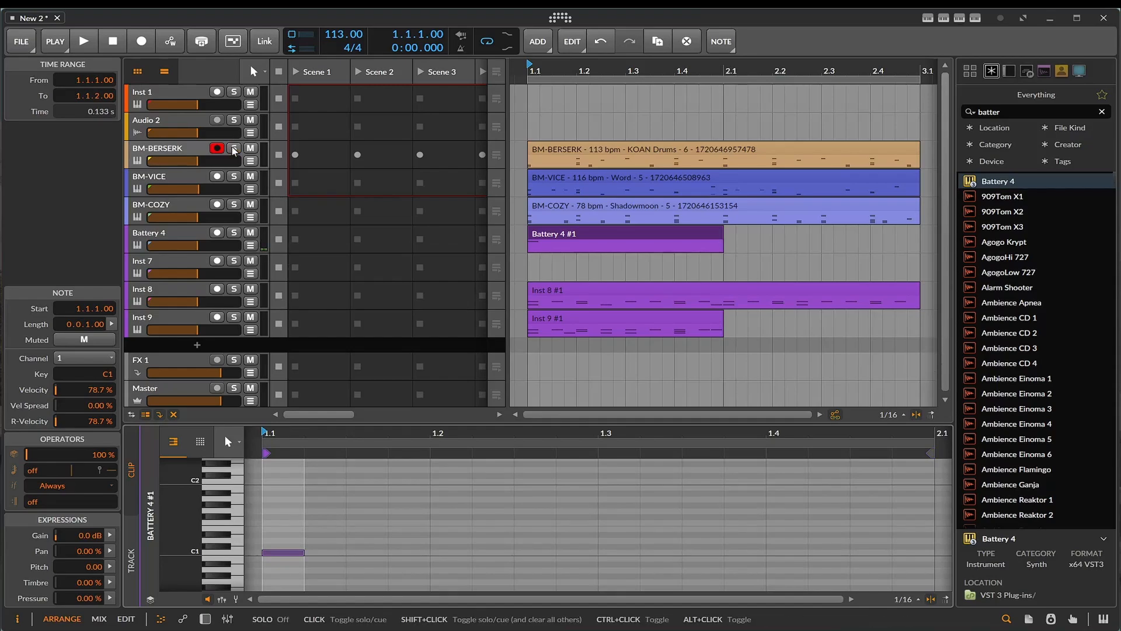
pyautogui.click(234, 232)
pyautogui.click(234, 554)
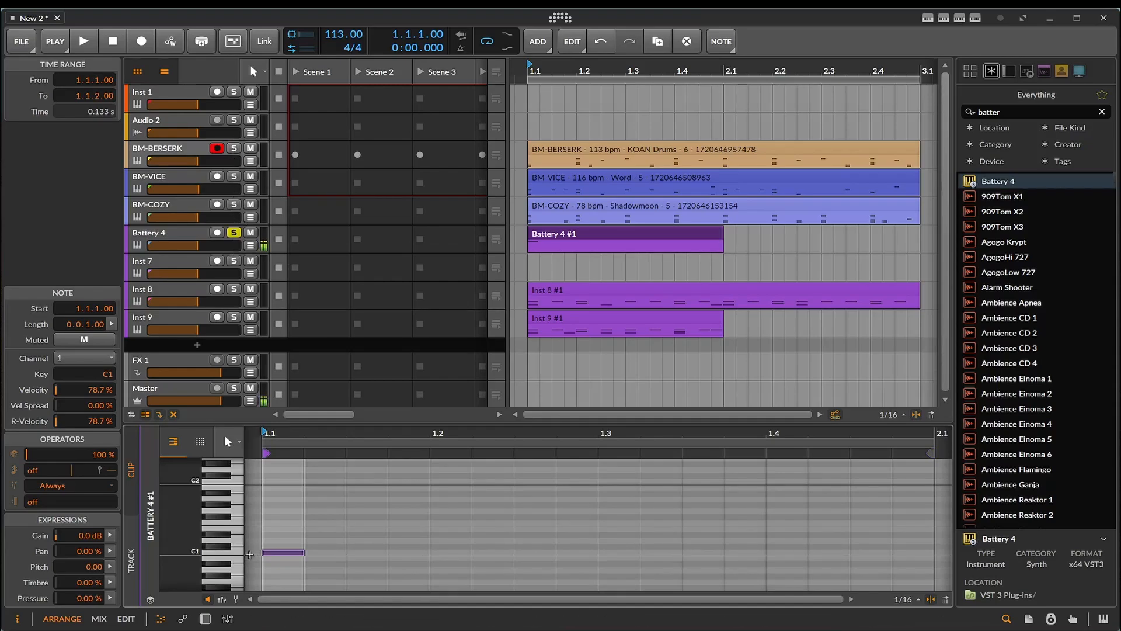
# Lengthen the Battery 4 clip to two bars and add C1 kicks at 1.2.2 and 1.3.3, using the KOAN Drums clip as reference
pyautogui.doubleClick(492, 551)
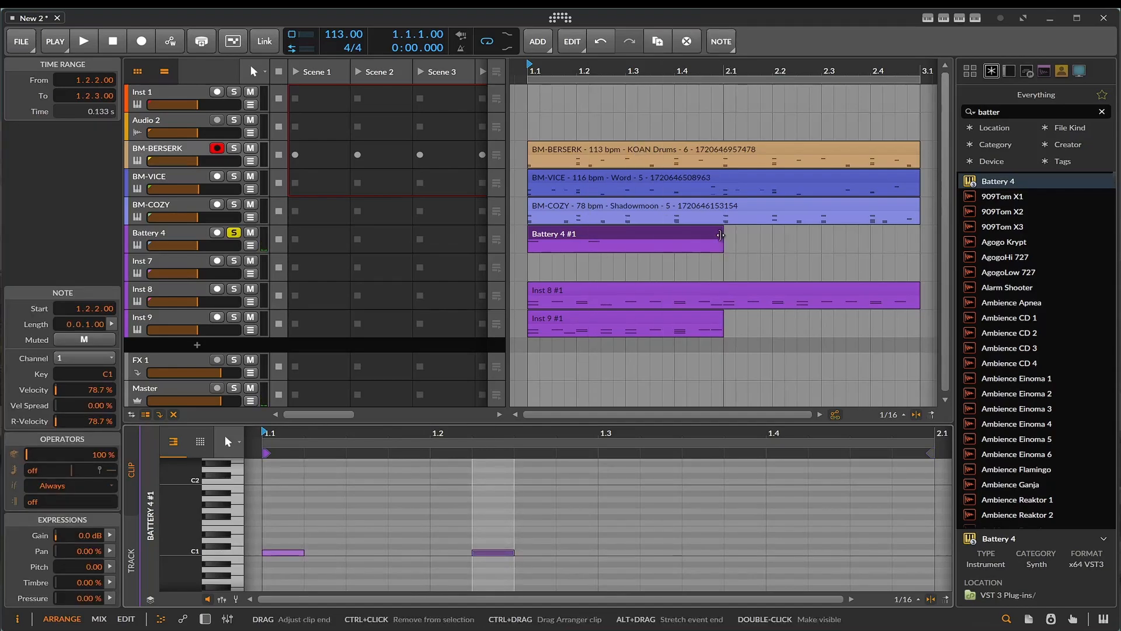
pyautogui.moveTo(723, 239); pyautogui.dragTo(918, 239)
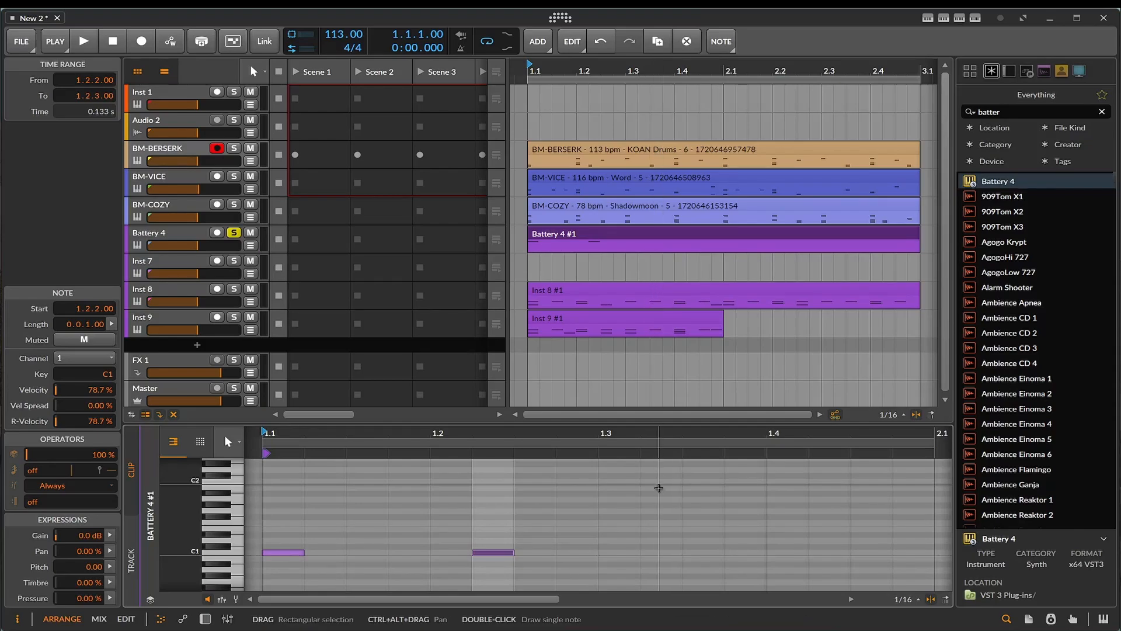
pyautogui.click(667, 145)
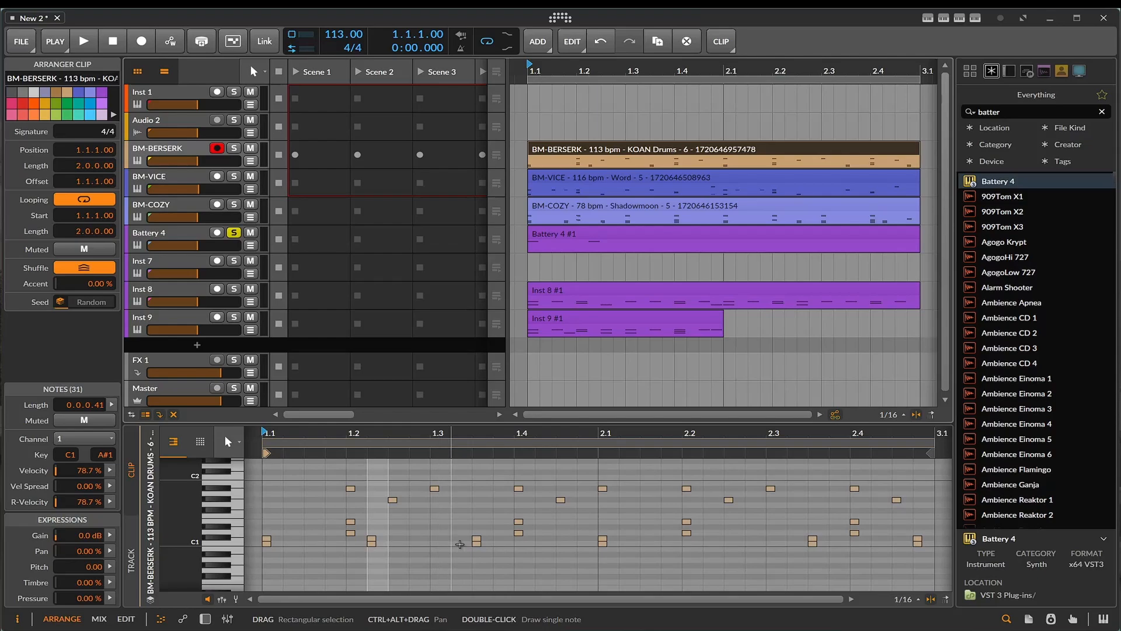
pyautogui.click(643, 228)
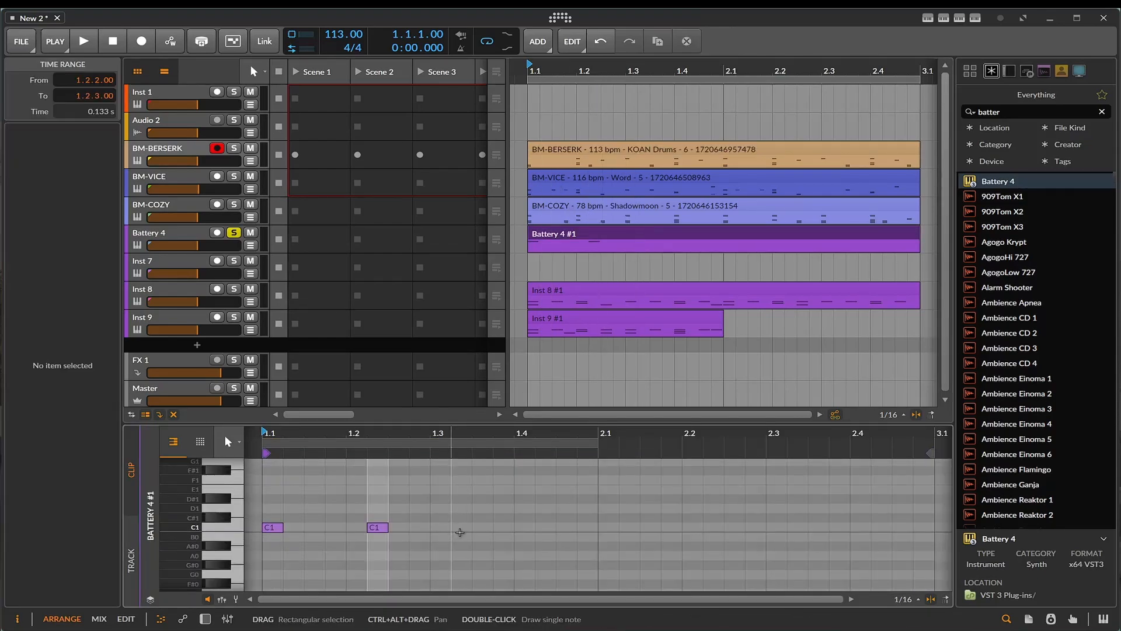
pyautogui.doubleClick(482, 529)
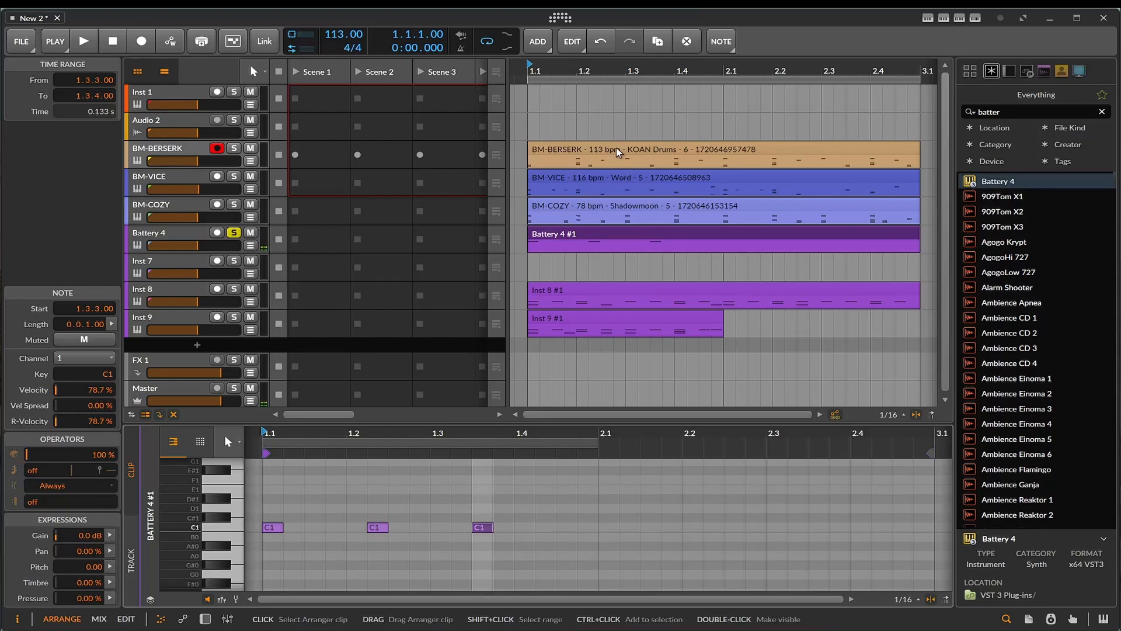
# Add C1 kicks at 2.1.1, 2.2.2, 2.3.3 and 2.4.4 in the second bar of the Battery 4 clip
pyautogui.click(616, 147)
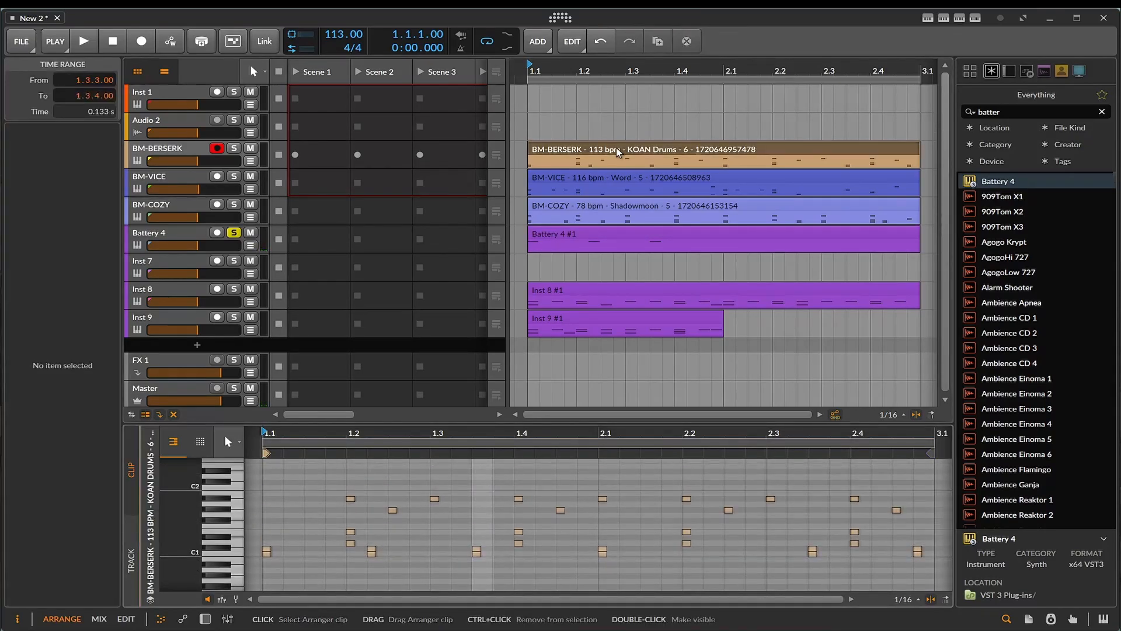
pyautogui.click(620, 234)
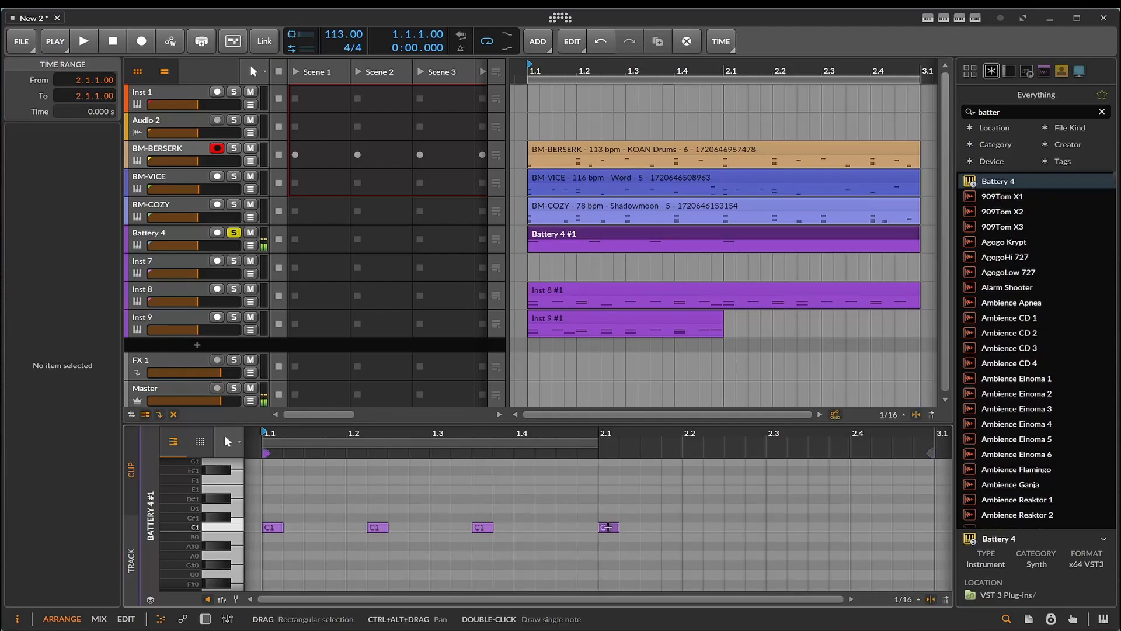
pyautogui.doubleClick(609, 528)
pyautogui.doubleClick(713, 528)
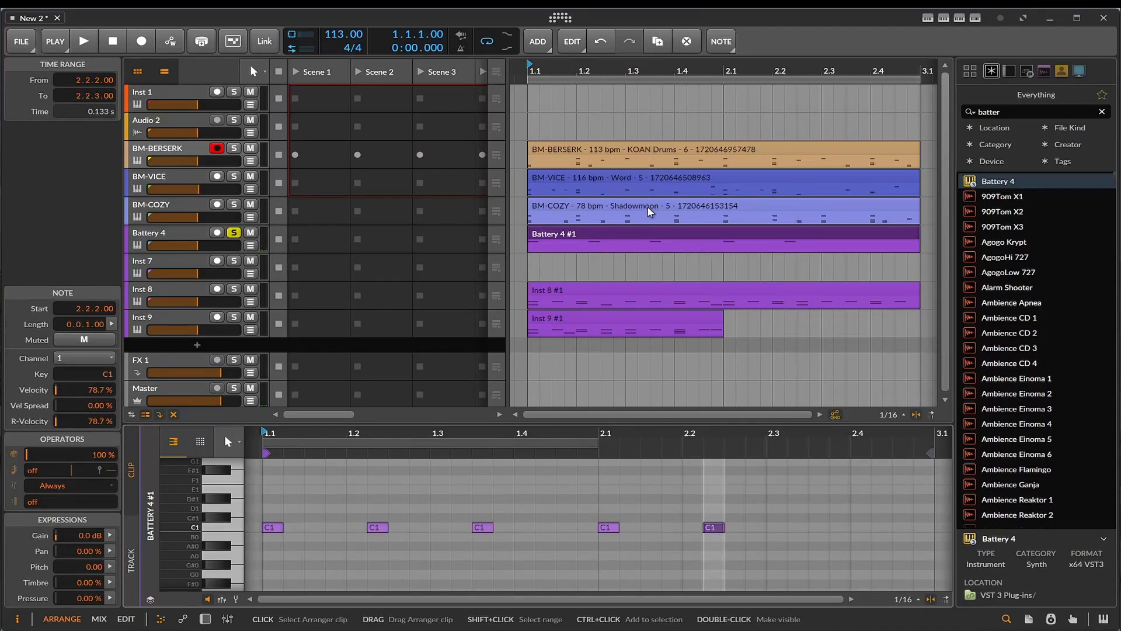
pyautogui.click(649, 154)
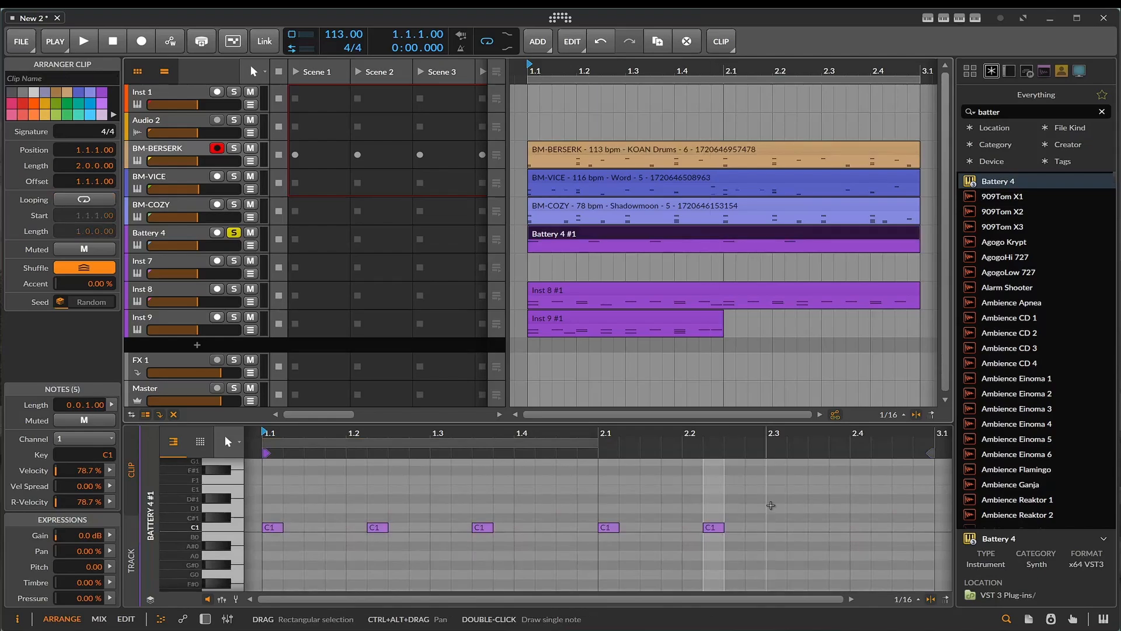
pyautogui.doubleClick(819, 529)
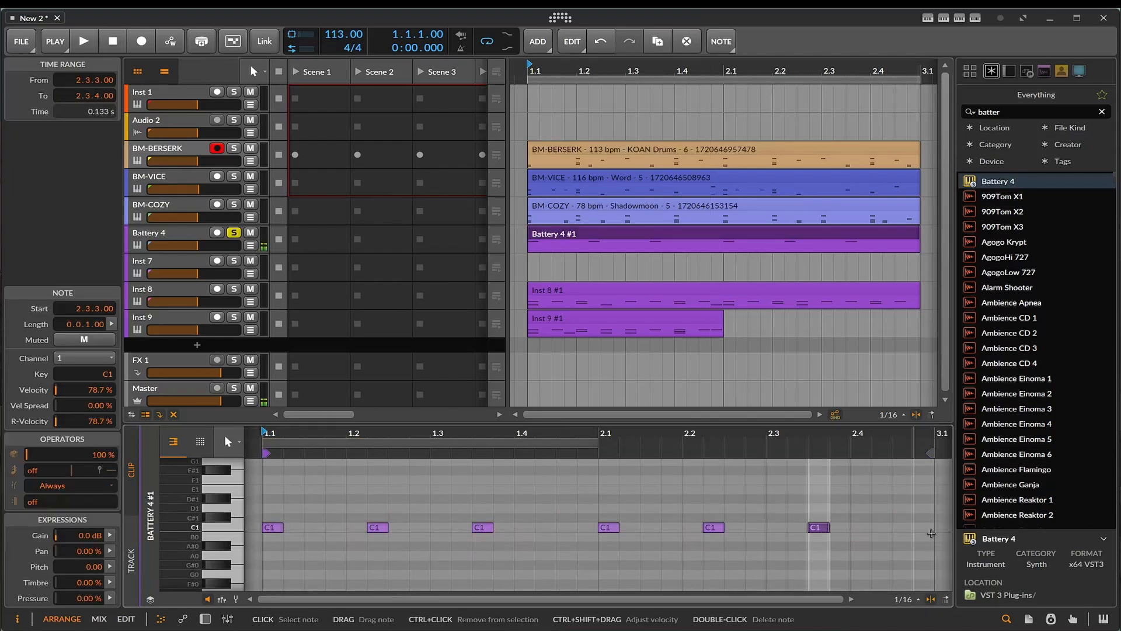
pyautogui.doubleClick(923, 527)
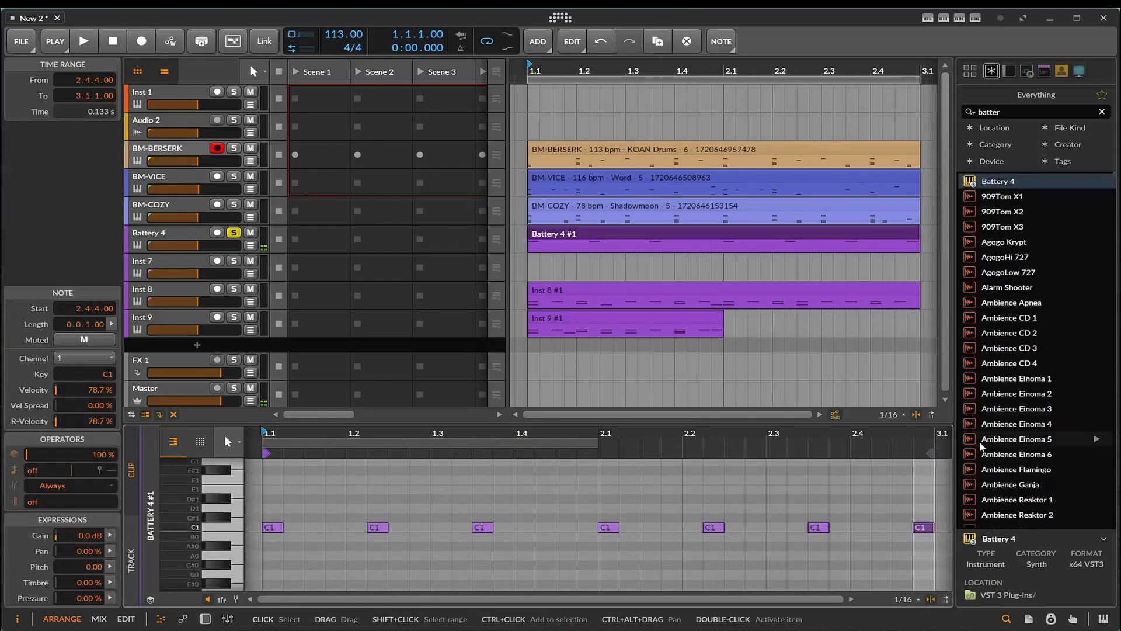
# Play the Battery 4 kick pattern, then audition the D1 sound in the KOAN Drums clip
pyautogui.press('space')
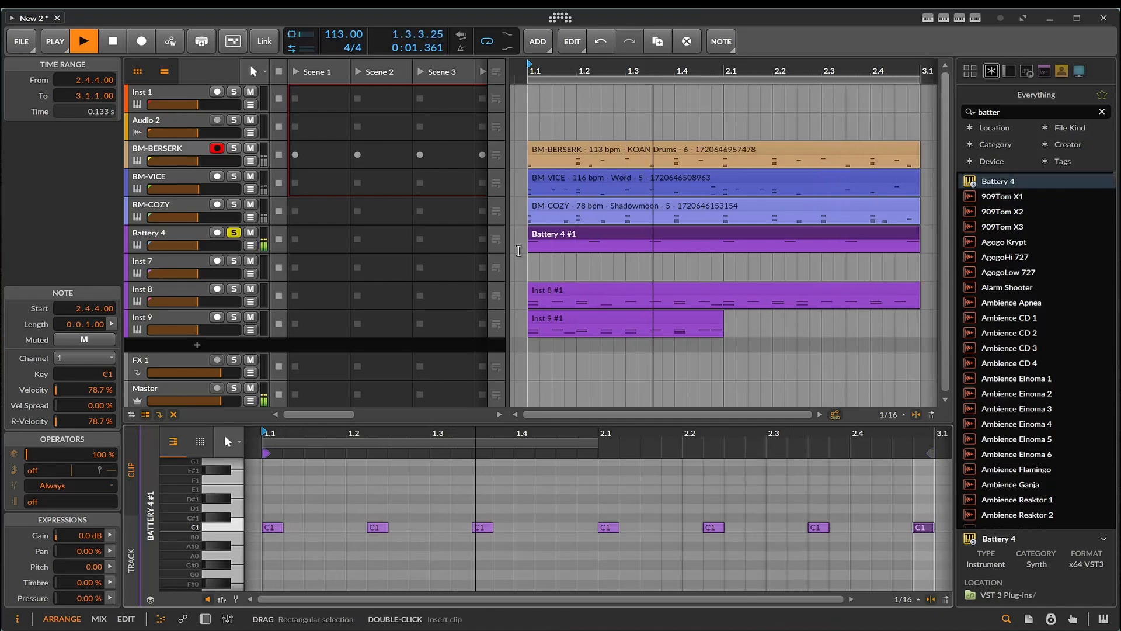
pyautogui.click(552, 153)
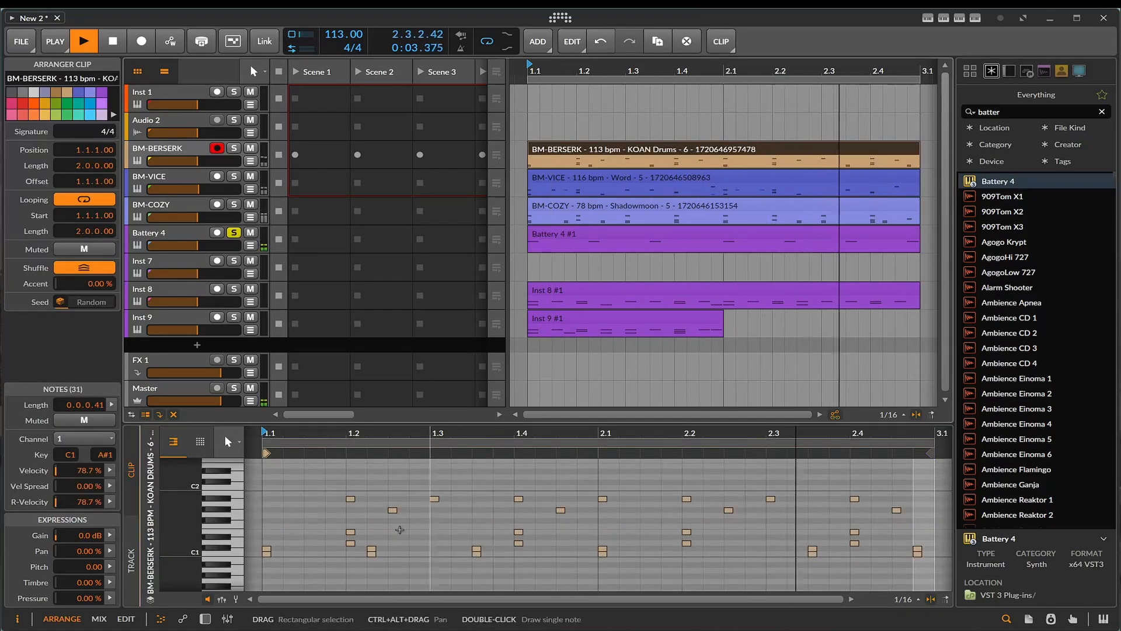
pyautogui.click(239, 543)
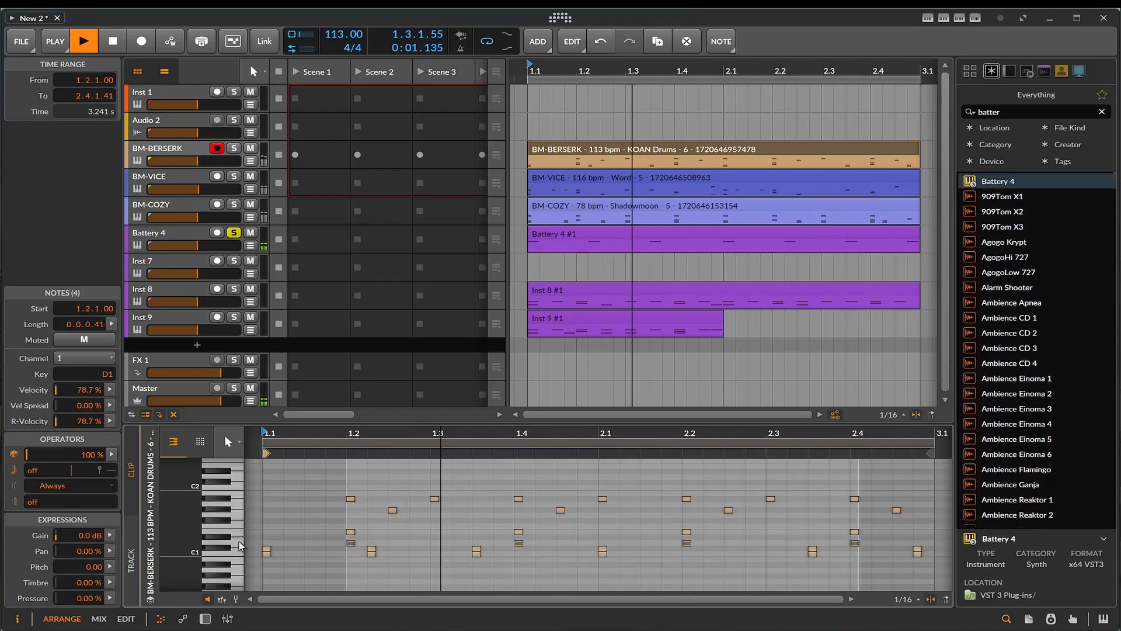
pyautogui.press('space')
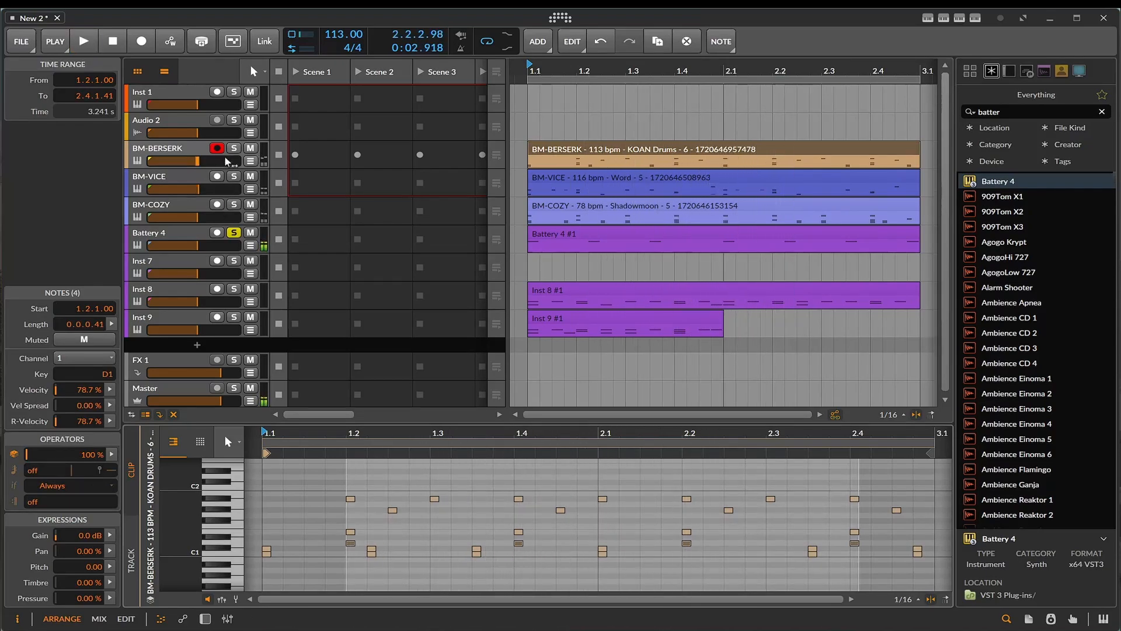
pyautogui.click(236, 542)
pyautogui.click(236, 542)
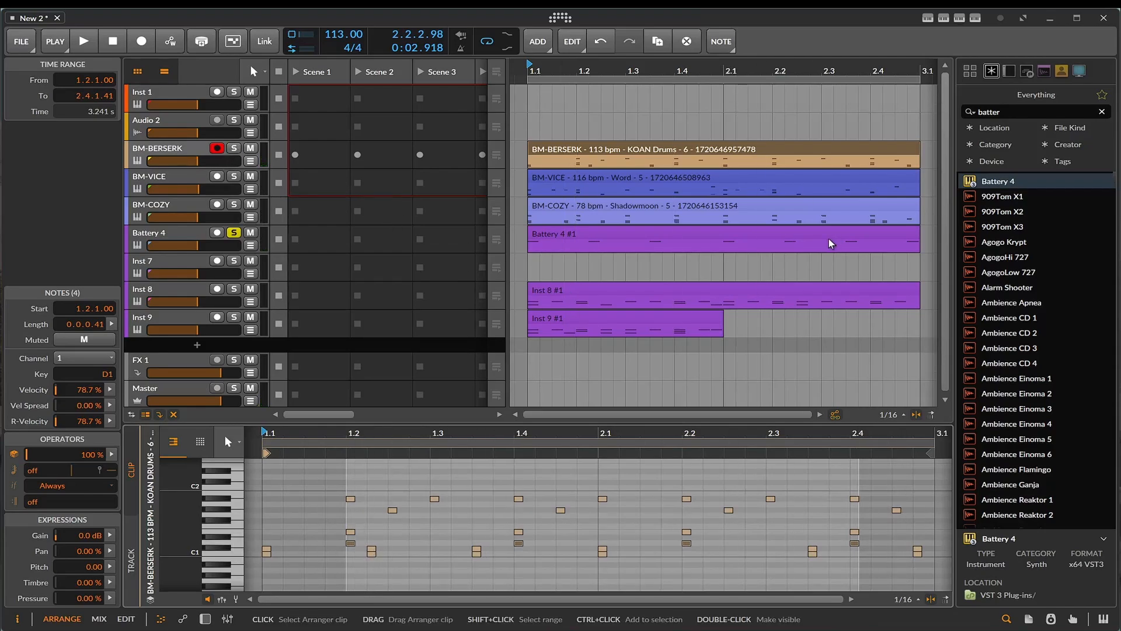
# Add C#1 notes at 1.2.1, 1.4.1, 2.2.1 and 2.4.1 in the Battery 4 clip
pyautogui.click(611, 234)
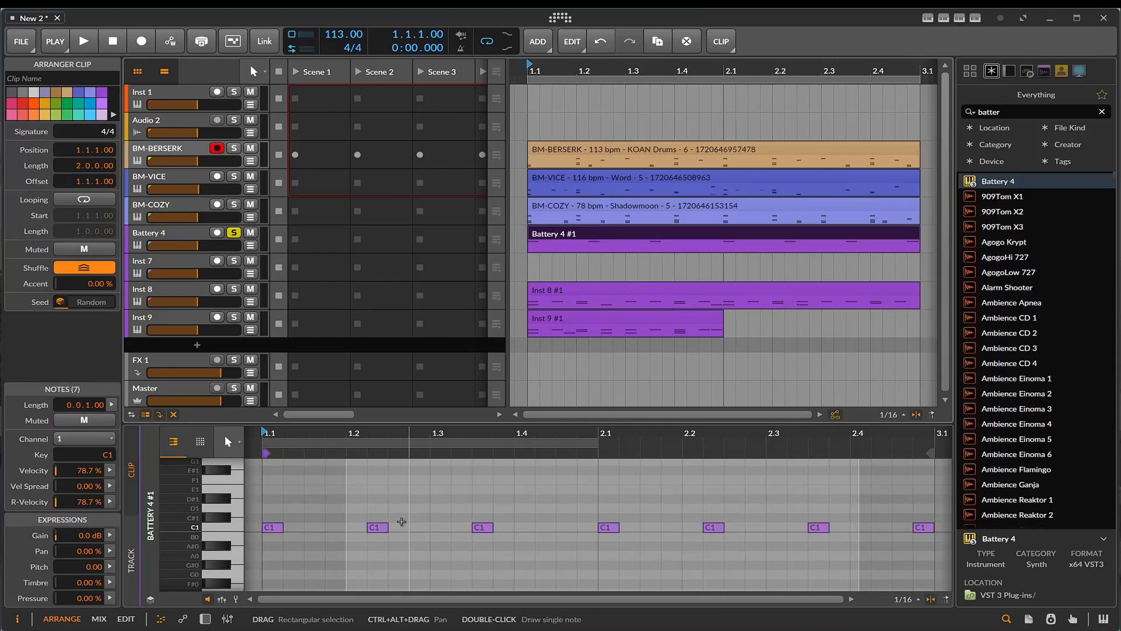
pyautogui.doubleClick(355, 521)
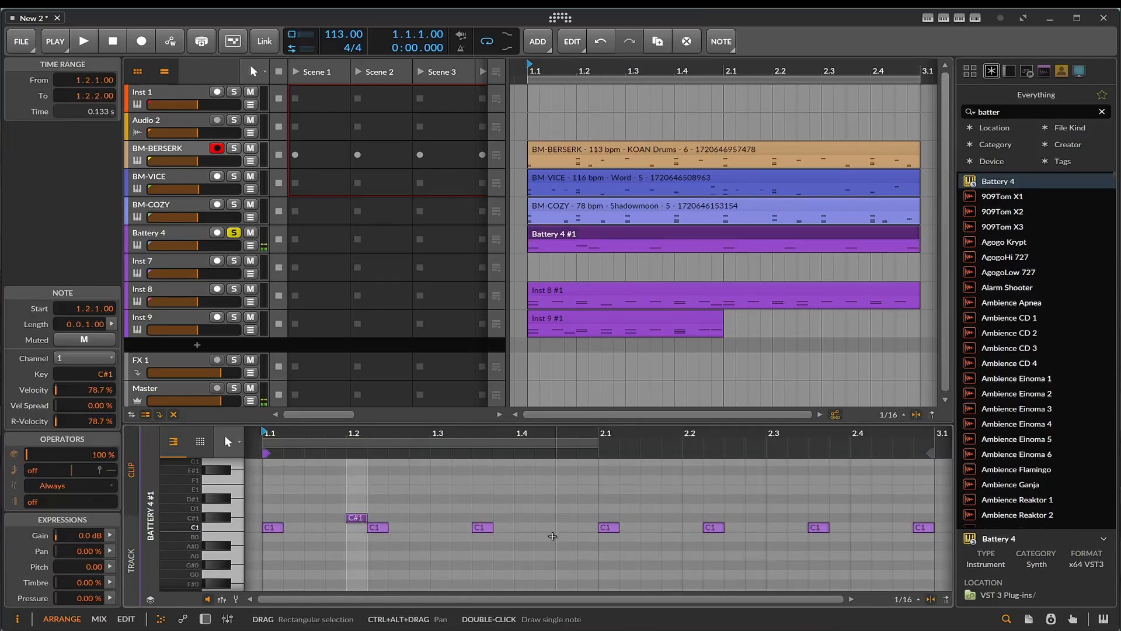
pyautogui.doubleClick(526, 518)
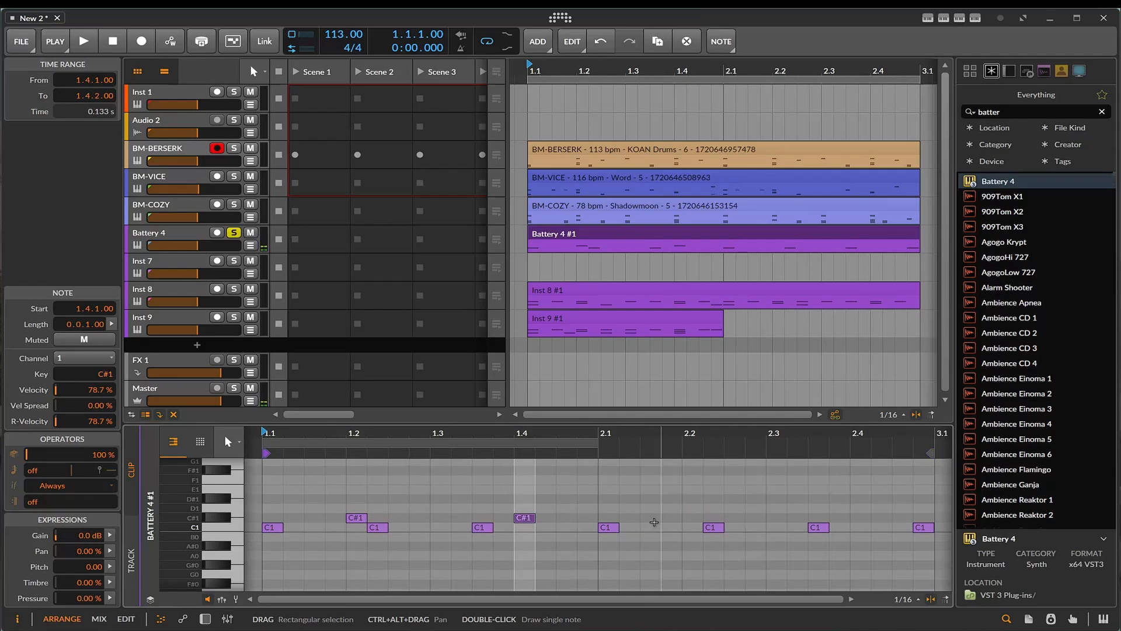
pyautogui.doubleClick(687, 518)
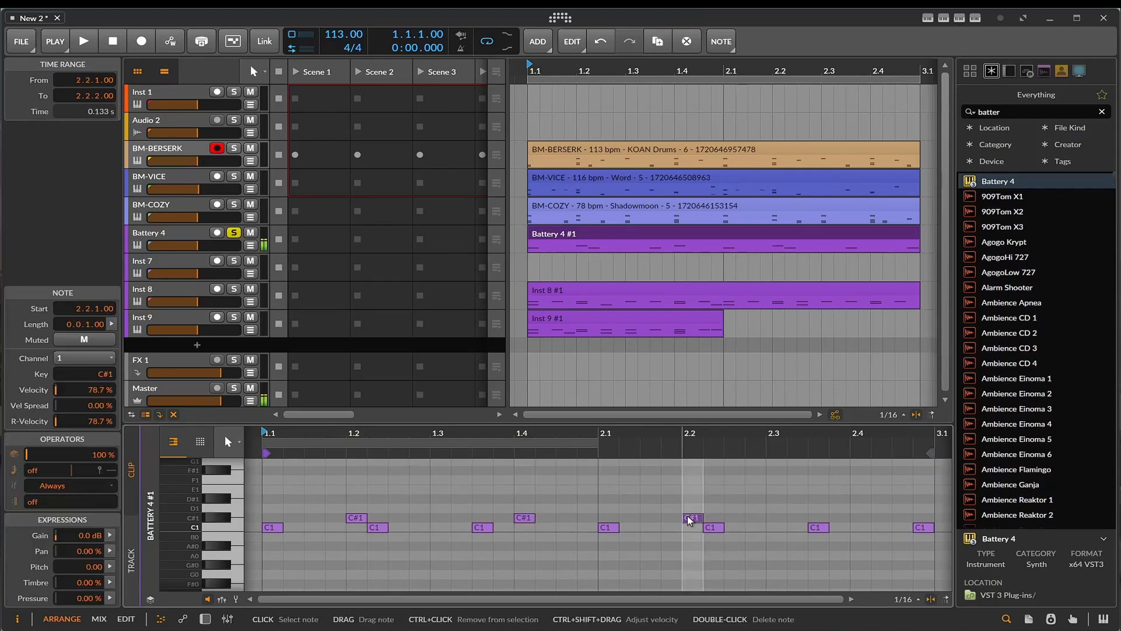
pyautogui.doubleClick(858, 517)
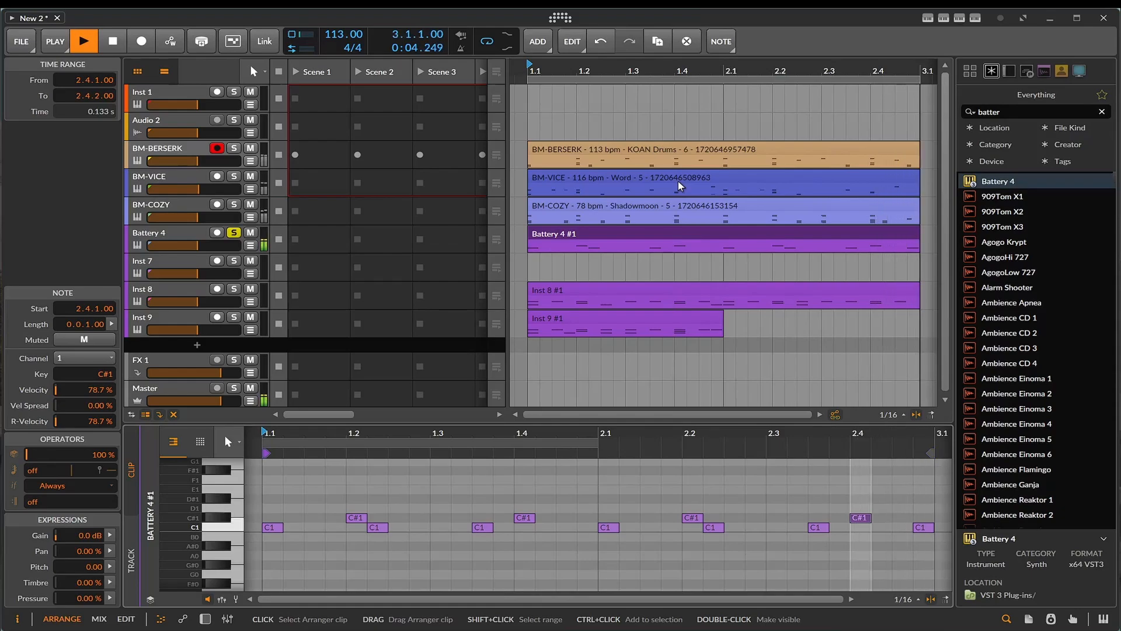
# Solo BM-BERSERK alongside Battery 4 and listen to both patterns playing together
pyautogui.click(233, 149)
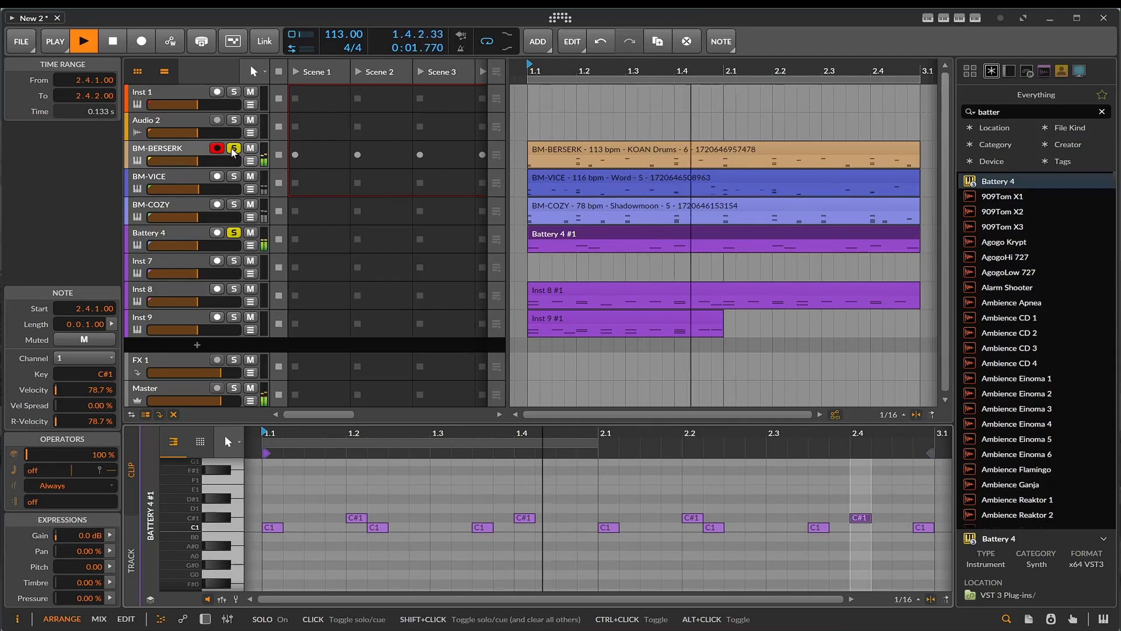
pyautogui.press('space')
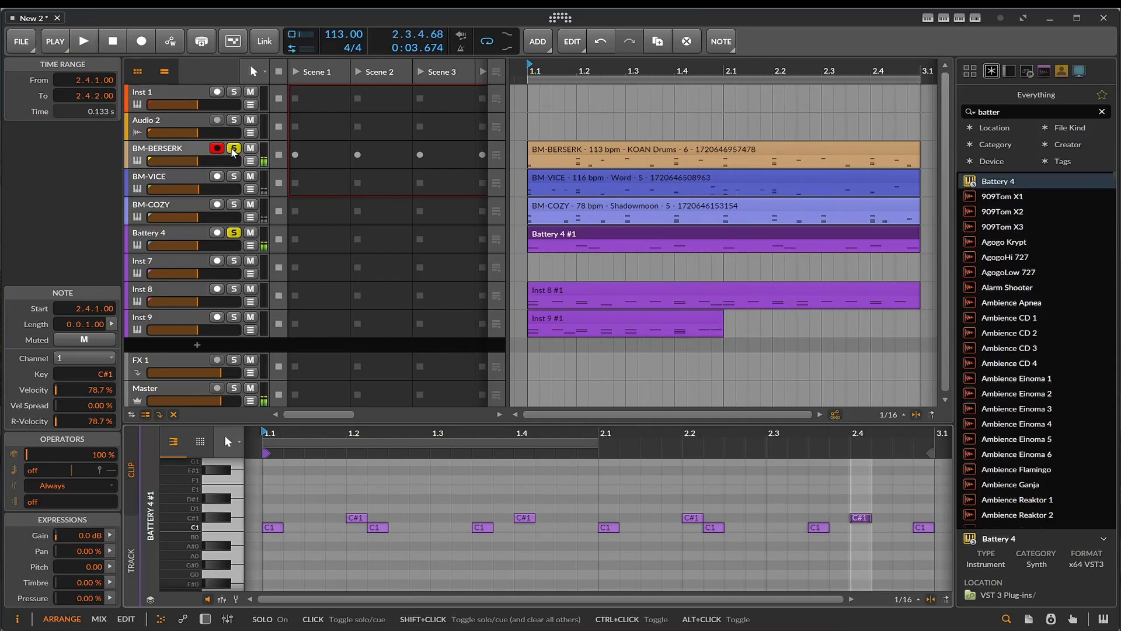
# Following the A#1 notes in the KOAN Drums clip, add D1 notes on every beat from 1.2.1 to 2.4.1 in the Battery 4 clip
pyautogui.click(562, 147)
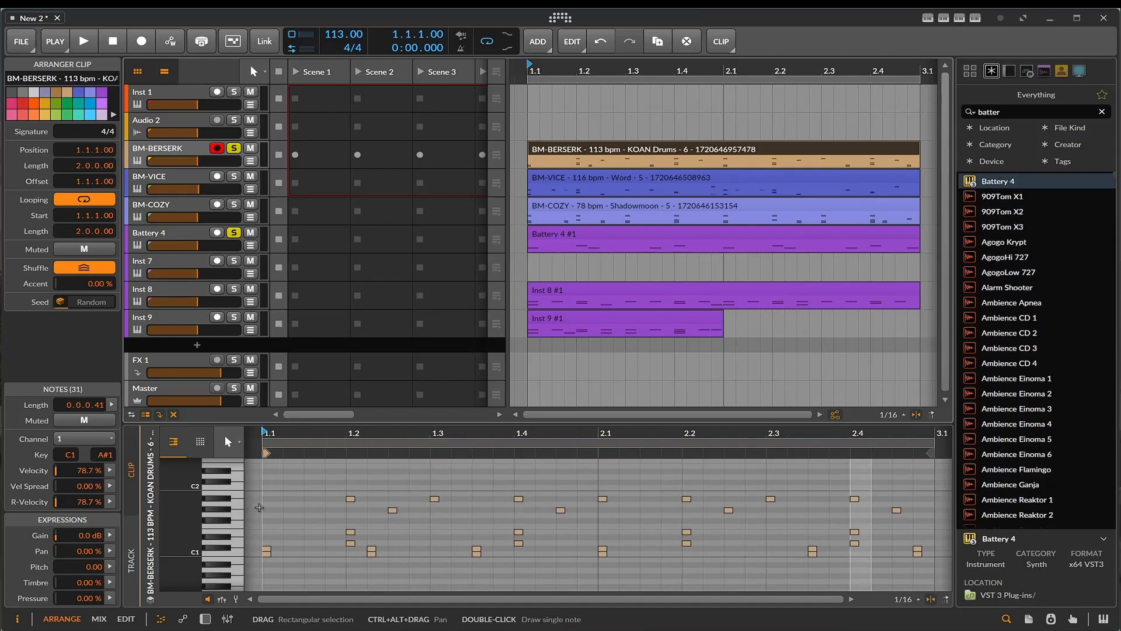
pyautogui.click(236, 500)
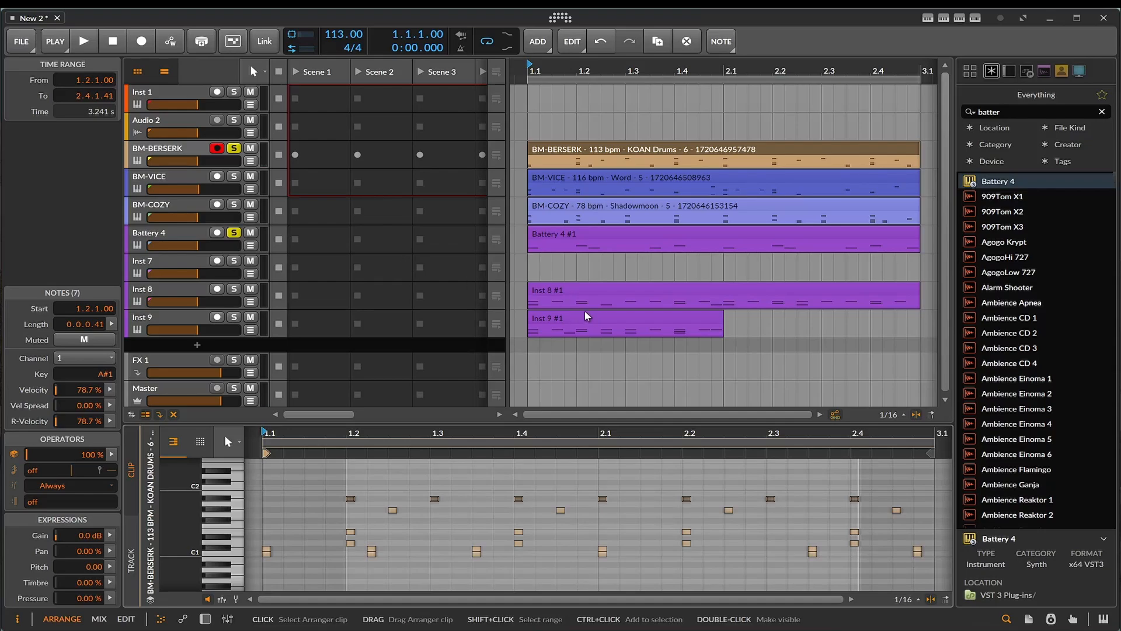
pyautogui.click(582, 231)
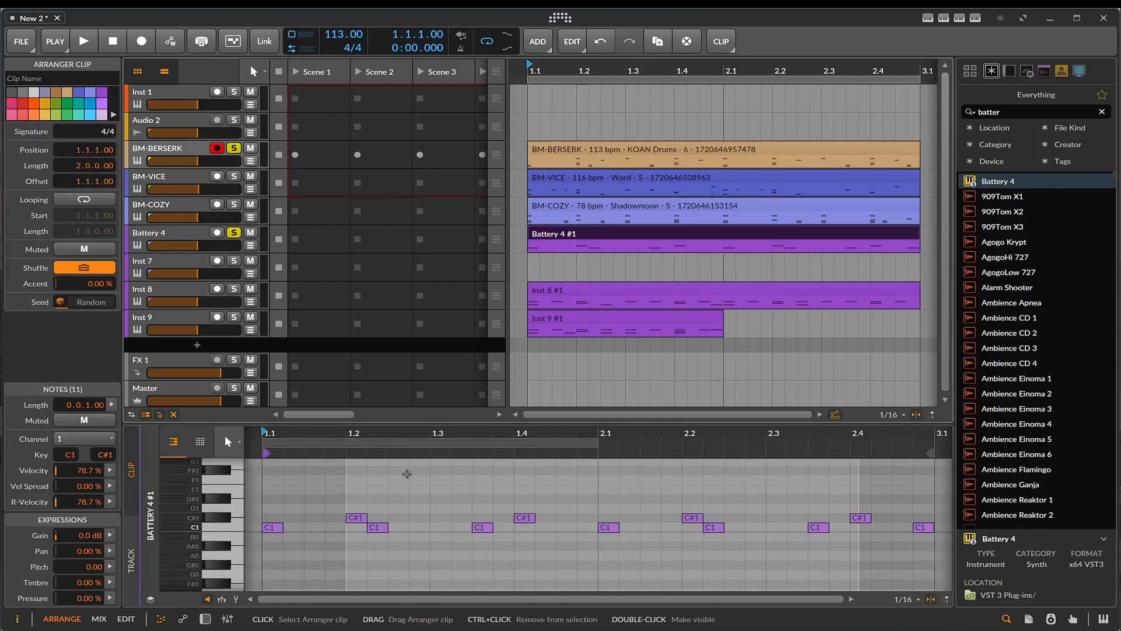
pyautogui.click(358, 505)
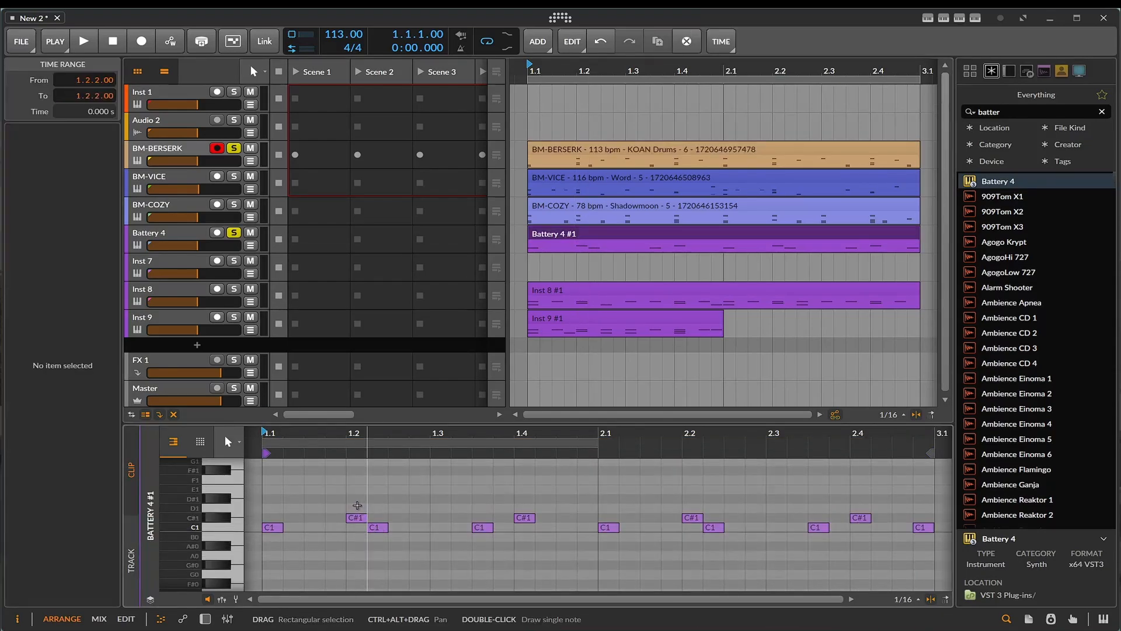
pyautogui.doubleClick(358, 507)
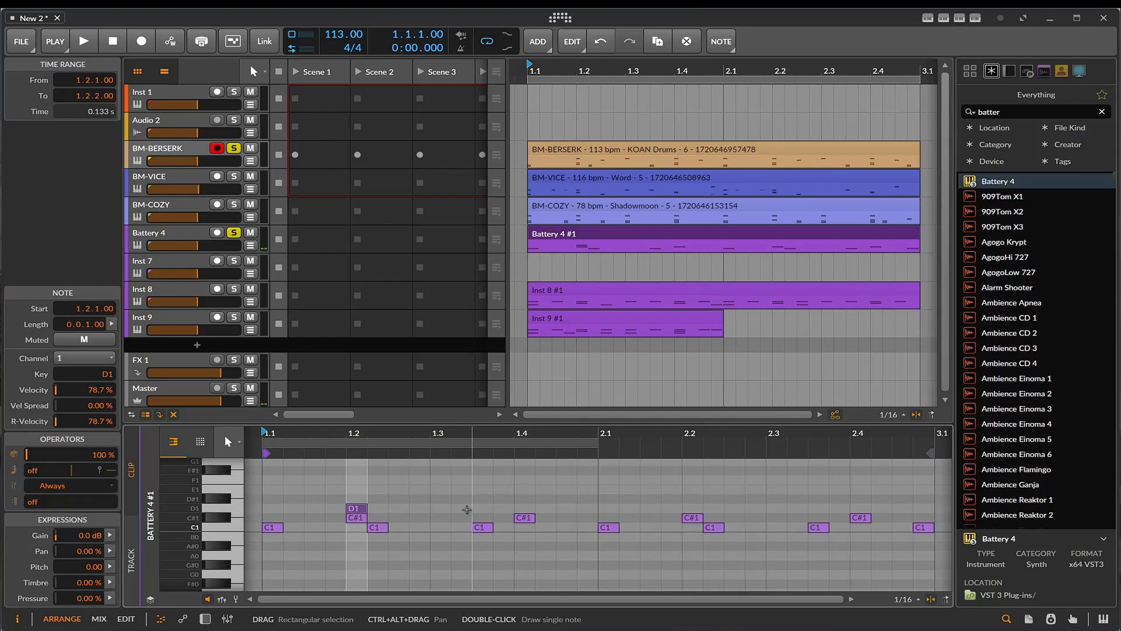
pyautogui.doubleClick(439, 508)
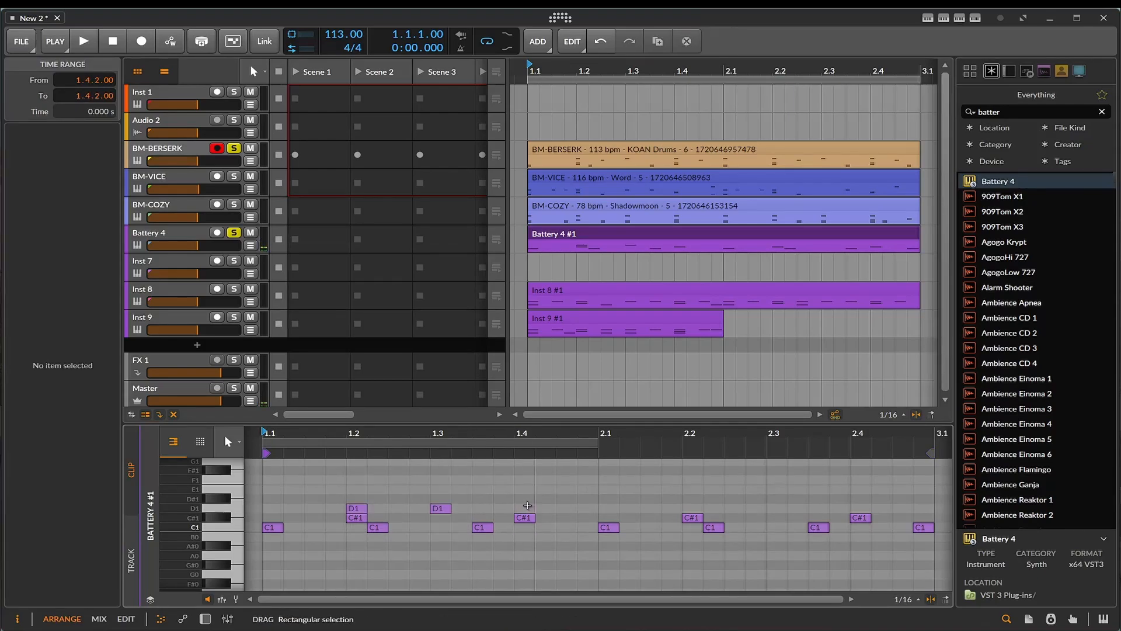
pyautogui.doubleClick(524, 508)
pyautogui.doubleClick(612, 508)
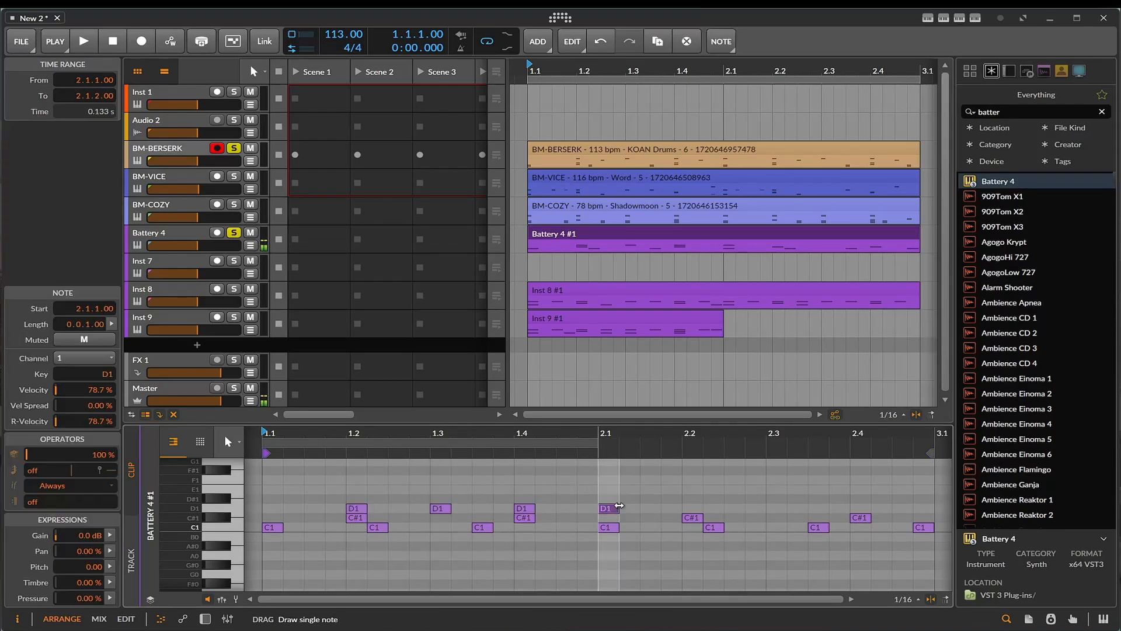
pyautogui.doubleClick(694, 507)
pyautogui.doubleClick(777, 508)
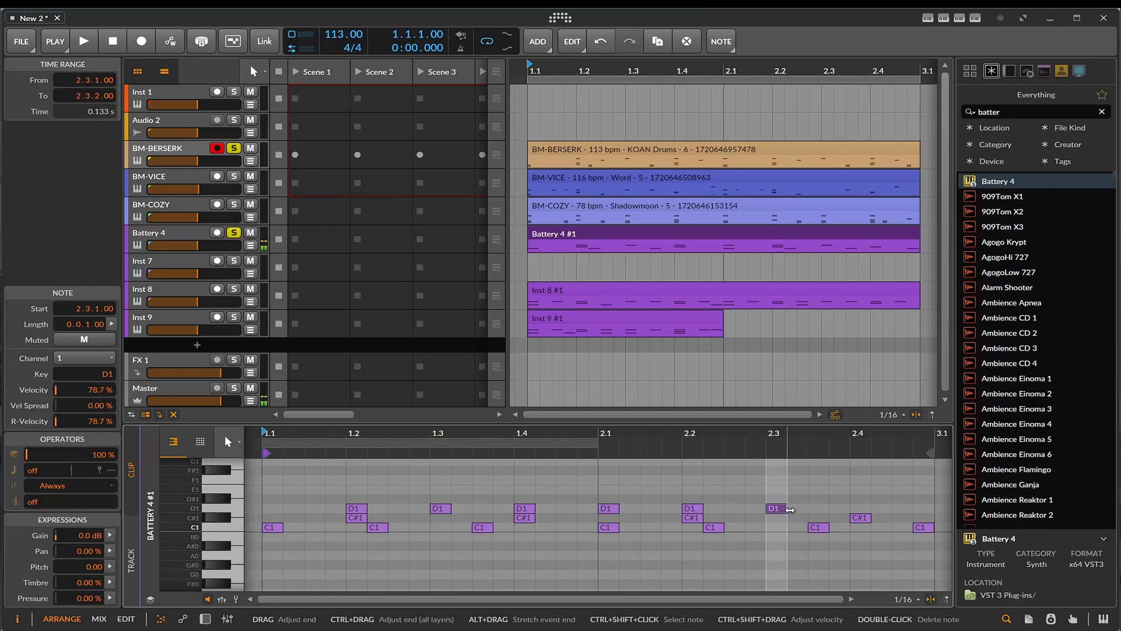
pyautogui.doubleClick(868, 508)
# Play the layered beat, raise the tempo to 118 BPM and unsolo BM-BERSERK to hear Battery 4 alone
pyautogui.press('space')
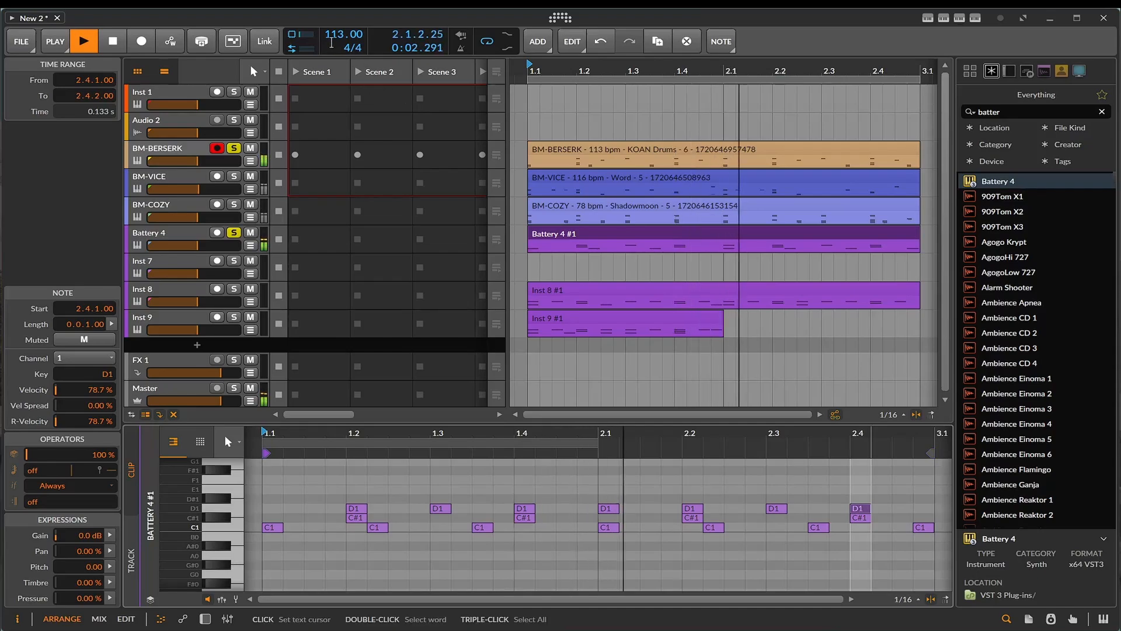
pyautogui.moveTo(331, 37); pyautogui.dragTo(331, 26)
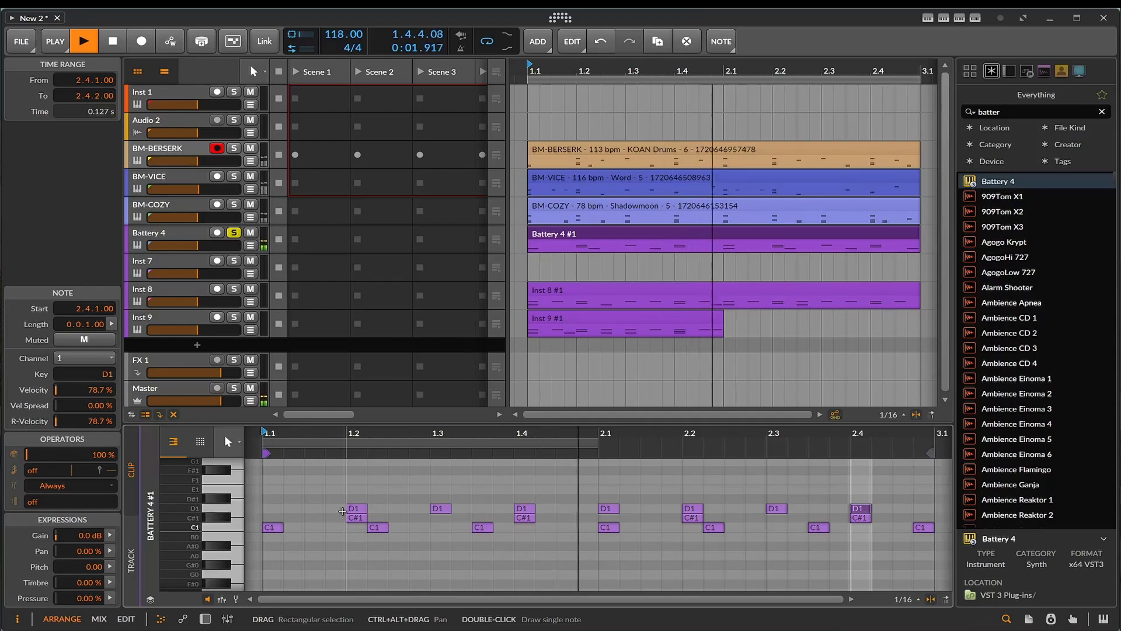
pyautogui.click(117, 42)
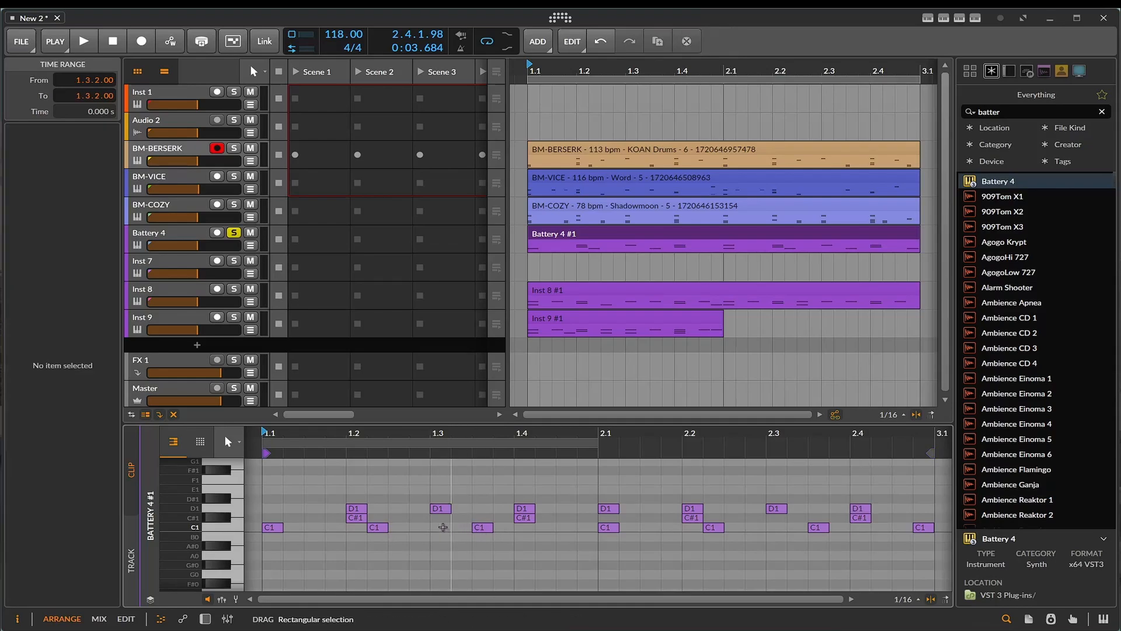
# Replace the first bar's C1 kicks at 1.2.2 and 1.3.3 with kicks at 1.2.1, 1.3.1 and 1.4.1
pyautogui.doubleClick(444, 529)
pyautogui.doubleClick(358, 527)
pyautogui.doubleClick(378, 528)
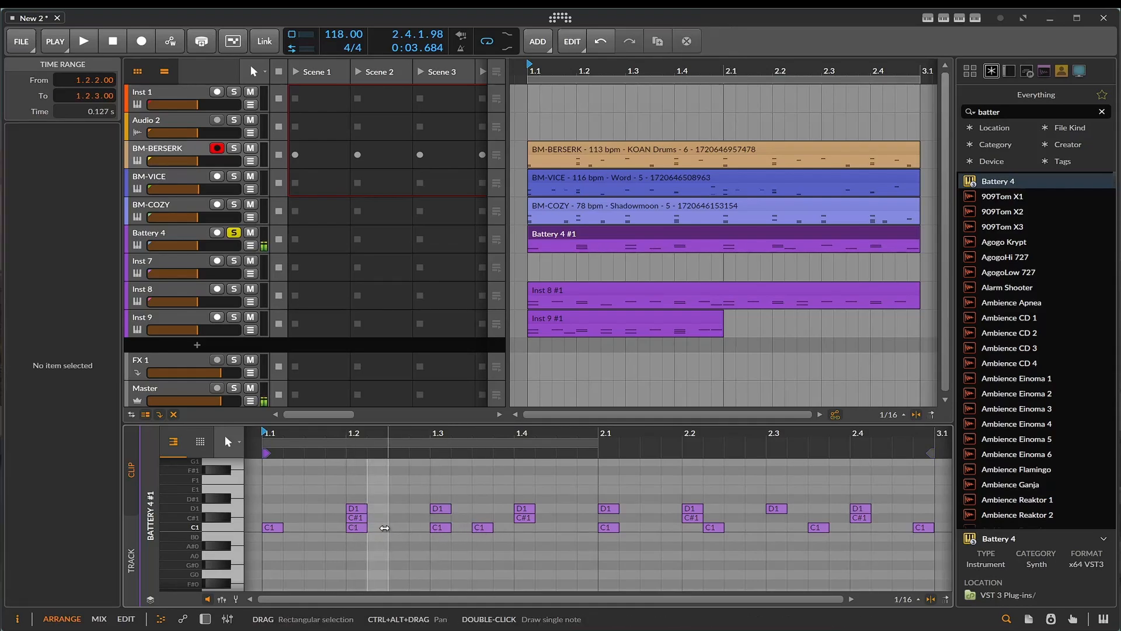
pyautogui.doubleClick(483, 528)
pyautogui.click(520, 527)
pyautogui.doubleClick(520, 527)
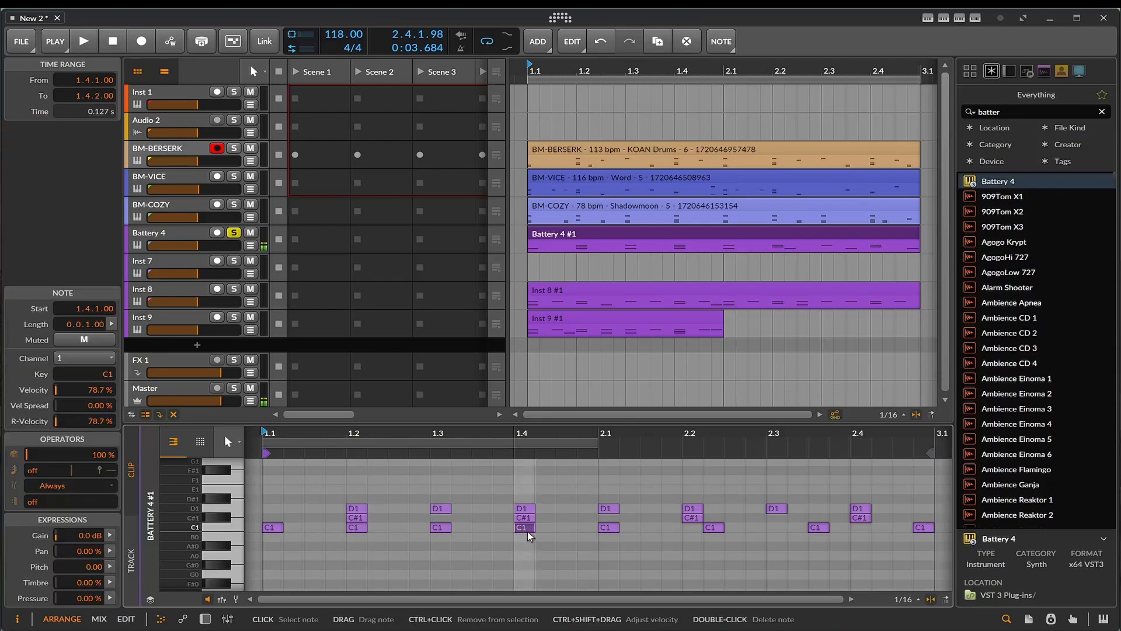
# Replace the second bar's C1 kicks at 2.2.2, 2.3.3 and 2.4.4 with kicks at 2.2.1, 2.3.1 and 2.4.1, and play the pattern
pyautogui.click(701, 528)
pyautogui.doubleClick(700, 528)
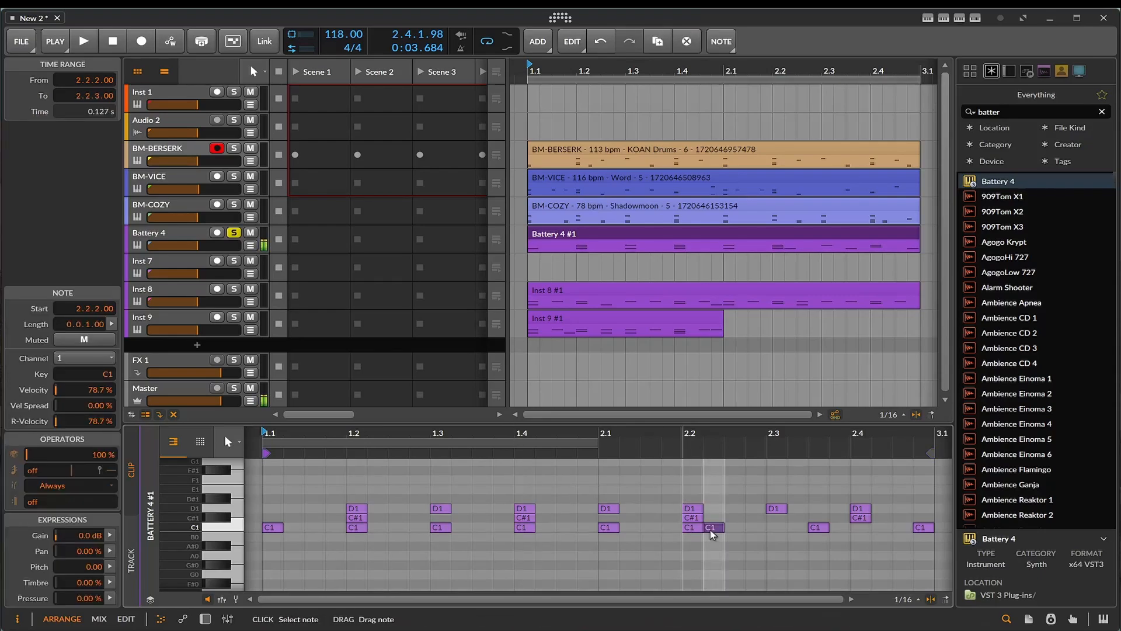
pyautogui.doubleClick(711, 529)
pyautogui.doubleClick(827, 528)
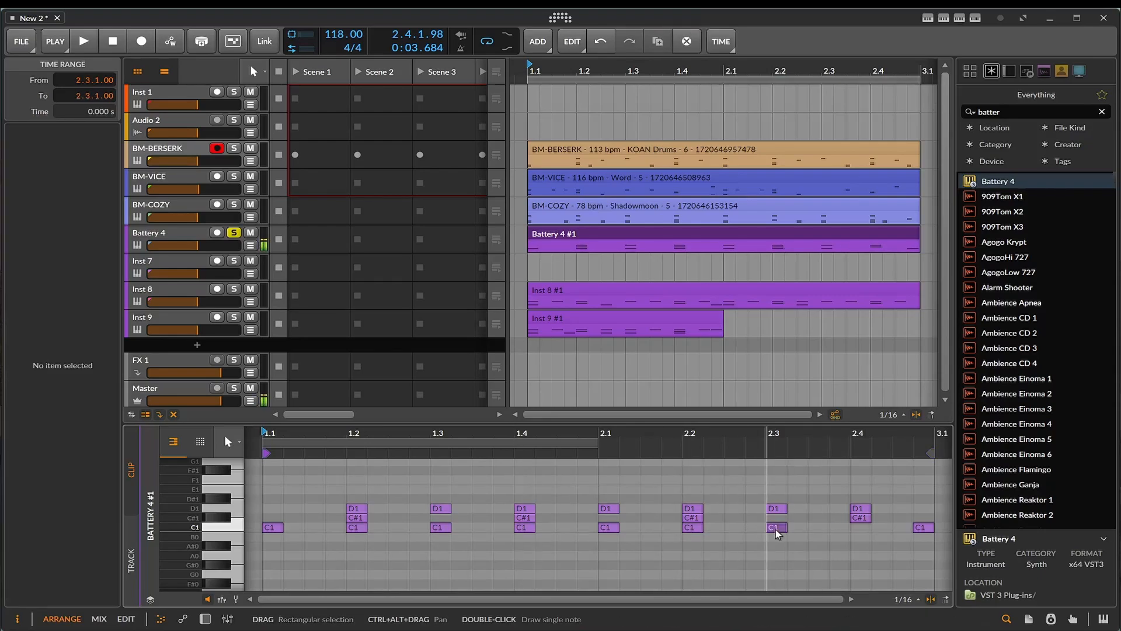
pyautogui.doubleClick(777, 527)
pyautogui.doubleClick(924, 533)
pyautogui.click(860, 532)
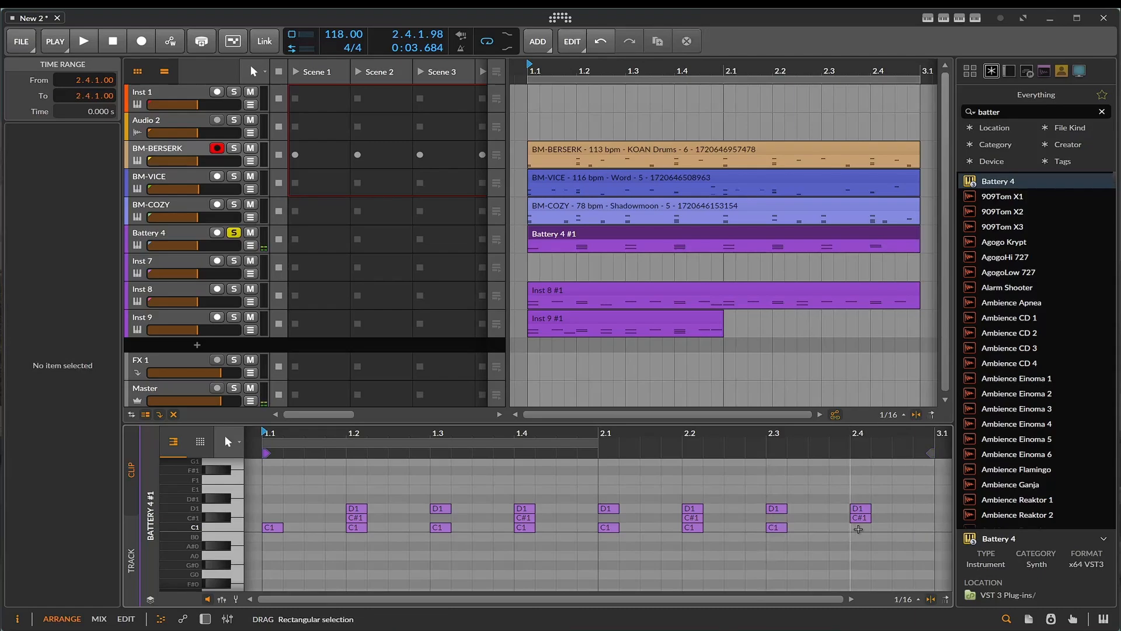
pyautogui.doubleClick(862, 533)
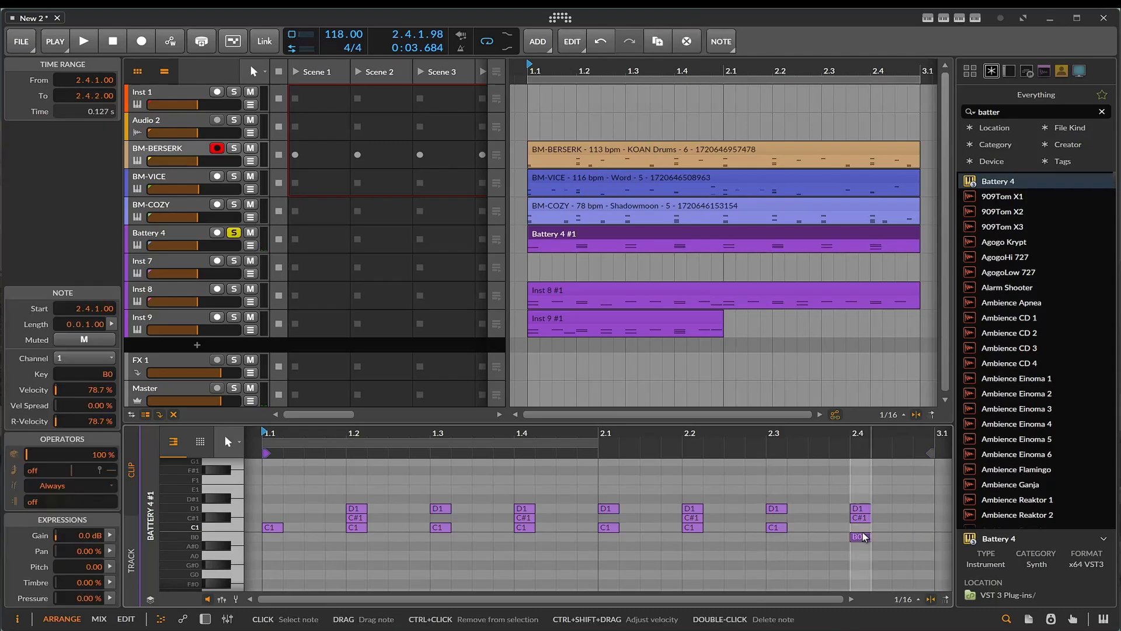
pyautogui.click(866, 530)
pyautogui.doubleClick(866, 530)
pyautogui.press('space')
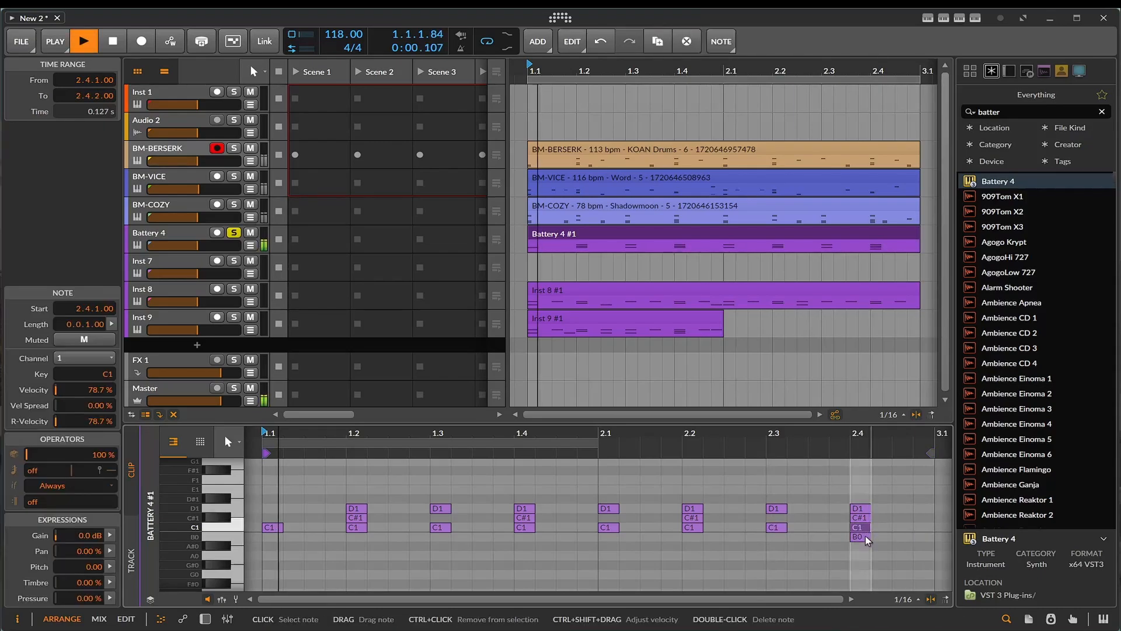
pyautogui.doubleClick(866, 536)
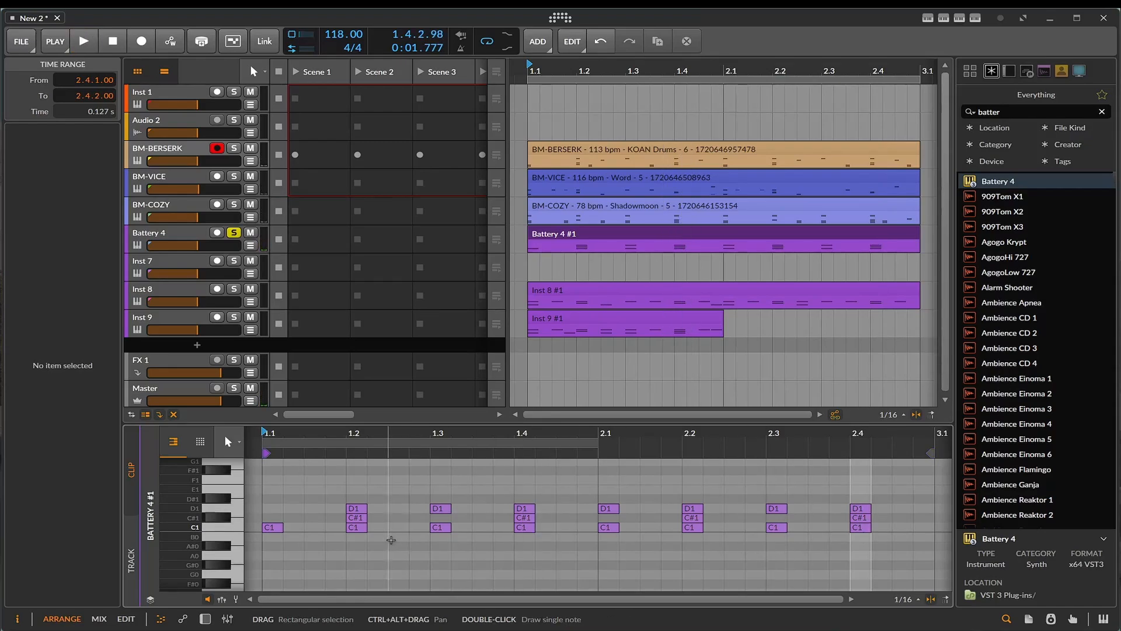
# Remove the first bar's C1 kicks at 1.2.1, 1.3.1 and 1.4.1 and add one at 1.3.3
pyautogui.click(362, 526)
pyautogui.doubleClick(393, 527)
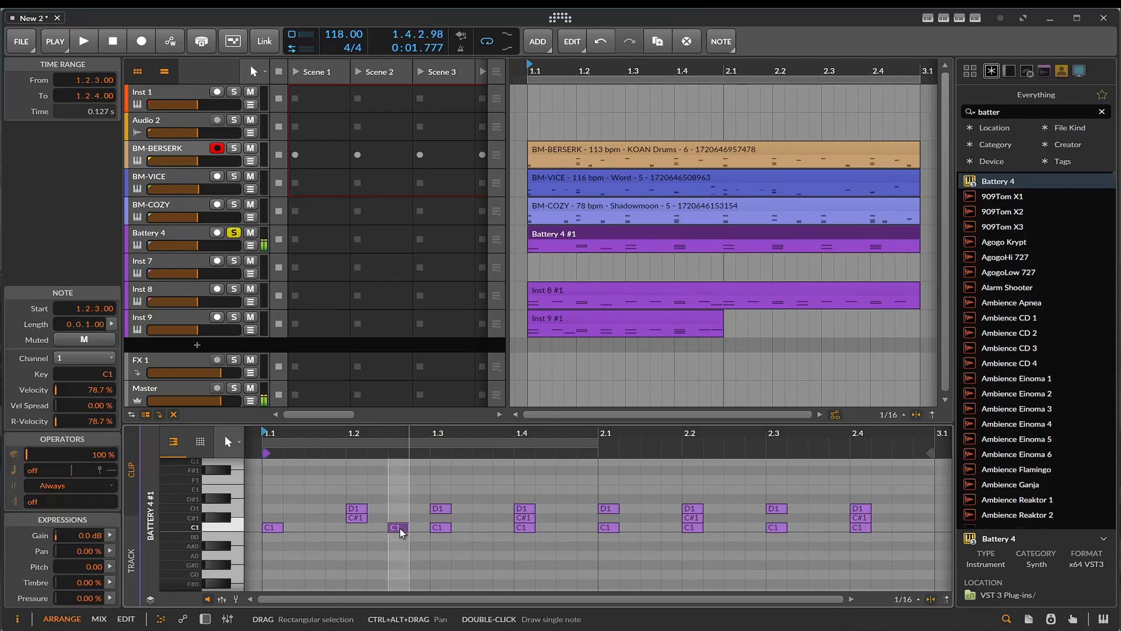
pyautogui.doubleClick(434, 525)
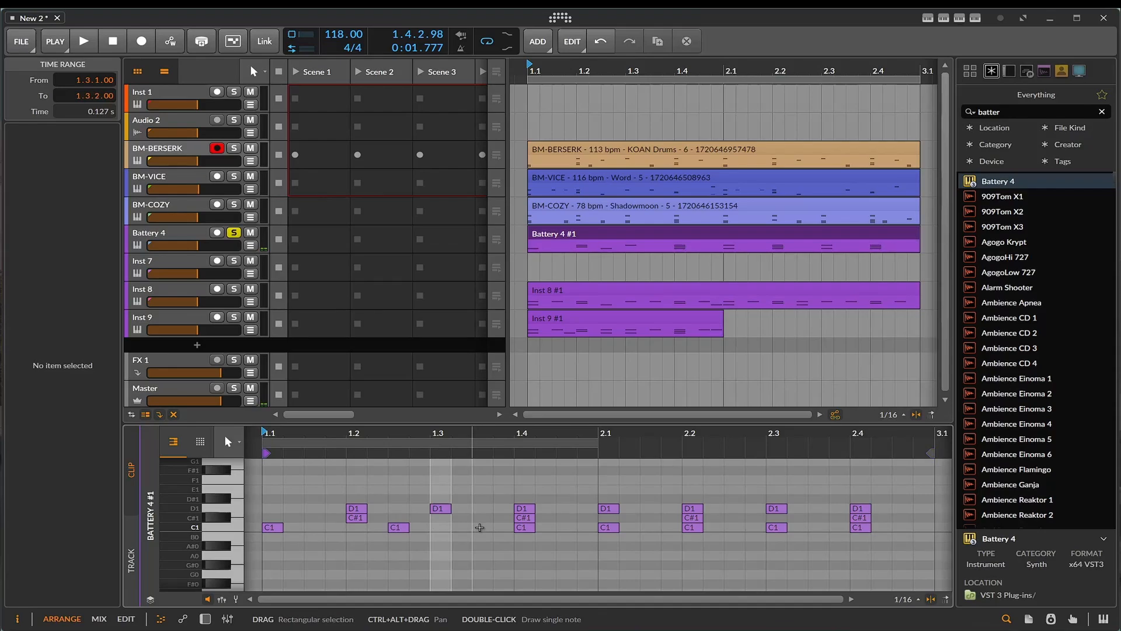
pyautogui.moveTo(403, 527); pyautogui.dragTo(403, 536)
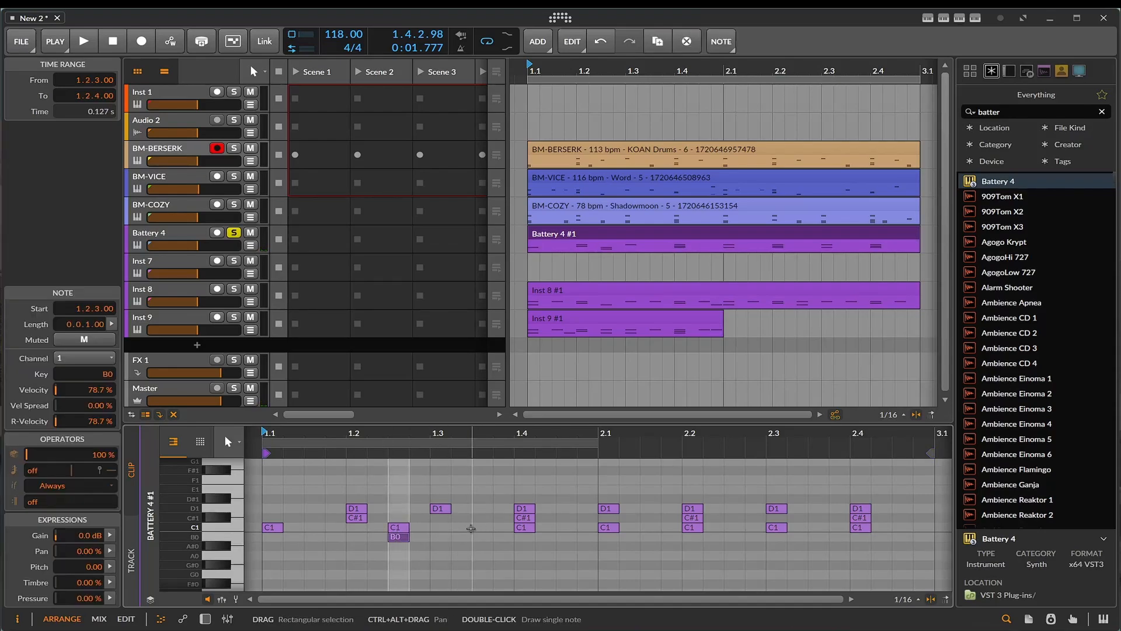
pyautogui.doubleClick(404, 536)
pyautogui.doubleClick(486, 528)
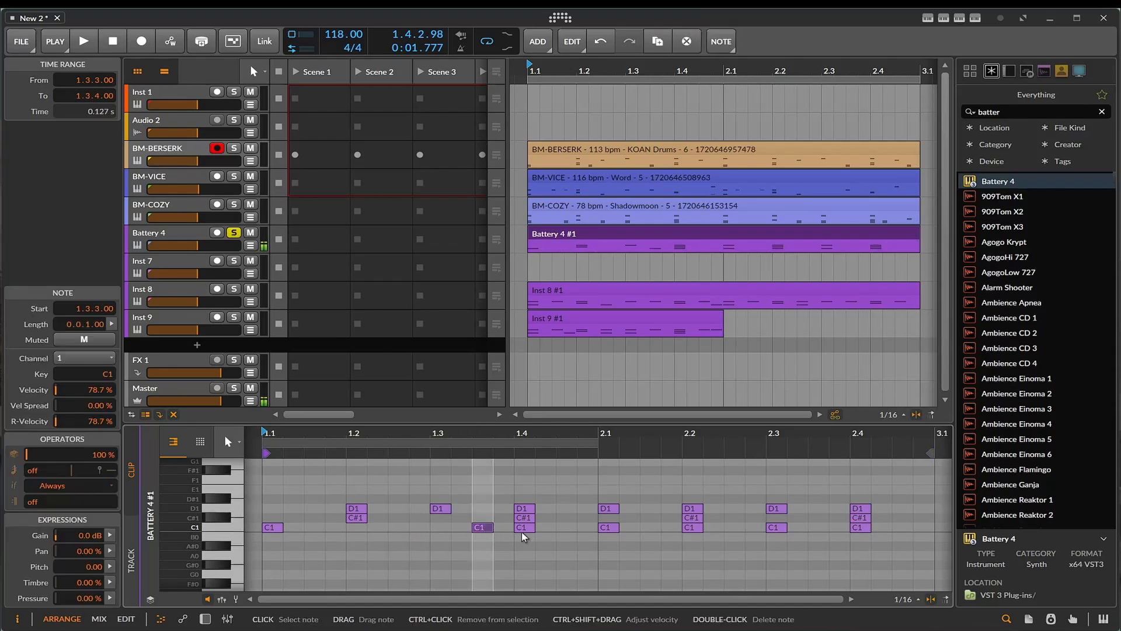
pyautogui.doubleClick(526, 529)
# During playback, replace the second bar's C1 kicks at 2.2.1, 2.3.1 and 2.4.1 with kicks at 2.3.3 and 2.4.4
pyautogui.press('space')
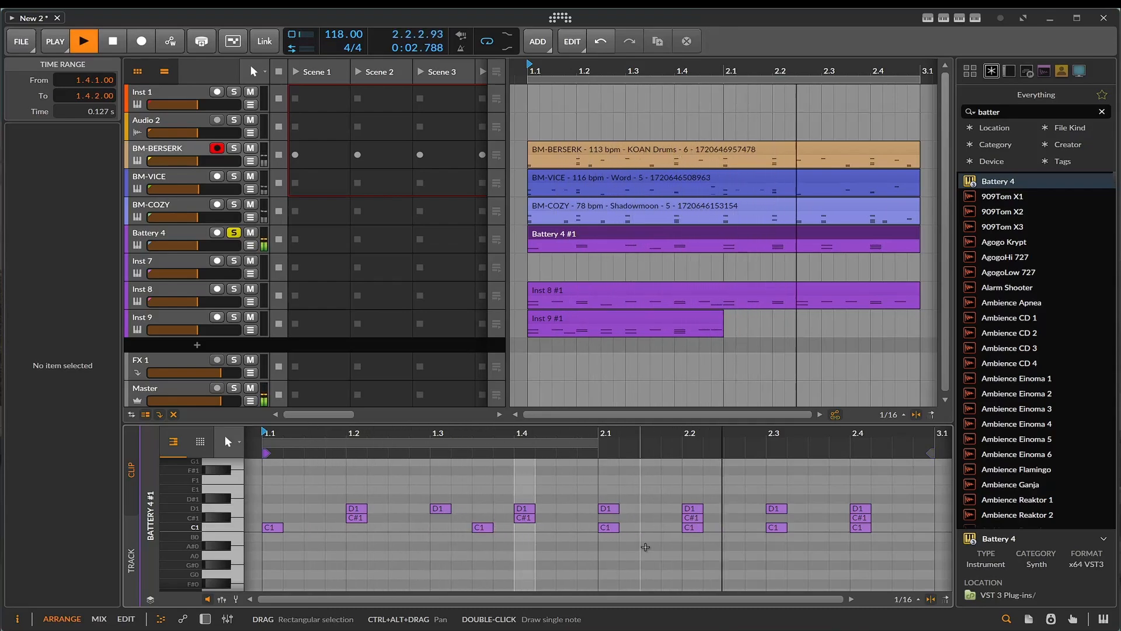
pyautogui.doubleClick(699, 529)
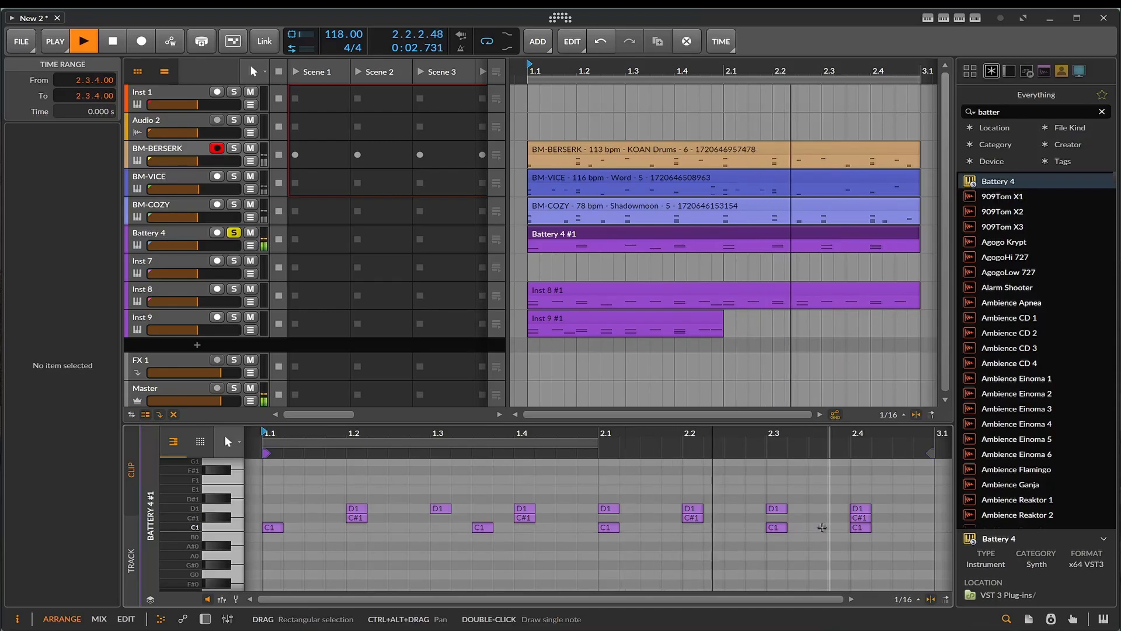
pyautogui.doubleClick(820, 528)
pyautogui.doubleClick(777, 528)
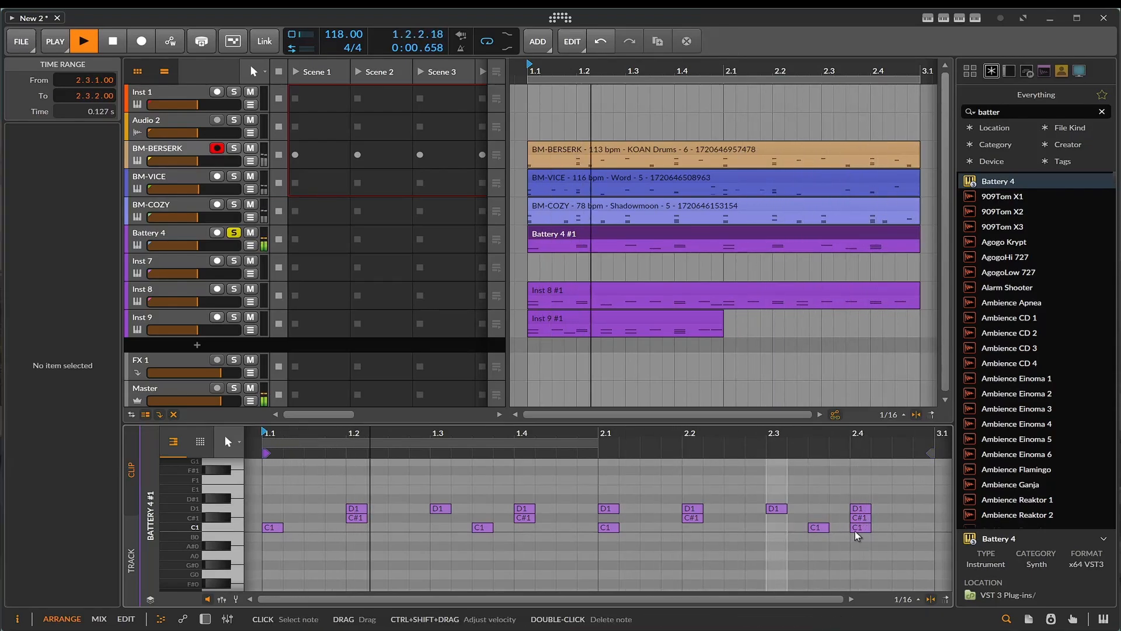
pyautogui.doubleClick(923, 528)
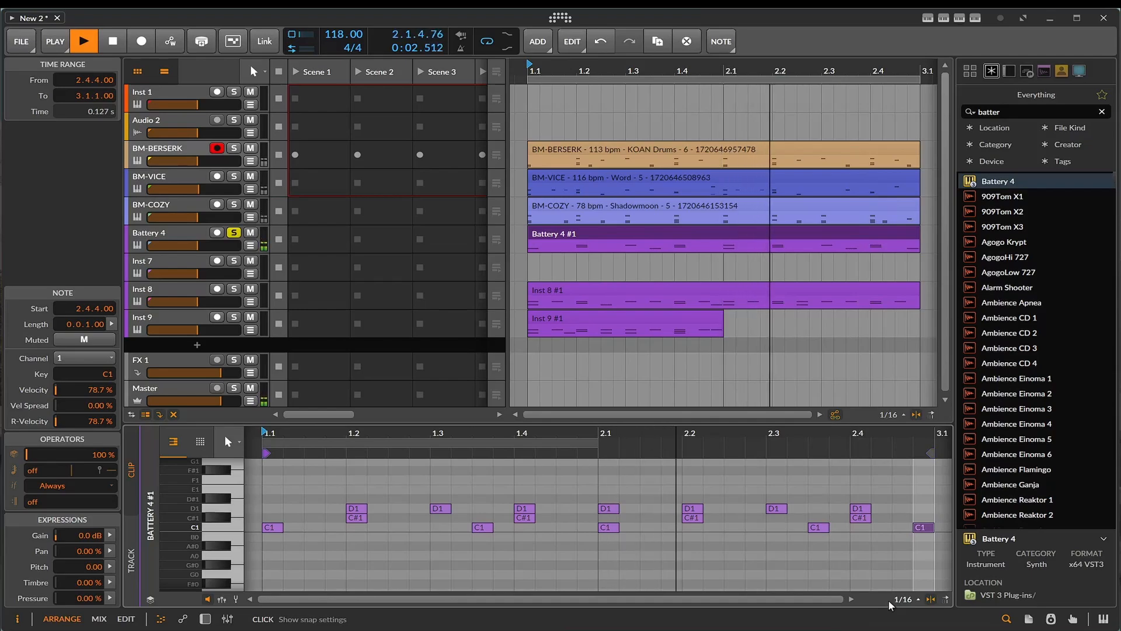
pyautogui.press('space')
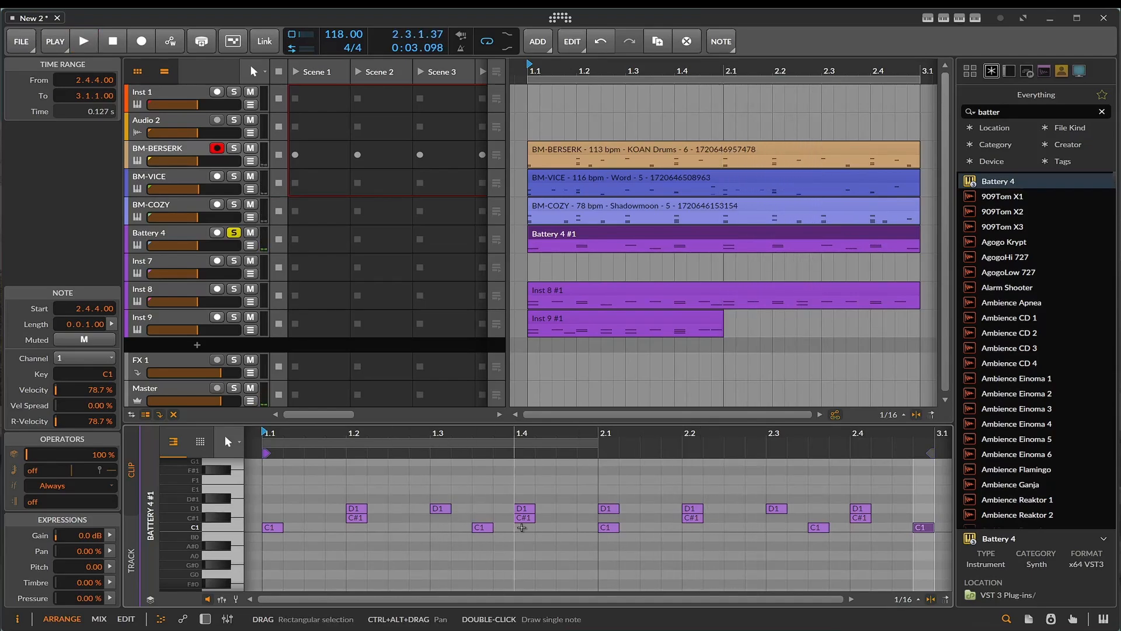